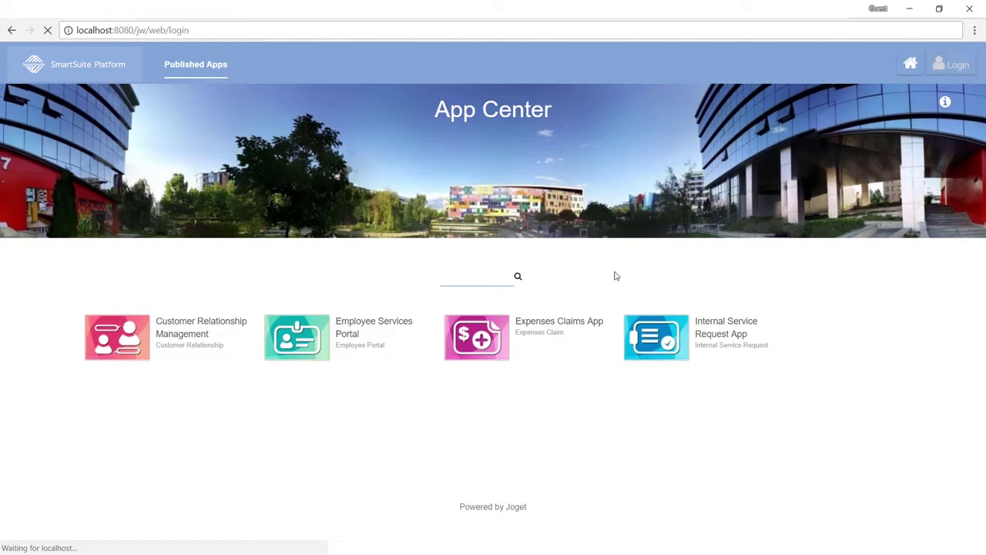
Step: Log in to the App Center with the administrator username and password
{"action": "left_click", "coordinate": [510, 328]}
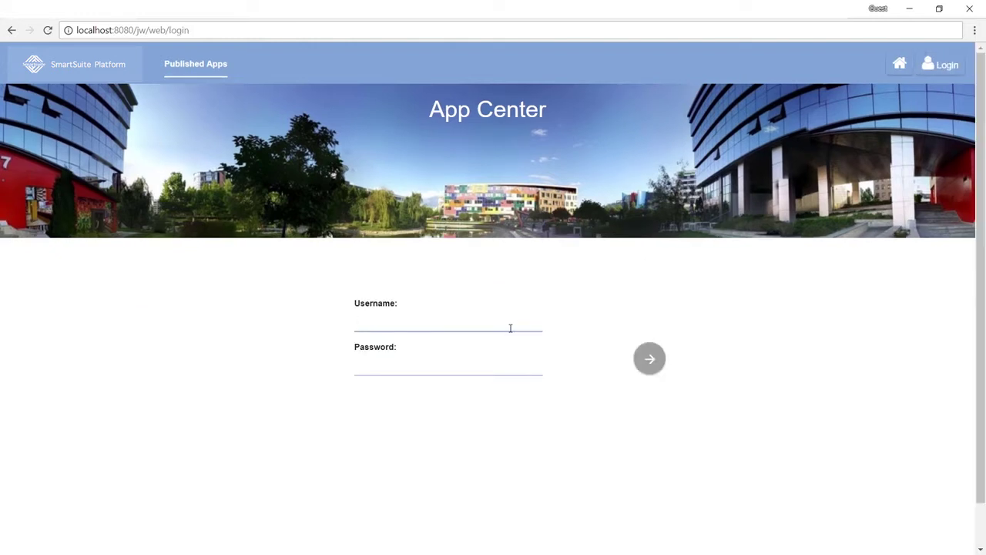
{"action": "key", "text": "Tab"}
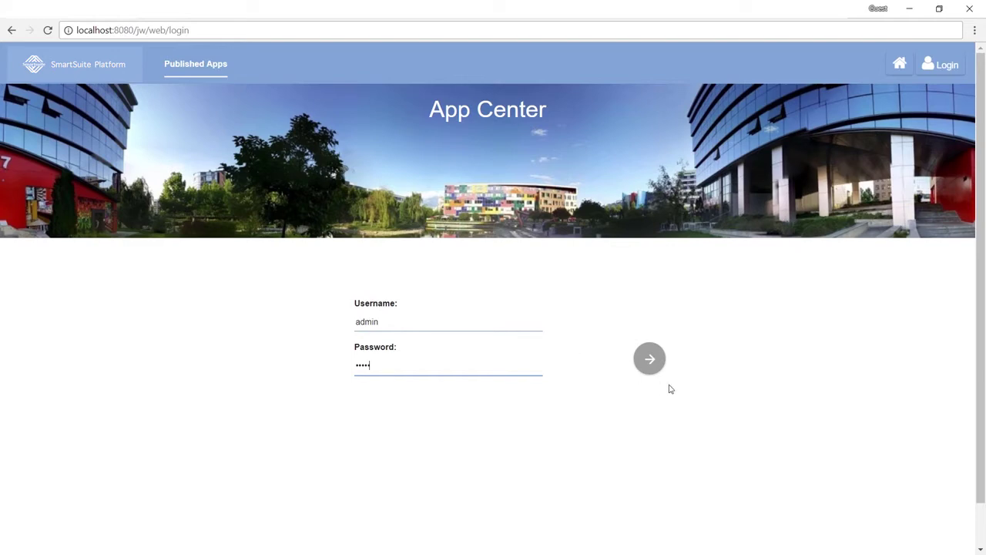
{"action": "left_click", "coordinate": [657, 363]}
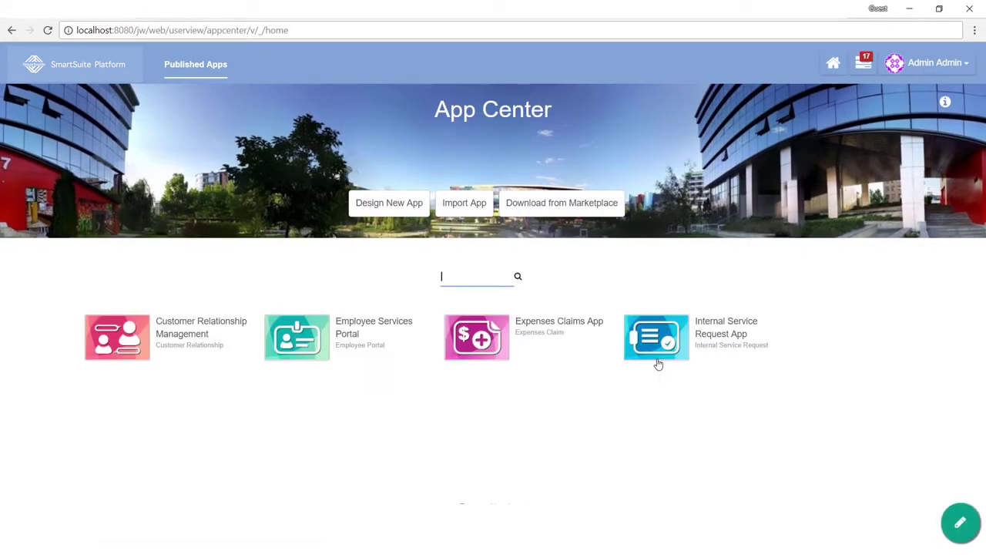
Step: Create and save a new app named 'Meeting Room Booking' with ID mrb
{"action": "left_click", "coordinate": [396, 207]}
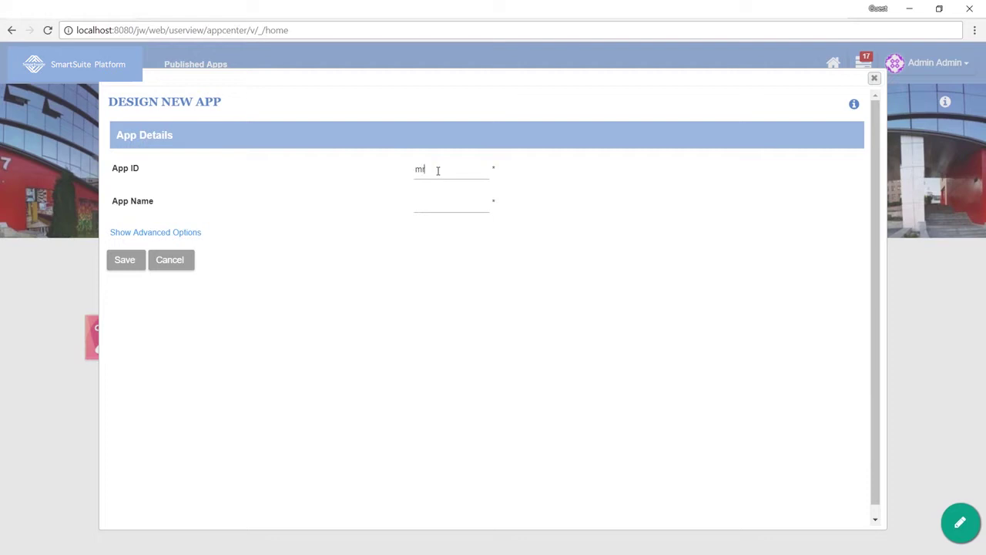
{"action": "type", "text": "Meeting Room Booking"}
{"action": "left_click", "coordinate": [125, 263]}
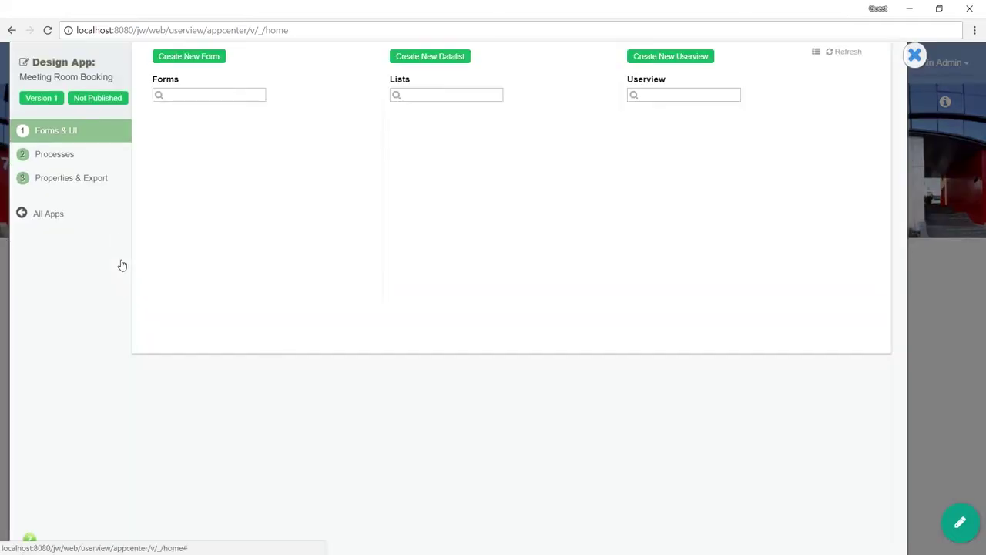
Step: Create the Booking form (ID booking, table mrb_booking) and launch it in the Form Builder
{"action": "left_click", "coordinate": [200, 60]}
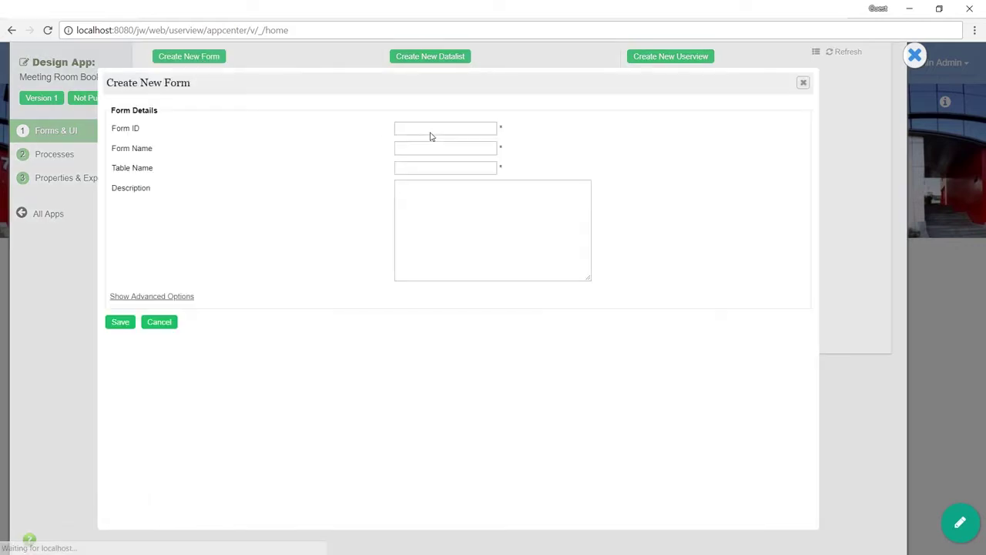
{"action": "left_click", "coordinate": [432, 130]}
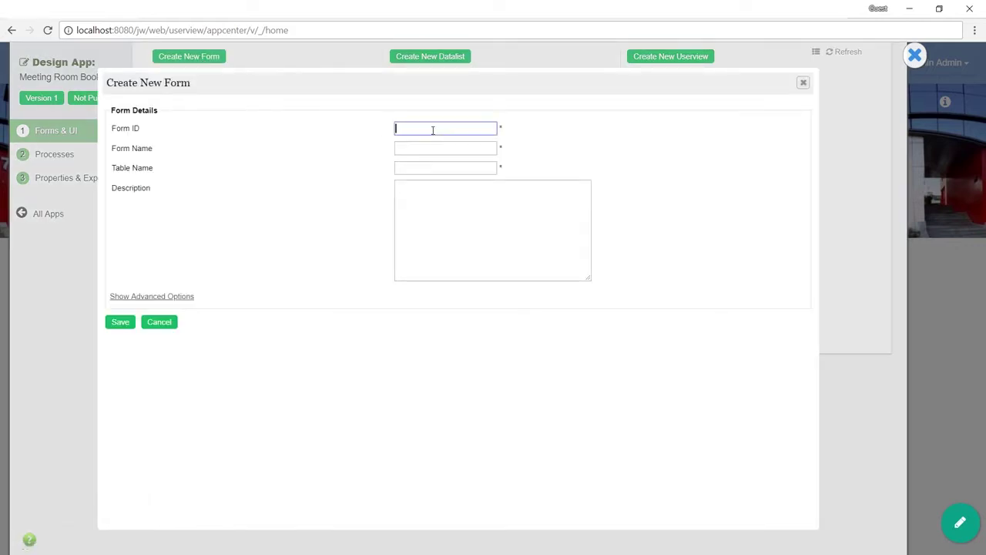
{"action": "type", "text": "booking"}
{"action": "key", "text": "Tab"}
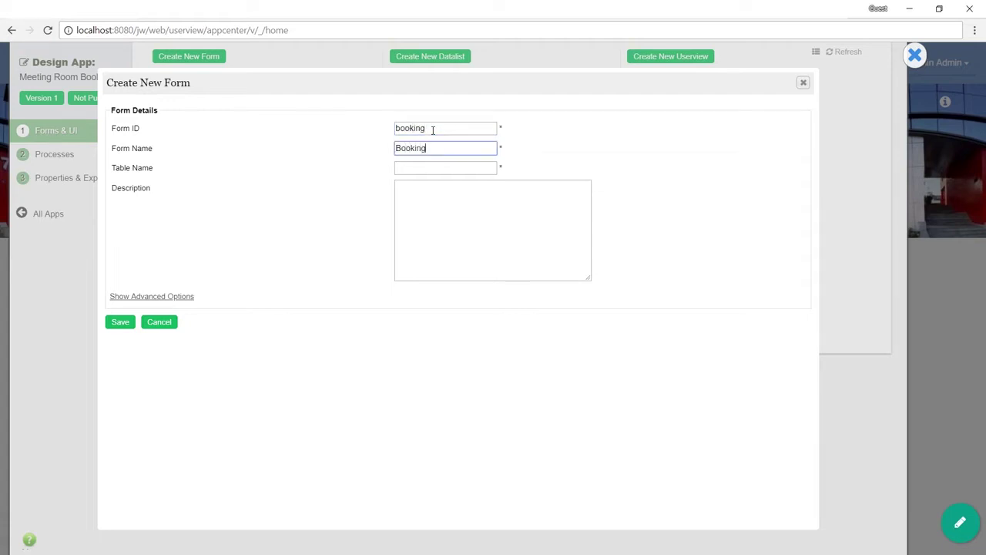
{"action": "key", "text": "Tab"}
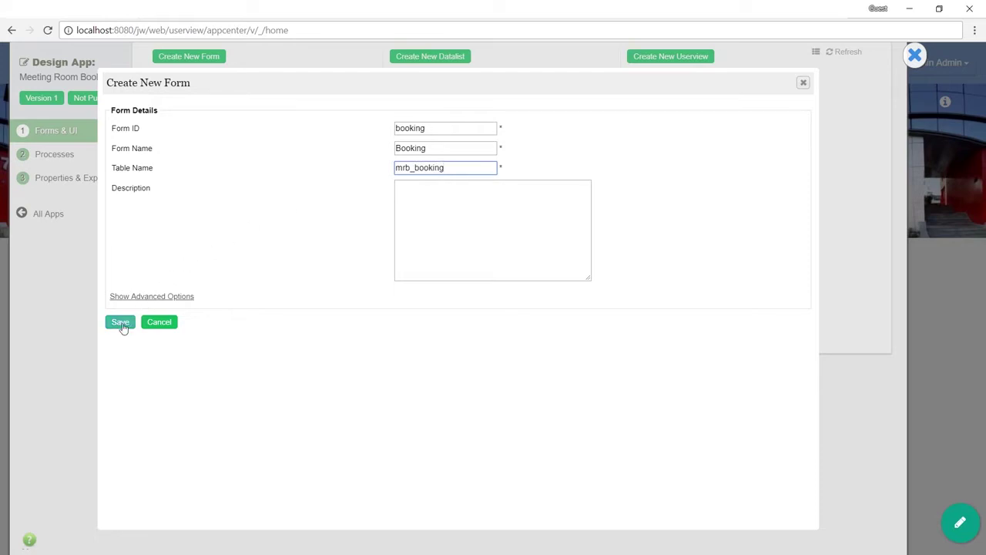
{"action": "left_click", "coordinate": [121, 324]}
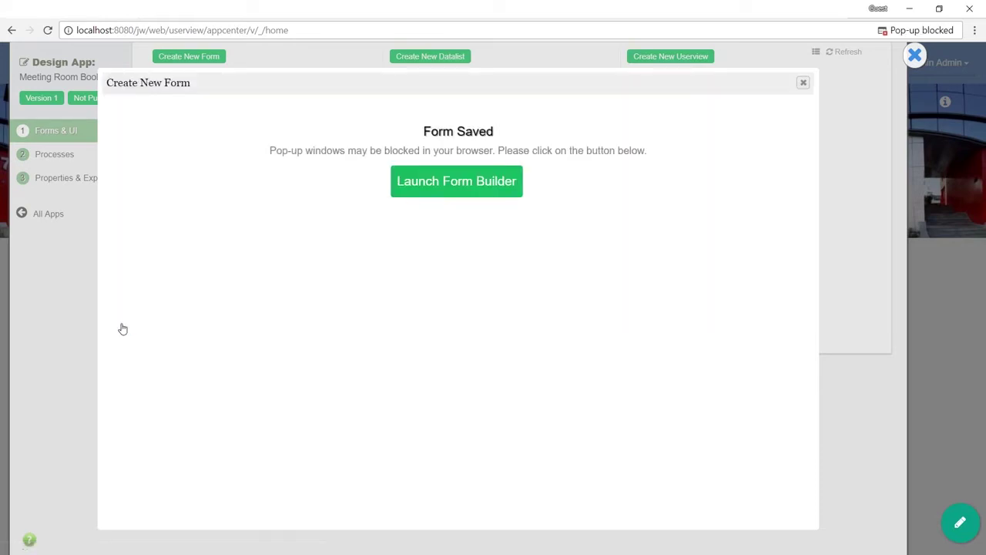
{"action": "left_click", "coordinate": [469, 189]}
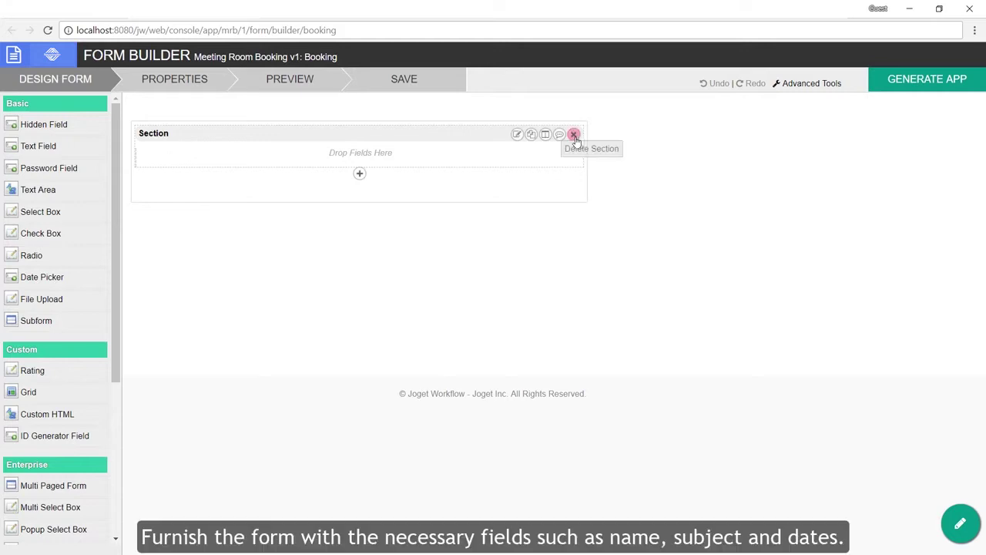
Step: Rename the form's section label to Booking
{"action": "left_click", "coordinate": [517, 135]}
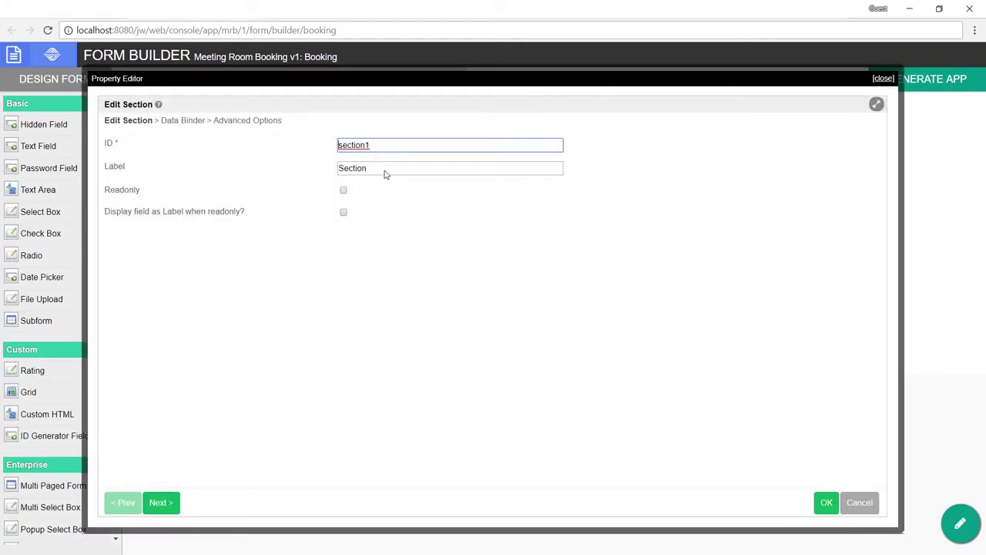
{"action": "left_click_drag", "start_coordinate": [386, 174], "coordinate": [297, 168]}
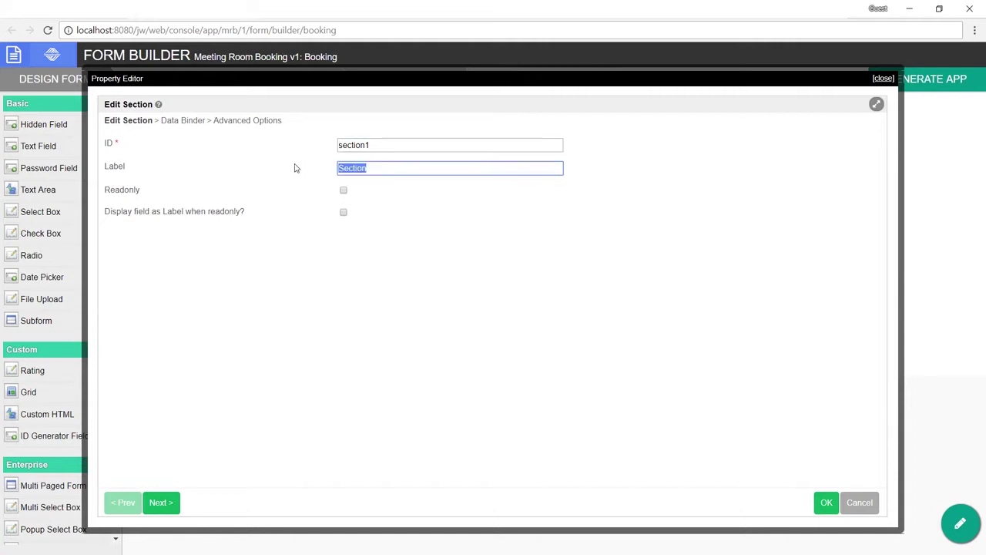
{"action": "type", "text": "Booking"}
{"action": "left_click", "coordinate": [831, 505]}
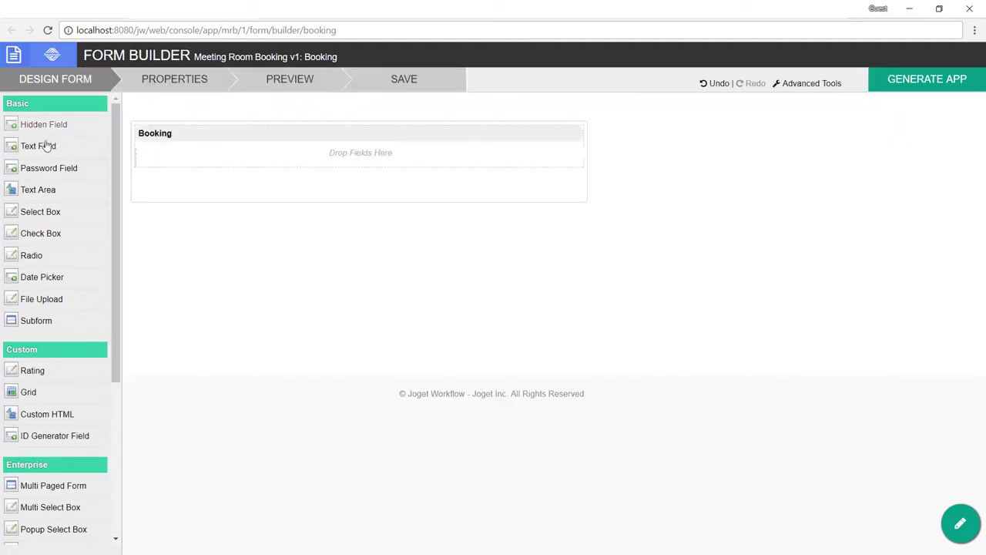
Step: Add a Name text field (ID name) with placeholder 'Your name please'
{"action": "left_click_drag", "start_coordinate": [37, 146], "coordinate": [187, 170]}
{"action": "left_click", "coordinate": [347, 167]}
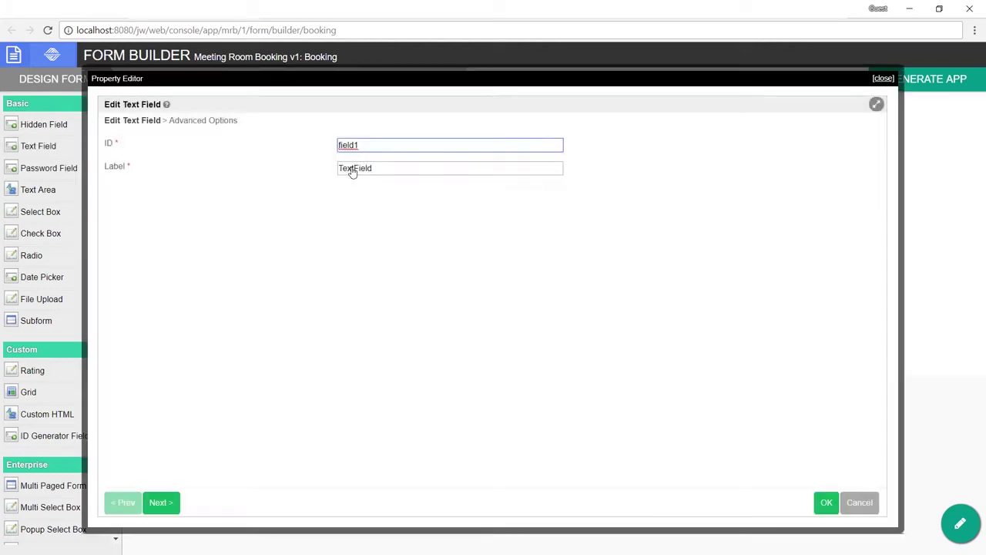
{"action": "left_click_drag", "start_coordinate": [368, 142], "coordinate": [333, 152]}
{"action": "type", "text": "name"}
{"action": "key", "text": "Tab"}
{"action": "type", "text": "N"}
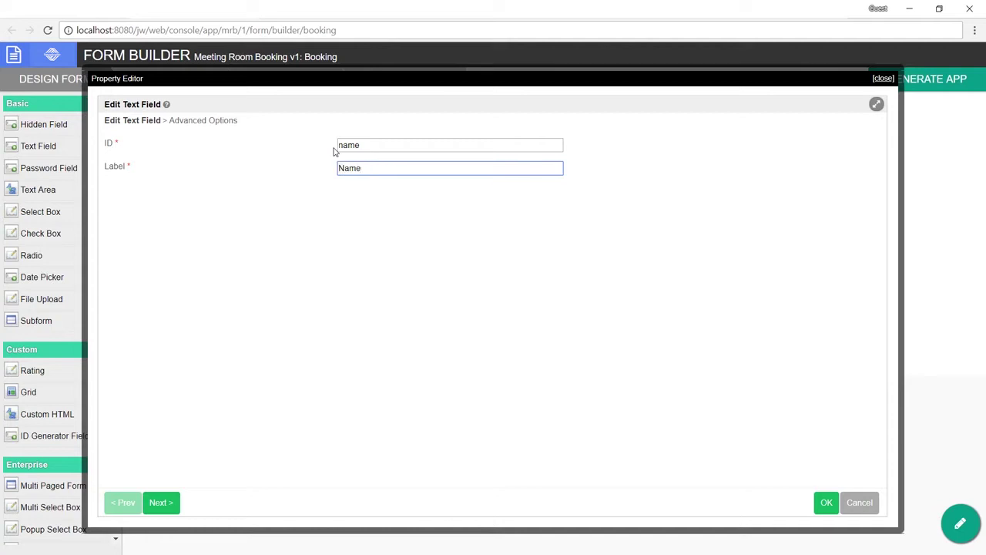
{"action": "left_click", "coordinate": [226, 123]}
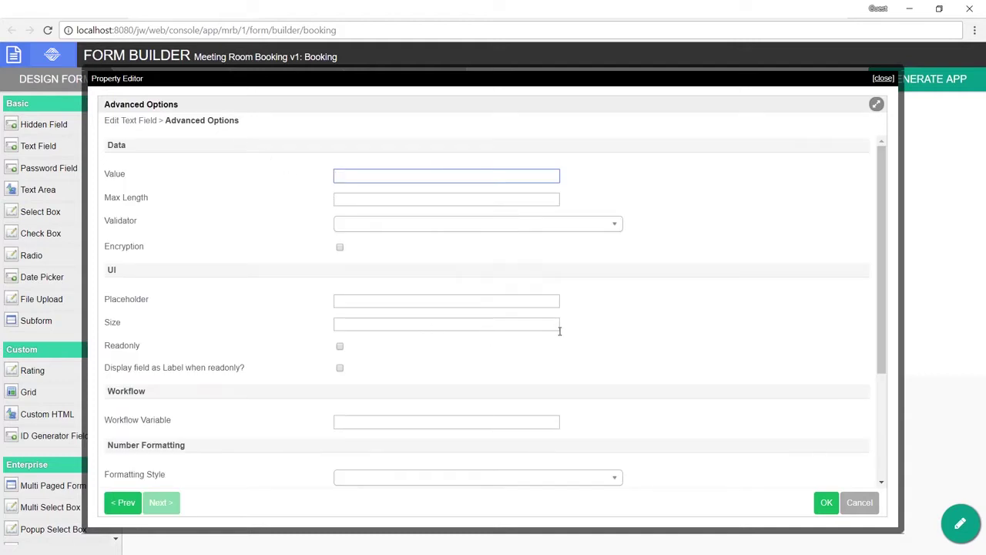
{"action": "left_click", "coordinate": [547, 302]}
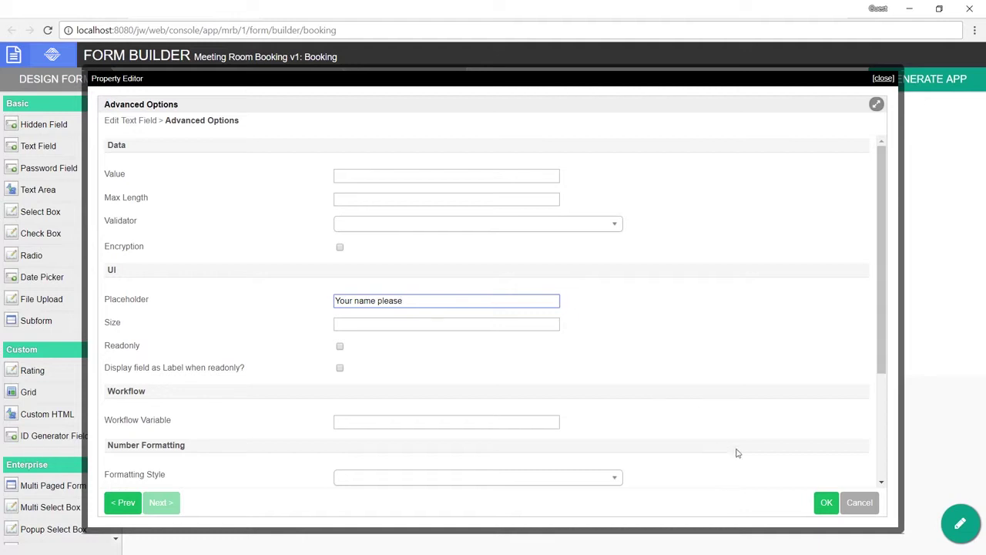
{"action": "left_click", "coordinate": [824, 502]}
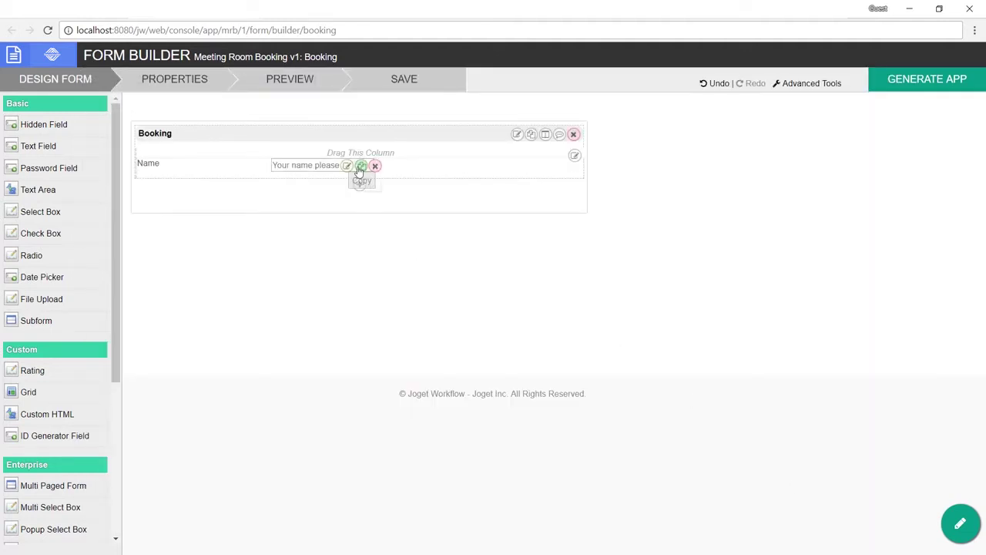
Step: Duplicate Name as a Subject field (ID subject) with placeholder 'Your meeting title please'
{"action": "left_click", "coordinate": [360, 168]}
{"action": "left_click", "coordinate": [571, 157]}
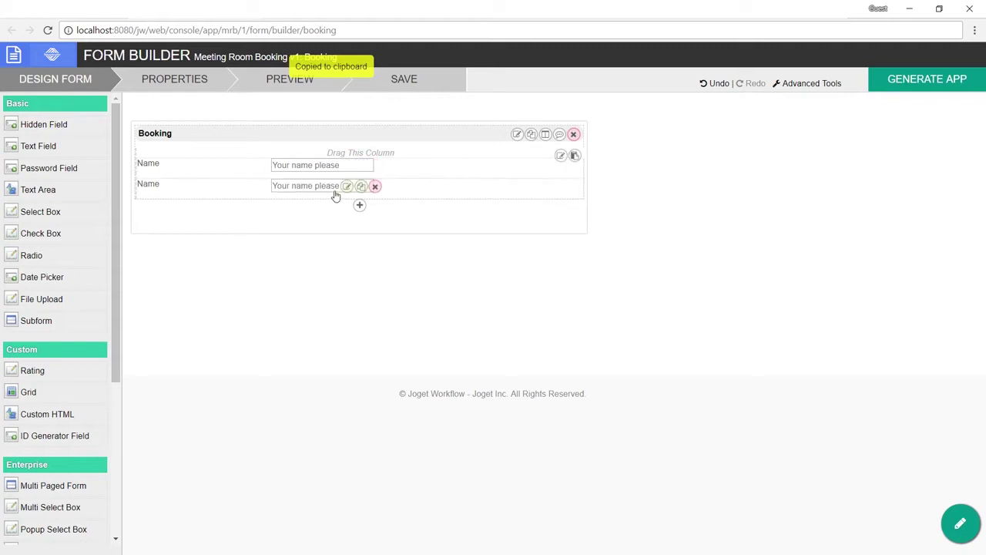
{"action": "left_click", "coordinate": [347, 187]}
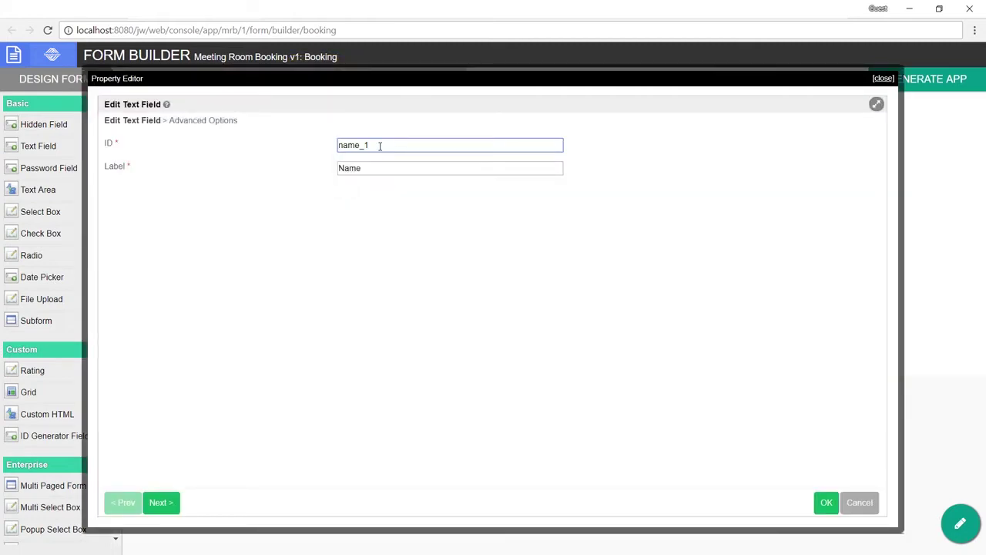
{"action": "left_click_drag", "start_coordinate": [380, 146], "coordinate": [326, 150]}
{"action": "type", "text": "subject"}
{"action": "key", "text": "Tab"}
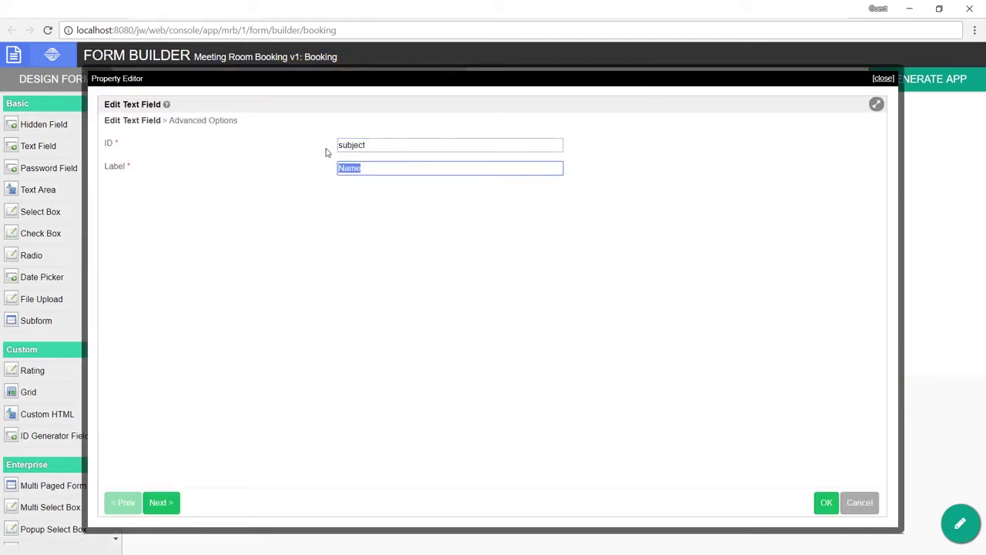
{"action": "type", "text": "Subject"}
{"action": "left_click", "coordinate": [201, 124]}
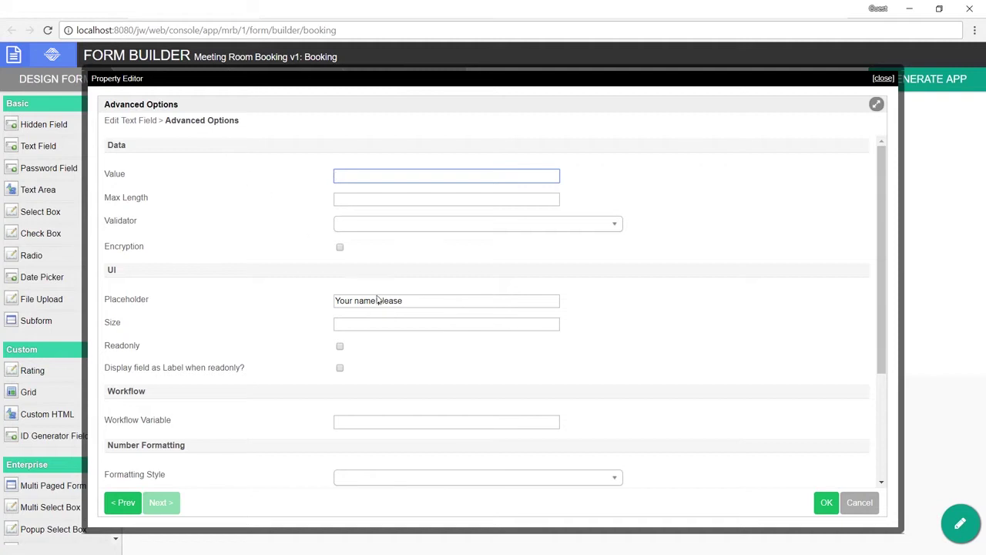
{"action": "left_click_drag", "start_coordinate": [356, 302], "coordinate": [468, 314]}
{"action": "type", "text": "meeting titl"}
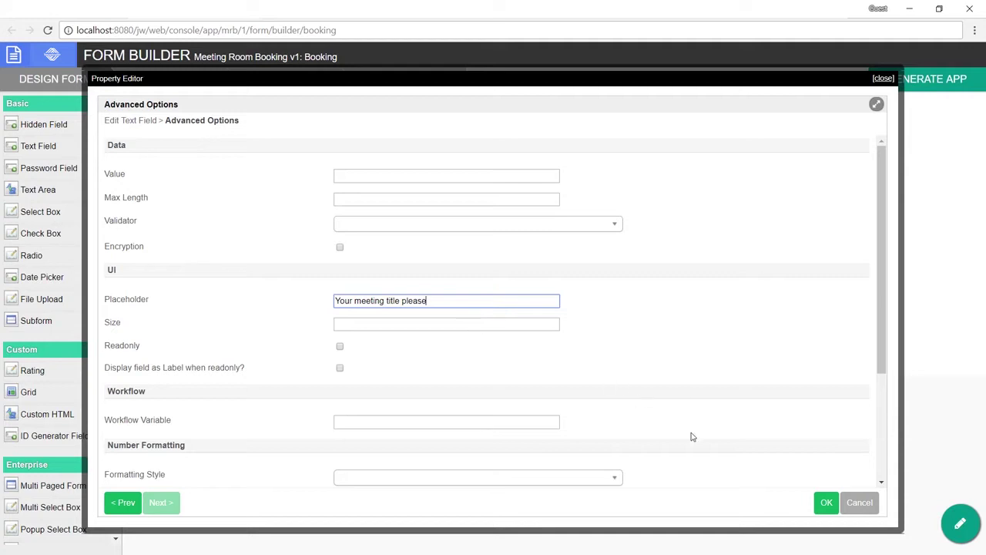
{"action": "left_click", "coordinate": [826, 502]}
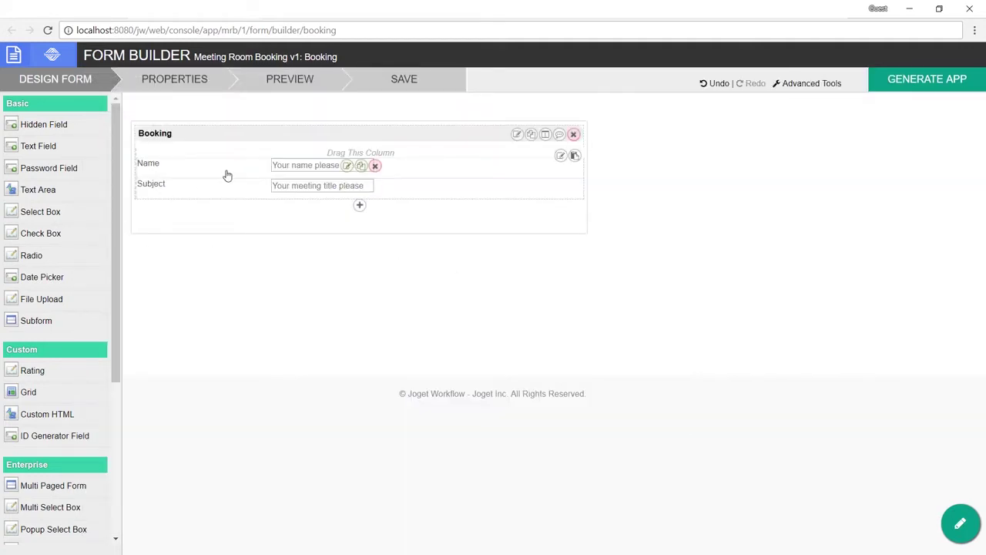
Step: Add a select box with ID room and label Room
{"action": "left_click_drag", "start_coordinate": [38, 212], "coordinate": [239, 217]}
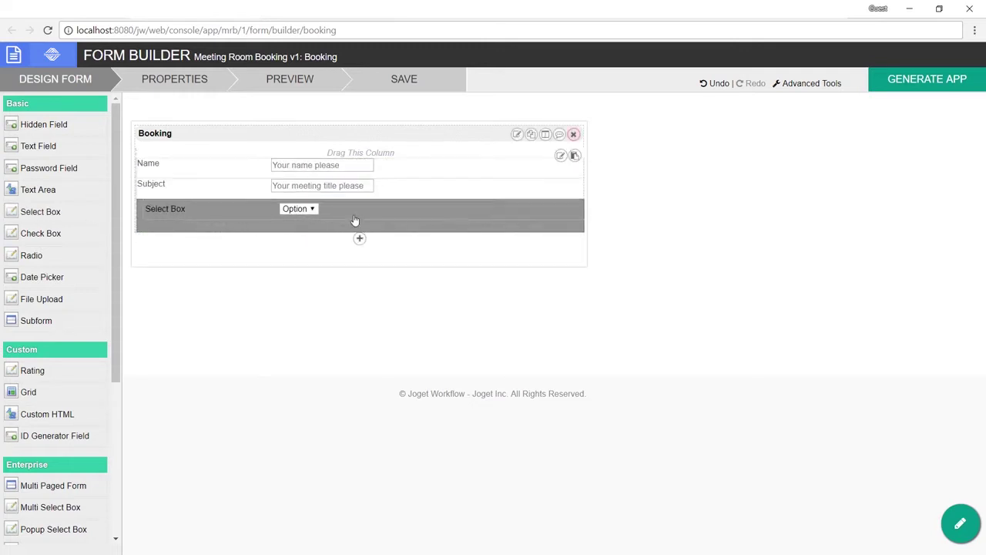
{"action": "left_click", "coordinate": [352, 208]}
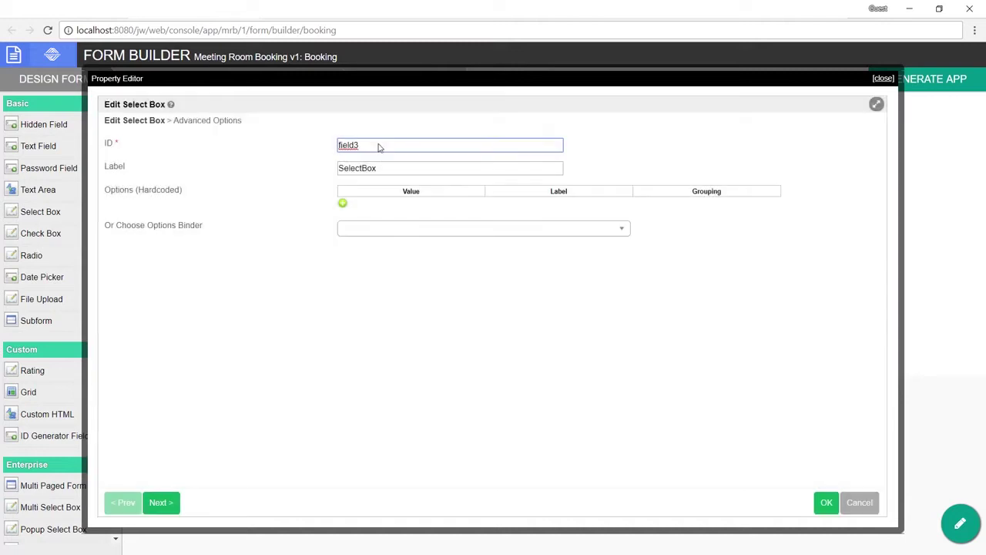
{"action": "double_click", "coordinate": [379, 144]}
{"action": "key", "text": "BackSpace"}
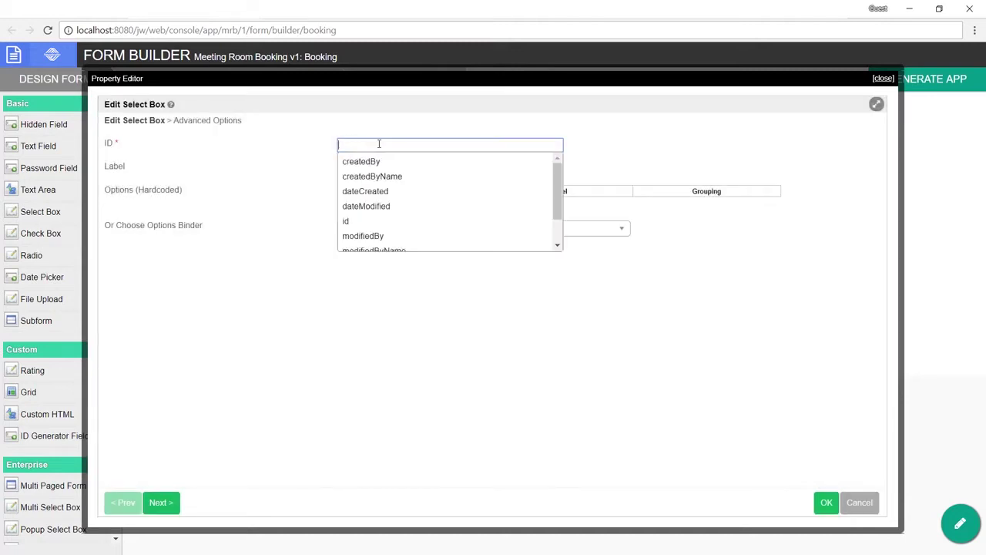
{"action": "type", "text": "room"}
{"action": "key", "text": "Tab"}
{"action": "type", "text": "R"}
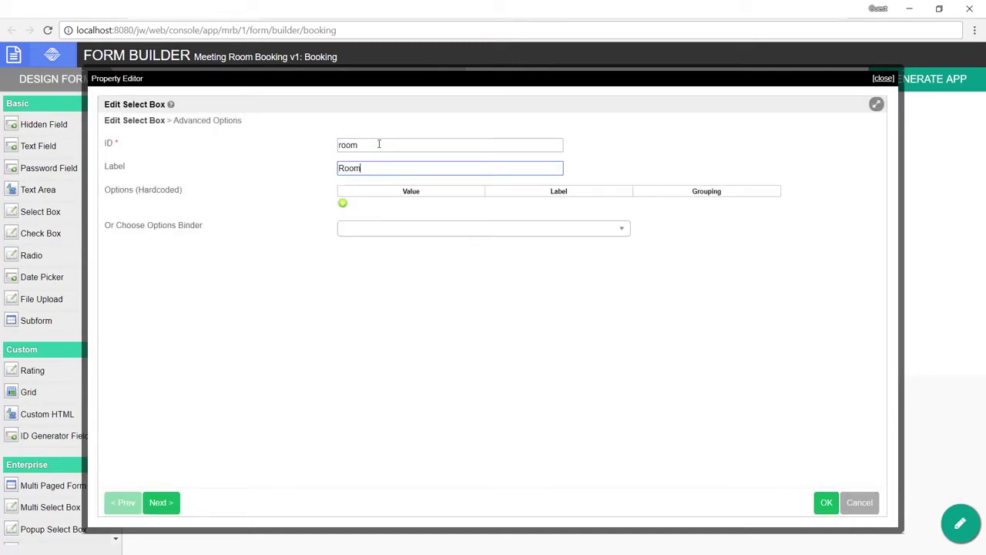
{"action": "type", "text": "oom"}
Step: Give the Room dropdown the options Alpha Room and Beta Room, then confirm
{"action": "left_click", "coordinate": [343, 202]}
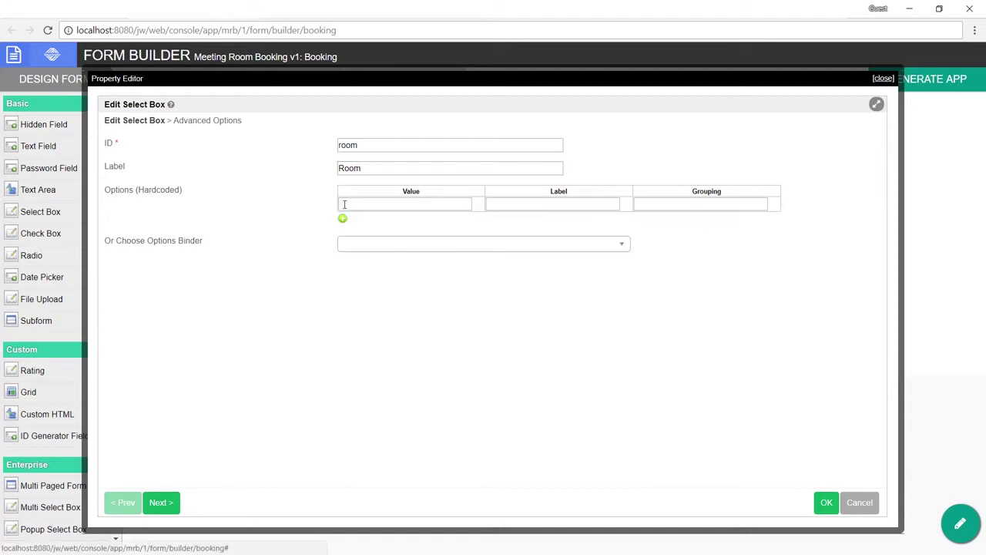
{"action": "left_click", "coordinate": [385, 203]}
{"action": "type", "text": "Alpha Room"}
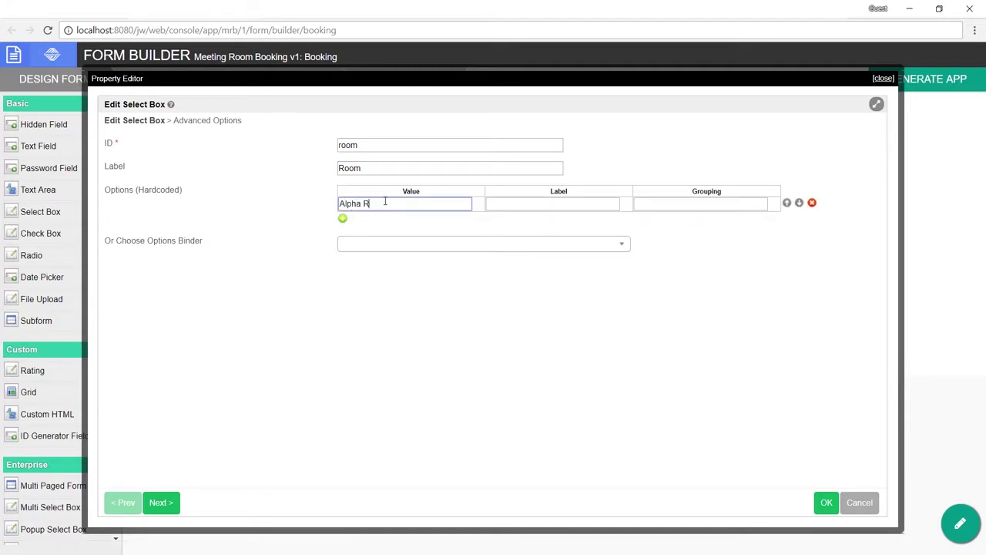
{"action": "key", "text": "ctrl+a"}
{"action": "key", "text": "ctrl+c"}
{"action": "key", "text": "Tab"}
{"action": "key", "text": "ctrl+v"}
{"action": "left_click", "coordinate": [343, 218]}
{"action": "left_click", "coordinate": [352, 216]}
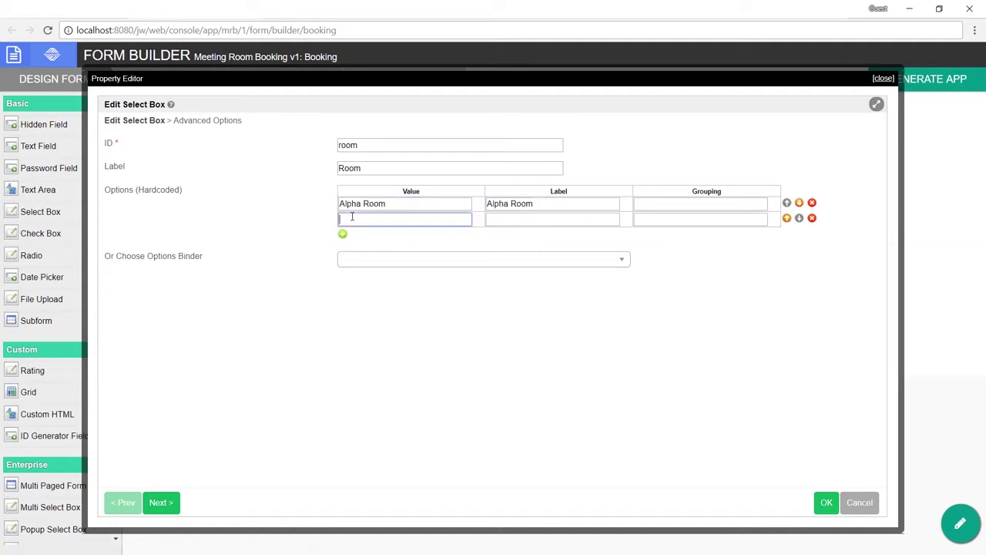
{"action": "type", "text": "Beta Room"}
{"action": "key", "text": "ctrl+a"}
{"action": "key", "text": "ctrl+c"}
{"action": "key", "text": "Tab"}
{"action": "key", "text": "ctrl+v"}
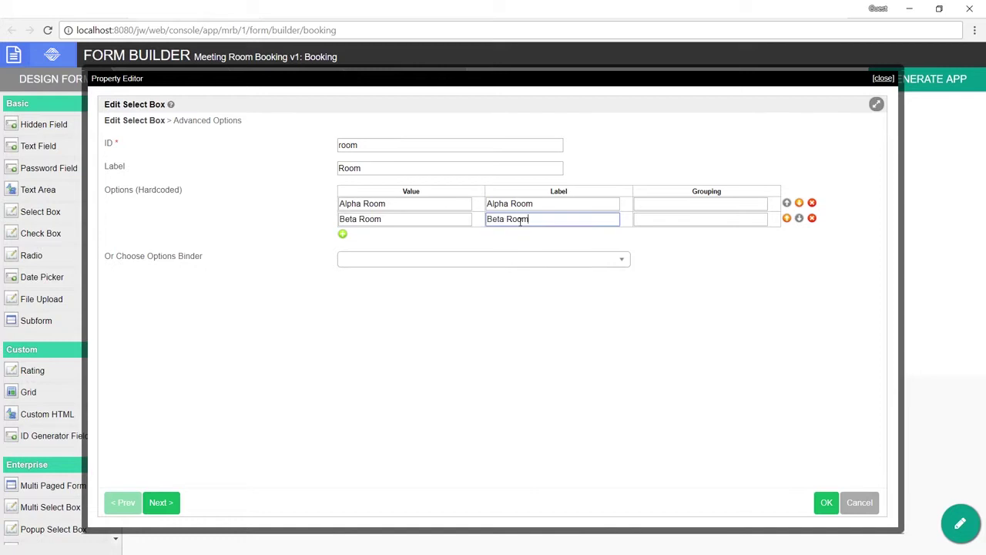
{"action": "left_click", "coordinate": [825, 504]}
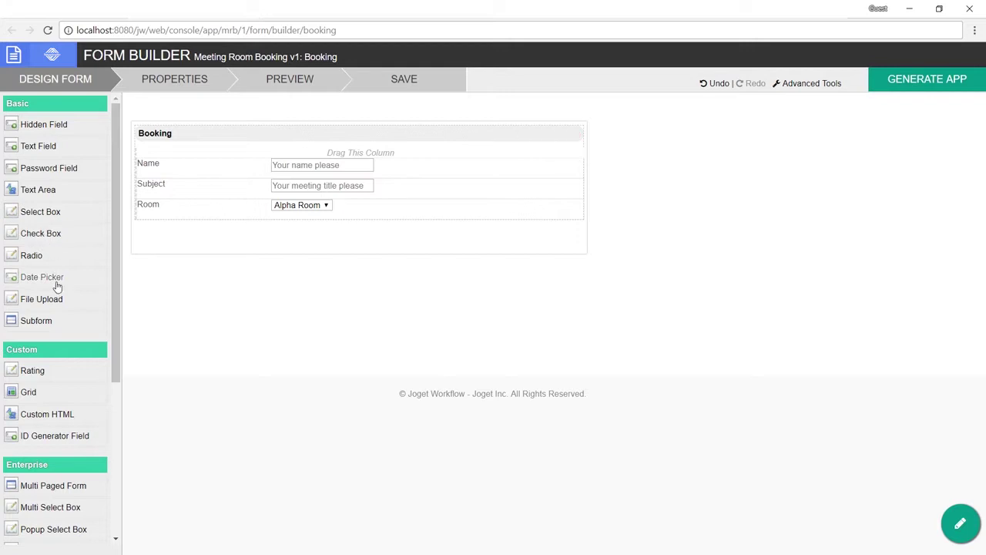
Step: Add a Date From date-and-time picker (ID date_from) with data format yyyy-MM-dd below Room
{"action": "left_click_drag", "start_coordinate": [57, 287], "coordinate": [283, 245]}
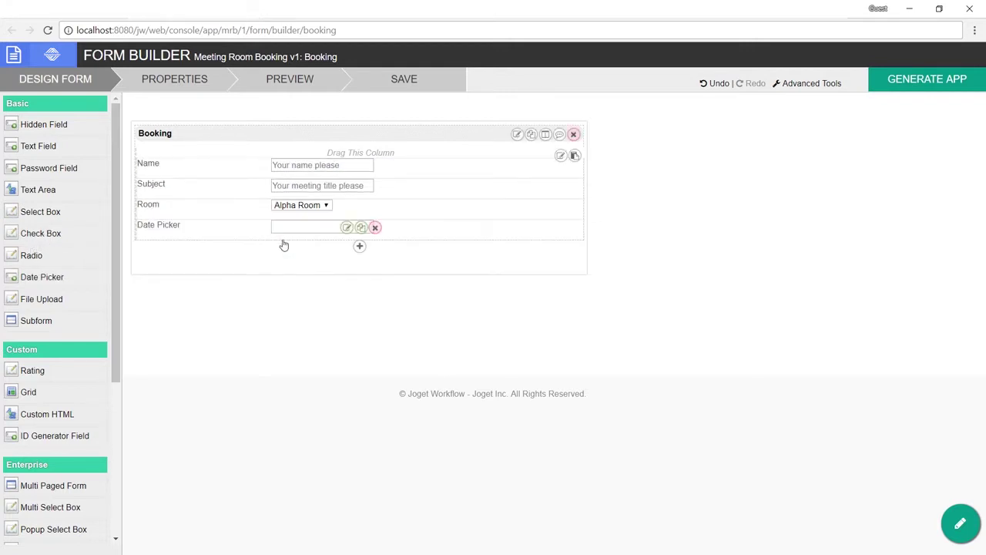
{"action": "left_click", "coordinate": [347, 227]}
{"action": "left_click_drag", "start_coordinate": [370, 145], "coordinate": [322, 145]}
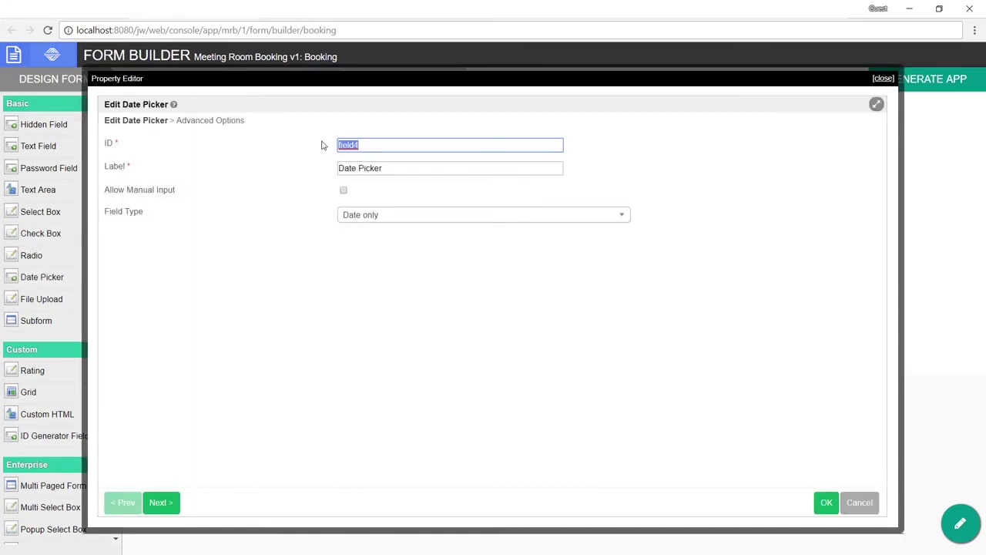
{"action": "type", "text": "date_from"}
{"action": "key", "text": "Tab"}
{"action": "type", "text": "Da"}
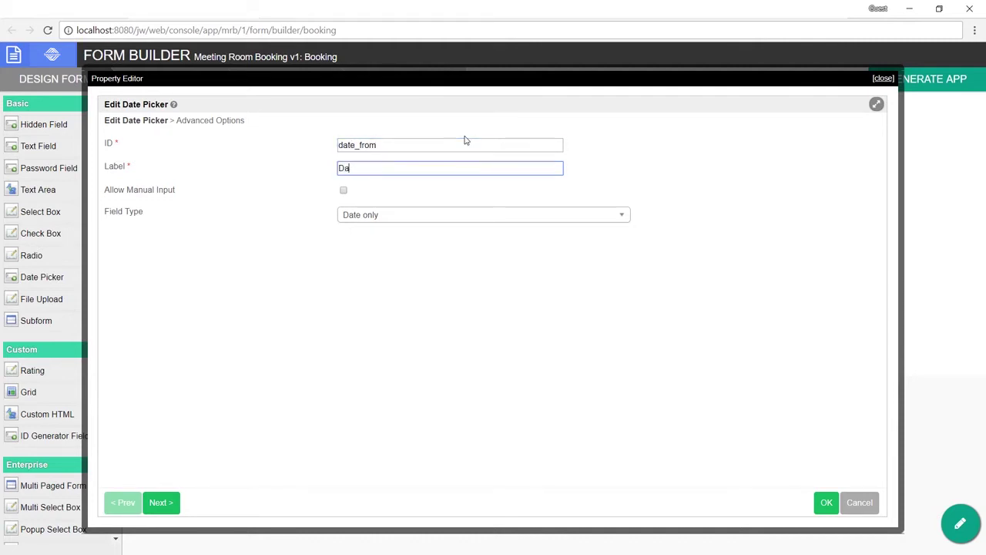
{"action": "type", "text": "te From"}
{"action": "left_click", "coordinate": [407, 220]}
{"action": "left_click", "coordinate": [389, 268]}
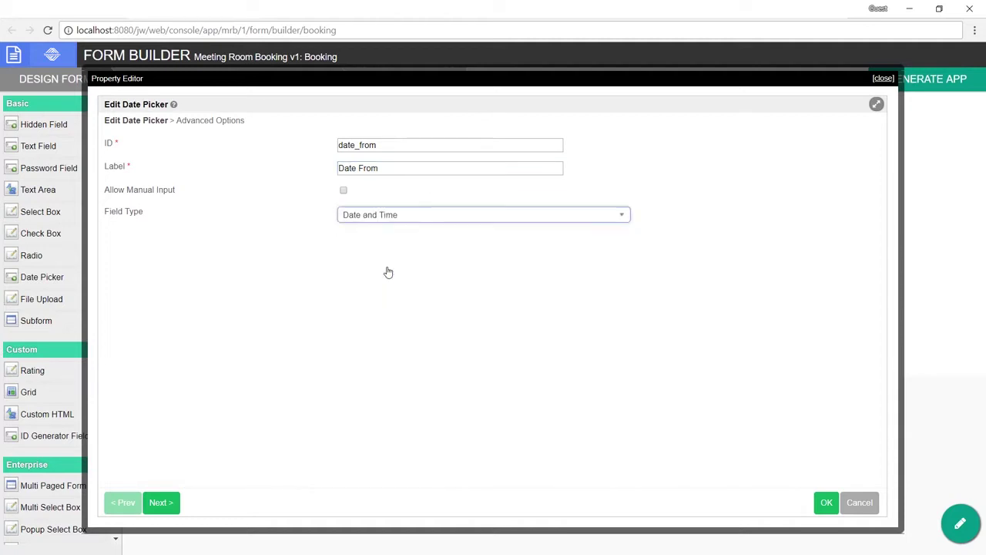
{"action": "left_click", "coordinate": [212, 121]}
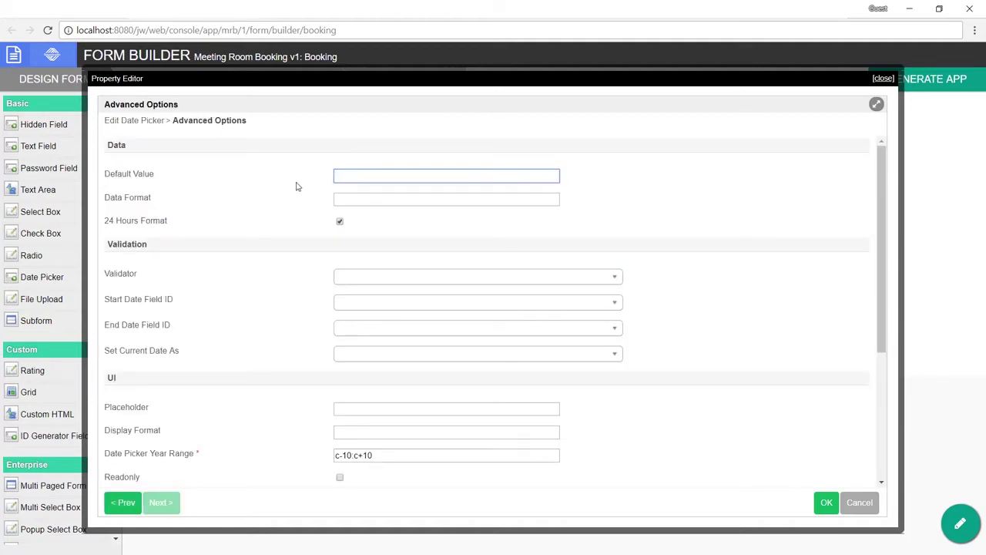
{"action": "left_click", "coordinate": [358, 200]}
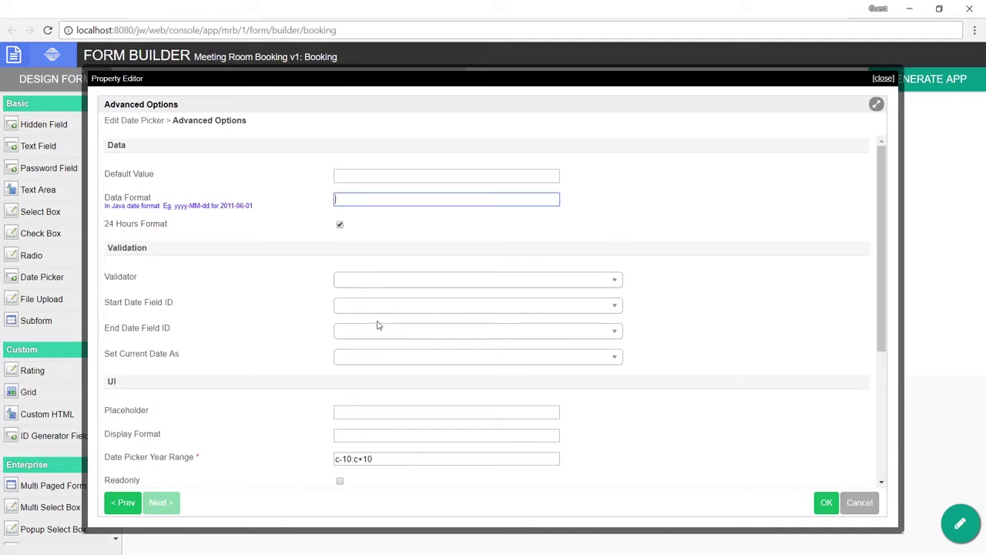
{"action": "type", "text": "yyyy-MM-dd"}
{"action": "scroll", "coordinate": [378, 293], "scroll_direction": "down", "scroll_amount": 5}
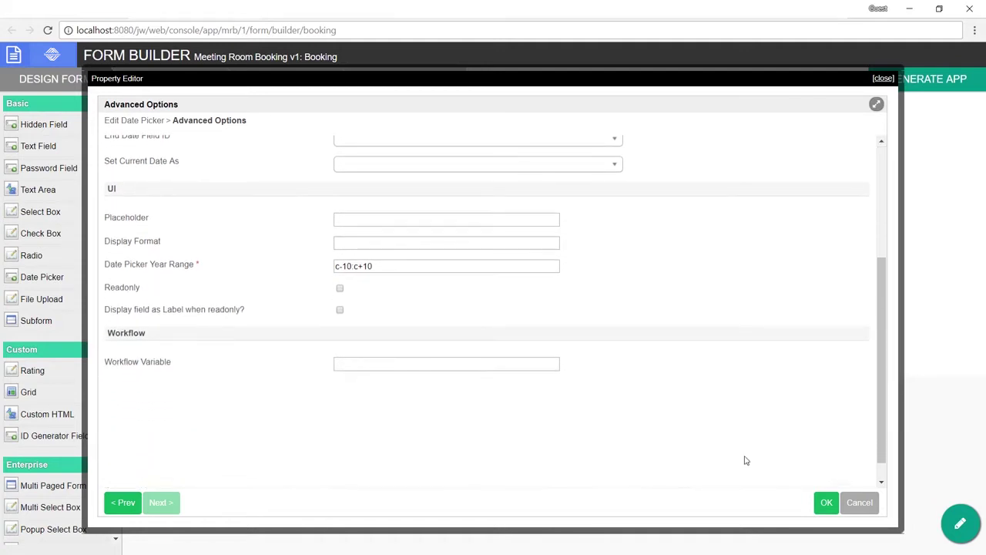
{"action": "left_click", "coordinate": [846, 510]}
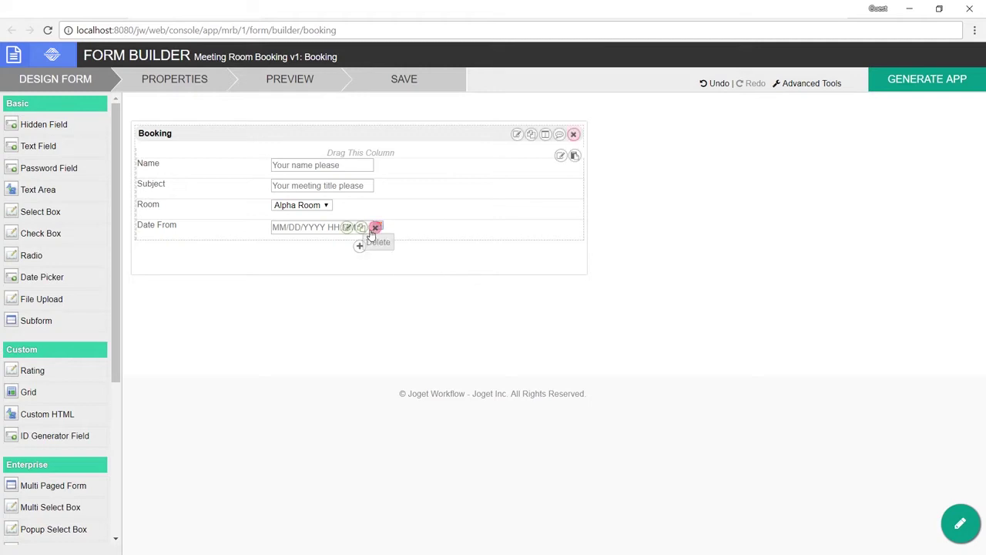
Step: Copy Date From into a second picker renamed date_to / Date To
{"action": "left_click", "coordinate": [362, 228]}
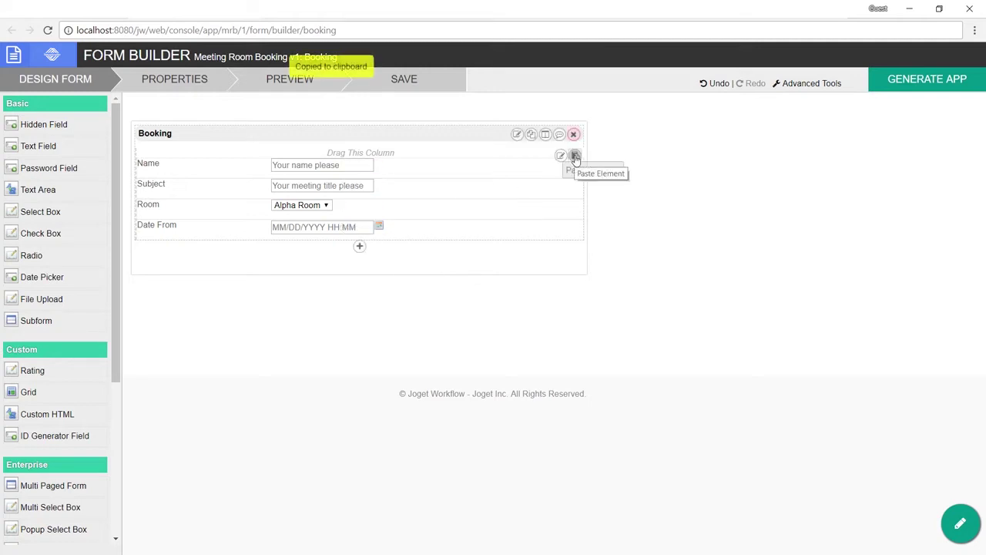
{"action": "left_click", "coordinate": [574, 155]}
{"action": "left_click", "coordinate": [347, 248]}
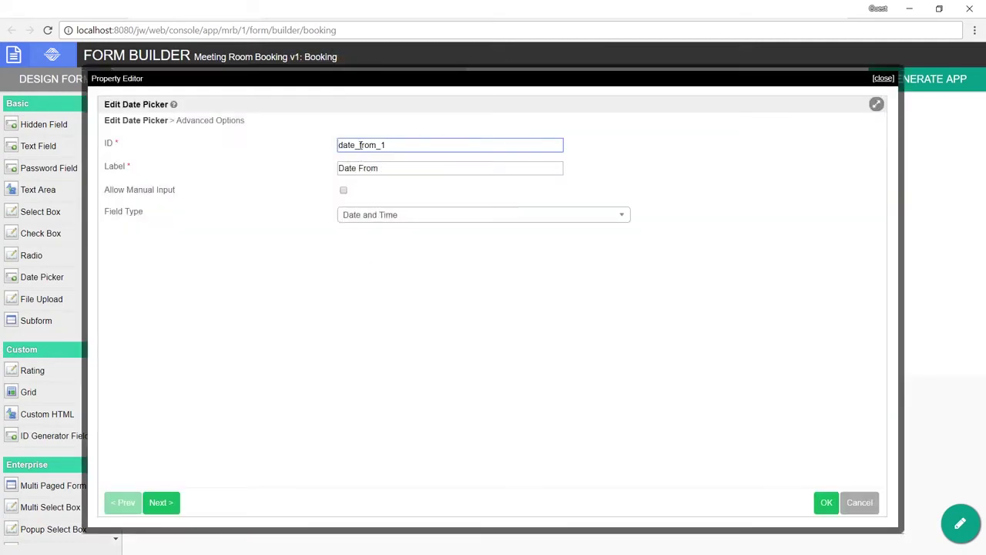
{"action": "left_click_drag", "start_coordinate": [360, 145], "coordinate": [446, 145]}
{"action": "type", "text": "f"}
{"action": "key", "text": "Tab"}
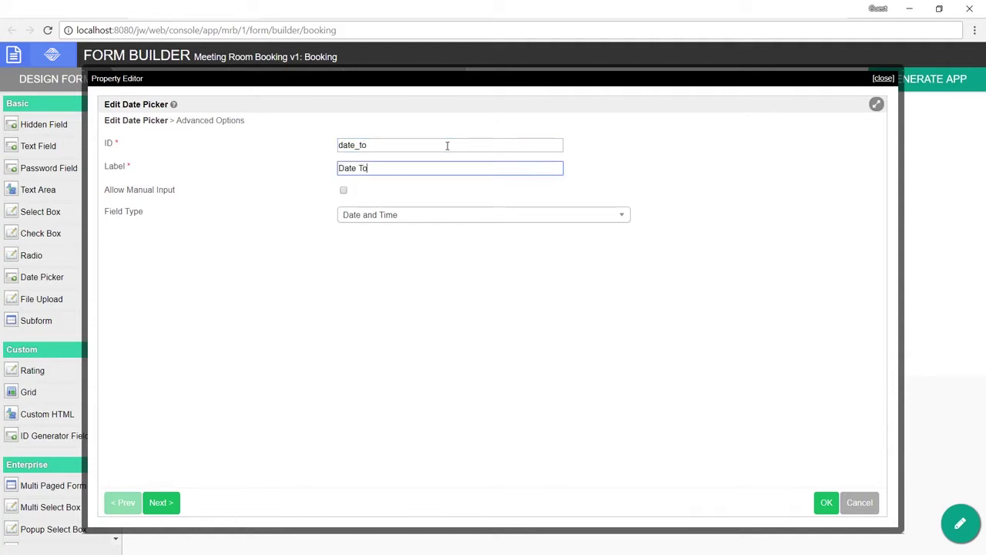
{"action": "left_click", "coordinate": [826, 502]}
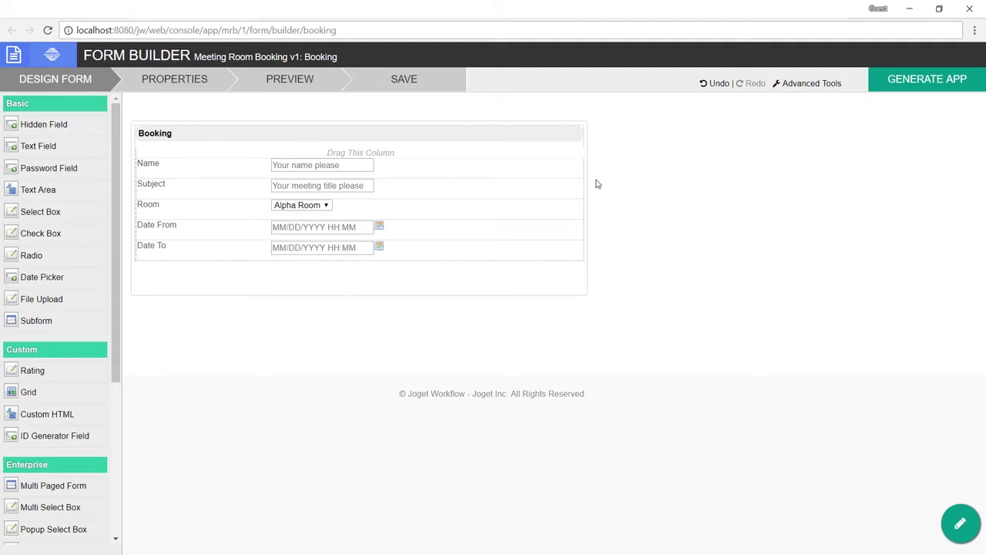
Step: Save the Booking form, generate its CRUD, and open it in the Userview Builder
{"action": "left_click", "coordinate": [377, 84]}
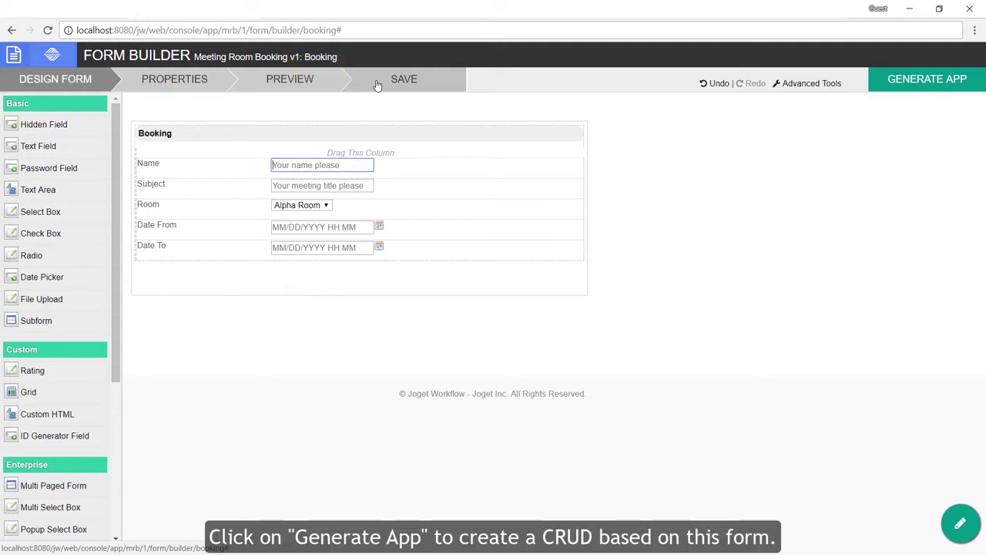
{"action": "left_click", "coordinate": [932, 82]}
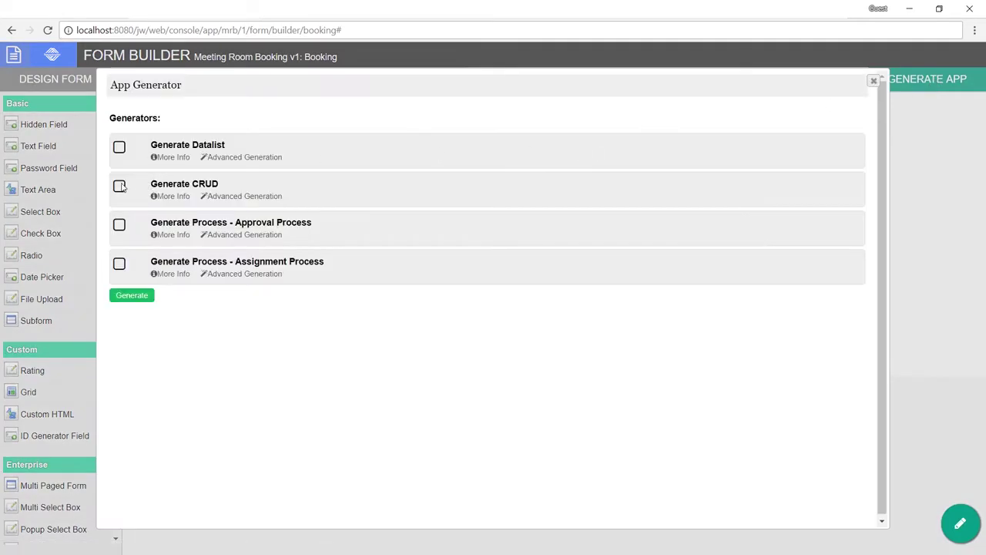
{"action": "left_click", "coordinate": [121, 187]}
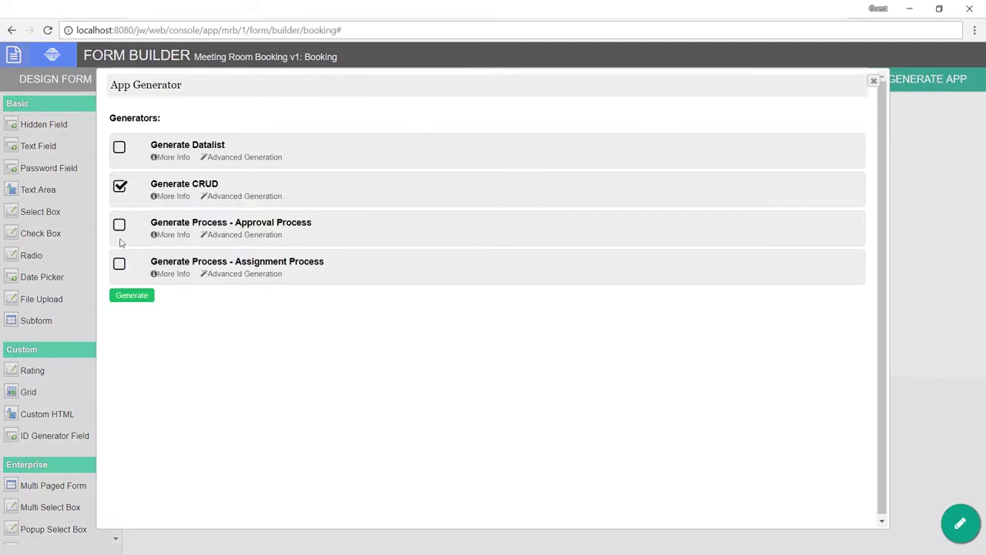
{"action": "left_click", "coordinate": [177, 196]}
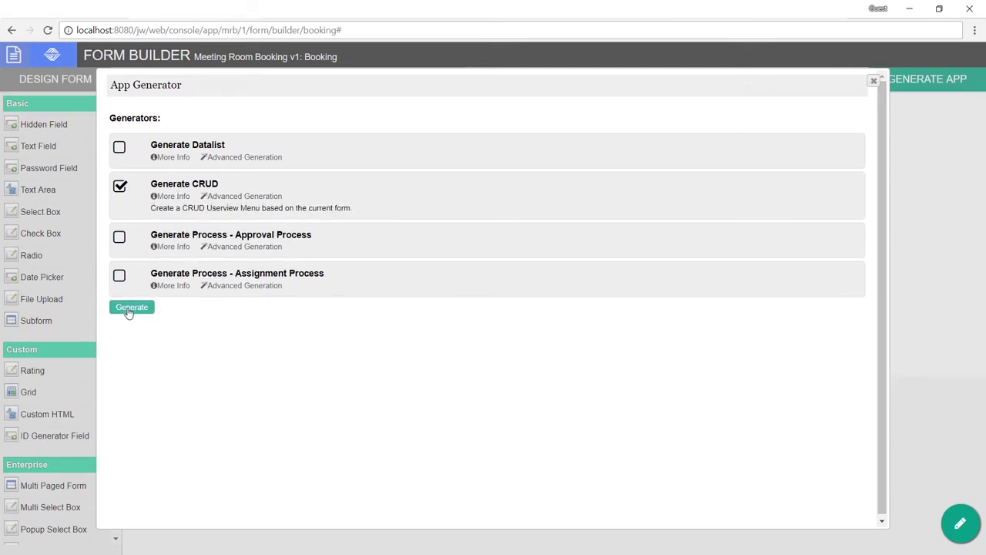
{"action": "left_click", "coordinate": [128, 311]}
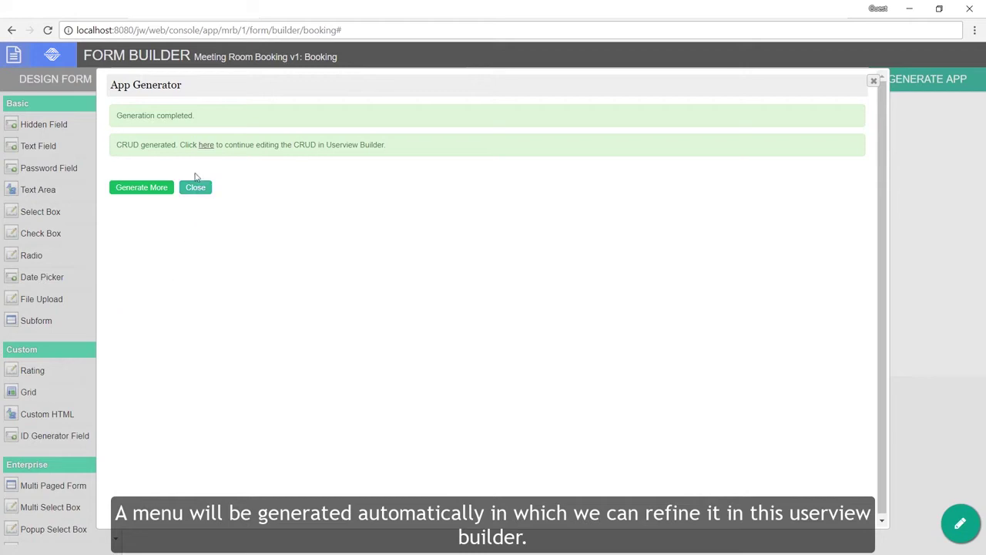
{"action": "left_click", "coordinate": [206, 146]}
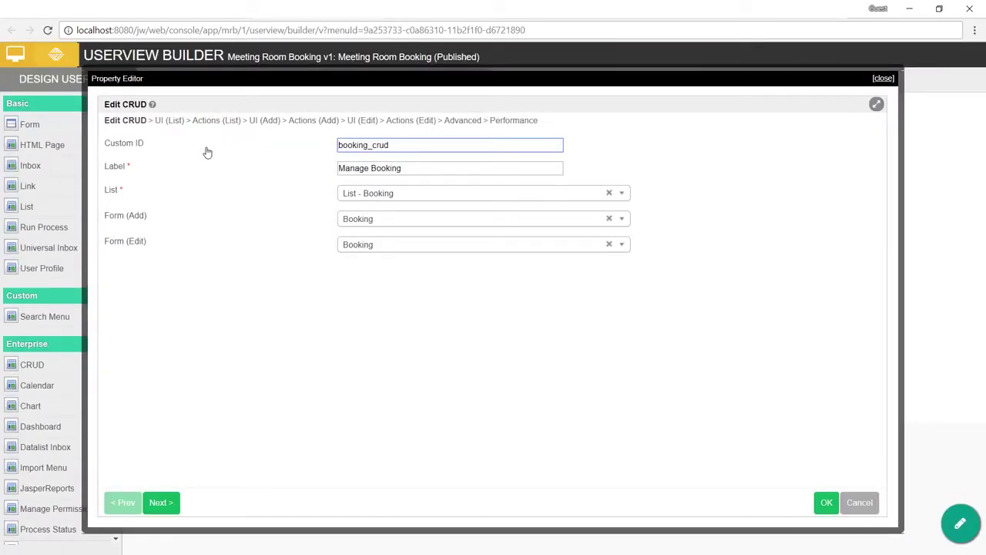
Step: Accept the Manage Booking CRUD settings and leave the builder for the App Center
{"action": "left_click", "coordinate": [824, 502]}
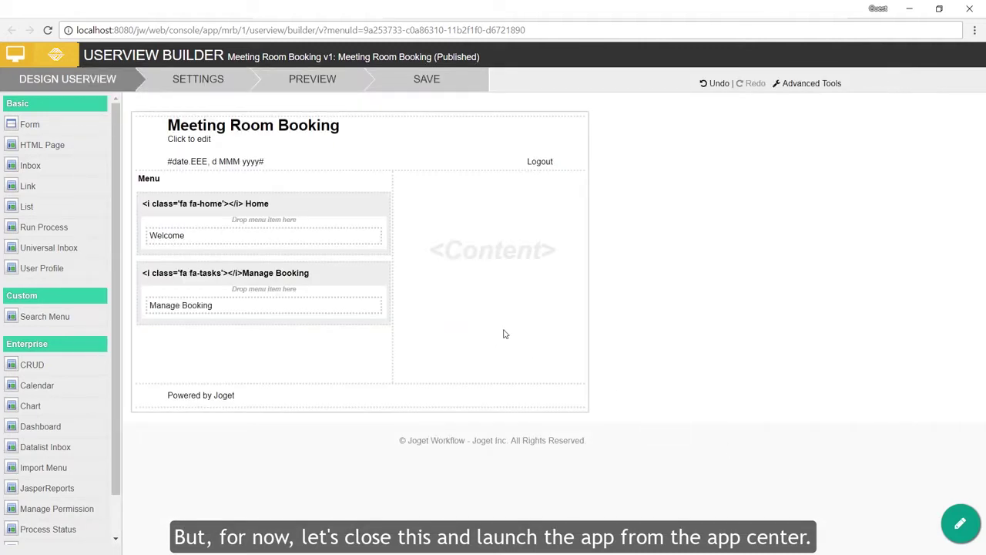
{"action": "left_click", "coordinate": [960, 523]}
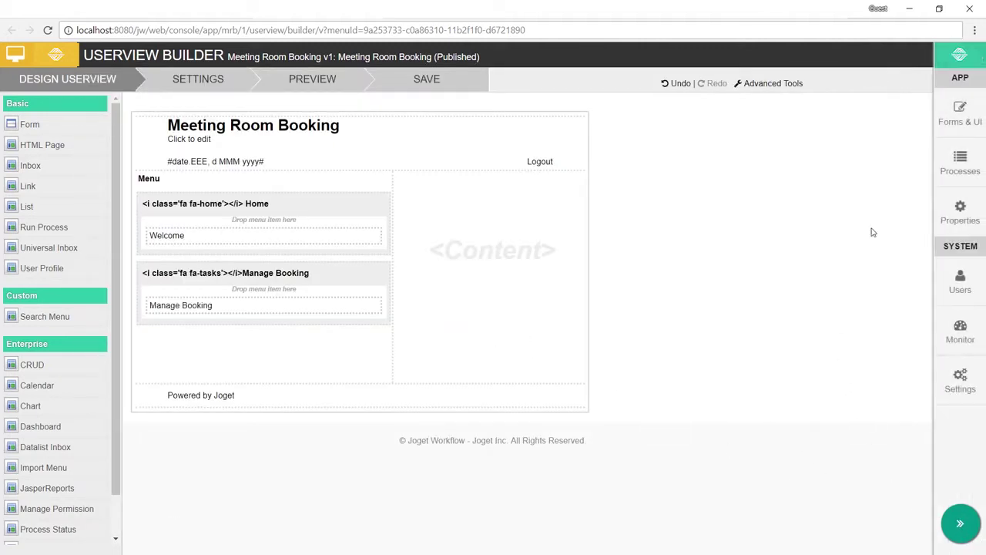
{"action": "left_click", "coordinate": [955, 114]}
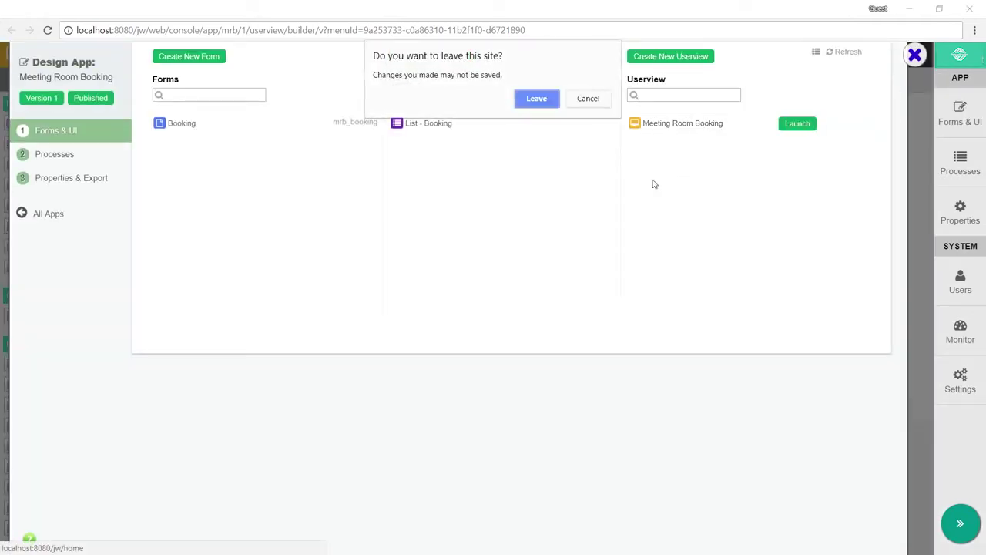
{"action": "left_click", "coordinate": [530, 104]}
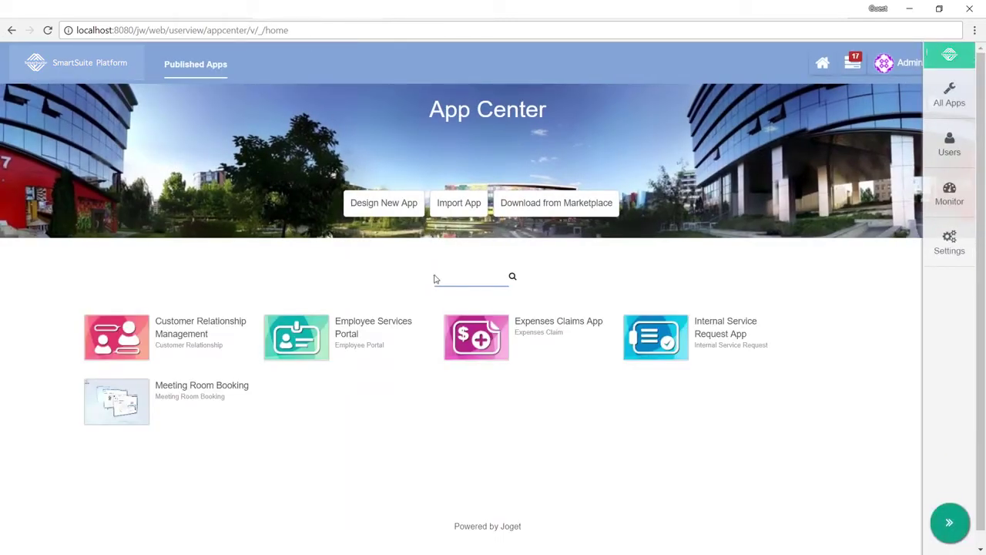
Step: Launch Meeting Room Booking, open the empty Manage Booking list, and start a new booking
{"action": "mouse_move", "coordinate": [134, 401]}
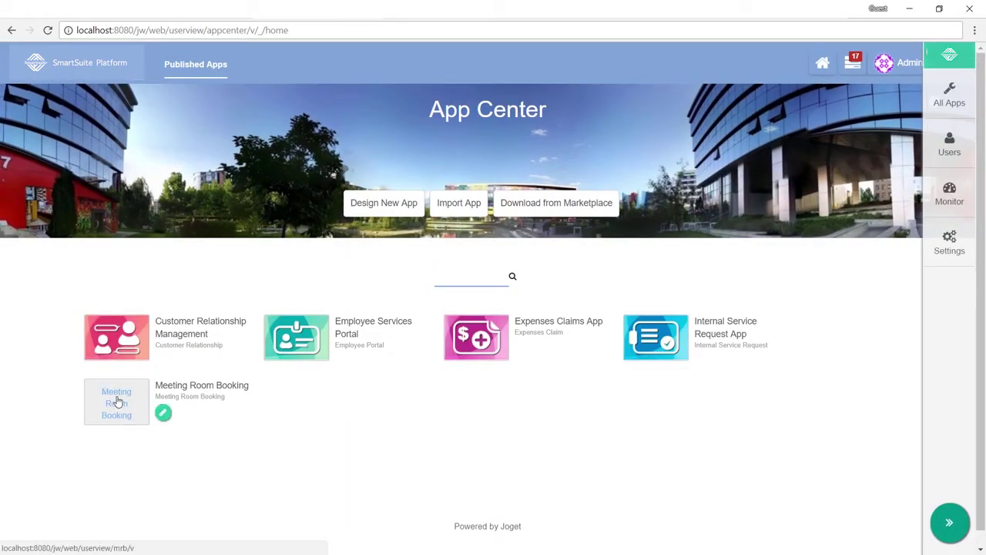
{"action": "left_click", "coordinate": [117, 401]}
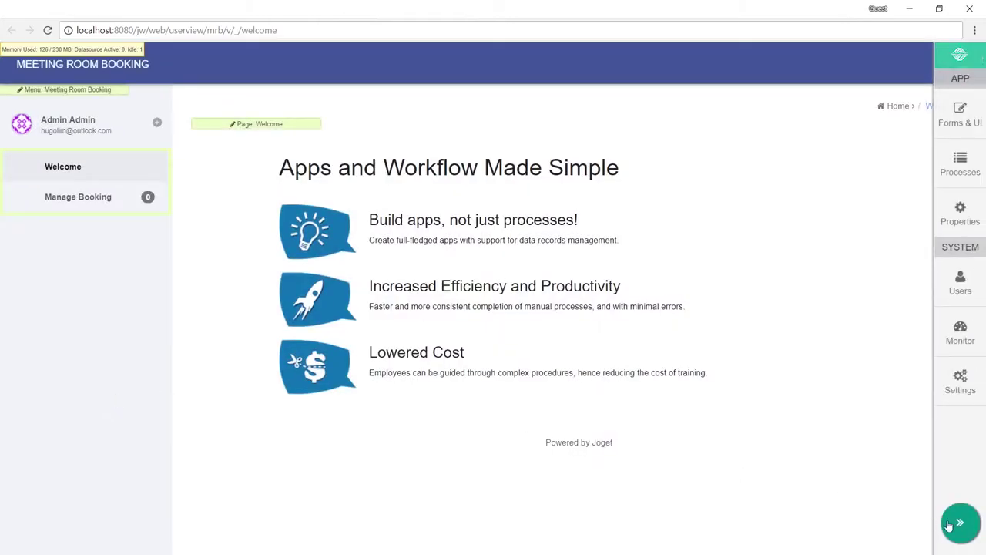
{"action": "left_click", "coordinate": [949, 525]}
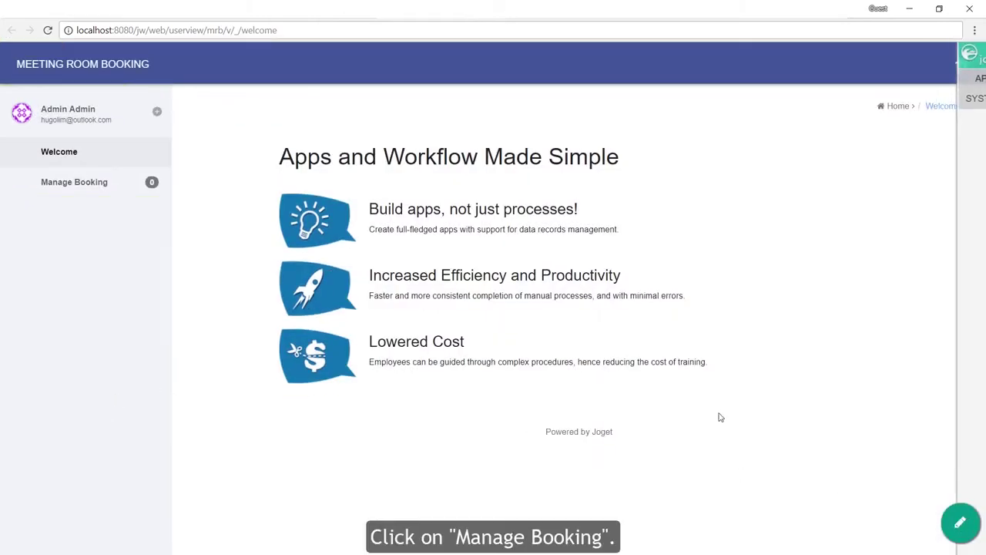
{"action": "left_click", "coordinate": [109, 186]}
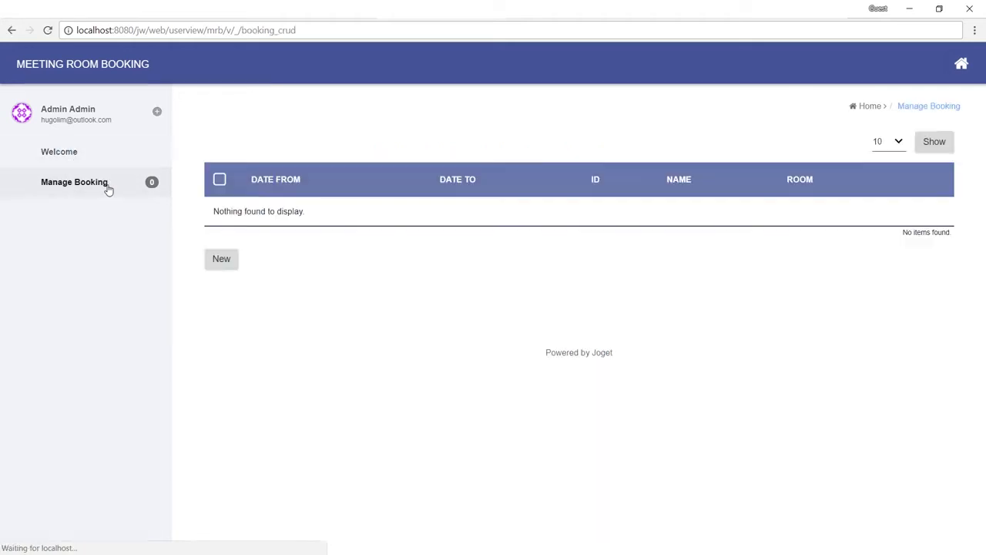
{"action": "left_click", "coordinate": [221, 259]}
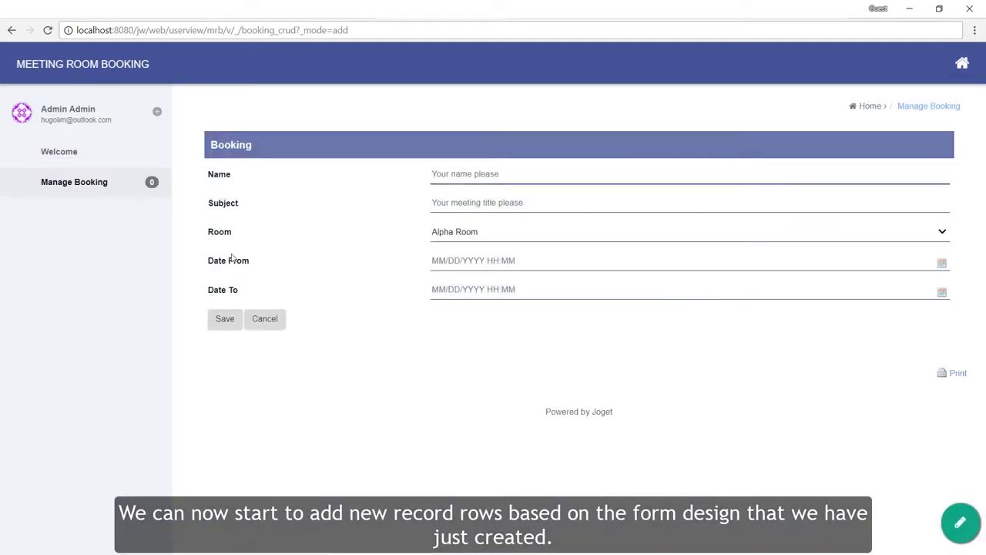
Step: Enter the booker's name and the subject 'New product discussion'
{"action": "key", "text": "Tab"}
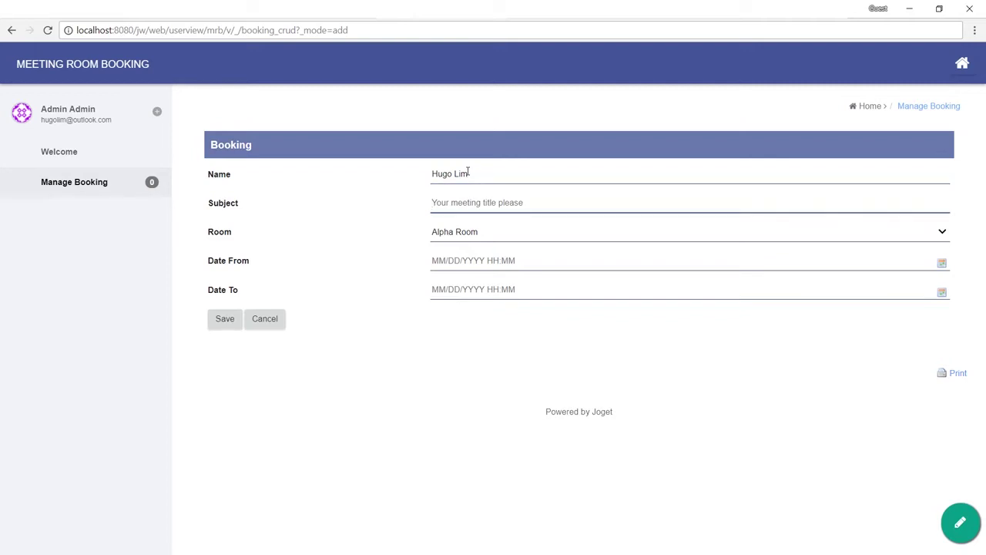
{"action": "type", "text": "New"}
{"action": "type", "text": "product discussion"}
Step: Keep Alpha Room, set 04/06/2018 from 14:00 to 17:00, and save the booking
{"action": "left_click", "coordinate": [488, 233]}
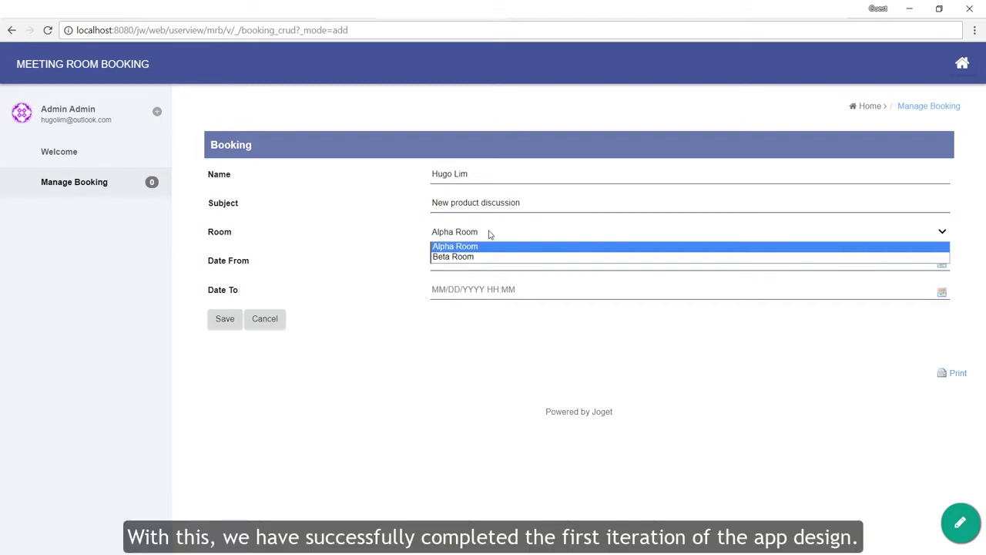
{"action": "left_click", "coordinate": [493, 233]}
{"action": "left_click", "coordinate": [941, 265]}
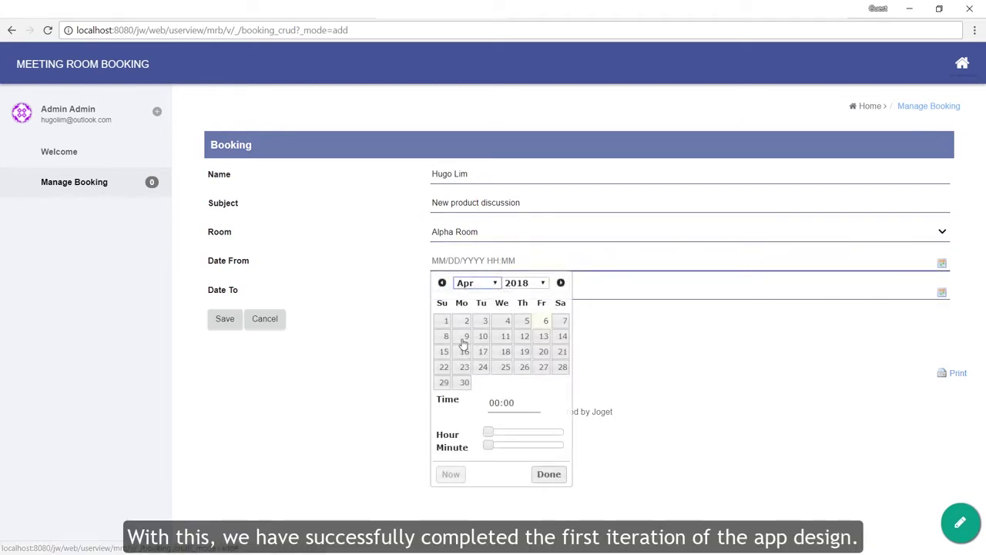
{"action": "left_click", "coordinate": [546, 322]}
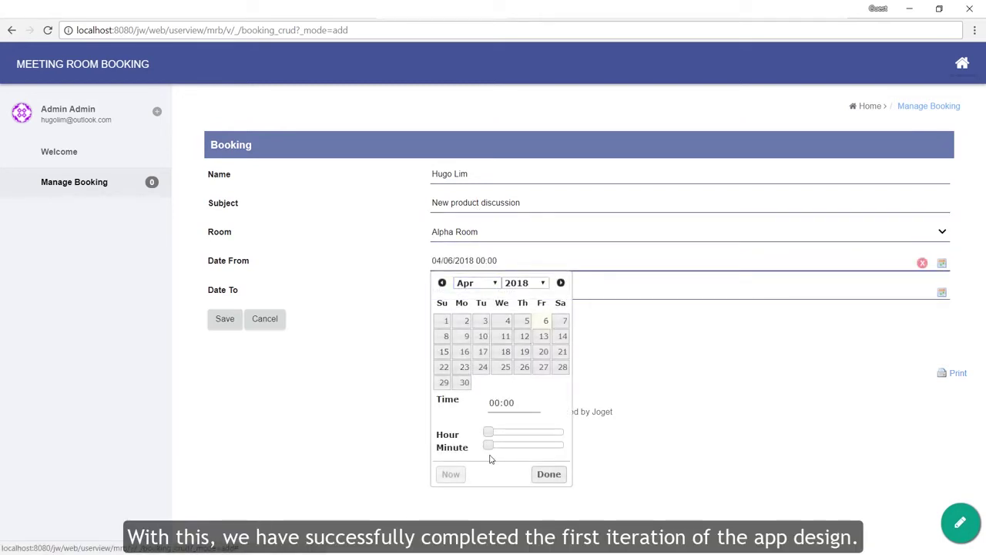
{"action": "left_click_drag", "start_coordinate": [490, 433], "coordinate": [537, 429]}
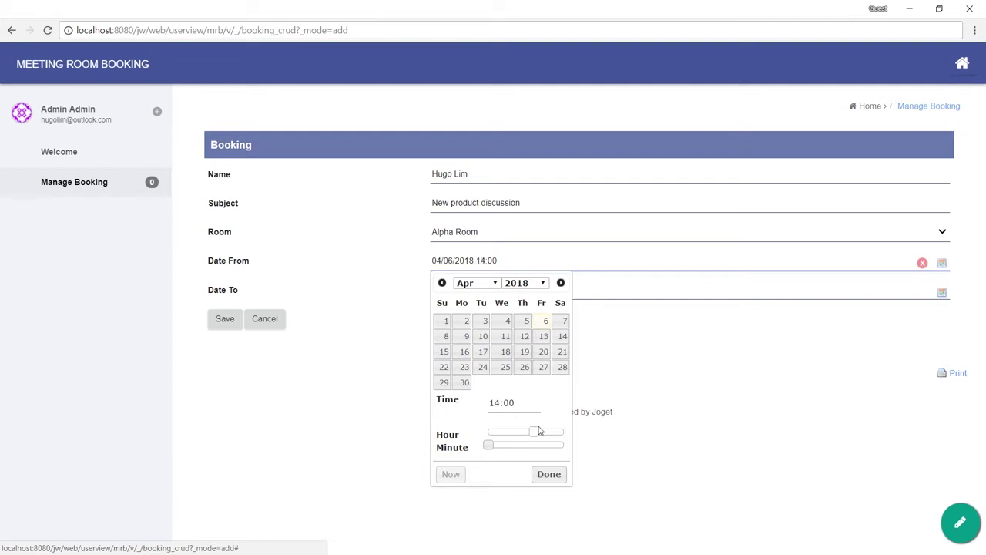
{"action": "left_click", "coordinate": [574, 440]}
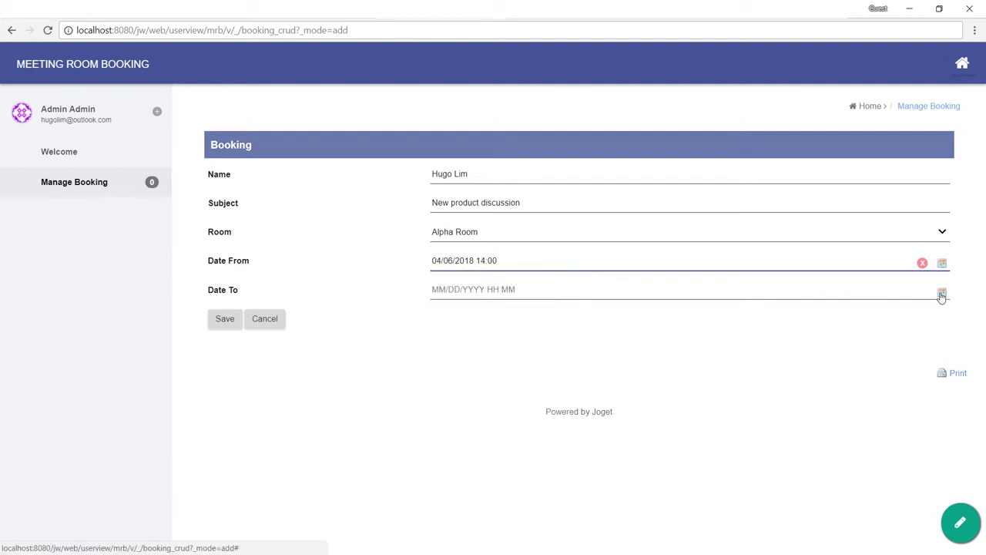
{"action": "left_click", "coordinate": [942, 291]}
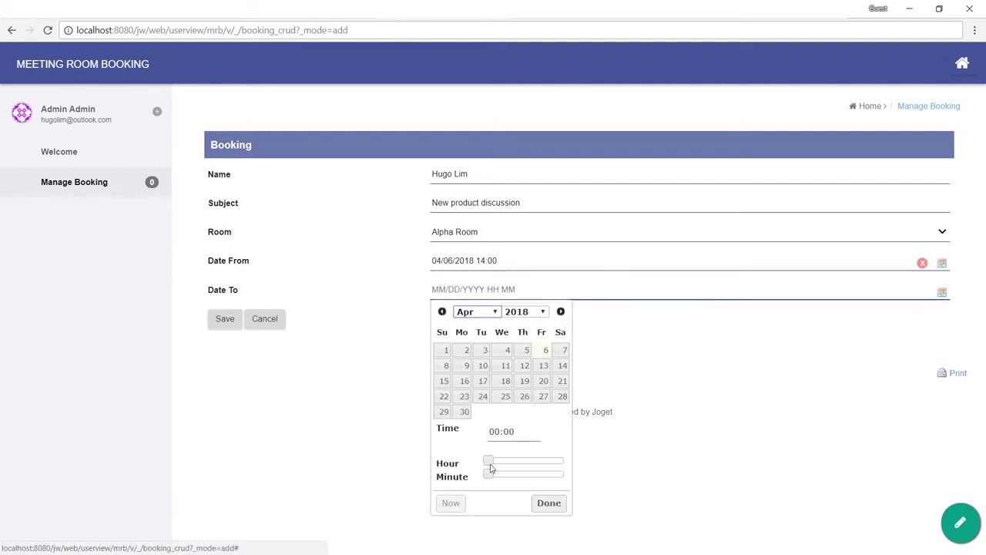
{"action": "left_click_drag", "start_coordinate": [489, 462], "coordinate": [546, 462]}
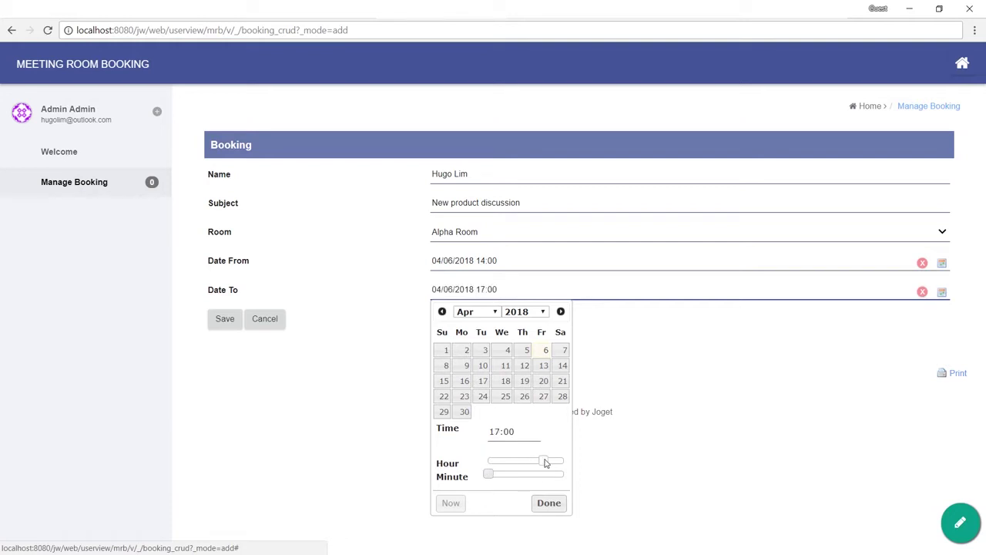
{"action": "left_click", "coordinate": [548, 502]}
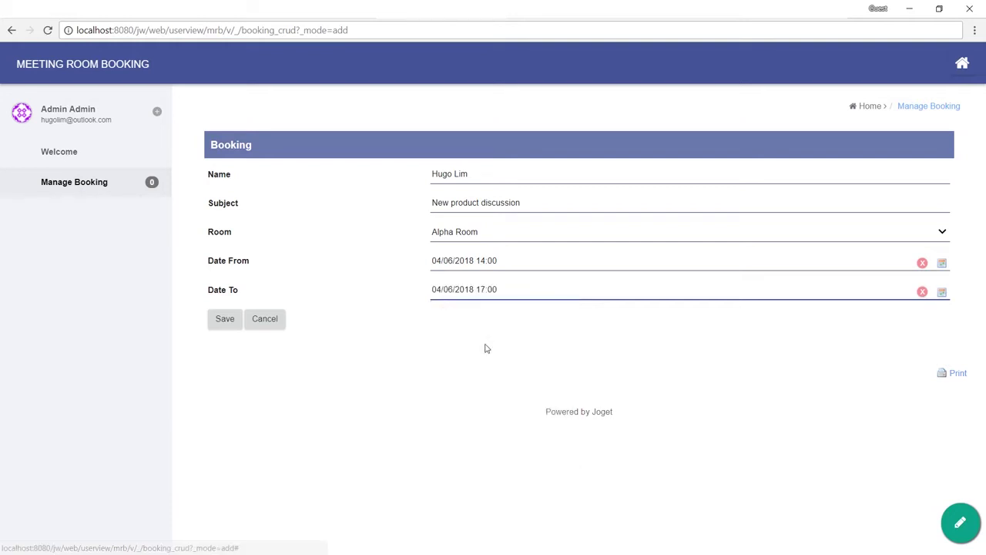
{"action": "left_click", "coordinate": [223, 322]}
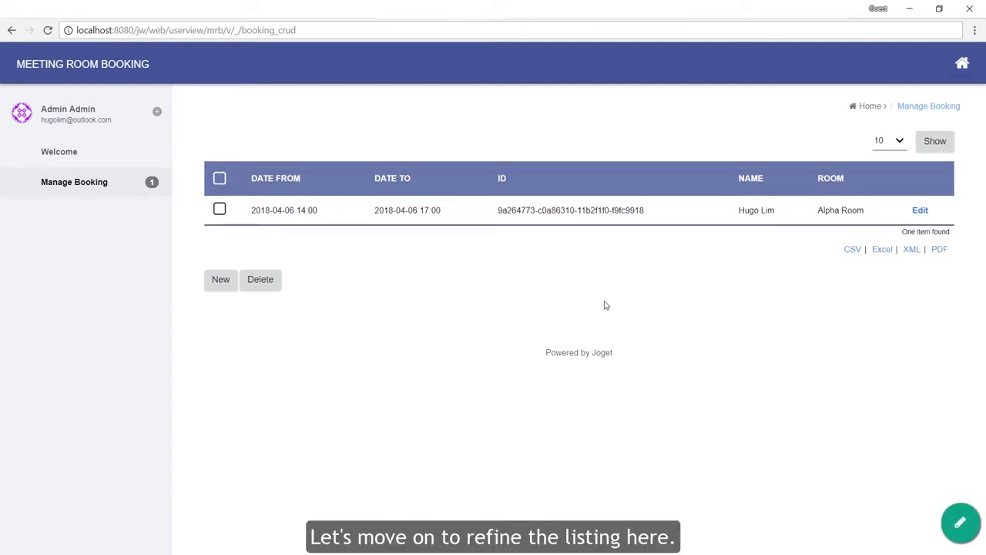
Step: In List - Booking, delete the ID column, move Name and Room forward, and add Subject
{"action": "left_click", "coordinate": [959, 523]}
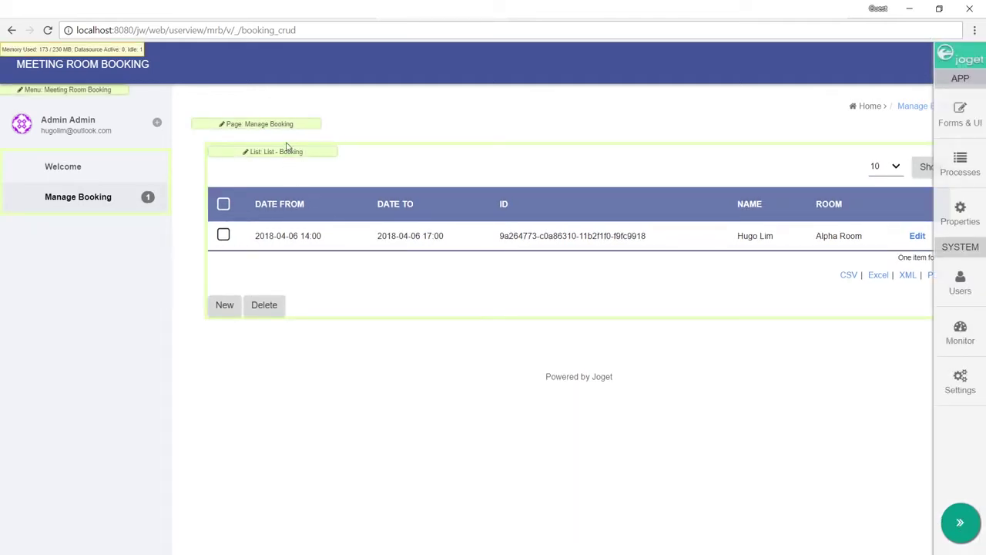
{"action": "left_click", "coordinate": [286, 151]}
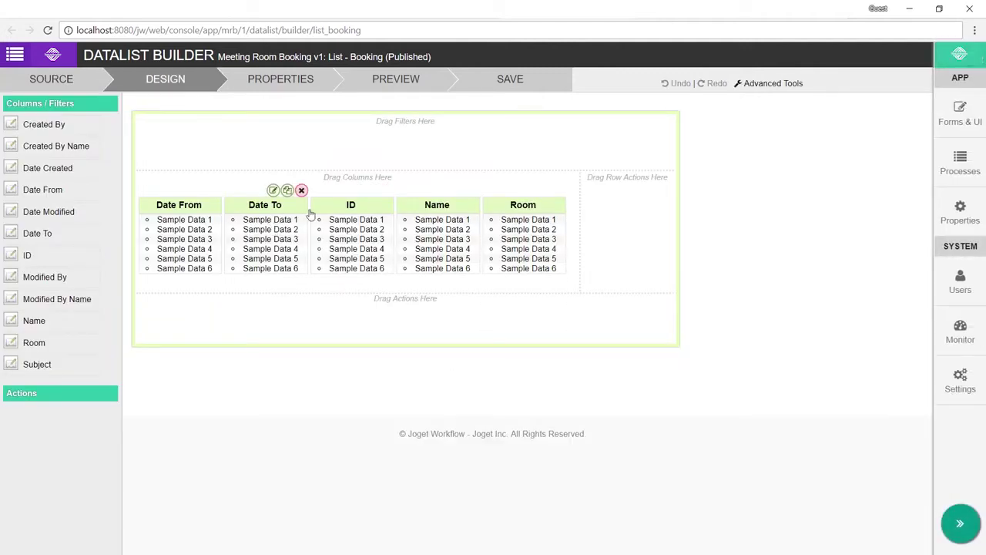
{"action": "left_click", "coordinate": [387, 189]}
{"action": "left_click_drag", "start_coordinate": [362, 203], "coordinate": [174, 199]}
{"action": "left_click_drag", "start_coordinate": [436, 204], "coordinate": [266, 210]}
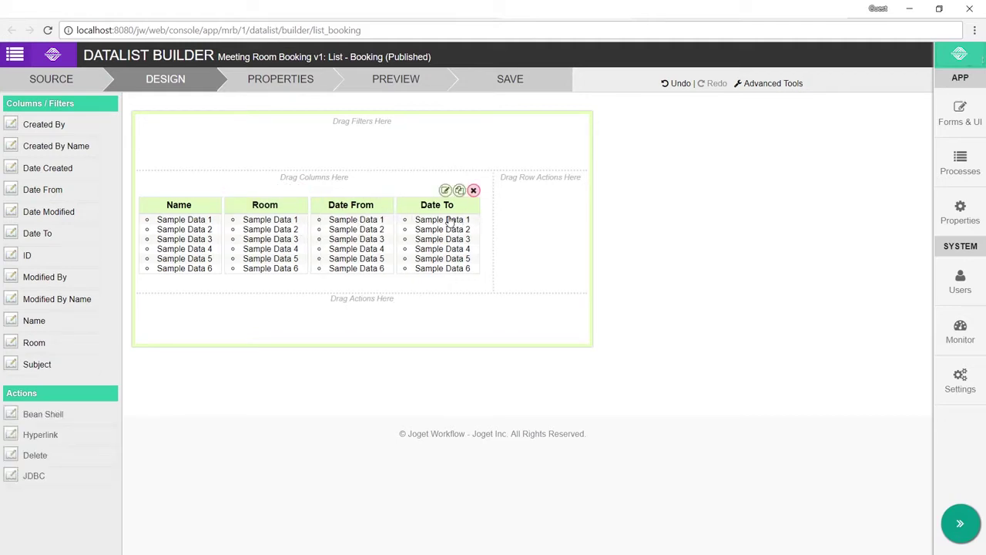
{"action": "left_click_drag", "start_coordinate": [51, 367], "coordinate": [281, 217]}
Step: Preview the reworked list with real bookings, then return to the app with quick edit off
{"action": "left_click", "coordinate": [412, 81]}
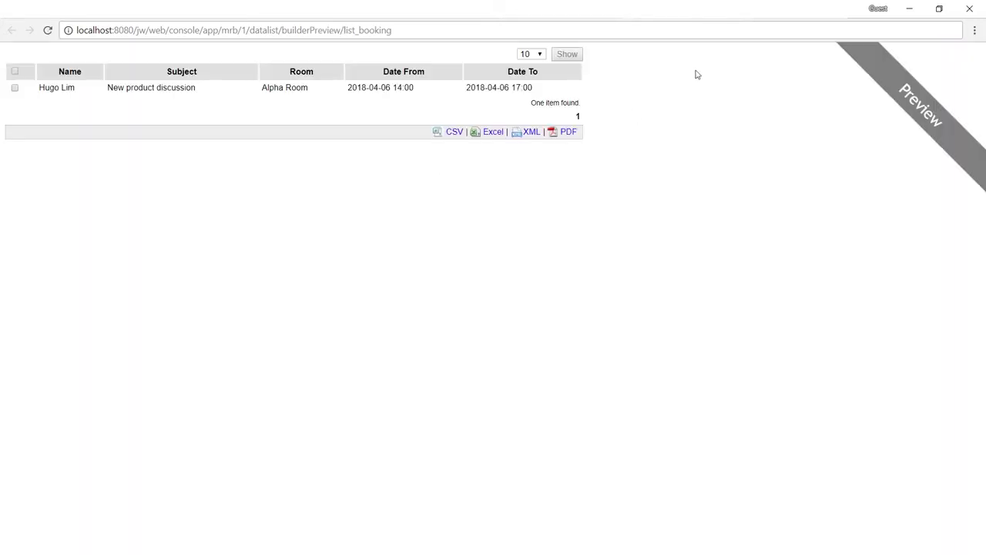
{"action": "key", "text": "ctrl+w"}
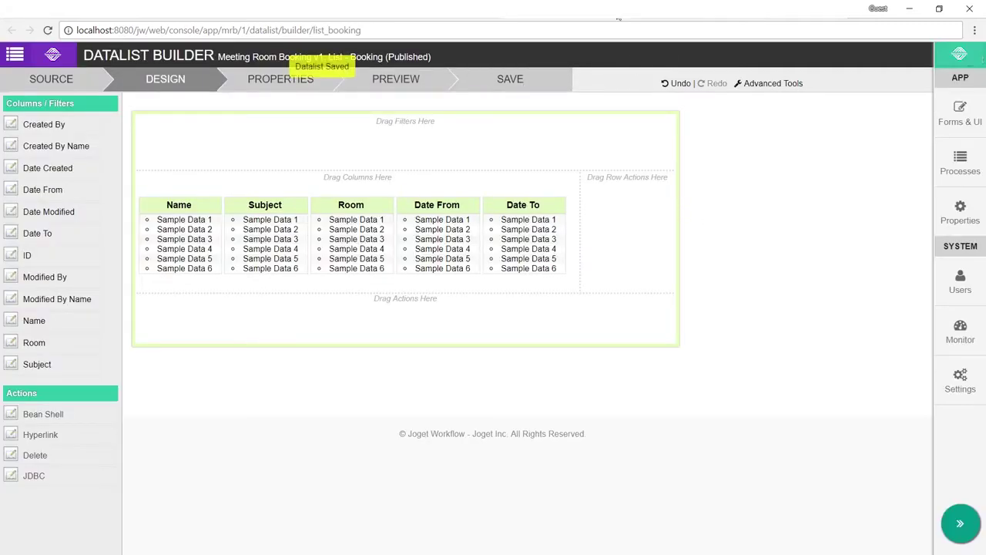
{"action": "left_click", "coordinate": [618, 17]}
{"action": "left_click", "coordinate": [960, 518]}
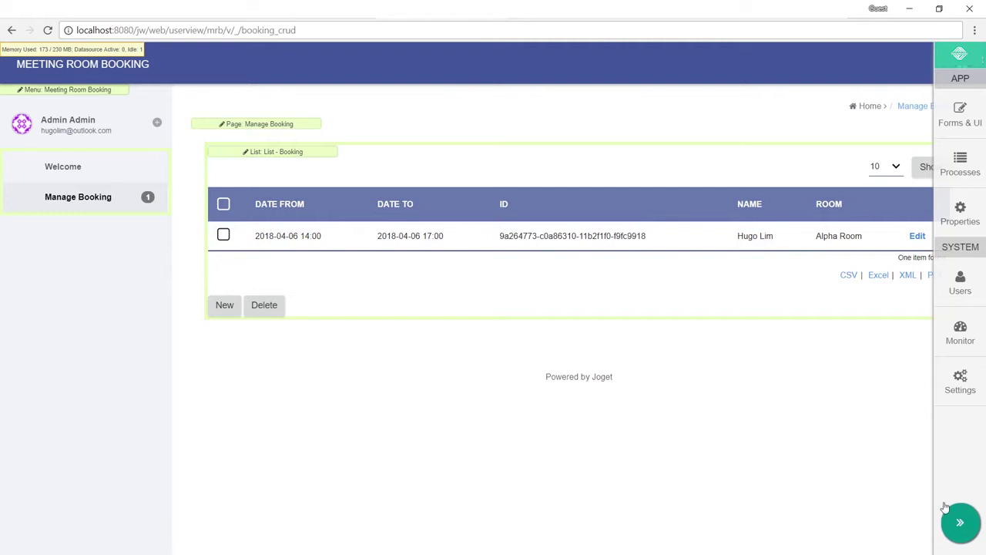
Step: Reload Manage Booking to check the new column order, then return to the App Center design page
{"action": "left_click", "coordinate": [100, 183]}
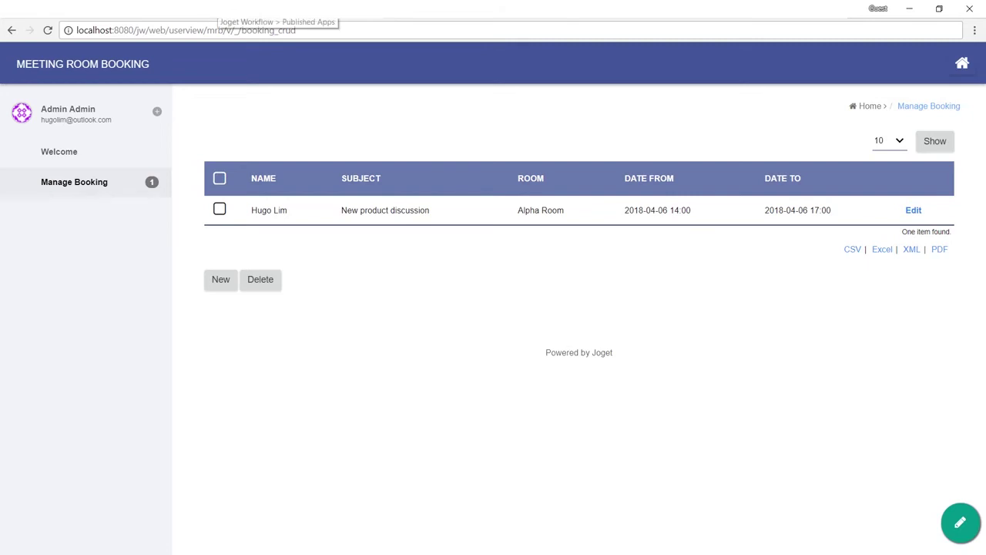
{"action": "left_click", "coordinate": [203, 10]}
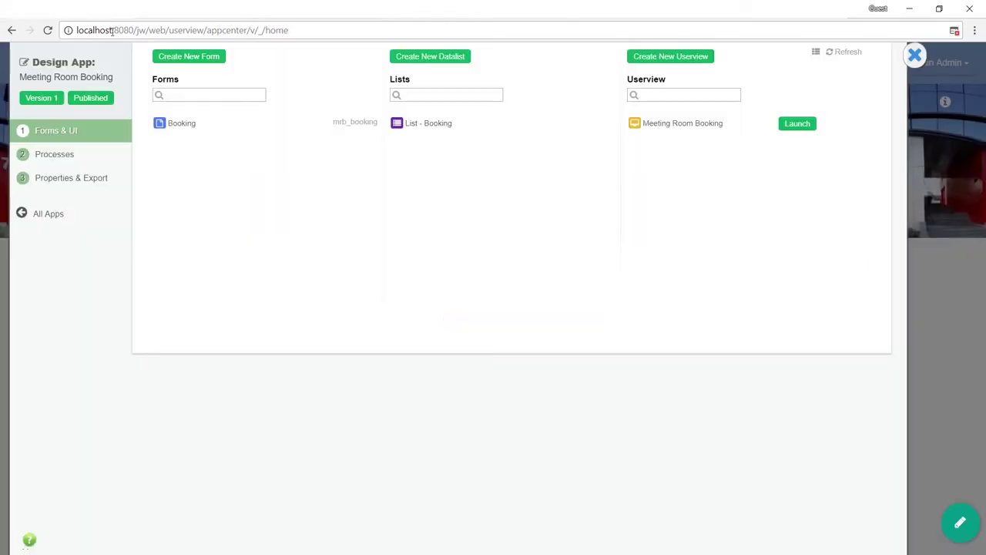
Step: Add a Calendar menu under Manage Booking, bound to the Booking form via Advanced Form Data Binder
{"action": "left_click", "coordinate": [716, 125]}
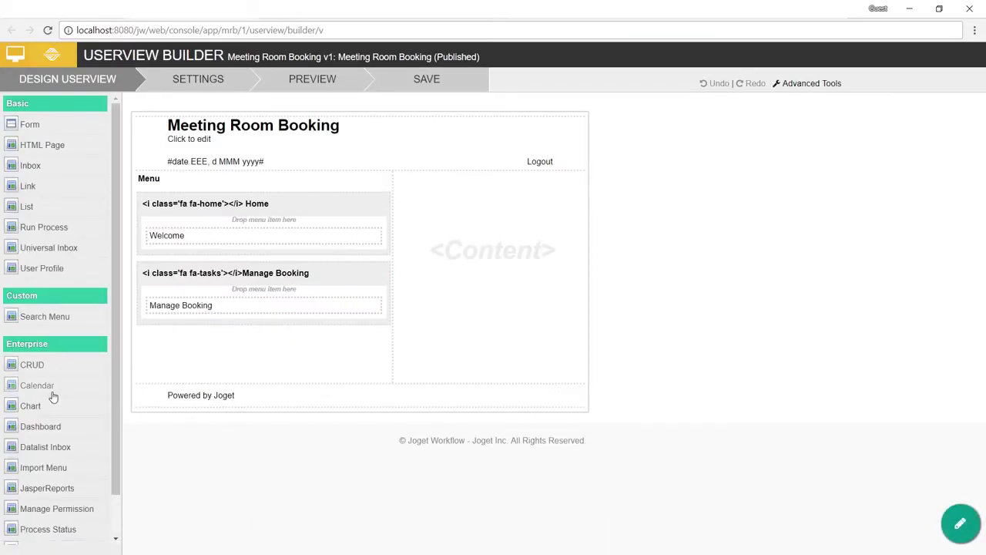
{"action": "left_click_drag", "start_coordinate": [51, 387], "coordinate": [260, 342]}
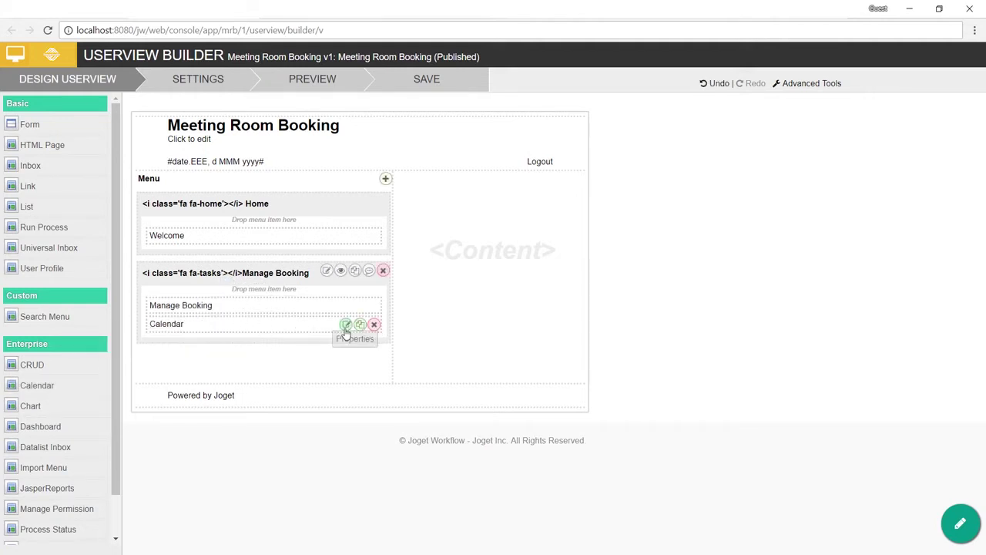
{"action": "left_click", "coordinate": [346, 327]}
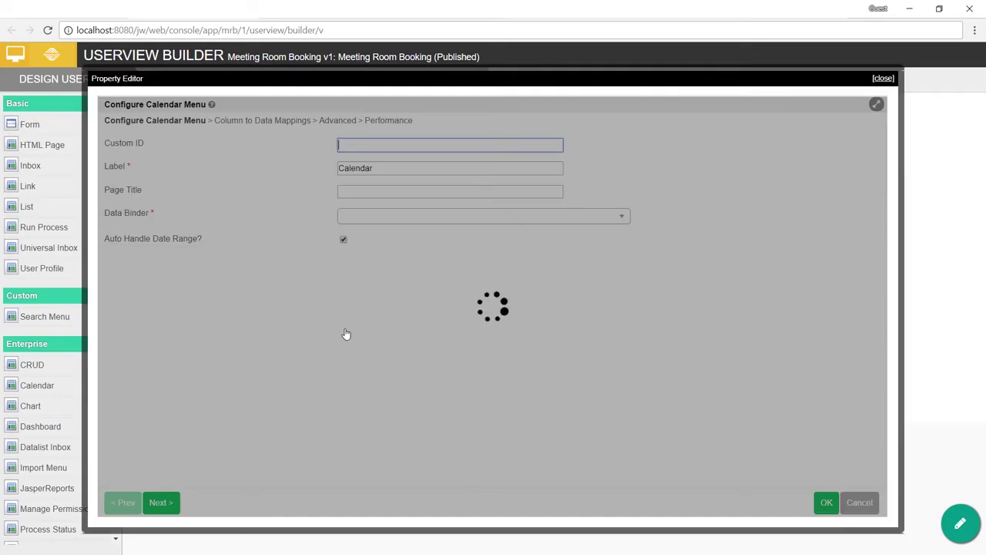
{"action": "left_click", "coordinate": [409, 223]}
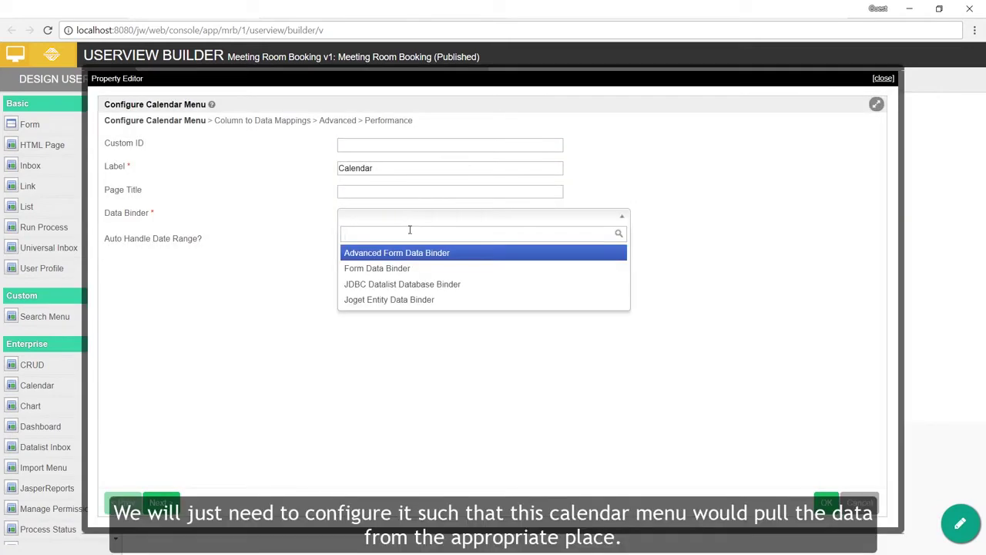
{"action": "left_click", "coordinate": [416, 254]}
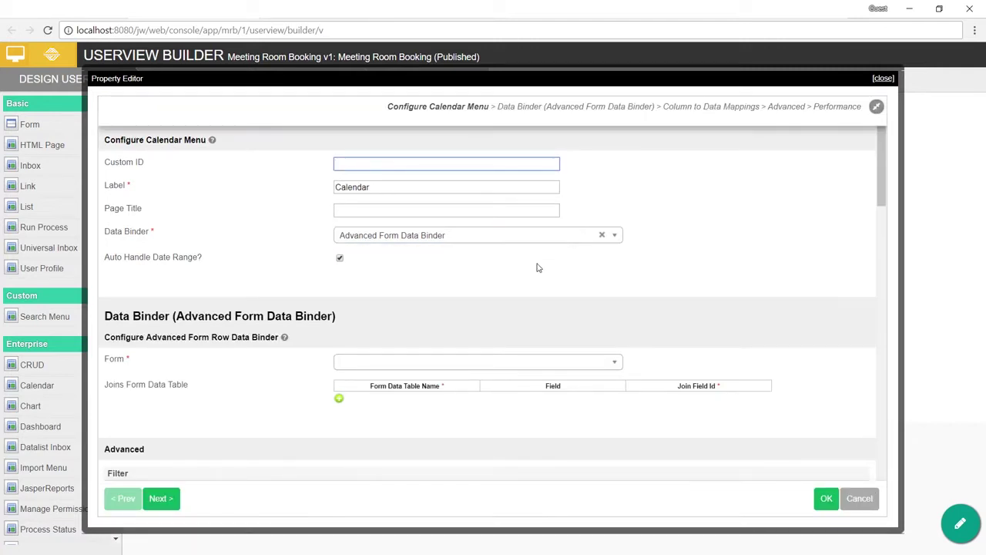
{"action": "scroll", "coordinate": [541, 265], "scroll_direction": "down", "scroll_amount": 3}
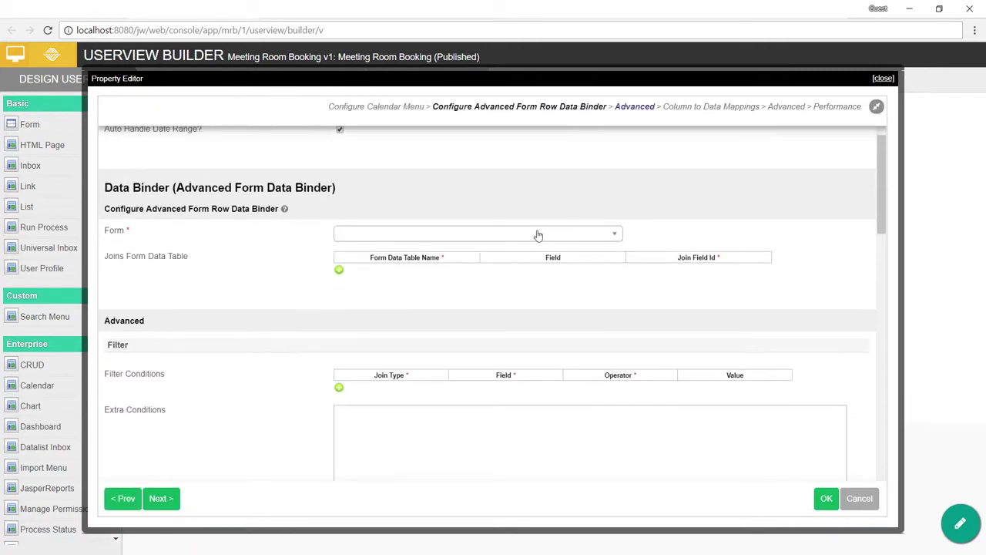
{"action": "left_click", "coordinate": [536, 233]}
{"action": "left_click", "coordinate": [356, 269]}
Step: Map the calendar's event title to Subject, start to Date From, and end to Date To
{"action": "scroll", "coordinate": [471, 279], "scroll_direction": "down", "scroll_amount": 3}
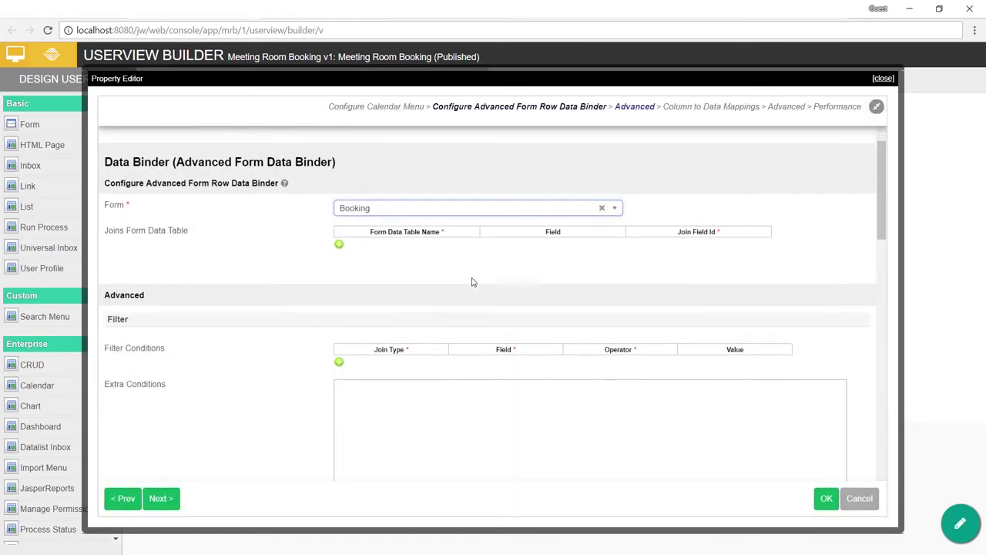
{"action": "scroll", "coordinate": [454, 273], "scroll_direction": "down", "scroll_amount": 5}
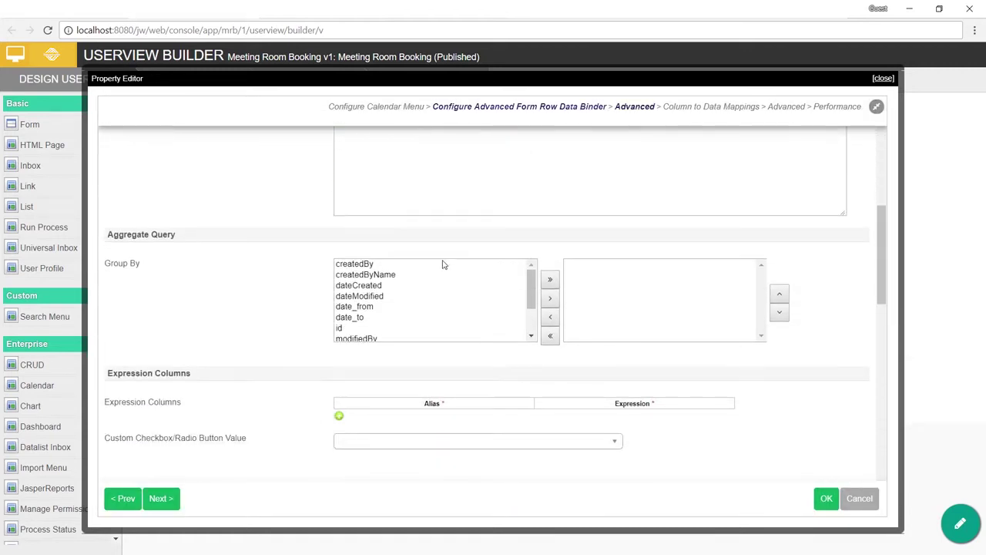
{"action": "scroll", "coordinate": [455, 273], "scroll_direction": "down", "scroll_amount": 7}
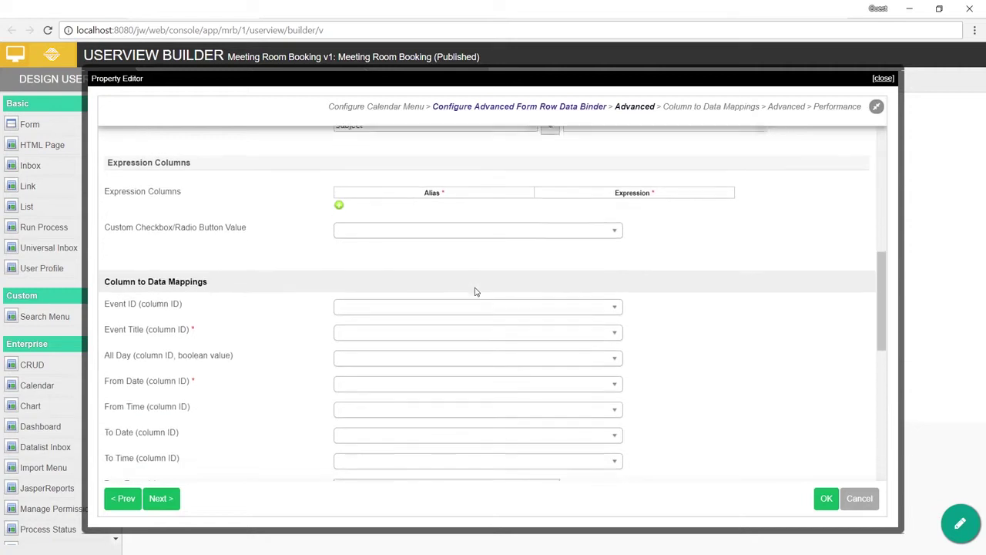
{"action": "left_click", "coordinate": [443, 225]}
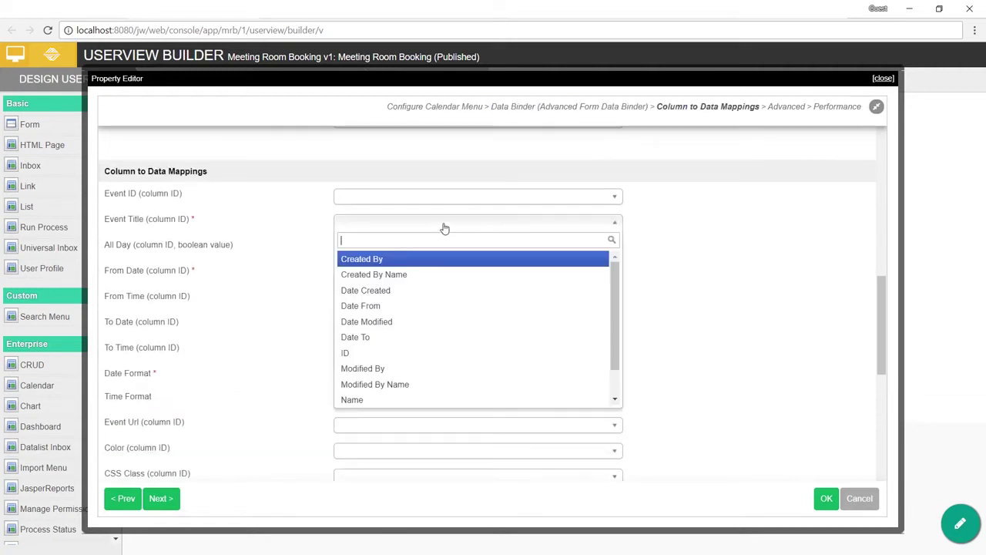
{"action": "scroll", "coordinate": [396, 339], "scroll_direction": "down", "scroll_amount": 1}
{"action": "left_click", "coordinate": [385, 397]}
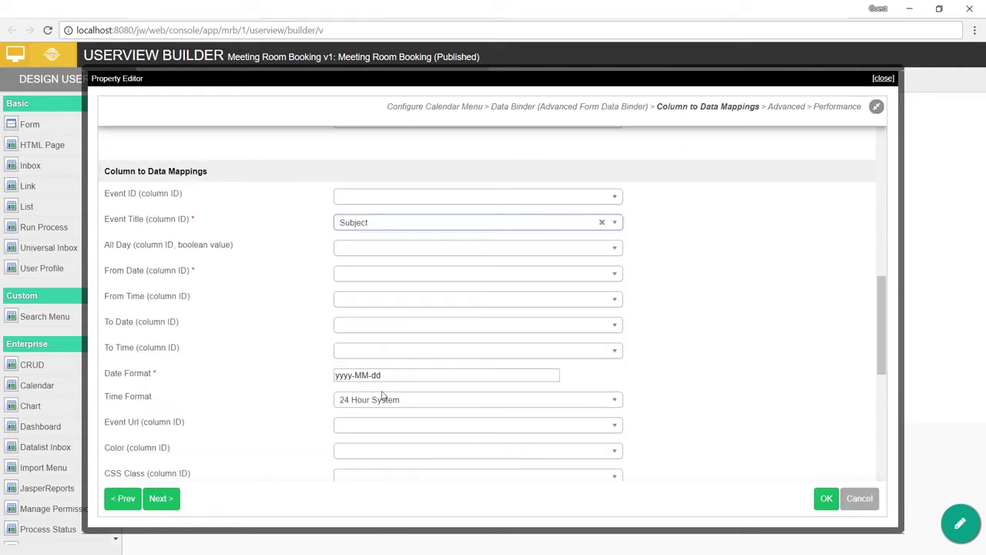
{"action": "left_click", "coordinate": [405, 277]}
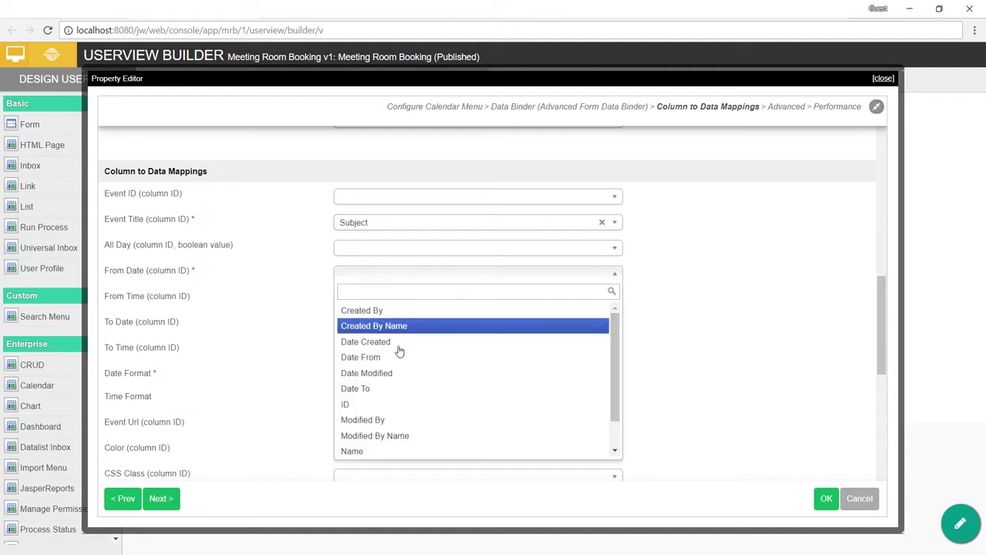
{"action": "left_click", "coordinate": [395, 358]}
{"action": "scroll", "coordinate": [418, 337], "scroll_direction": "down", "scroll_amount": 1}
{"action": "left_click", "coordinate": [414, 262]}
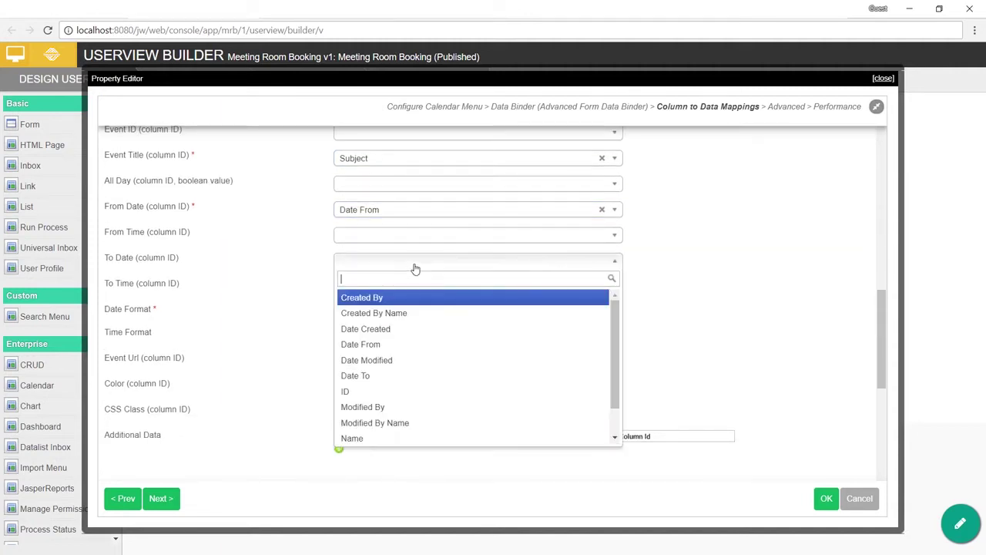
{"action": "left_click", "coordinate": [392, 375]}
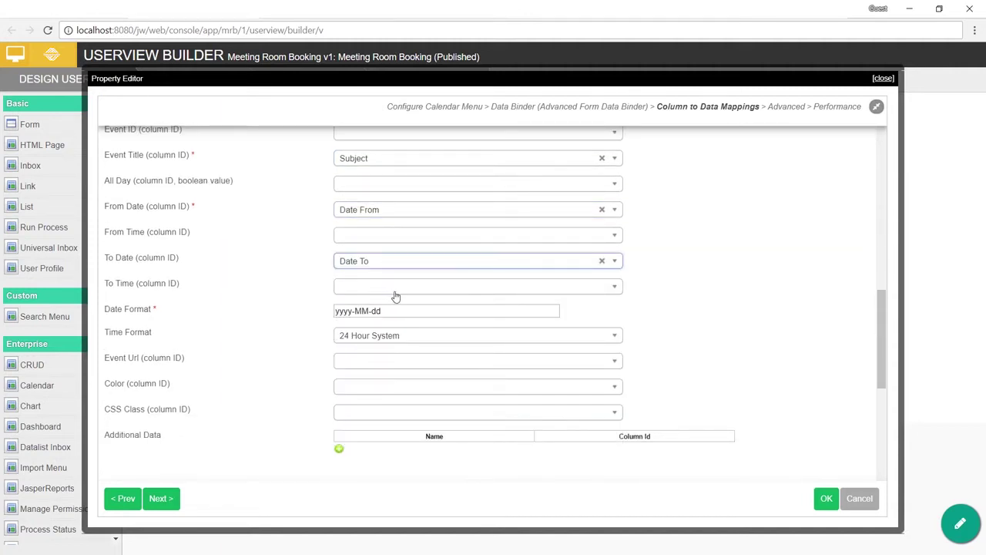
Step: Keep the time format at 24 Hour System and apply the Calendar menu settings
{"action": "scroll", "coordinate": [418, 255], "scroll_direction": "down", "scroll_amount": 1}
{"action": "left_click", "coordinate": [419, 246]}
{"action": "left_click", "coordinate": [405, 272]}
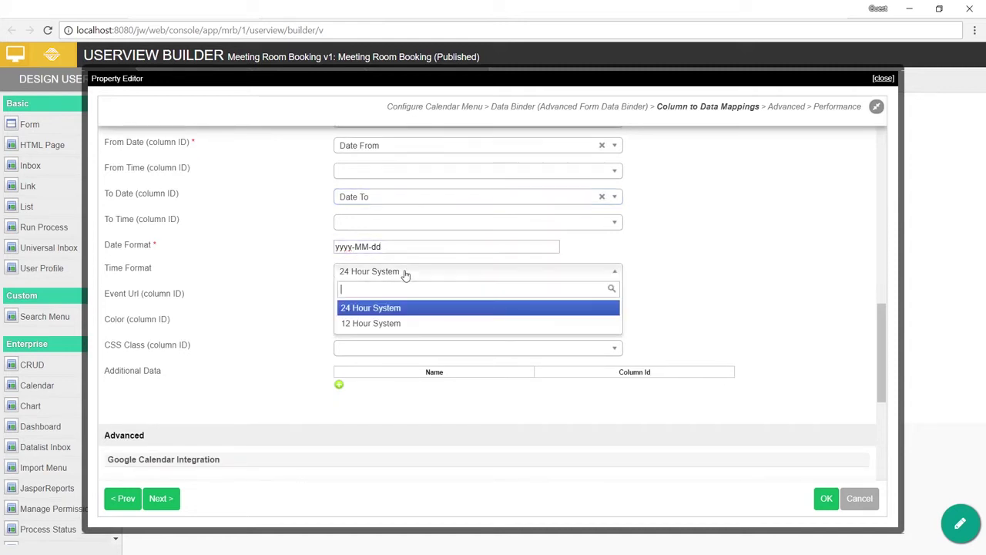
{"action": "left_click", "coordinate": [308, 294]}
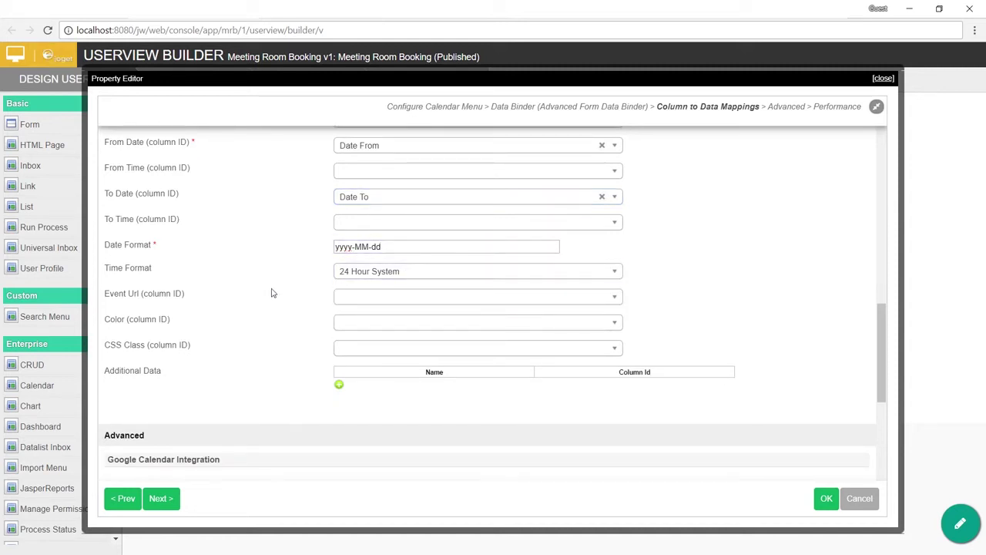
{"action": "scroll", "coordinate": [272, 293], "scroll_direction": "down", "scroll_amount": 8}
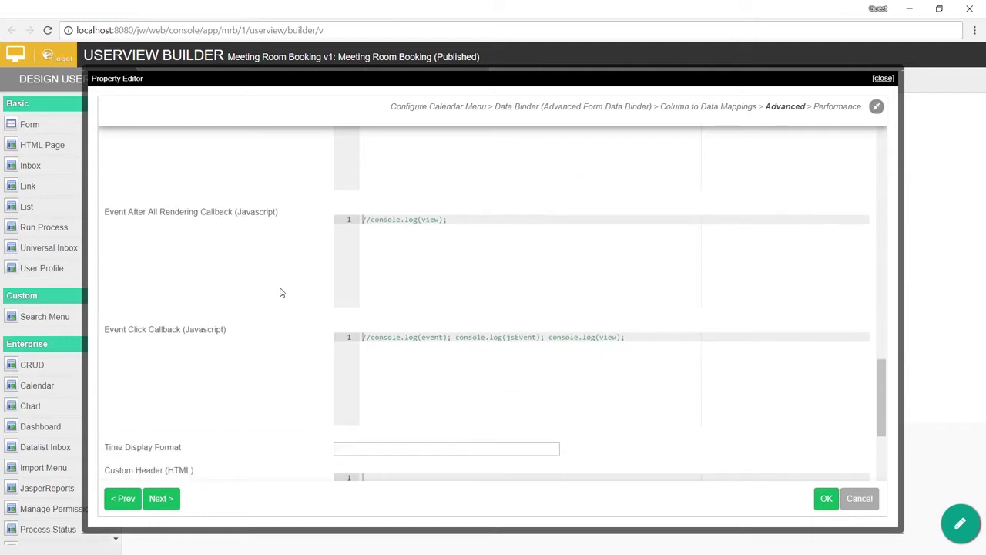
{"action": "scroll", "coordinate": [804, 464], "scroll_direction": "down", "scroll_amount": 3}
{"action": "left_click", "coordinate": [825, 499]}
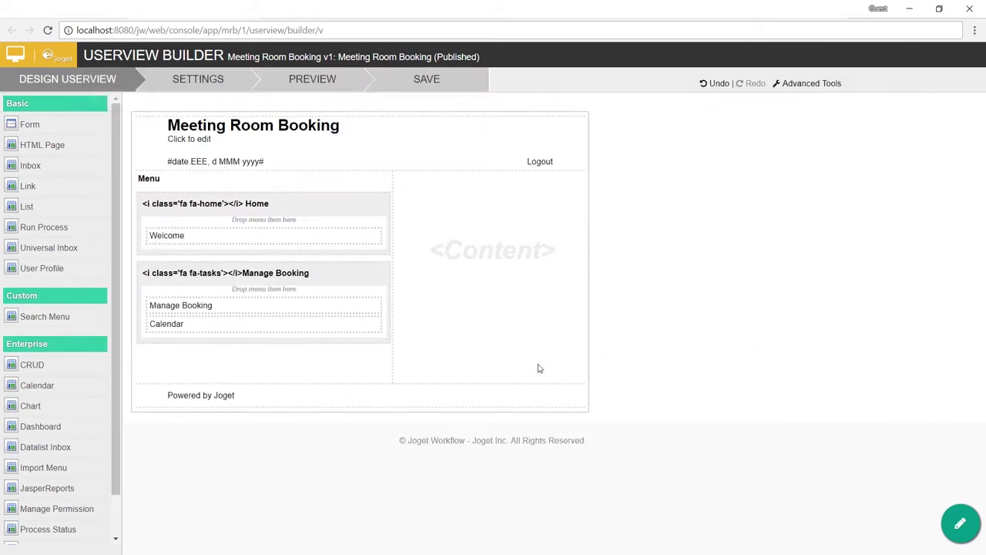
Step: Save the userview and find New product discussion on Apr 6 in the app's Calendar Week view
{"action": "left_click", "coordinate": [435, 82]}
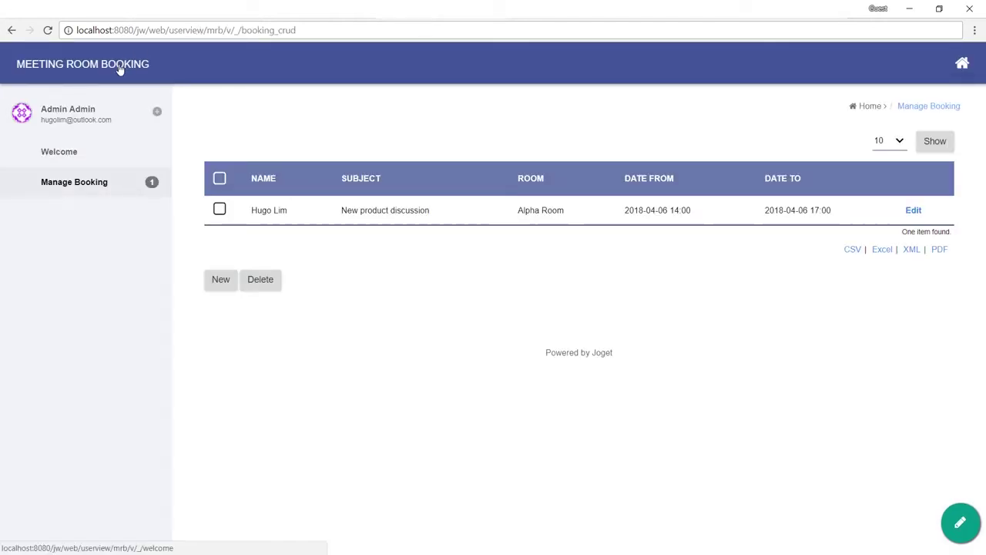
{"action": "left_click", "coordinate": [120, 68]}
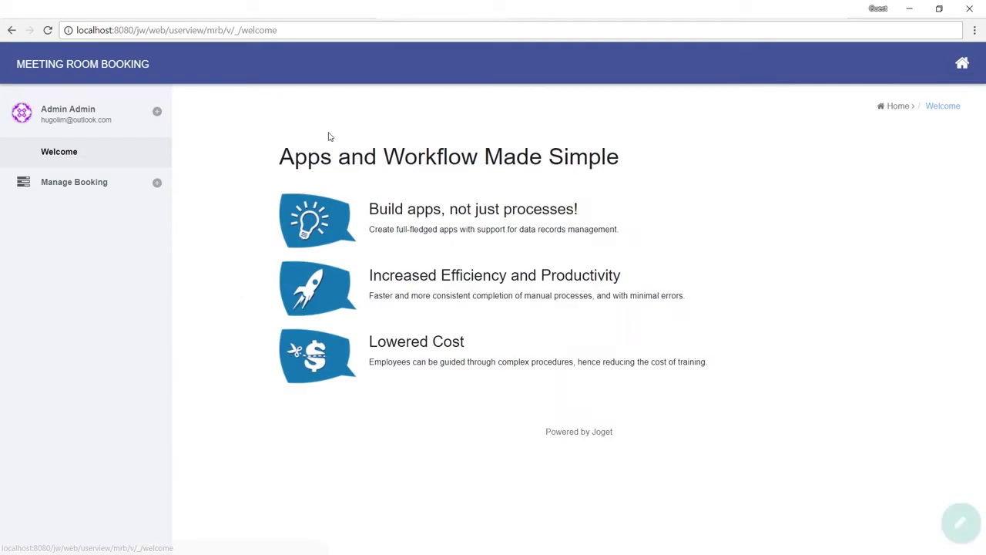
{"action": "left_click", "coordinate": [114, 188]}
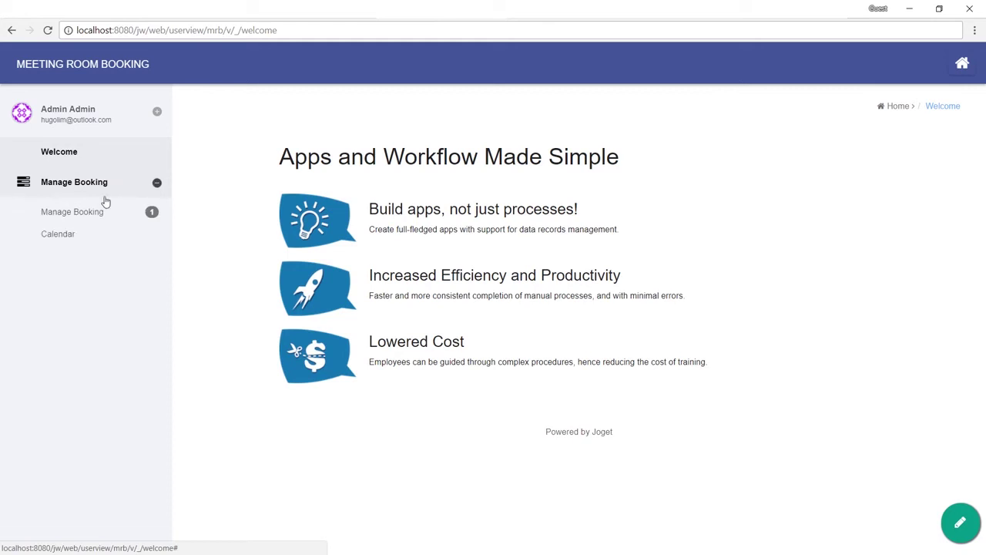
{"action": "left_click", "coordinate": [58, 234]}
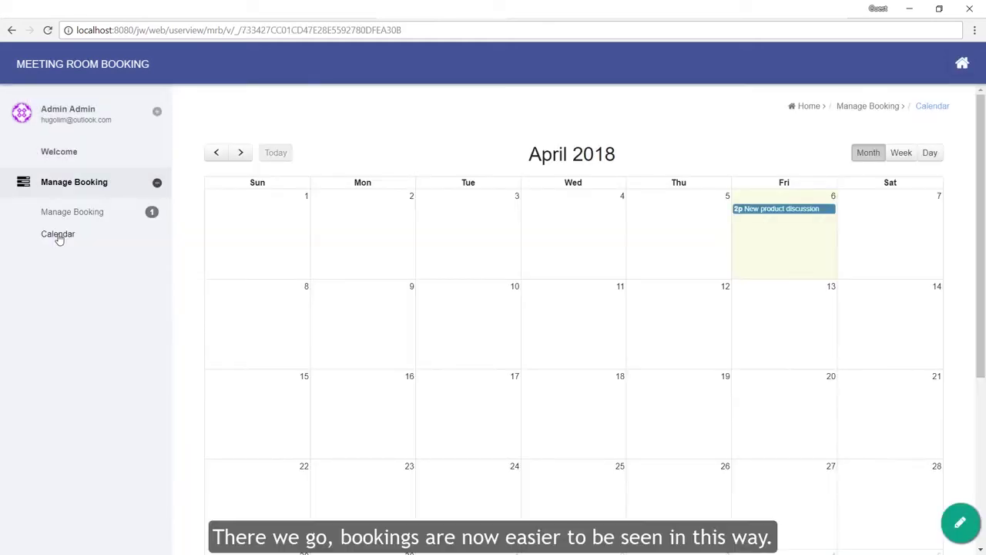
{"action": "left_click", "coordinate": [901, 152]}
{"action": "scroll", "coordinate": [845, 331], "scroll_direction": "down", "scroll_amount": 3}
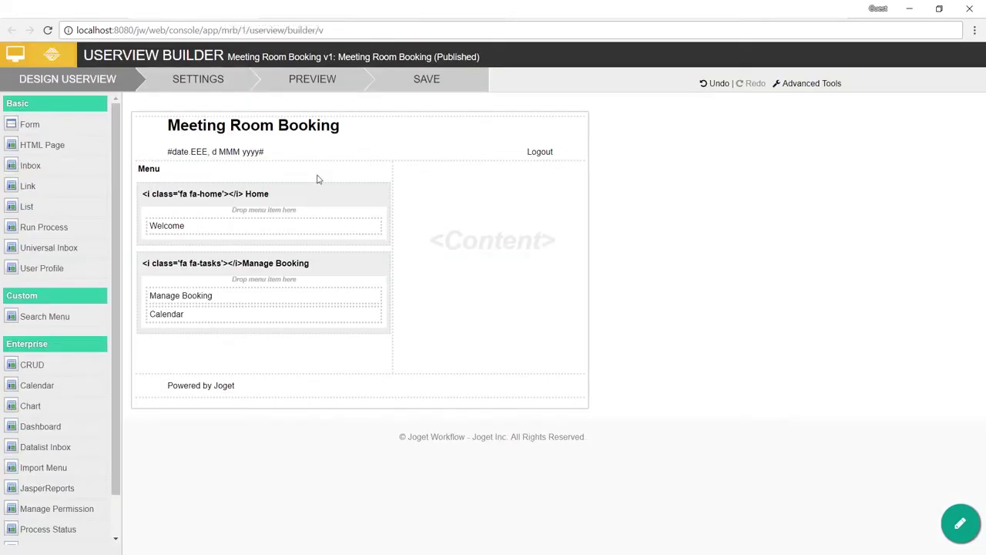
{"action": "mouse_move", "coordinate": [344, 316]}
Step: Add a 'Calendar View' form item under Manage Booking: Booking form, read-only, custom ID calendarView
{"action": "left_click_drag", "start_coordinate": [78, 134], "coordinate": [263, 348]}
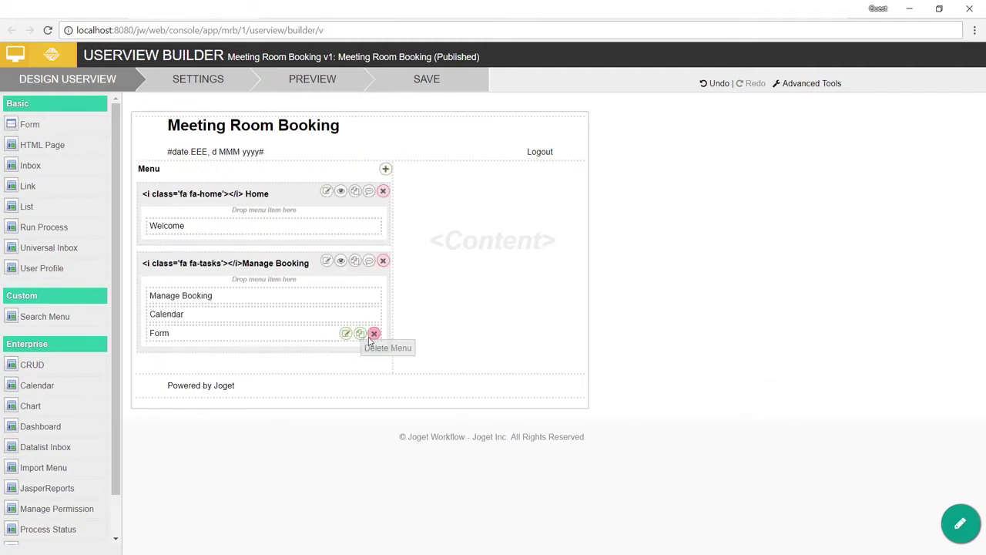
{"action": "left_click", "coordinate": [345, 334]}
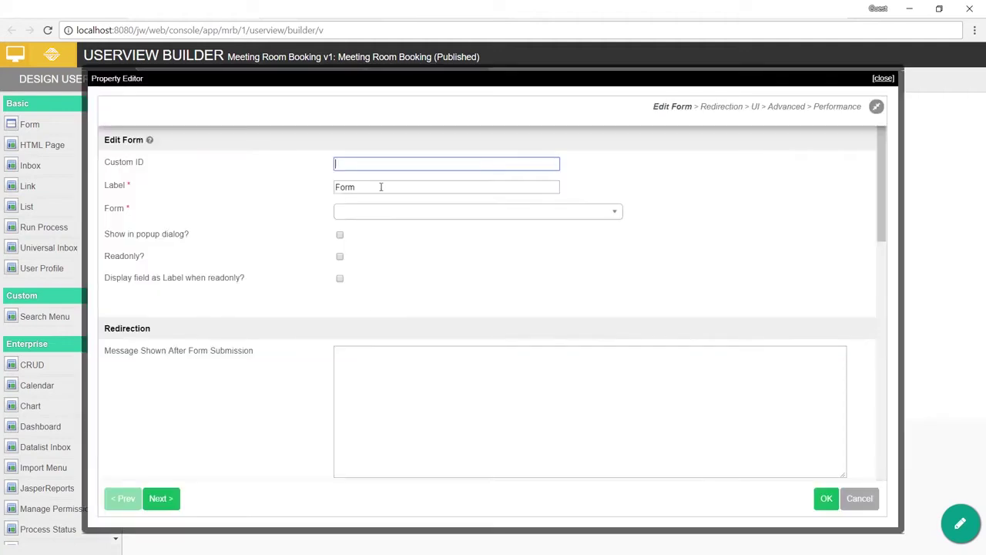
{"action": "key", "text": "Tab"}
{"action": "type", "text": "Cale"}
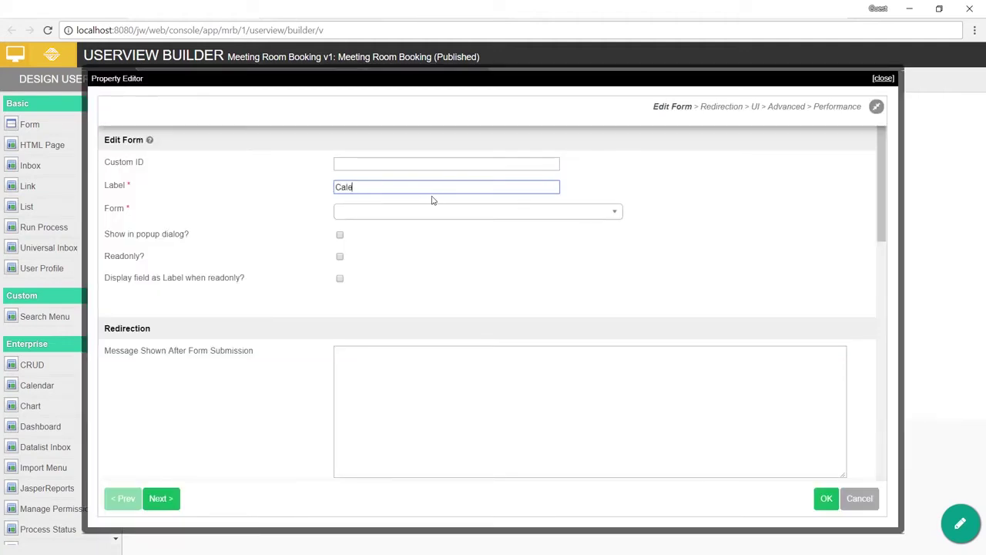
{"action": "left_click", "coordinate": [389, 214]}
{"action": "left_click", "coordinate": [376, 251]}
{"action": "left_click", "coordinate": [340, 257]}
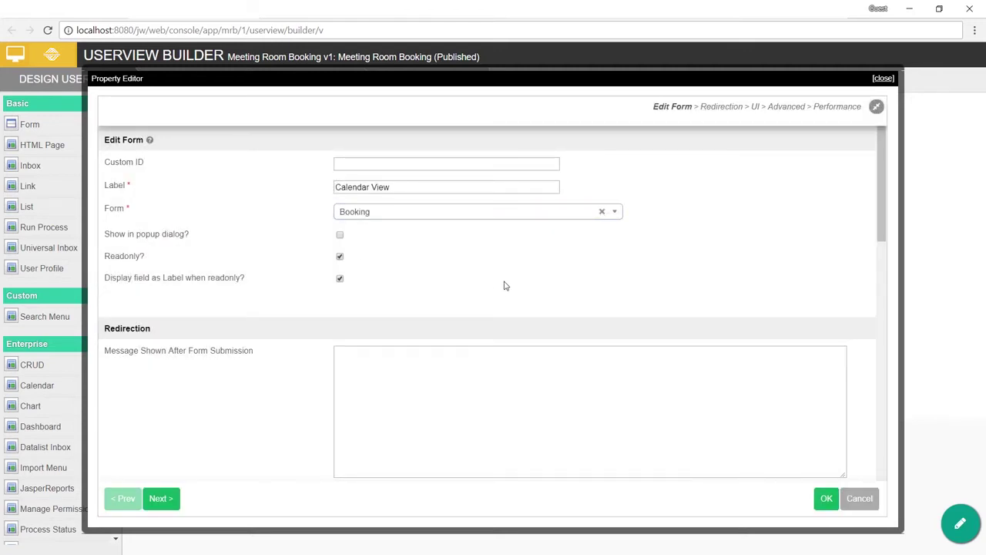
{"action": "left_click", "coordinate": [444, 161]}
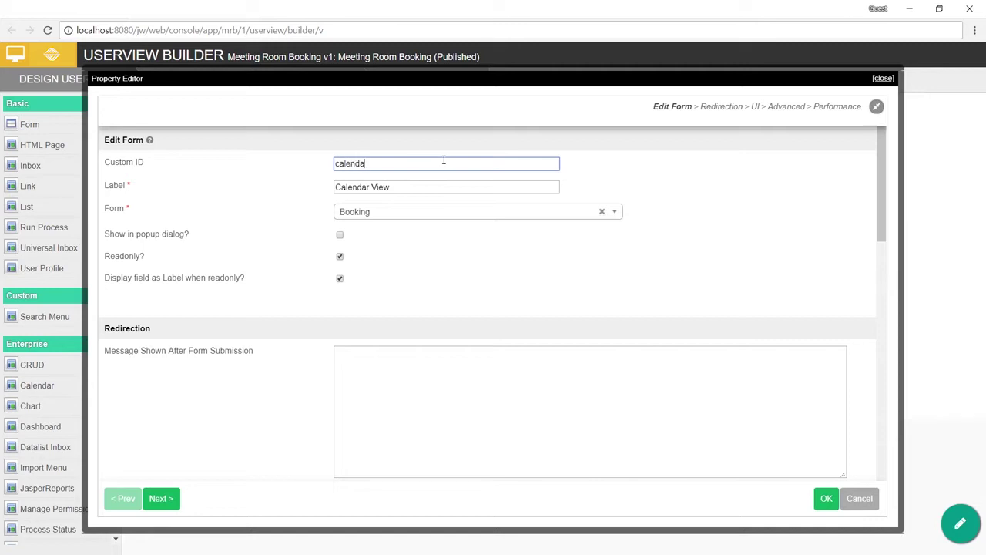
{"action": "double_click", "coordinate": [444, 162]}
{"action": "left_click", "coordinate": [454, 163]}
{"action": "left_click", "coordinate": [827, 501]}
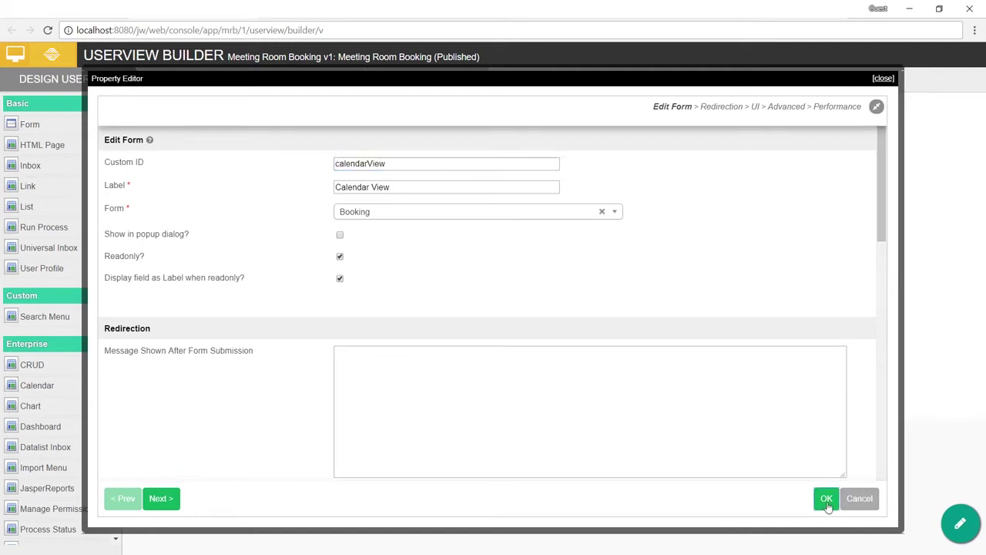
{"action": "mouse_move", "coordinate": [346, 316]}
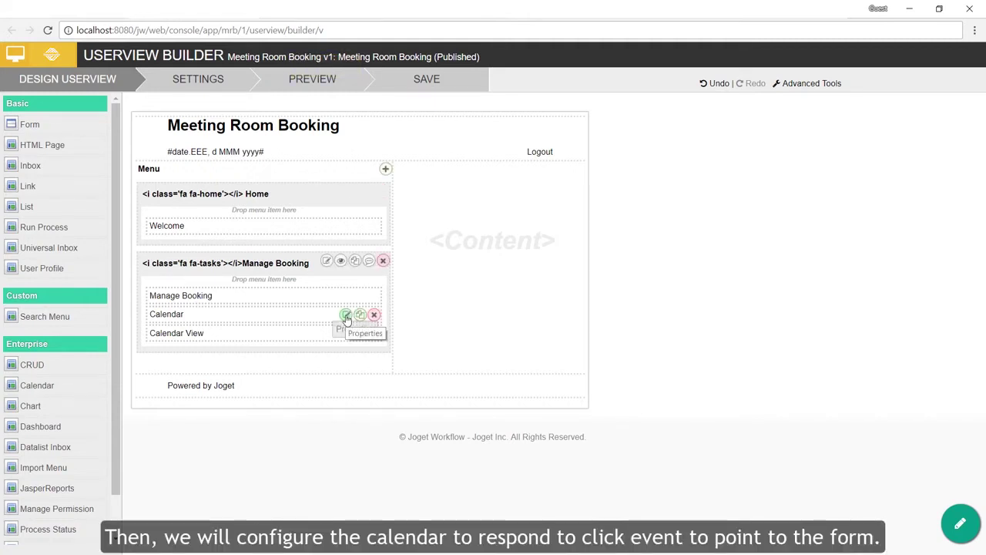
Step: Add window.location = "calendarView?id=" + event.id to the Calendar's Event Click Callback and apply
{"action": "left_click", "coordinate": [346, 316]}
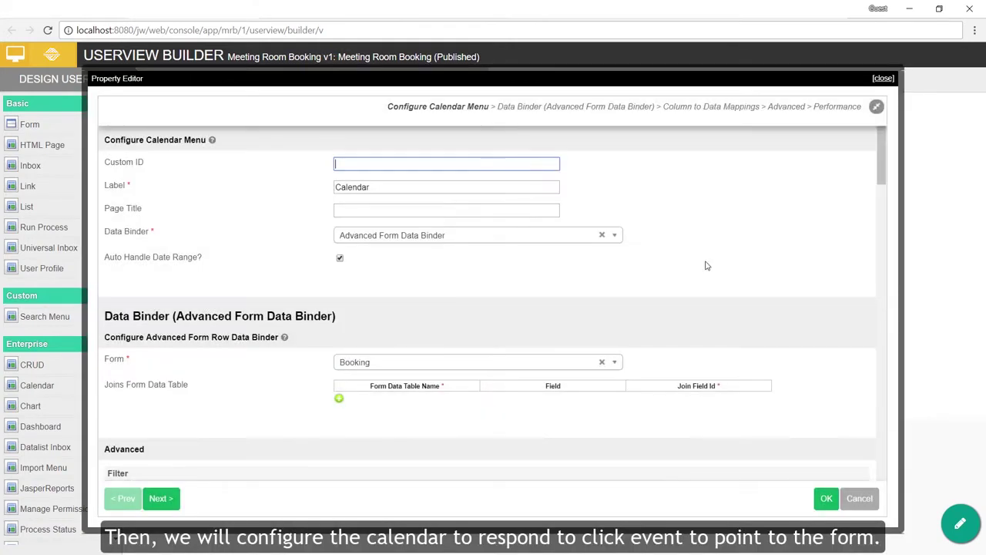
{"action": "scroll", "coordinate": [705, 265], "scroll_direction": "down", "scroll_amount": 20}
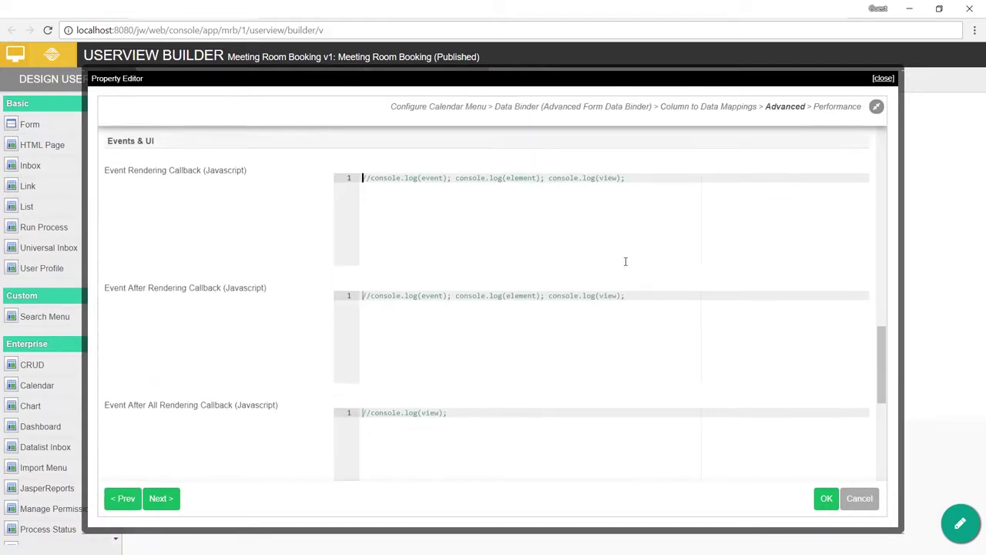
{"action": "scroll", "coordinate": [625, 261], "scroll_direction": "down", "scroll_amount": 8}
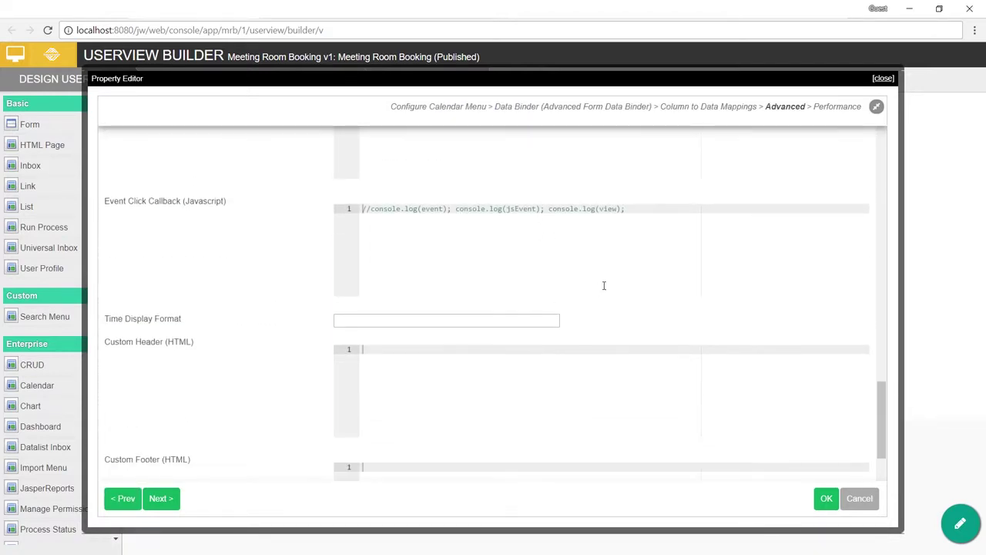
{"action": "left_click", "coordinate": [690, 237]}
{"action": "key", "text": "Return"}
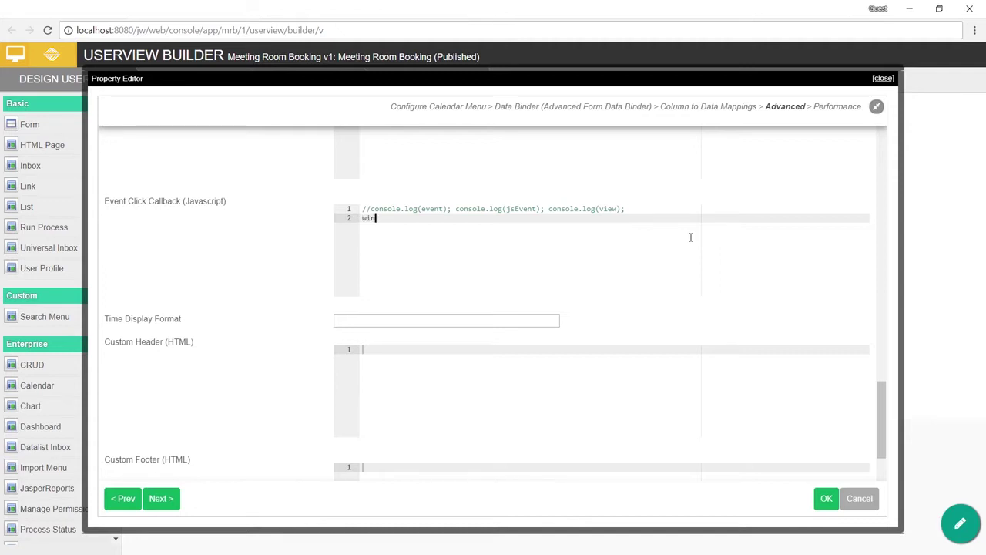
{"action": "type", "text": "window.location = \"calendarView?id="}
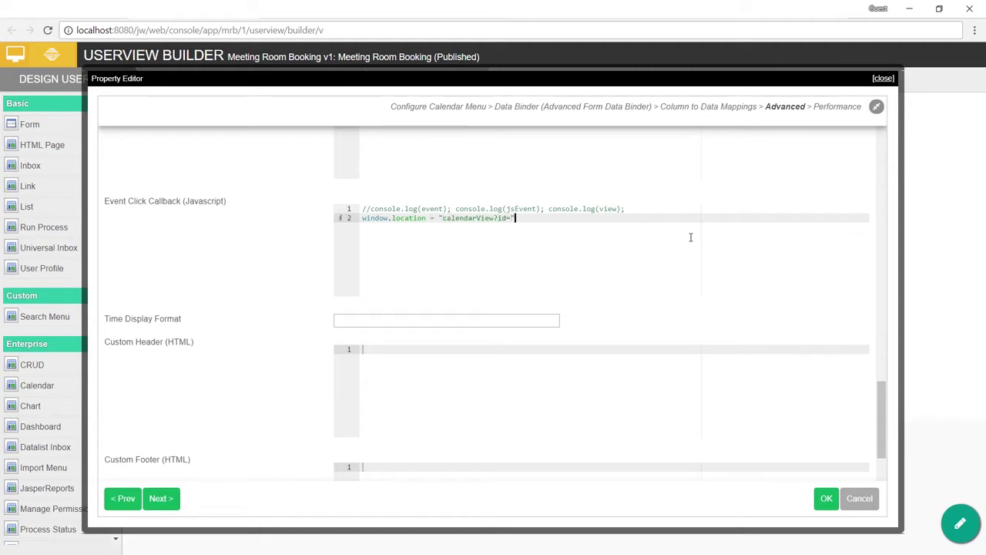
{"action": "type", "text": "\" + event.id;"}
{"action": "left_click", "coordinate": [826, 498]}
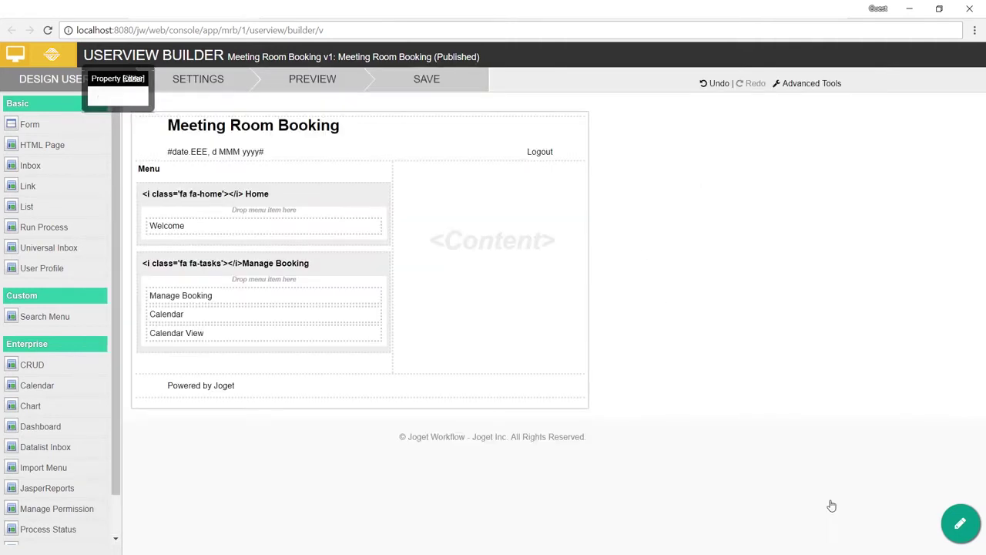
{"action": "left_click", "coordinate": [433, 80]}
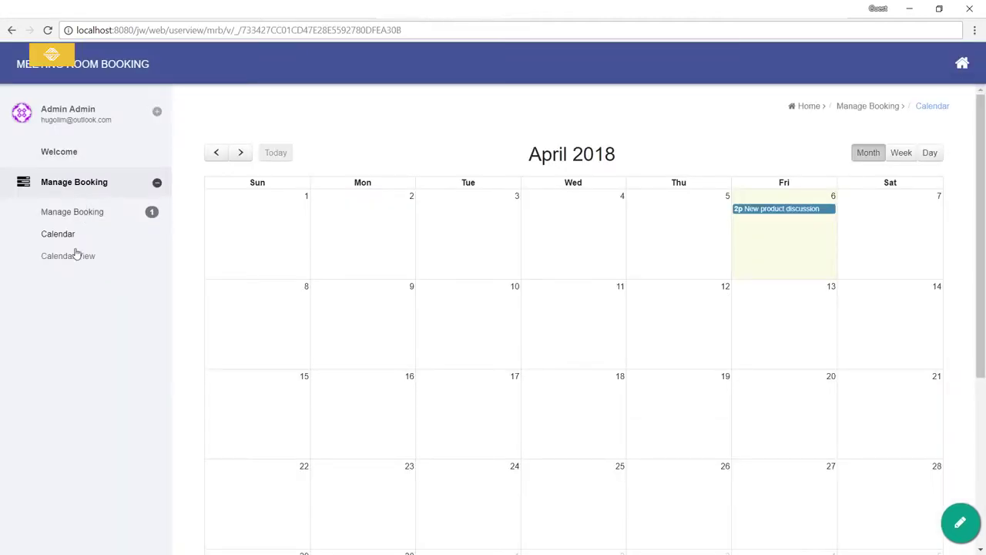
{"action": "left_click", "coordinate": [71, 237]}
{"action": "left_click", "coordinate": [758, 209]}
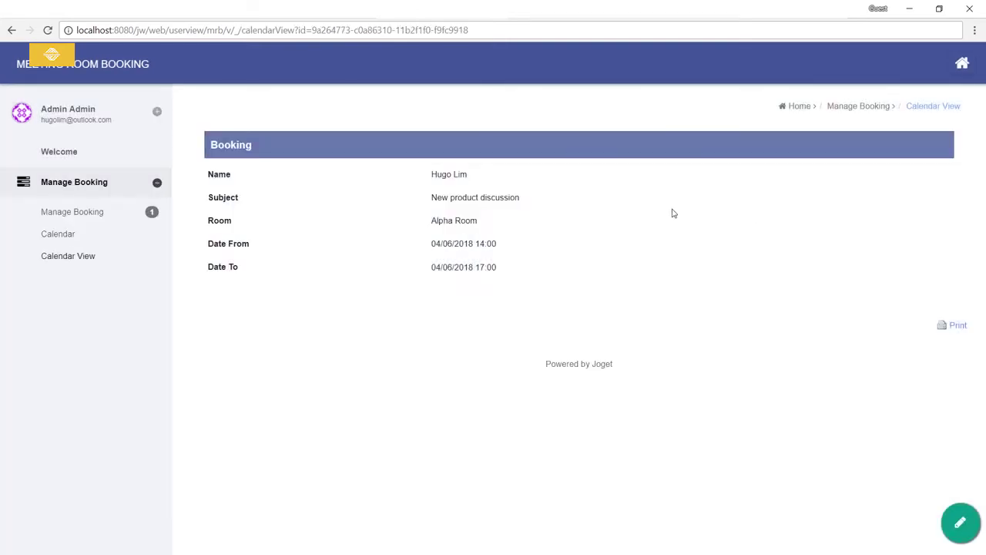
{"action": "left_click", "coordinate": [11, 30]}
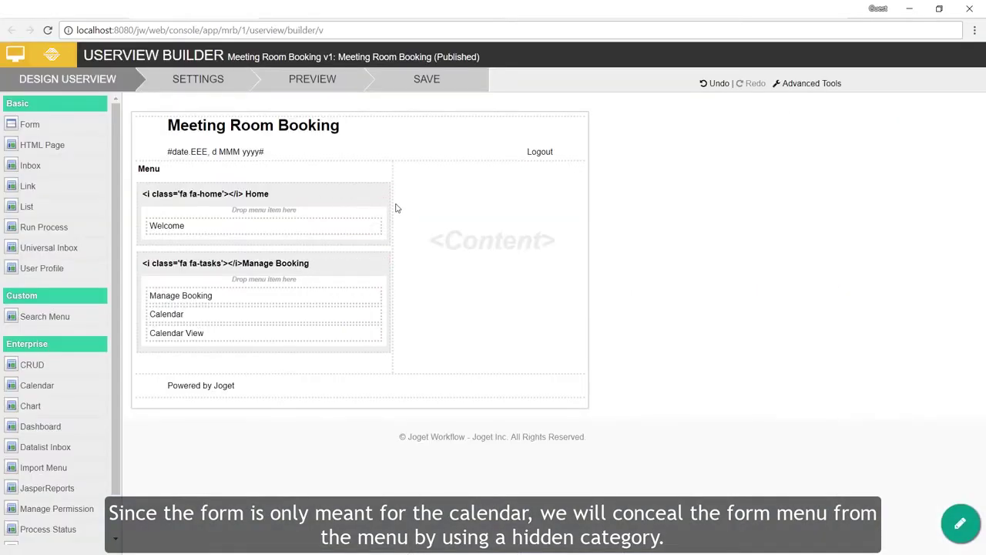
Step: Add a hidden New Category below Manage Booking, move Calendar View into it, and save the userview
{"action": "left_click", "coordinate": [385, 167]}
{"action": "left_click_drag", "start_coordinate": [282, 197], "coordinate": [287, 385]}
{"action": "left_click", "coordinate": [341, 370]}
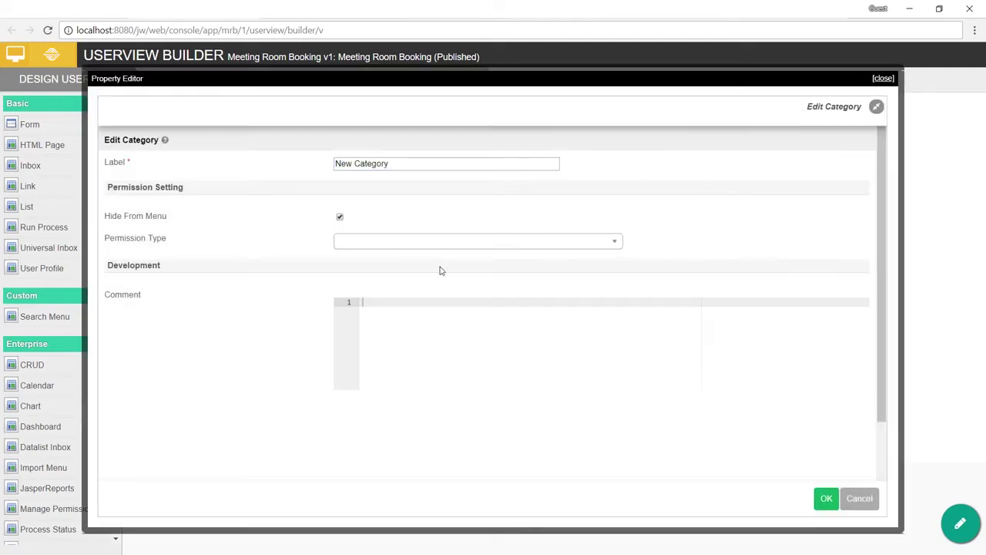
{"action": "left_click", "coordinate": [826, 498]}
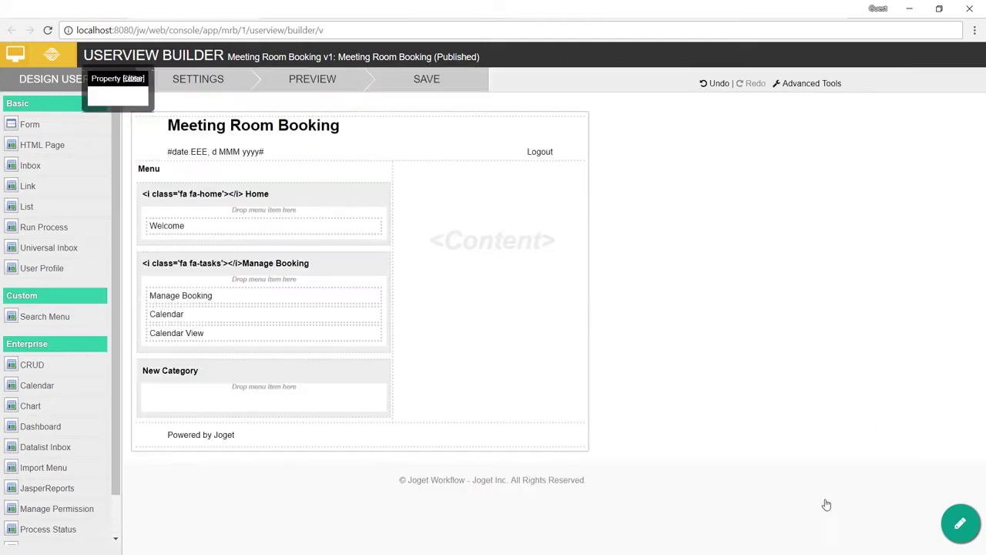
{"action": "left_click_drag", "start_coordinate": [213, 333], "coordinate": [215, 384]}
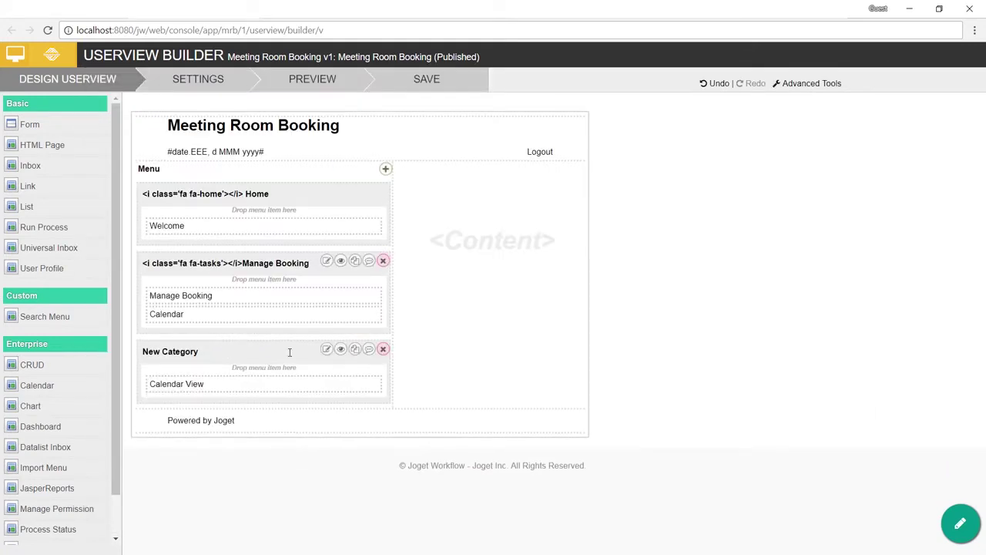
{"action": "left_click", "coordinate": [420, 80]}
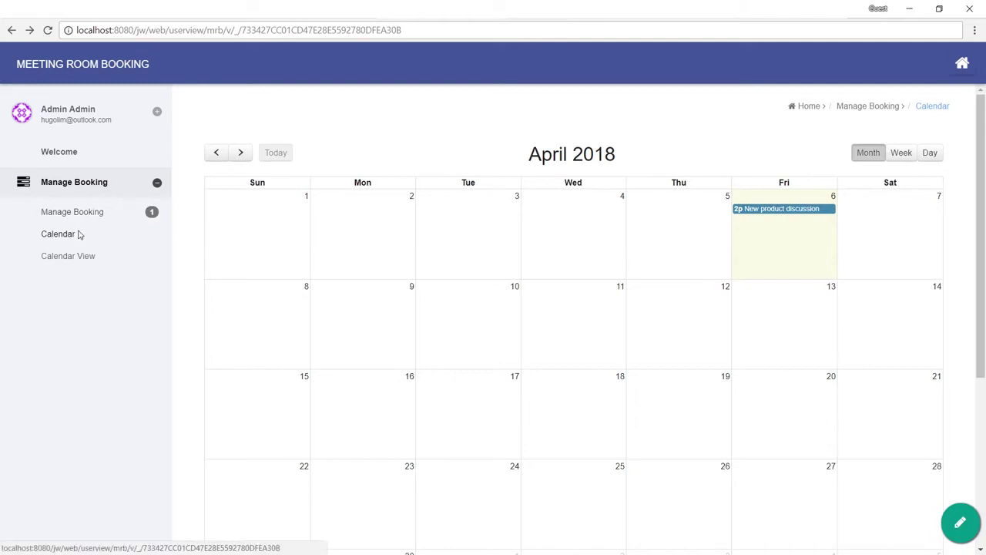
Step: Open the New product discussion booking from the calendar and come back to the calendar
{"action": "left_click", "coordinate": [80, 234]}
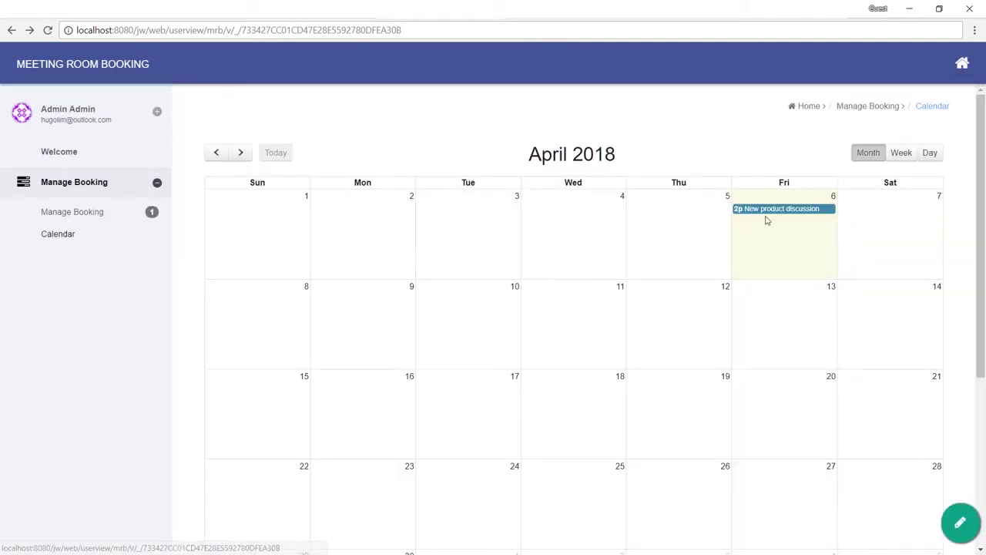
{"action": "left_click", "coordinate": [771, 213]}
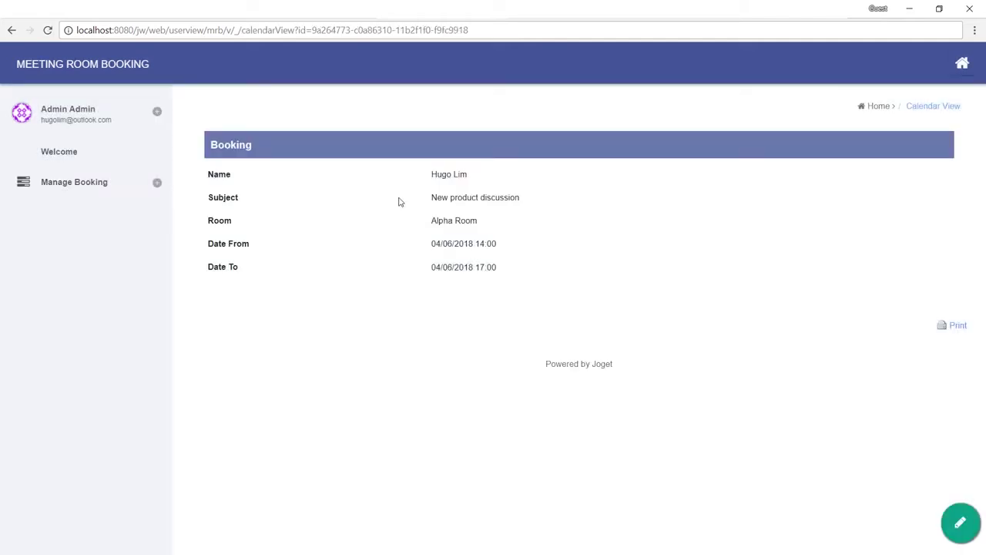
{"action": "left_click", "coordinate": [11, 30]}
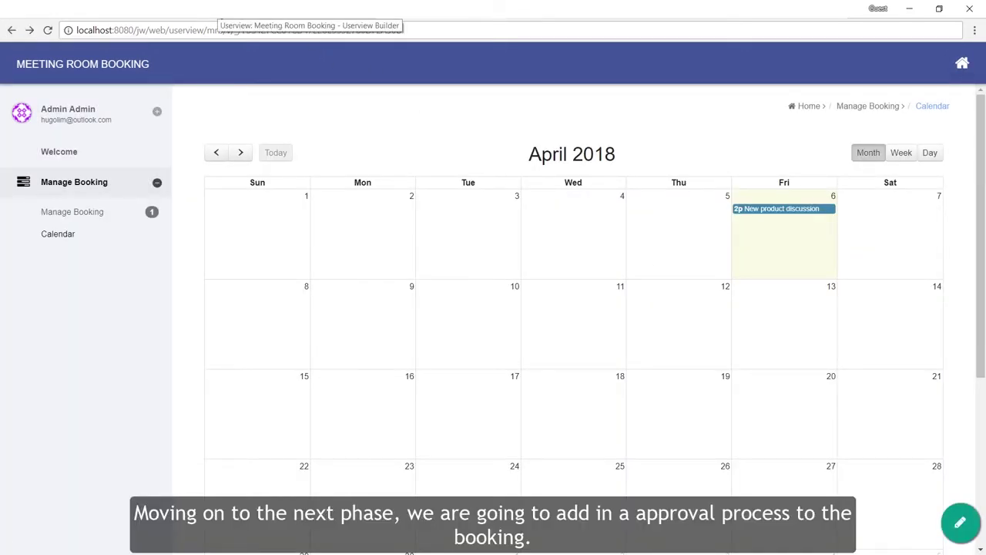
Step: From the App Center, open Meeting Room Booking's Booking form in the Form Builder
{"action": "left_click", "coordinate": [227, 9]}
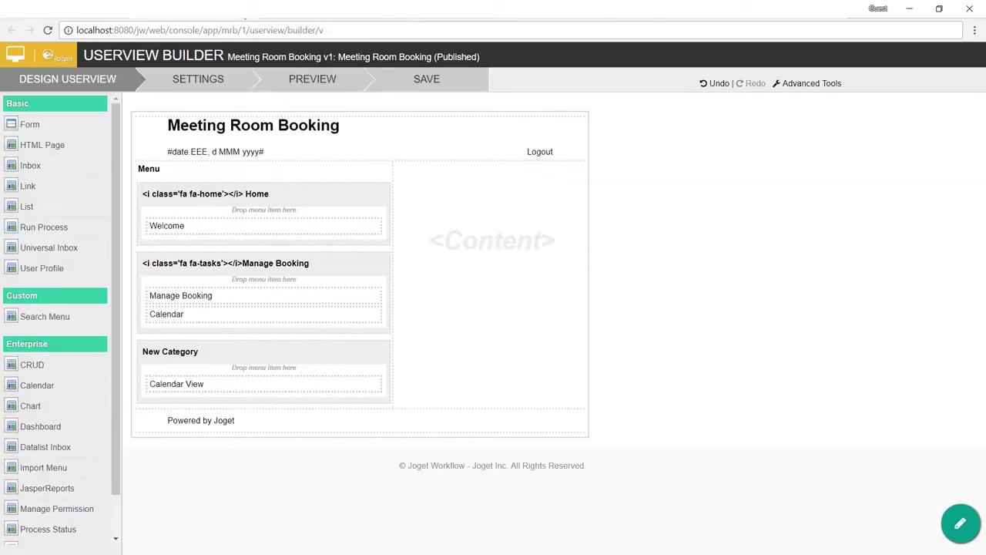
{"action": "left_click", "coordinate": [243, 15]}
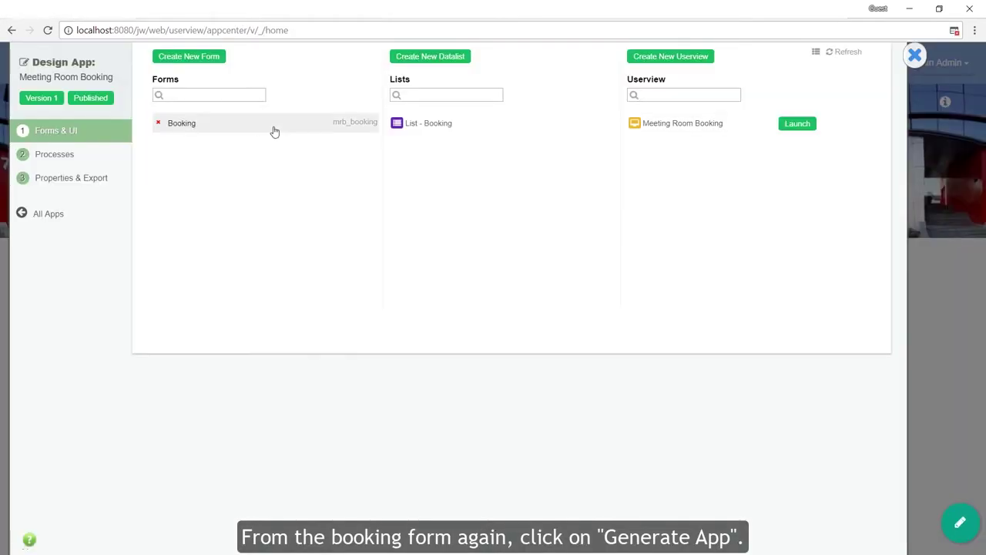
{"action": "left_click", "coordinate": [273, 130]}
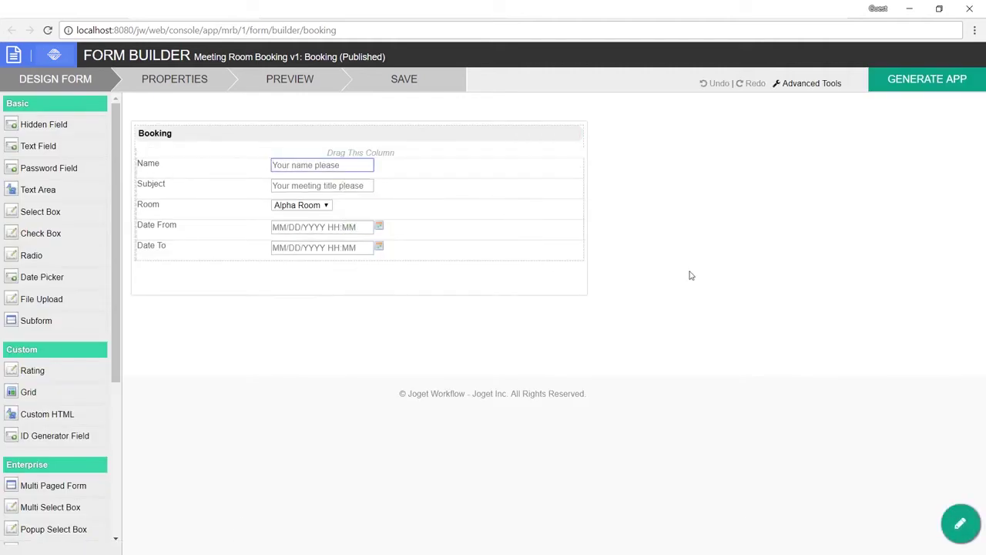
Step: Review the Approval Process generator's description and options for the Booking form
{"action": "left_click", "coordinate": [928, 83]}
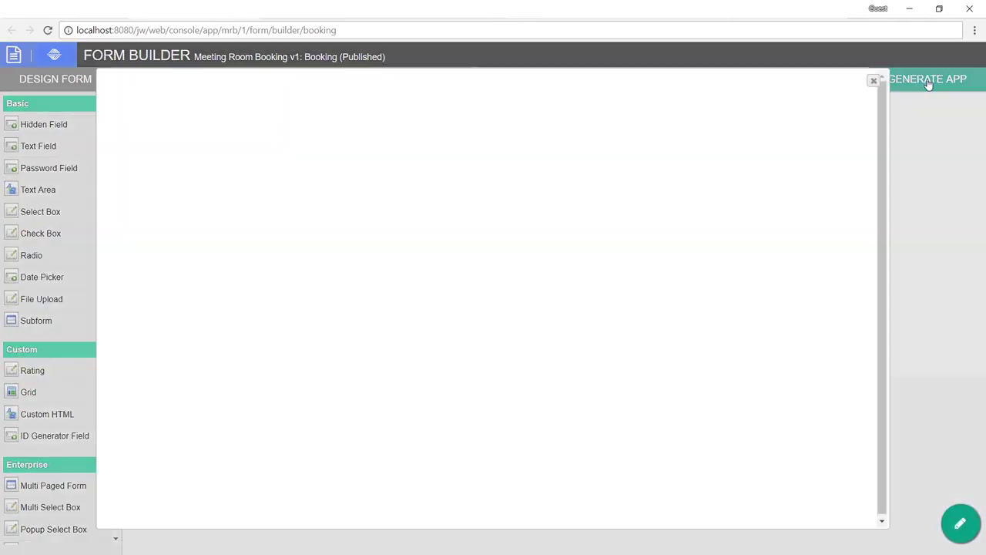
{"action": "left_click", "coordinate": [165, 235]}
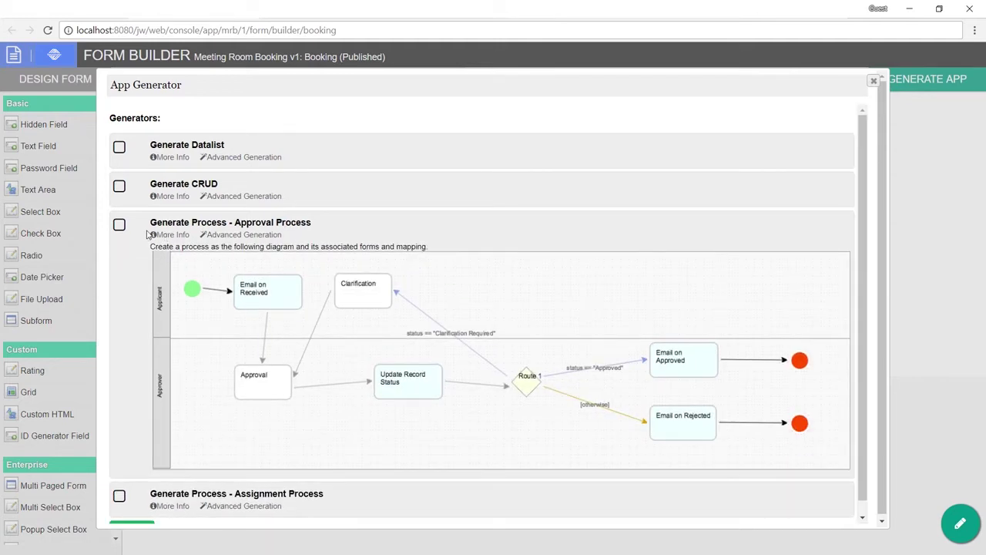
{"action": "scroll", "coordinate": [147, 235], "scroll_direction": "down", "scroll_amount": 1}
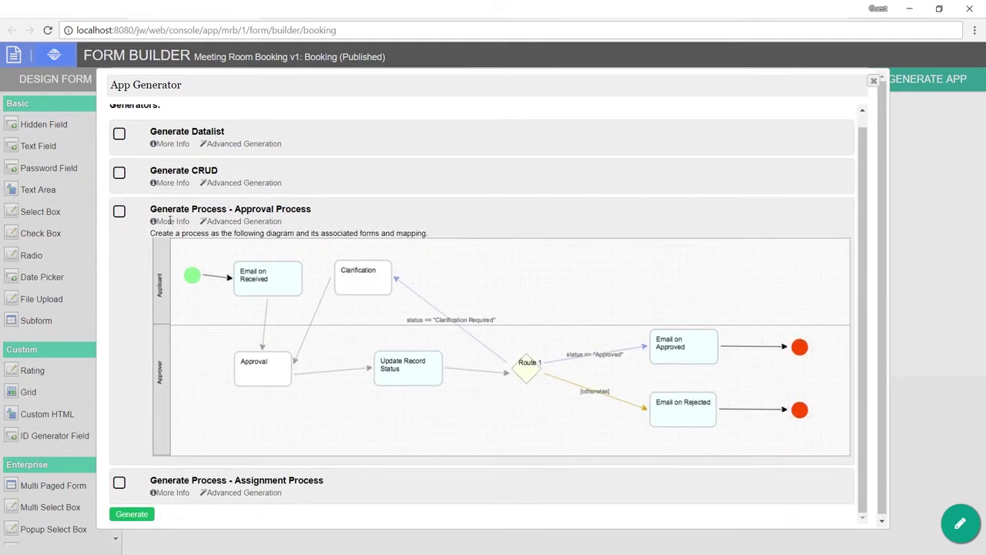
{"action": "left_click", "coordinate": [223, 224]}
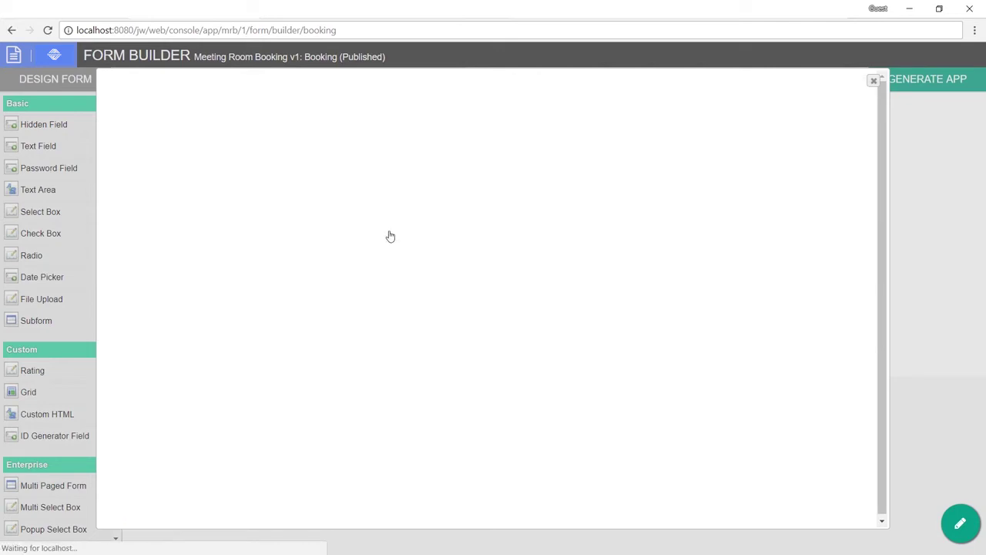
{"action": "scroll", "coordinate": [665, 225], "scroll_direction": "down", "scroll_amount": 1}
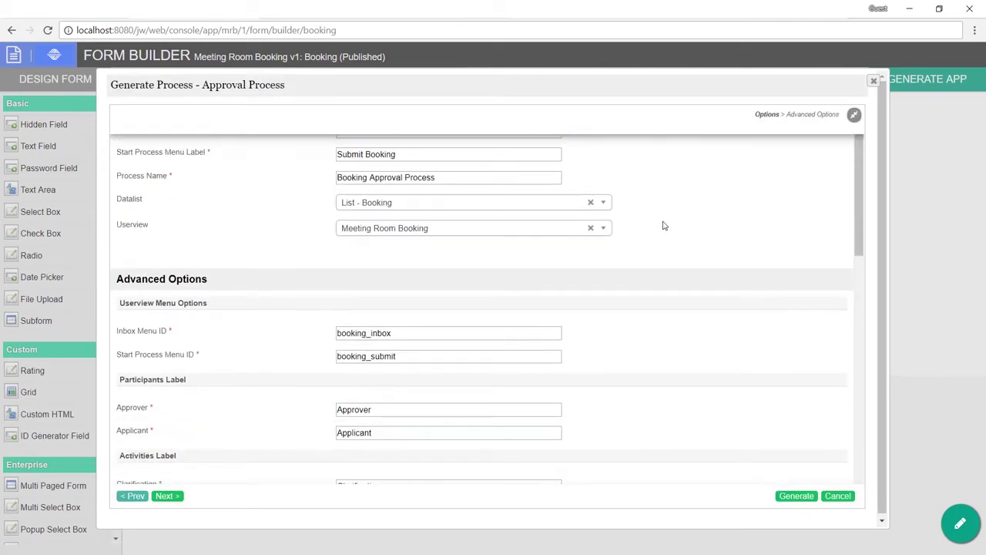
{"action": "scroll", "coordinate": [665, 226], "scroll_direction": "up", "scroll_amount": 1}
{"action": "scroll", "coordinate": [665, 226], "scroll_direction": "down", "scroll_amount": 1}
{"action": "scroll", "coordinate": [664, 226], "scroll_direction": "down", "scroll_amount": 6}
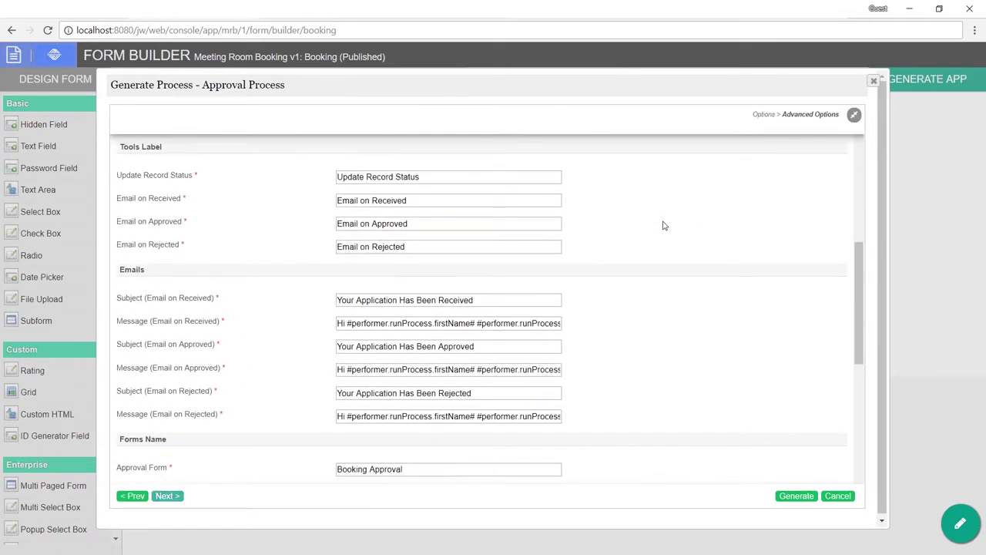
{"action": "scroll", "coordinate": [665, 226], "scroll_direction": "down", "scroll_amount": 9}
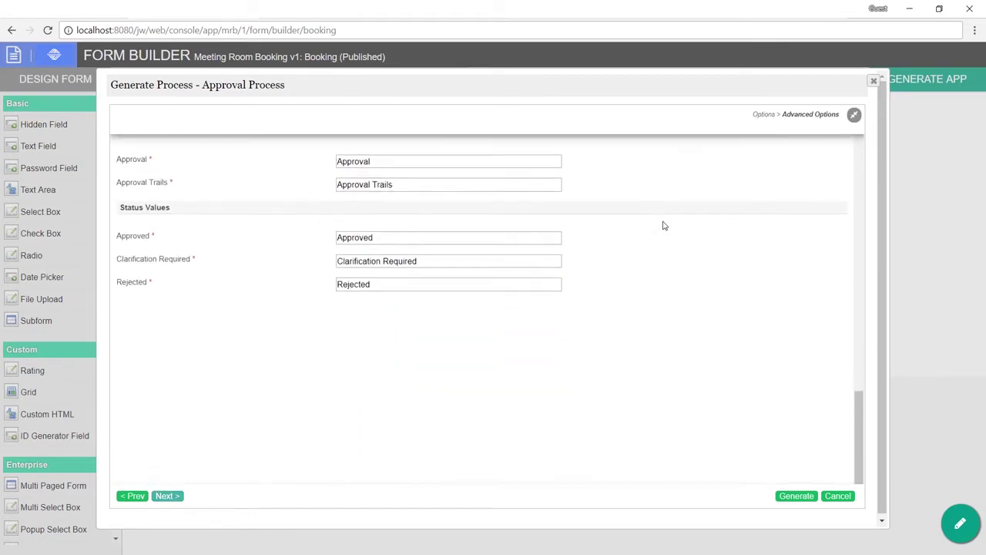
{"action": "scroll", "coordinate": [665, 226], "scroll_direction": "up", "scroll_amount": 15}
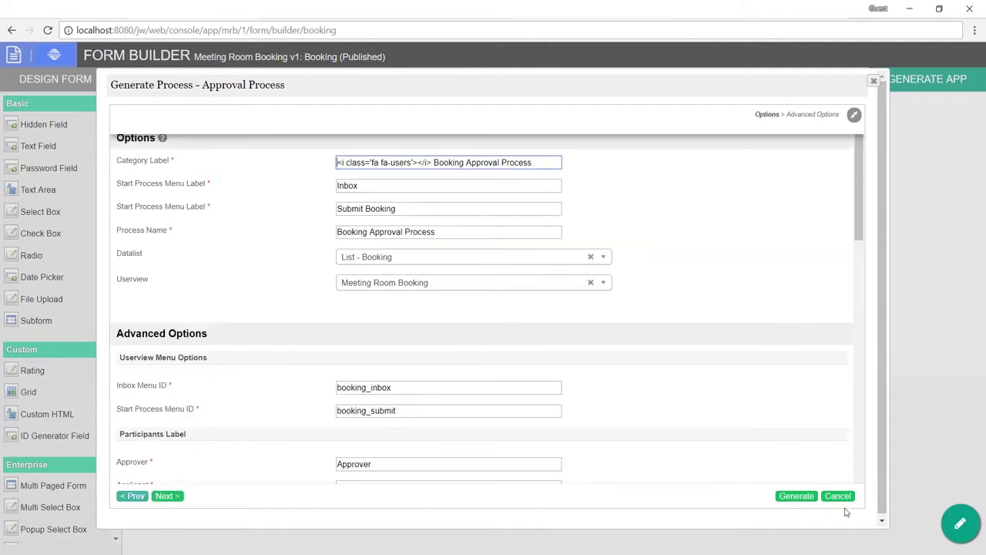
{"action": "left_click", "coordinate": [838, 495]}
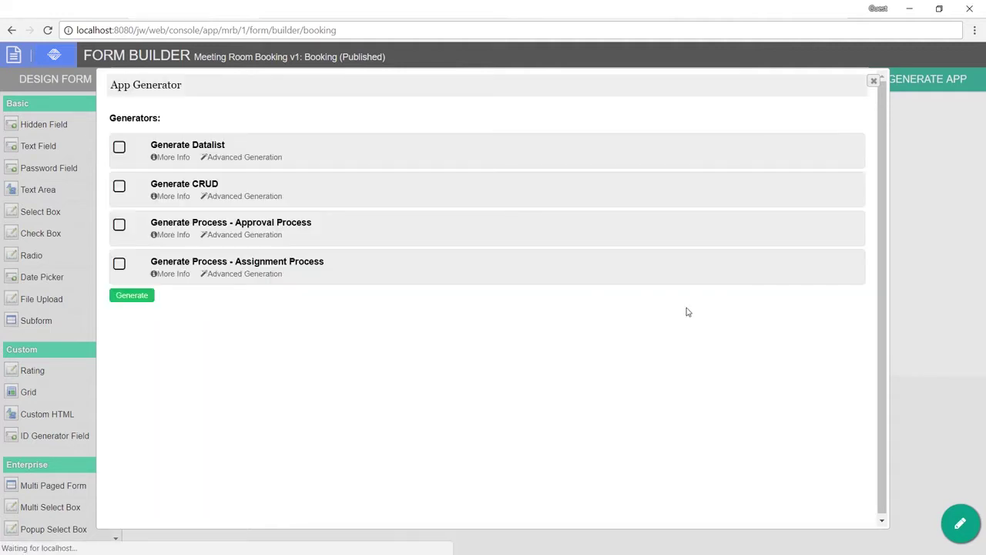
Step: Generate the Approval Process and open the new Booking Approval Process
{"action": "left_click", "coordinate": [119, 225]}
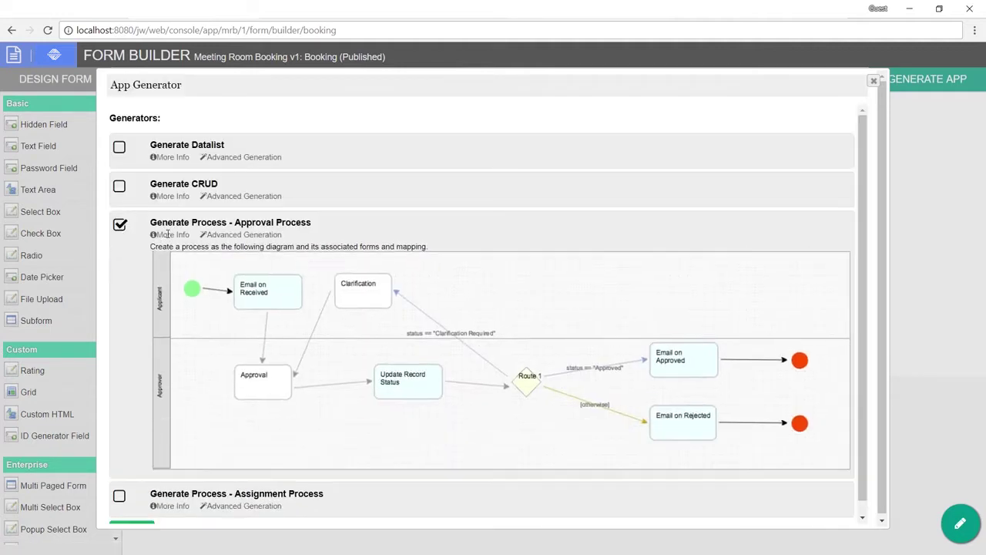
{"action": "scroll", "coordinate": [185, 325], "scroll_direction": "down", "scroll_amount": 1}
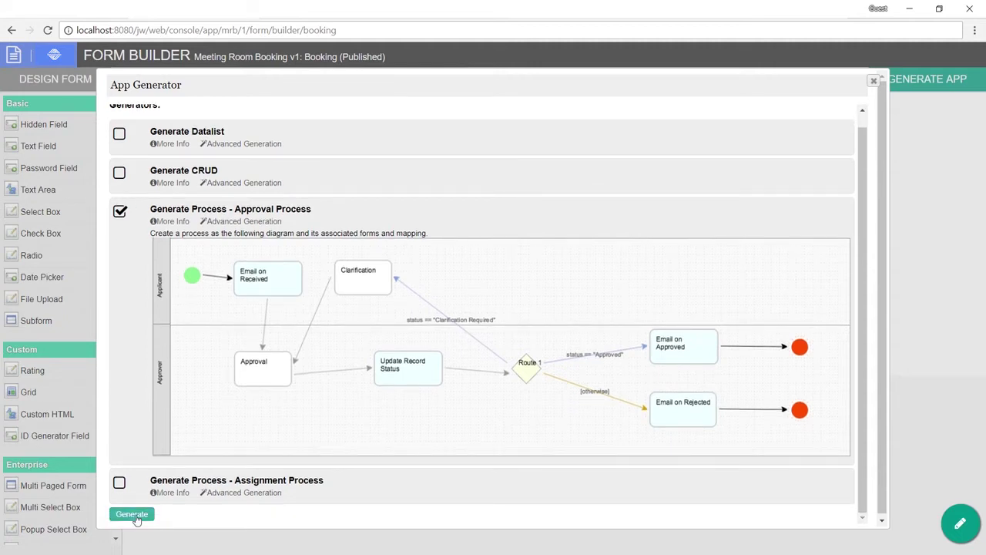
{"action": "left_click", "coordinate": [137, 520]}
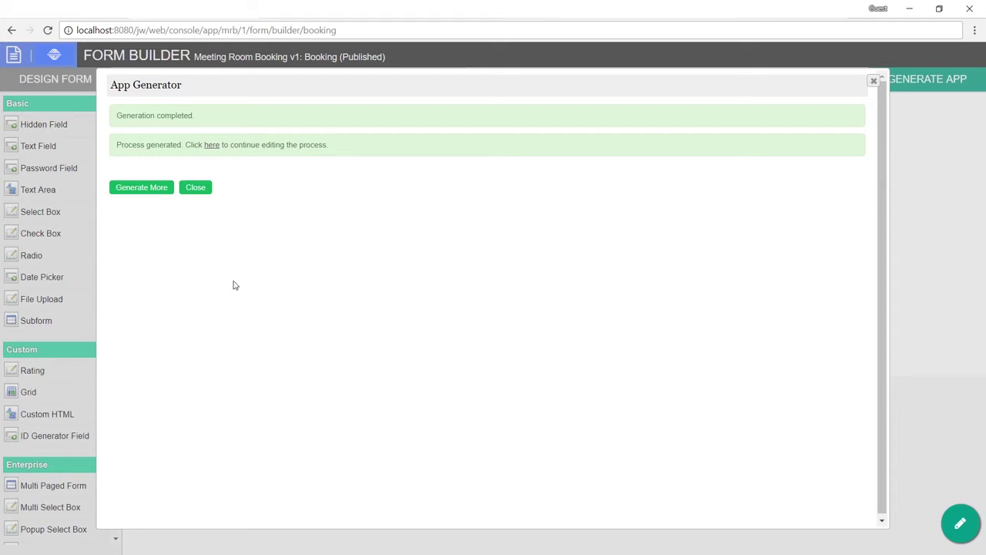
{"action": "left_click", "coordinate": [211, 145]}
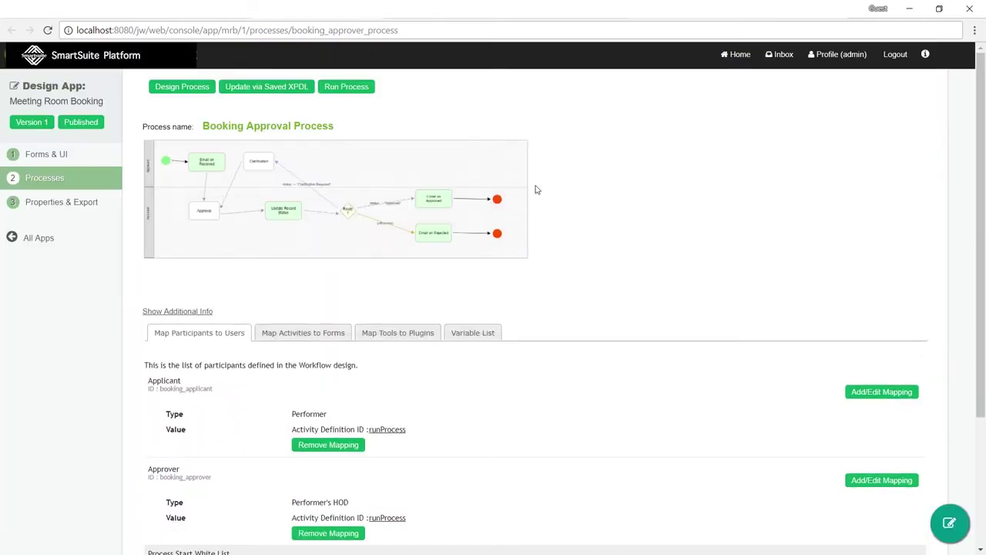
Step: Preview the Booking Approval Process in the visual designer, then return and cancel the prompt
{"action": "left_click", "coordinate": [182, 87]}
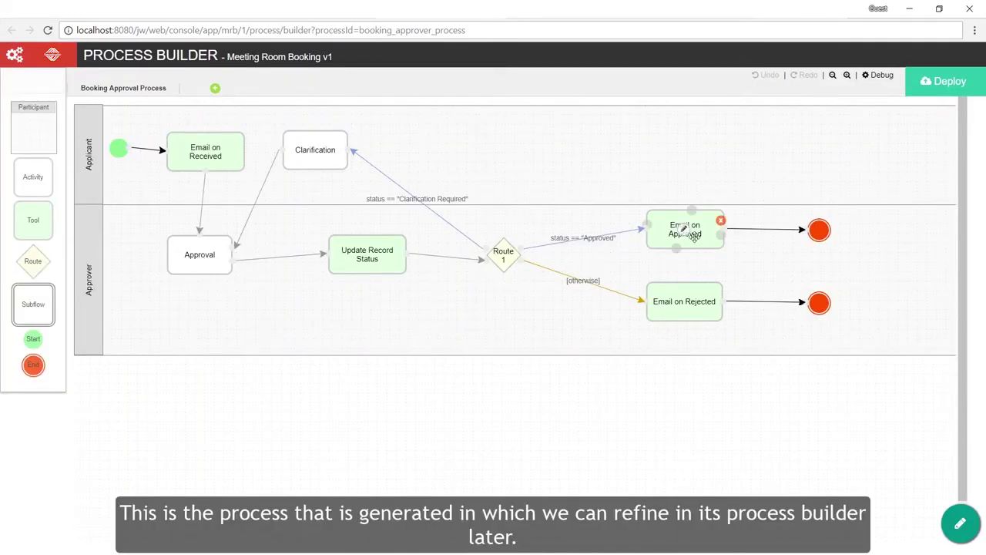
{"action": "left_click", "coordinate": [494, 19]}
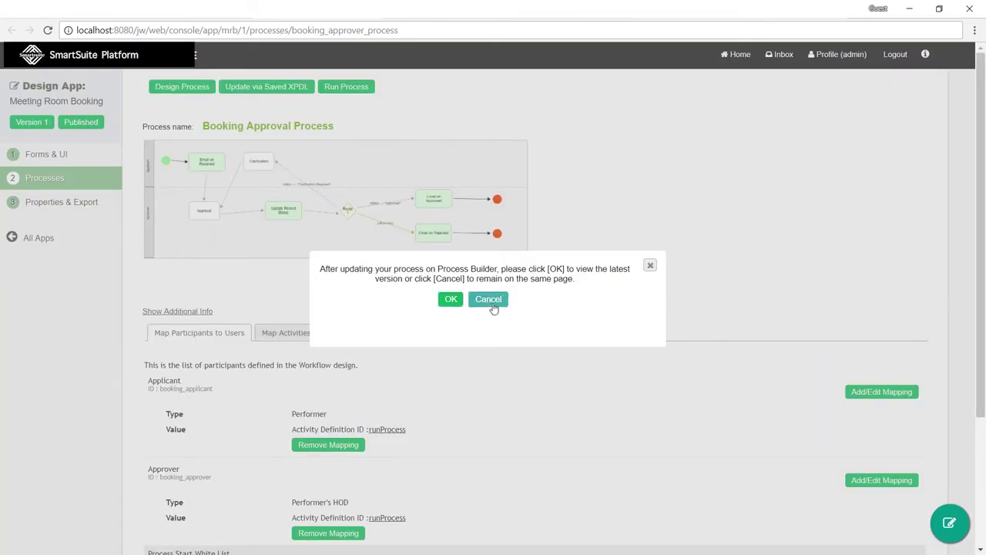
{"action": "left_click", "coordinate": [490, 302]}
Step: List the tool-to-plugin mappings (three Email Tools, one Form Data Update Tool) and open Email on Approved's configuration
{"action": "left_click", "coordinate": [416, 335]}
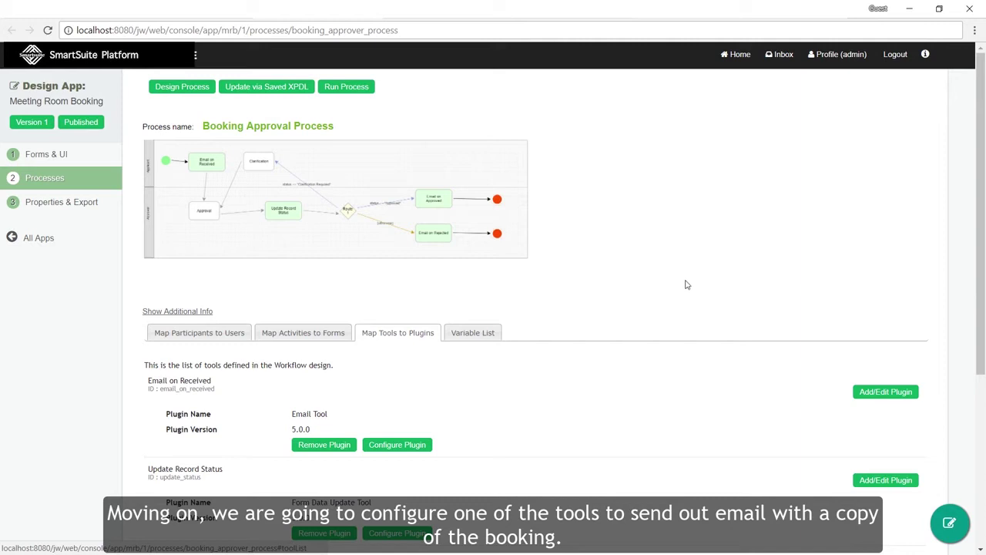
{"action": "scroll", "coordinate": [548, 300], "scroll_direction": "down", "scroll_amount": 3}
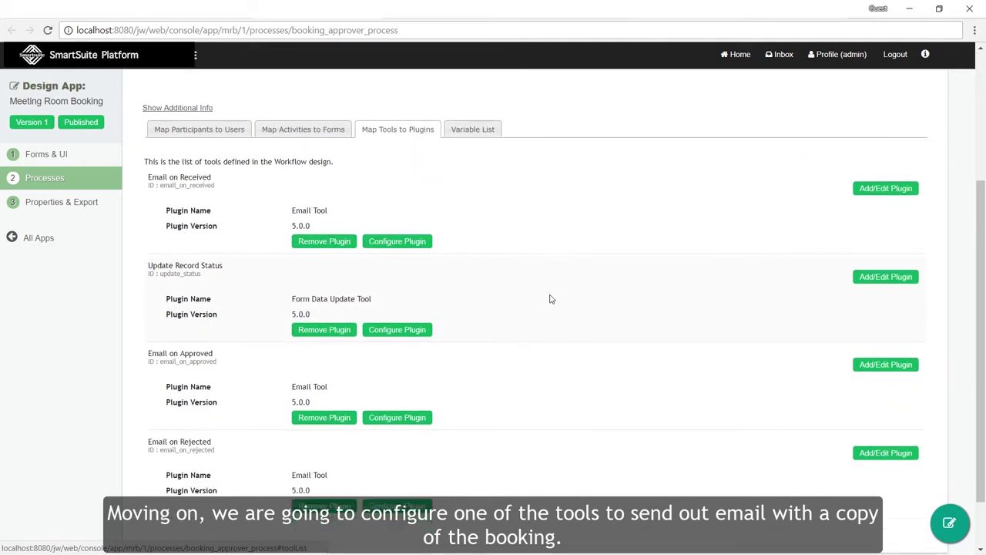
{"action": "scroll", "coordinate": [550, 299], "scroll_direction": "down", "scroll_amount": 1}
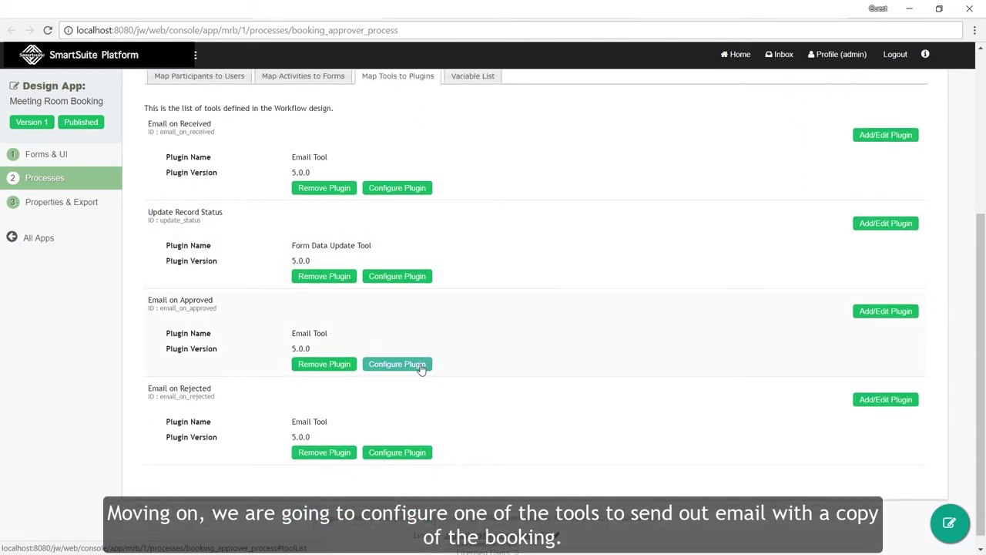
{"action": "double_click", "coordinate": [185, 300]}
{"action": "left_click", "coordinate": [283, 319]}
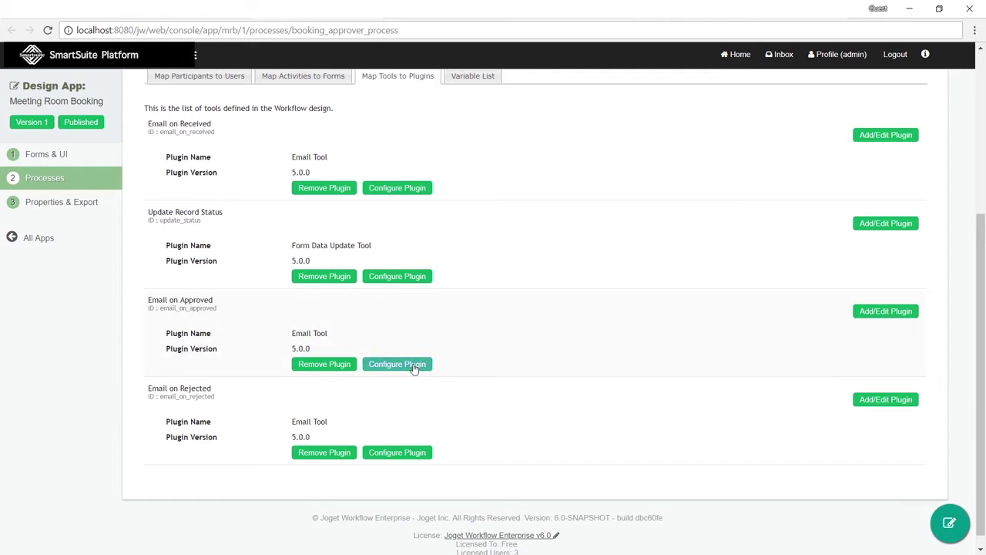
{"action": "left_click", "coordinate": [414, 367]}
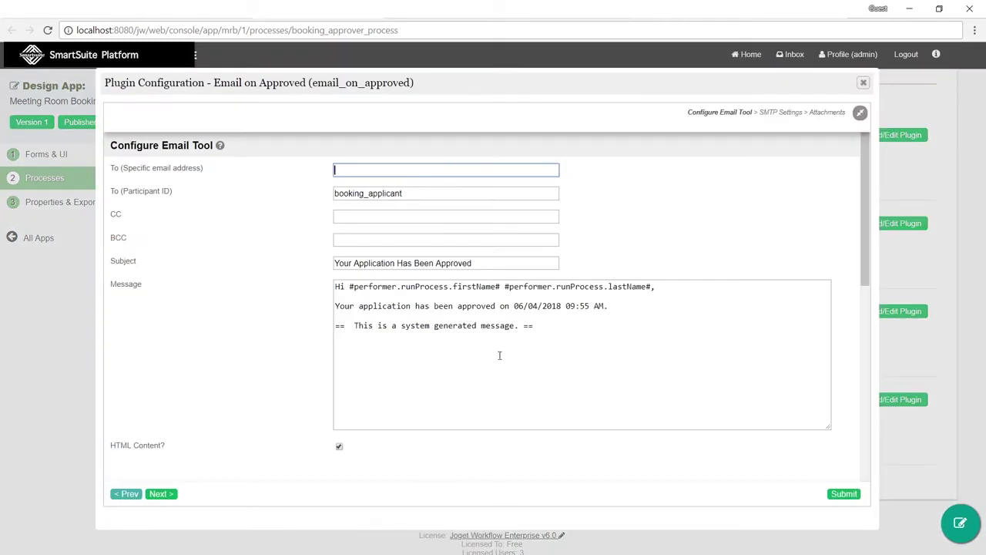
Step: Switch Email on Approved to the Export Form Email Tool, exporting the Booking Approval form
{"action": "left_click", "coordinate": [575, 332]}
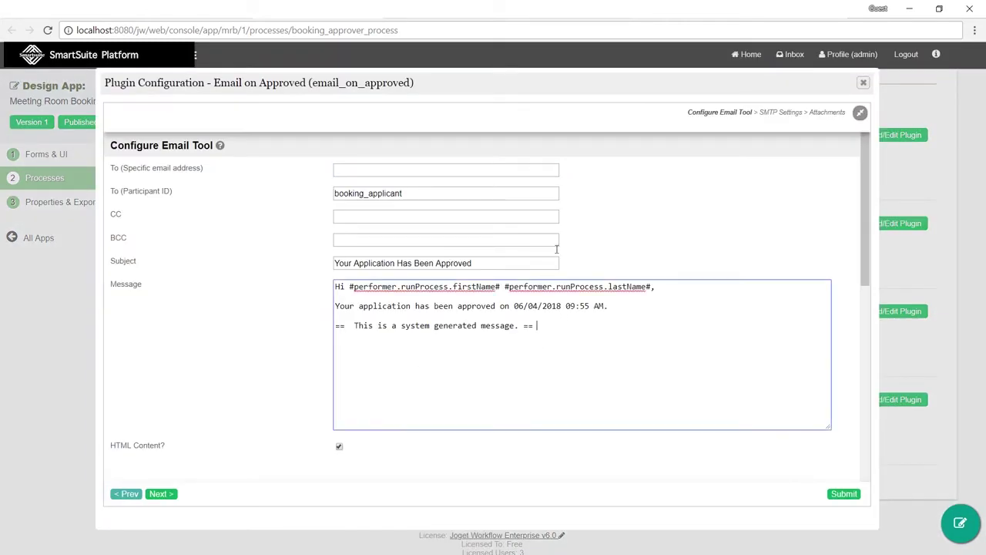
{"action": "left_click", "coordinate": [863, 84]}
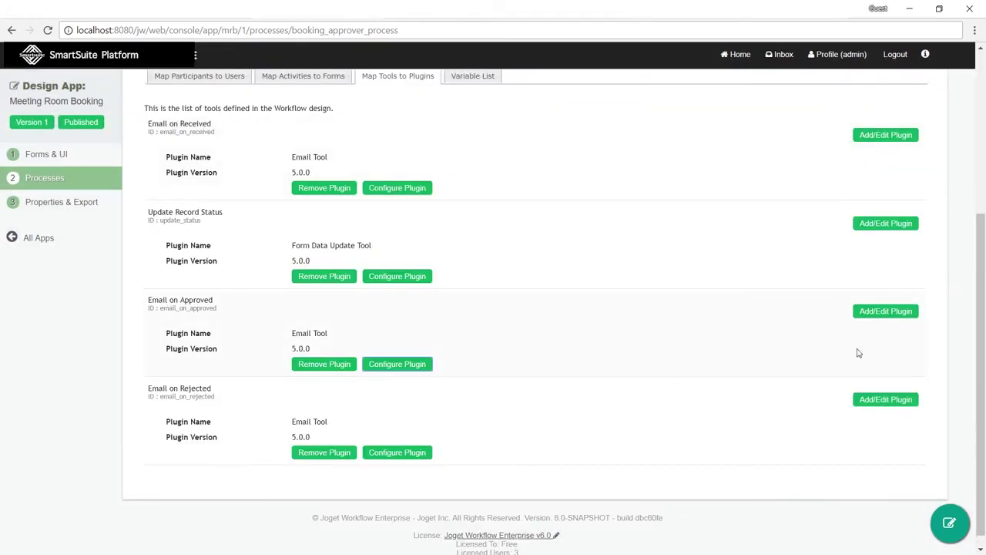
{"action": "left_click", "coordinate": [888, 312]}
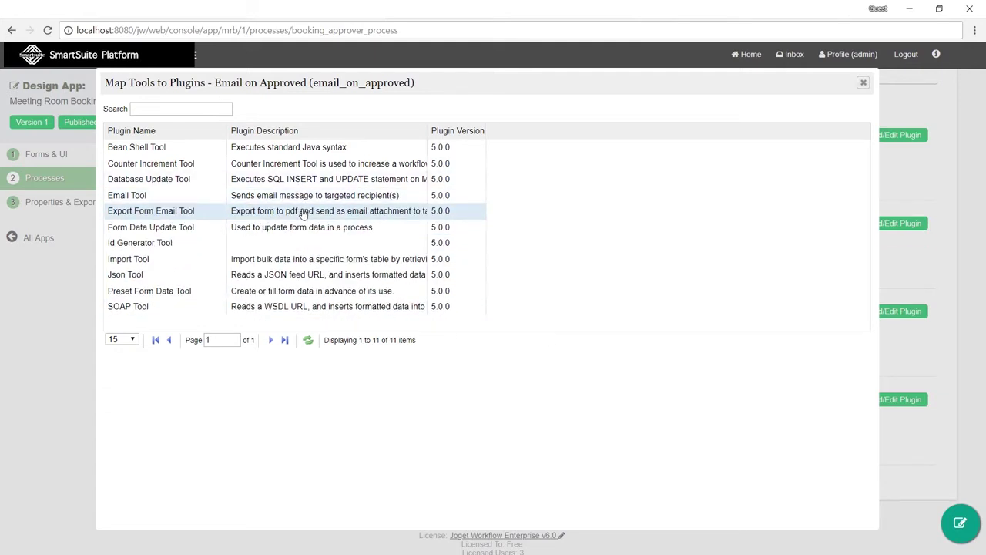
{"action": "left_click", "coordinate": [303, 213]}
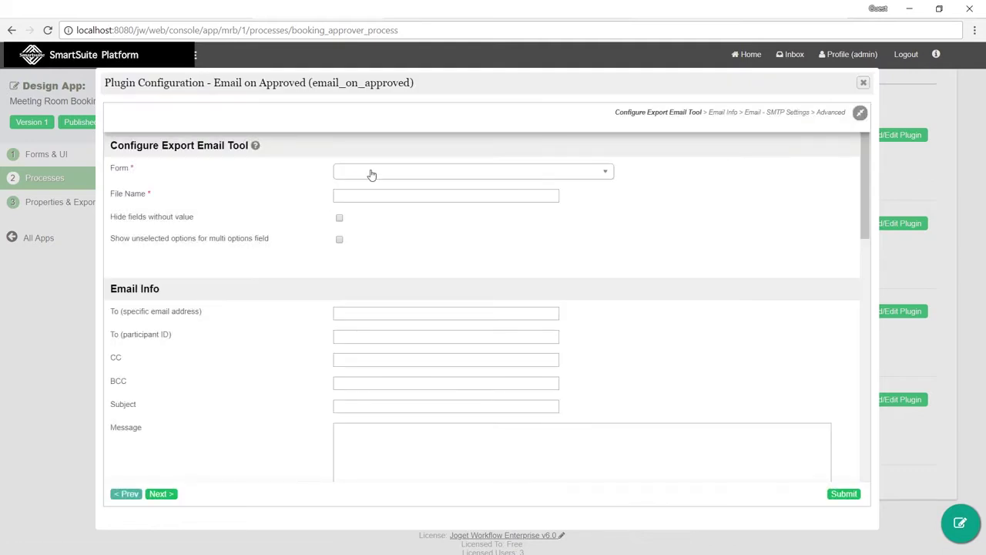
{"action": "left_click", "coordinate": [371, 175]}
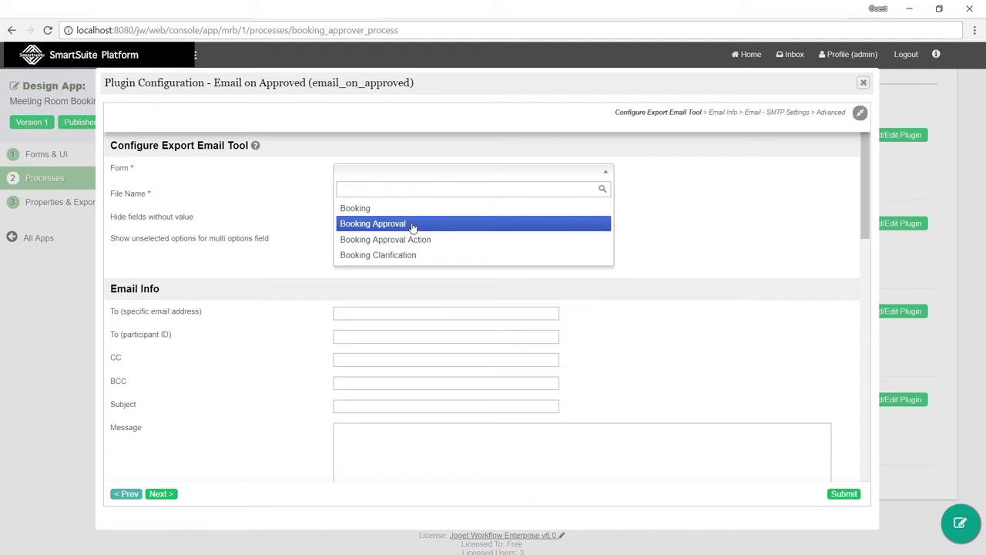
{"action": "left_click", "coordinate": [412, 224]}
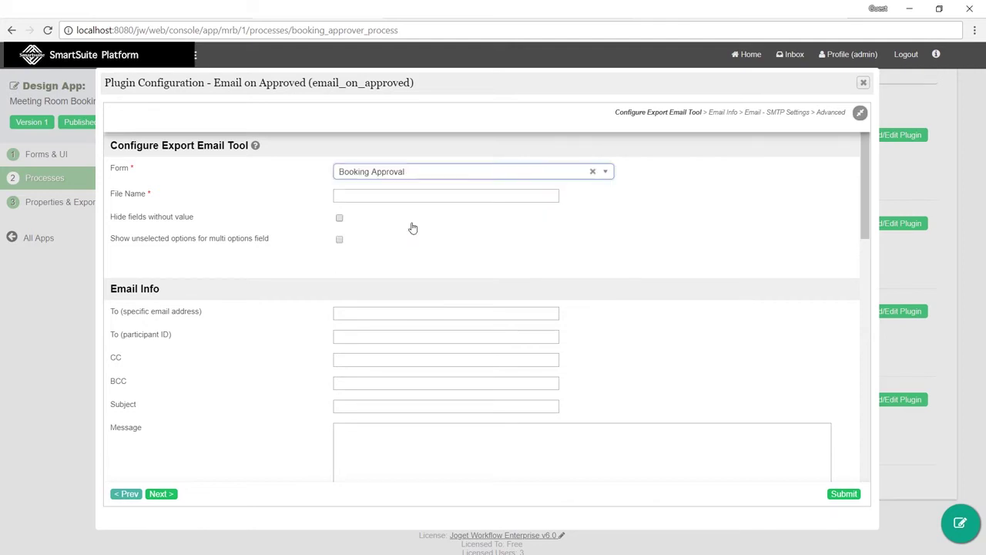
Step: Set file name booking, recipient booking_applicant, subject 'Booking Approved' and a thank-you message, then submit
{"action": "left_click", "coordinate": [410, 194]}
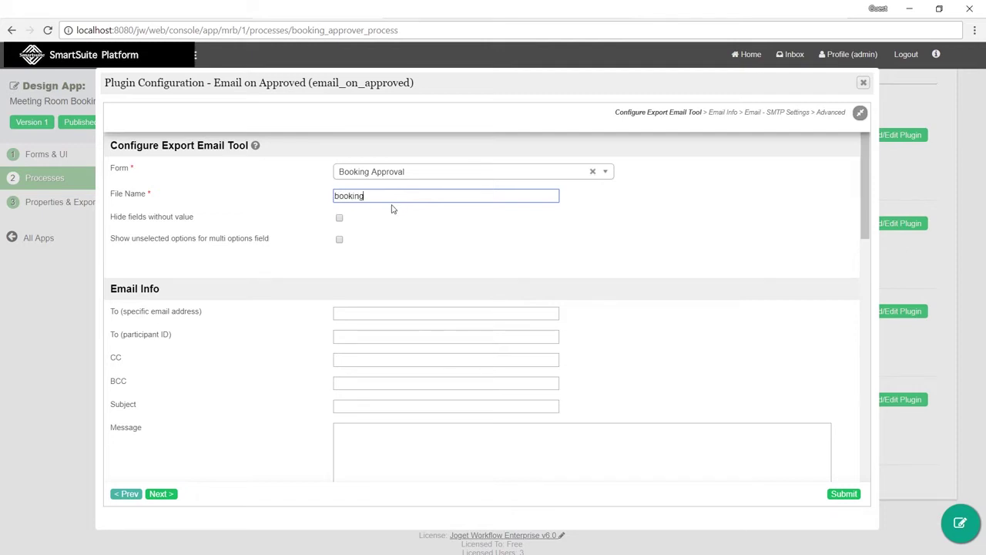
{"action": "scroll", "coordinate": [391, 223], "scroll_direction": "down", "scroll_amount": 1}
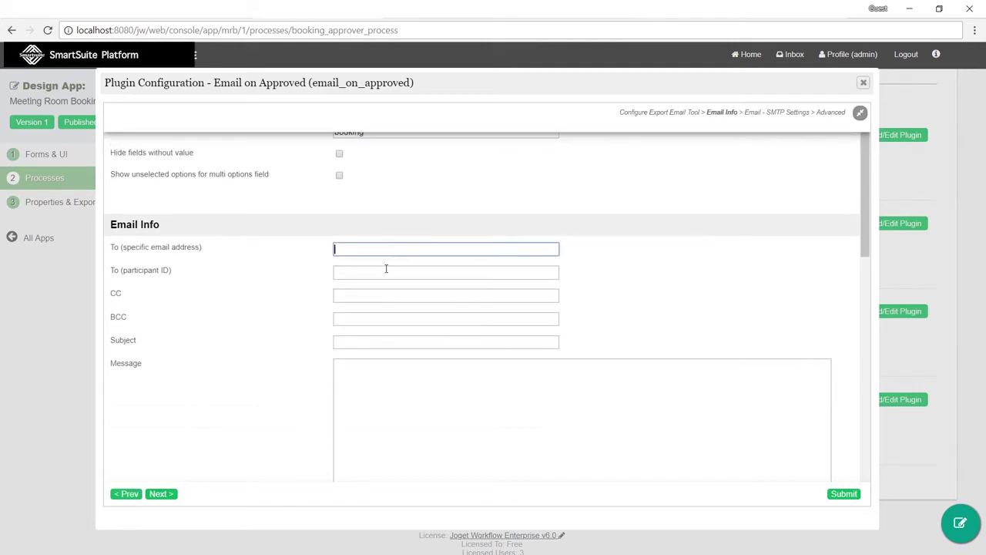
{"action": "left_click", "coordinate": [383, 272]}
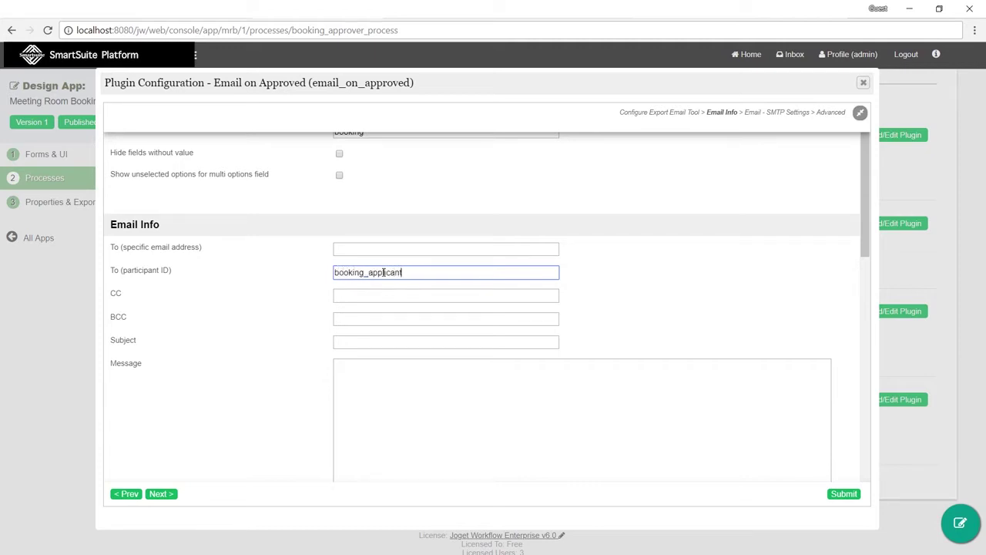
{"action": "left_click", "coordinate": [394, 342]}
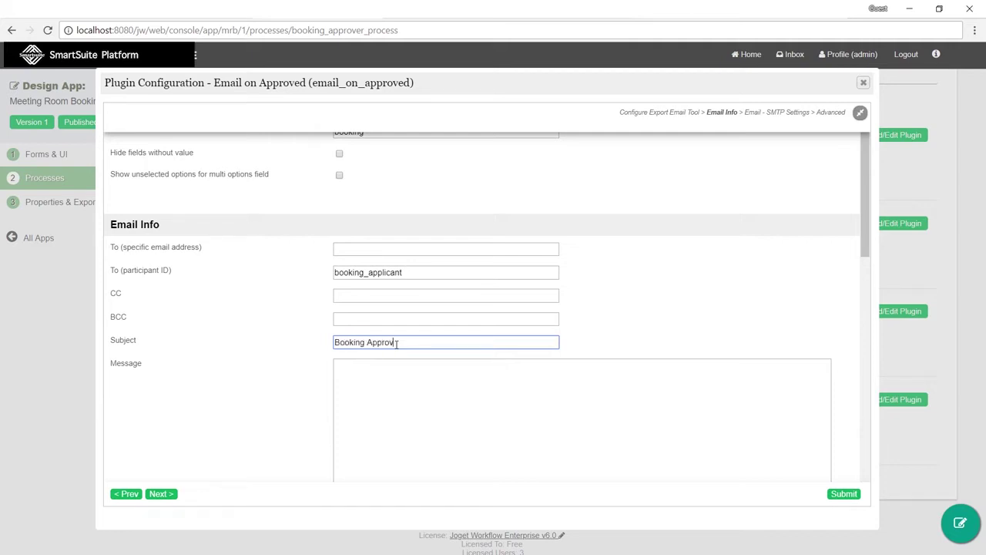
{"action": "left_click", "coordinate": [417, 410]}
{"action": "type", "text": "Hi t"}
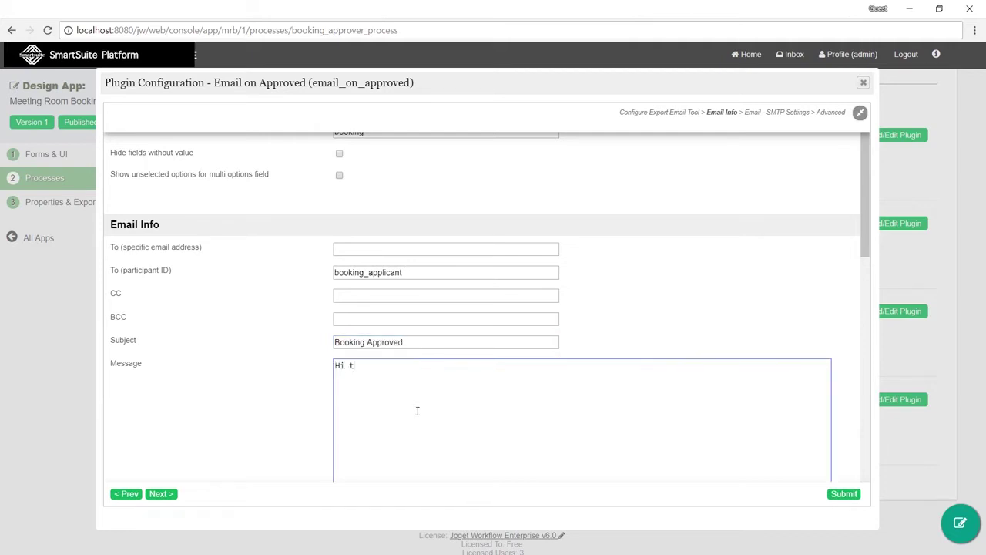
{"action": "type", "text": "here,"}
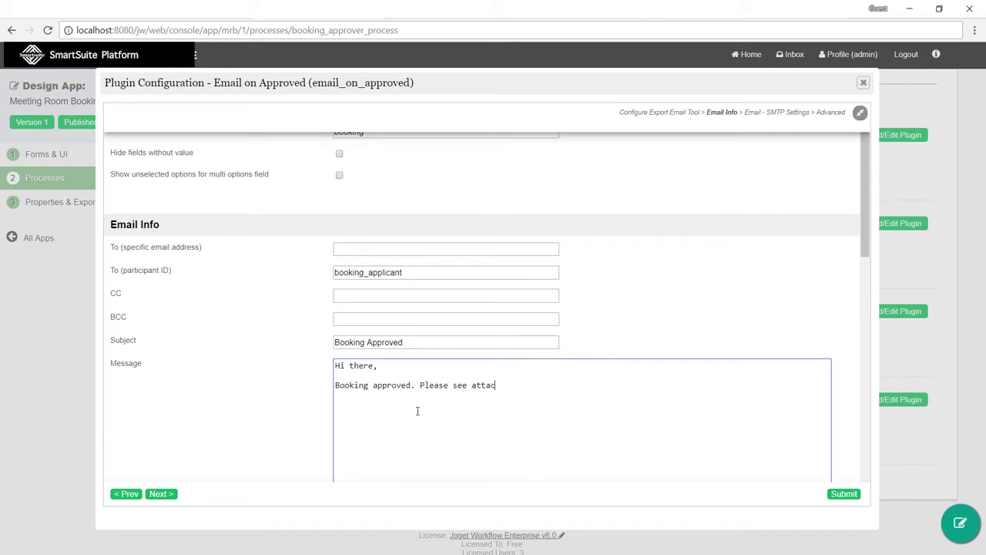
{"action": "type", "text": "Thanks."}
{"action": "scroll", "coordinate": [439, 403], "scroll_direction": "down", "scroll_amount": 3}
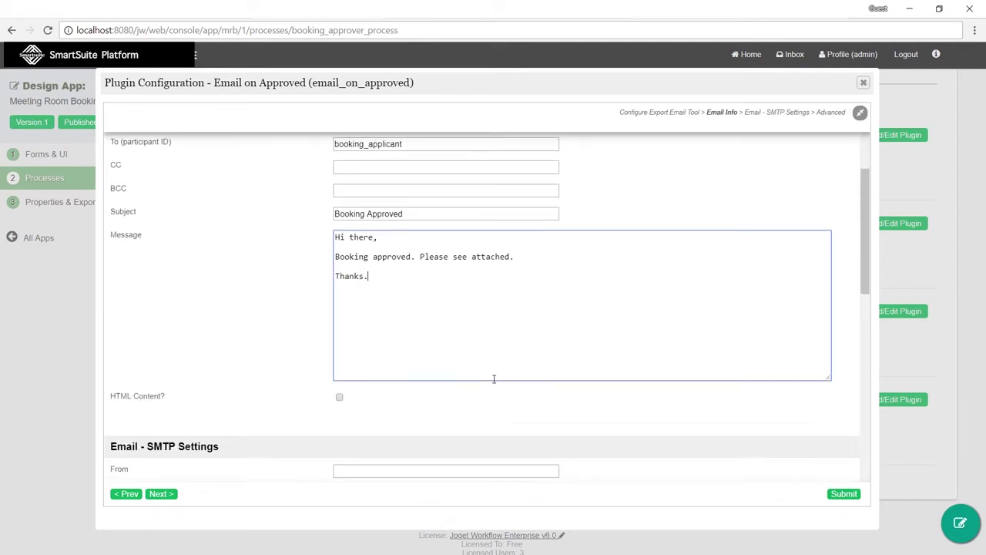
{"action": "left_click", "coordinate": [852, 497]}
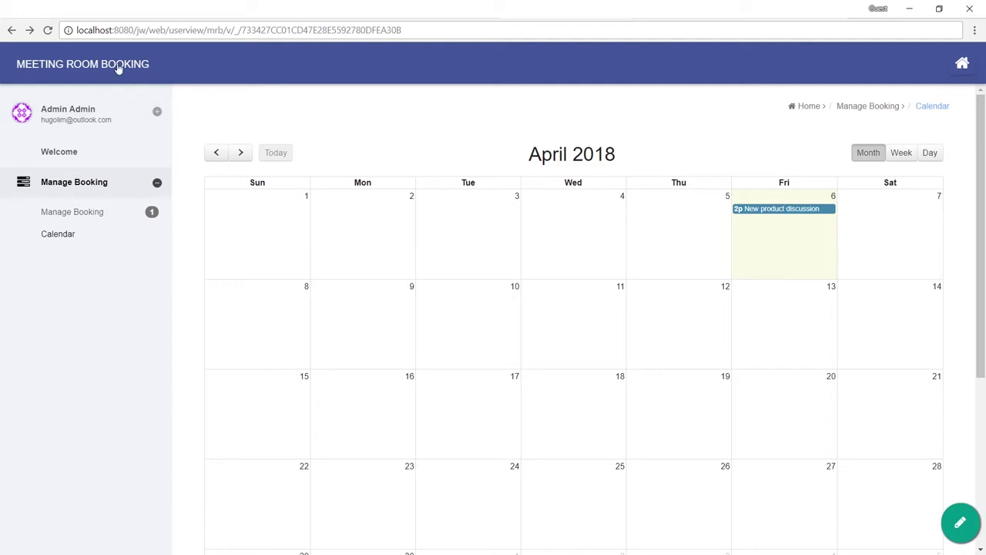
Step: Open the Submit Booking form and enter the applicant's name, subject 'UAT Meeting' and Beta Room
{"action": "left_click", "coordinate": [116, 66]}
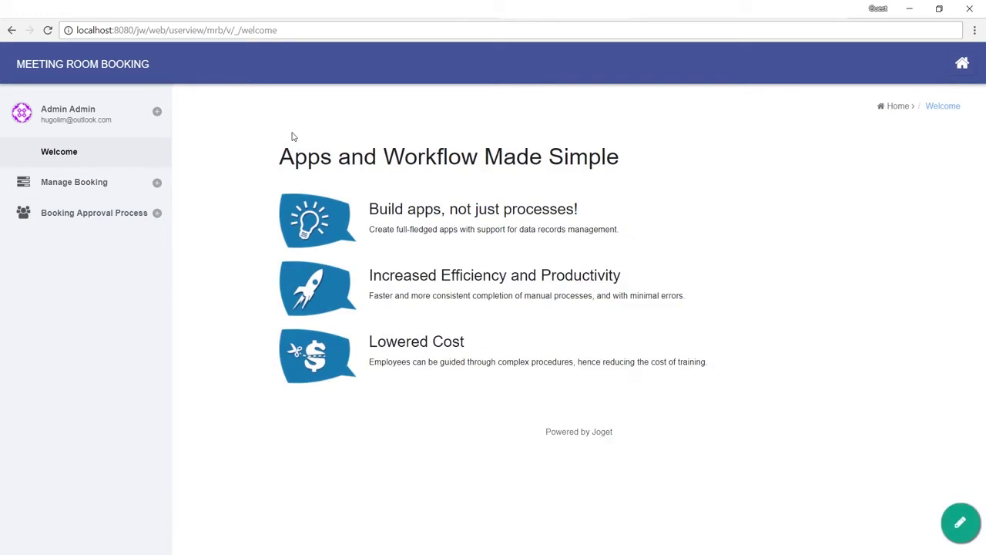
{"action": "left_click", "coordinate": [119, 214]}
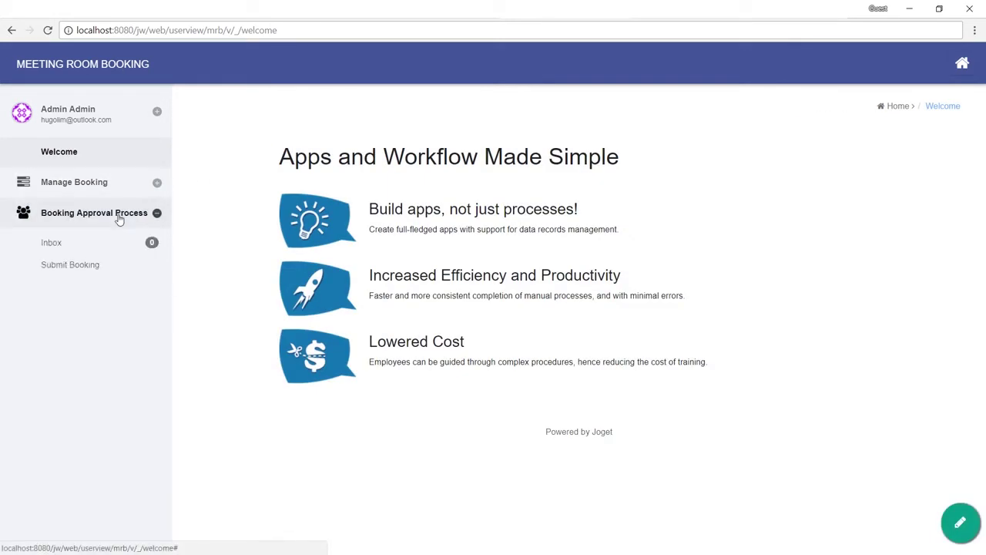
{"action": "left_click", "coordinate": [79, 266]}
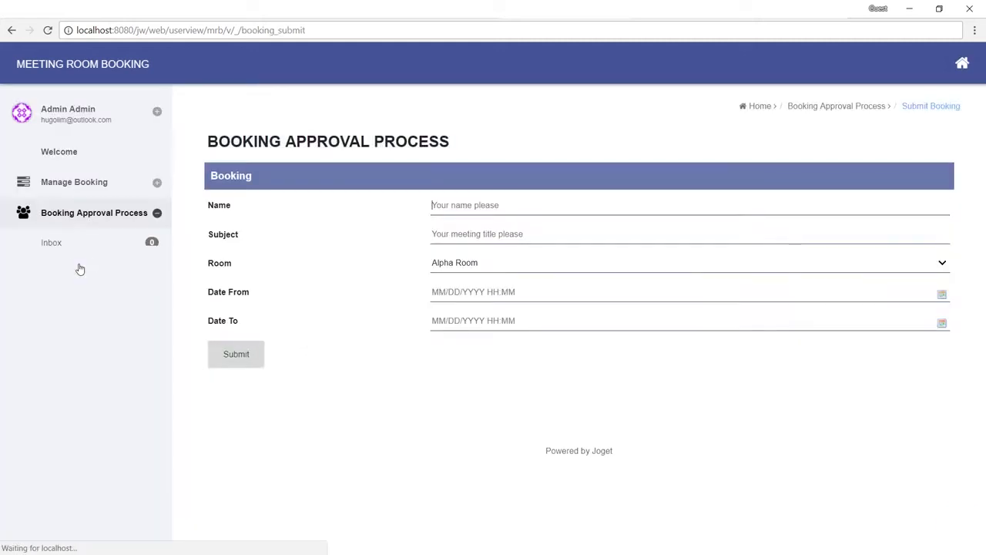
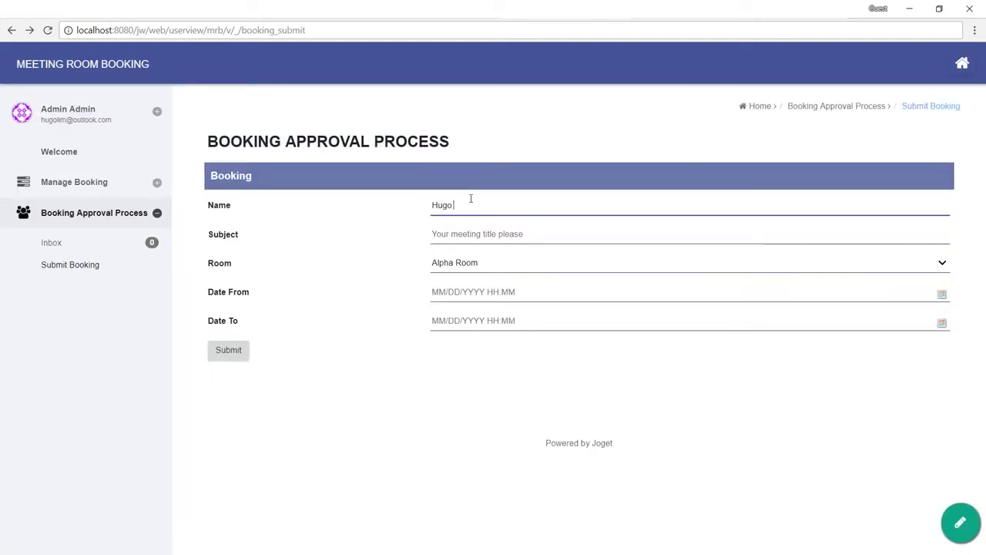
{"action": "key", "text": "Tab"}
{"action": "type", "text": "UA"}
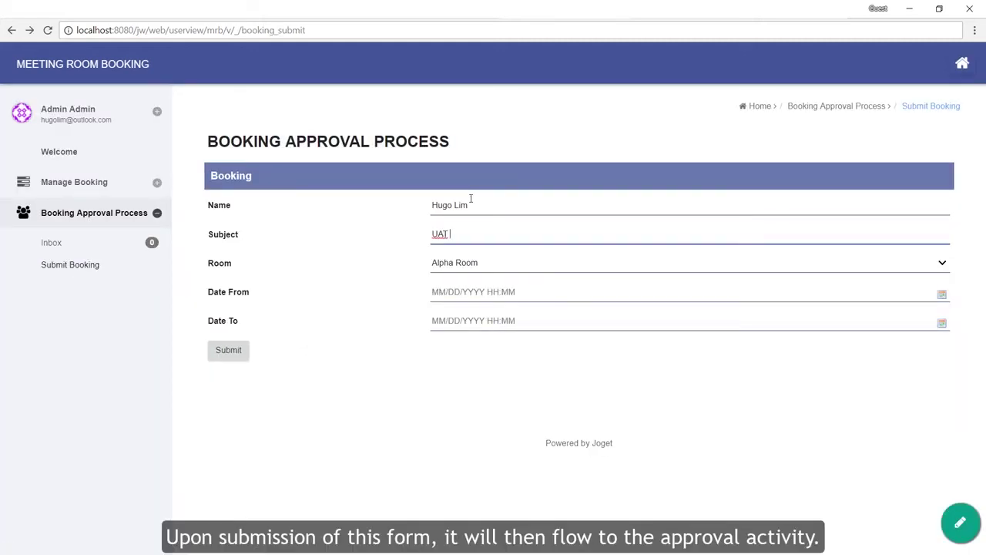
{"action": "left_click", "coordinate": [444, 267]}
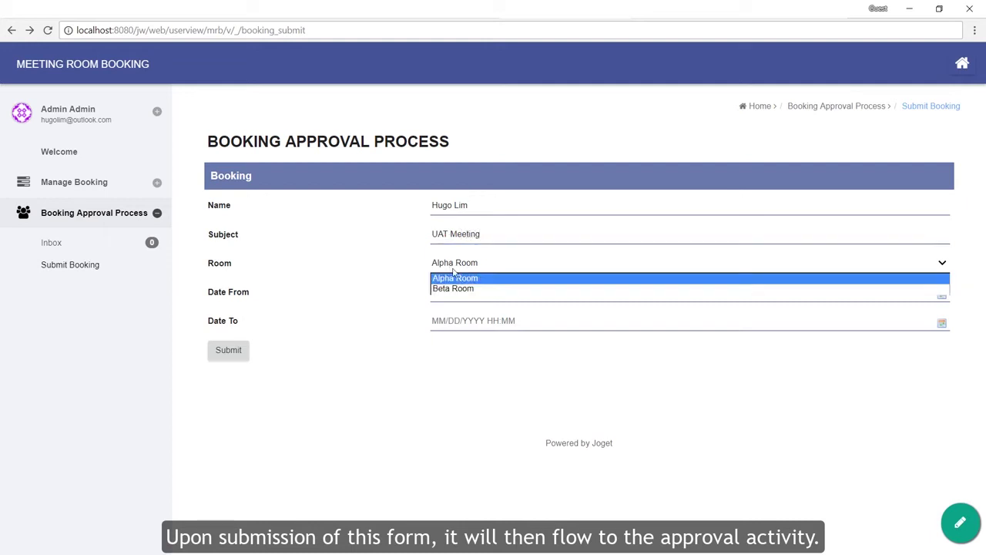
{"action": "left_click", "coordinate": [450, 286]}
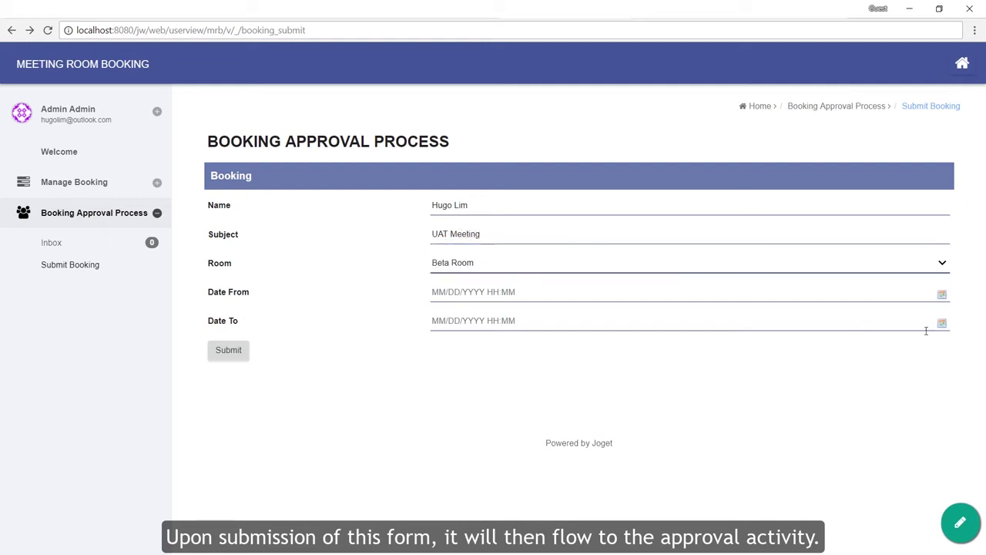
Step: Set the booking from 04/10/2018 08:00 to 04/10/2018 16:00 and submit it
{"action": "left_click", "coordinate": [944, 295]}
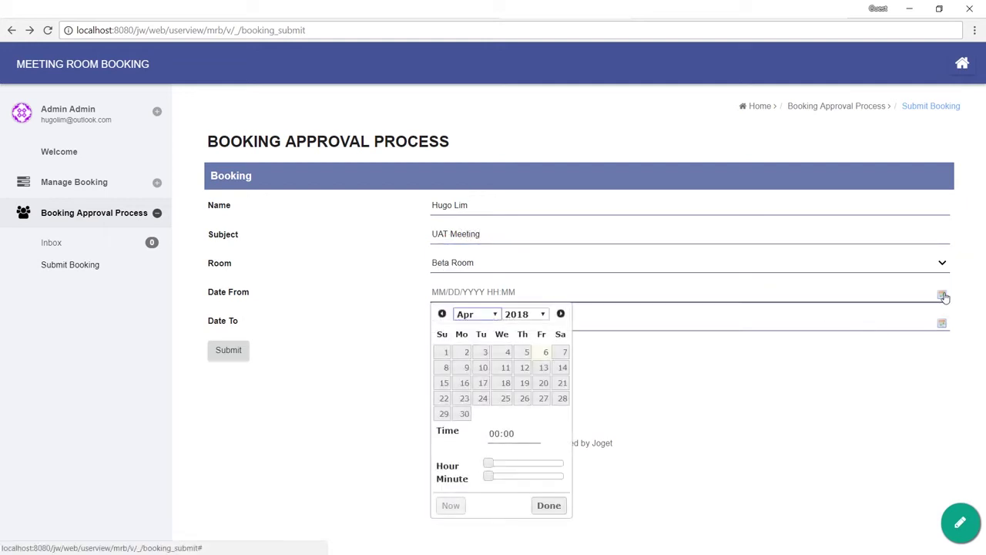
{"action": "left_click", "coordinate": [483, 368]}
{"action": "left_click", "coordinate": [514, 463]}
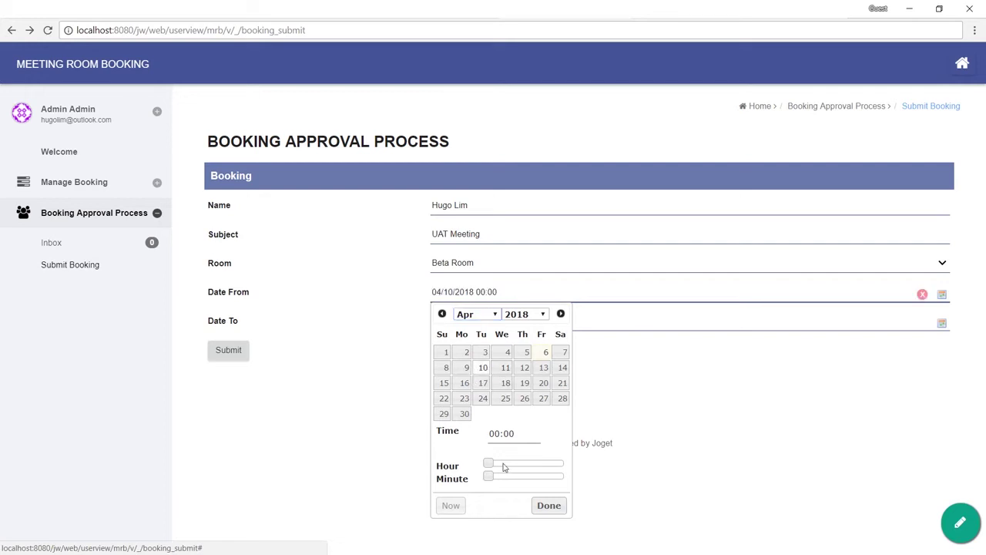
{"action": "left_click", "coordinate": [548, 505]}
{"action": "left_click", "coordinate": [942, 322]}
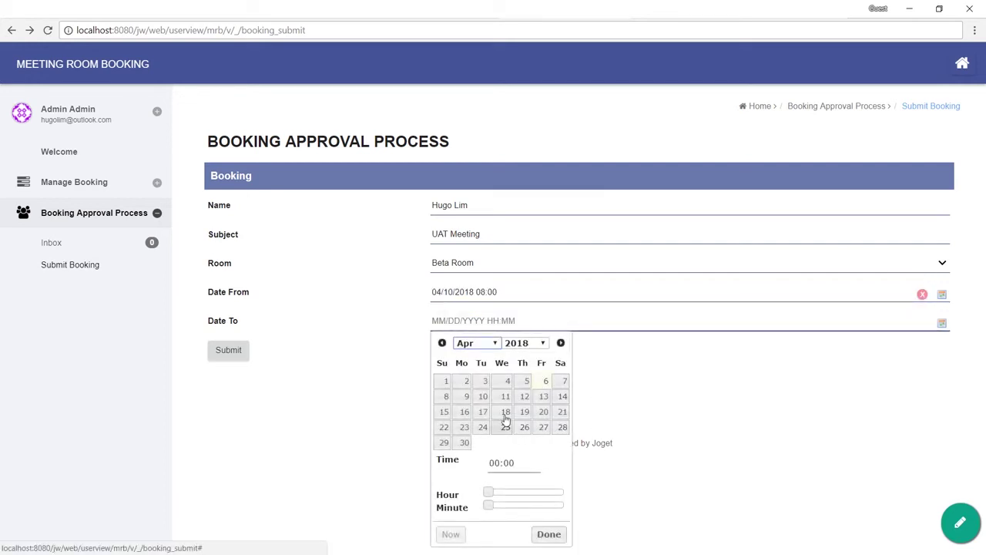
{"action": "left_click", "coordinate": [483, 396]}
{"action": "left_click", "coordinate": [540, 492]}
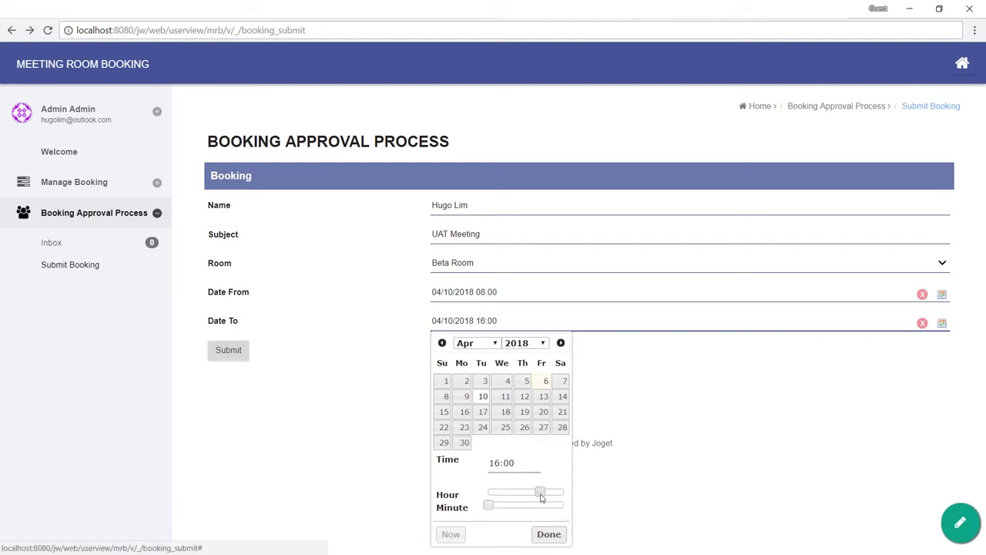
{"action": "left_click", "coordinate": [539, 532]}
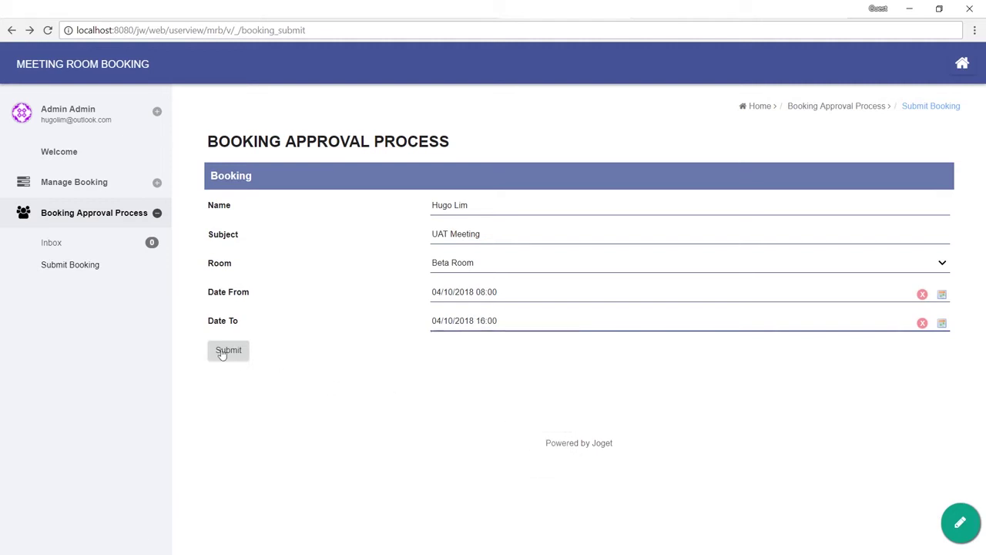
{"action": "left_click", "coordinate": [223, 354]}
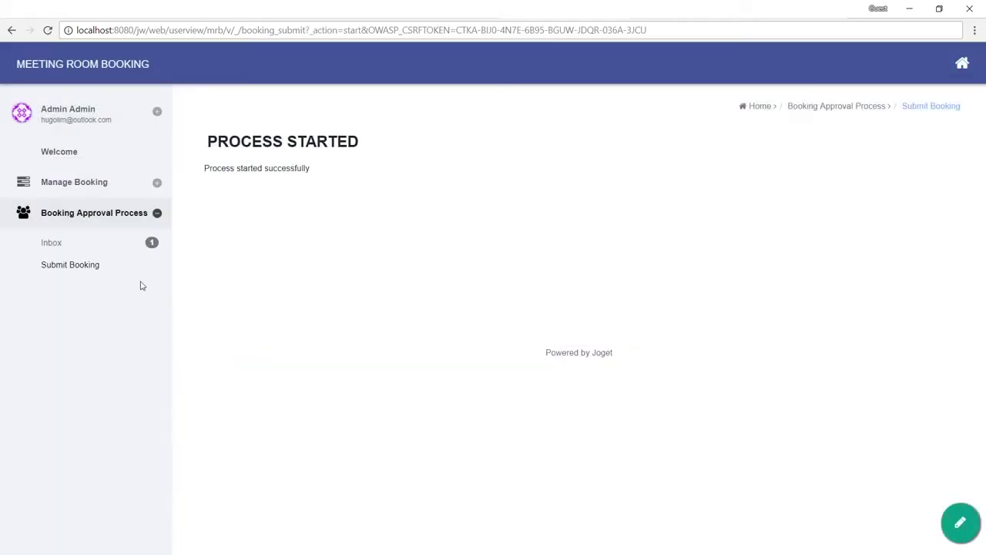
Step: From the Inbox, set the UAT Meeting approval Status to Approved with remark 'Go Ahead' and complete it
{"action": "left_click", "coordinate": [134, 242]}
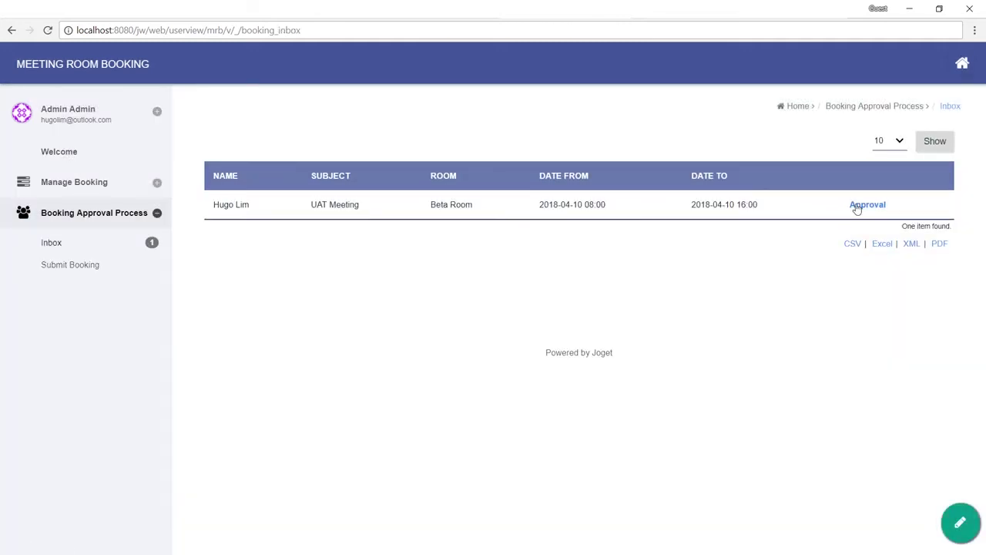
{"action": "left_click", "coordinate": [868, 205]}
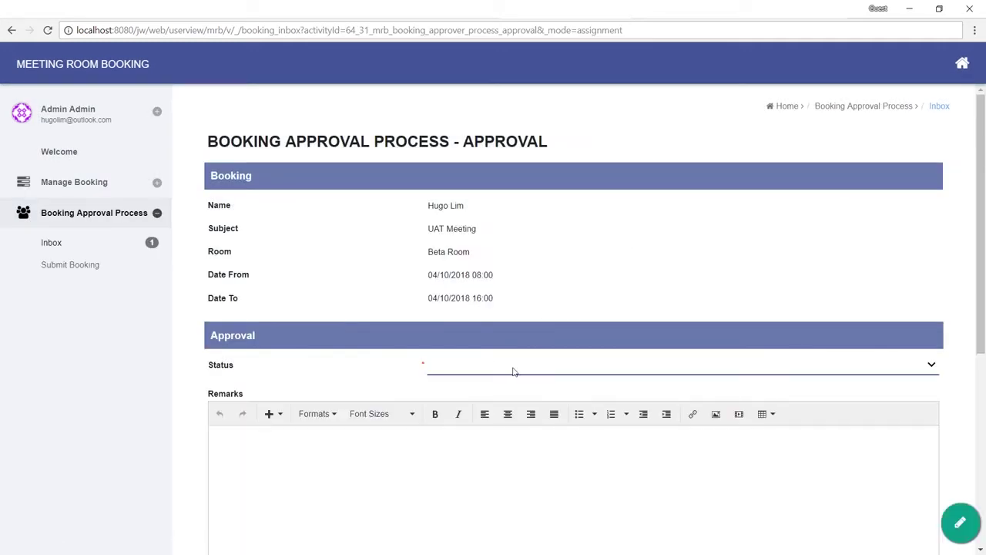
{"action": "left_click", "coordinate": [513, 371]}
{"action": "left_click", "coordinate": [495, 396]}
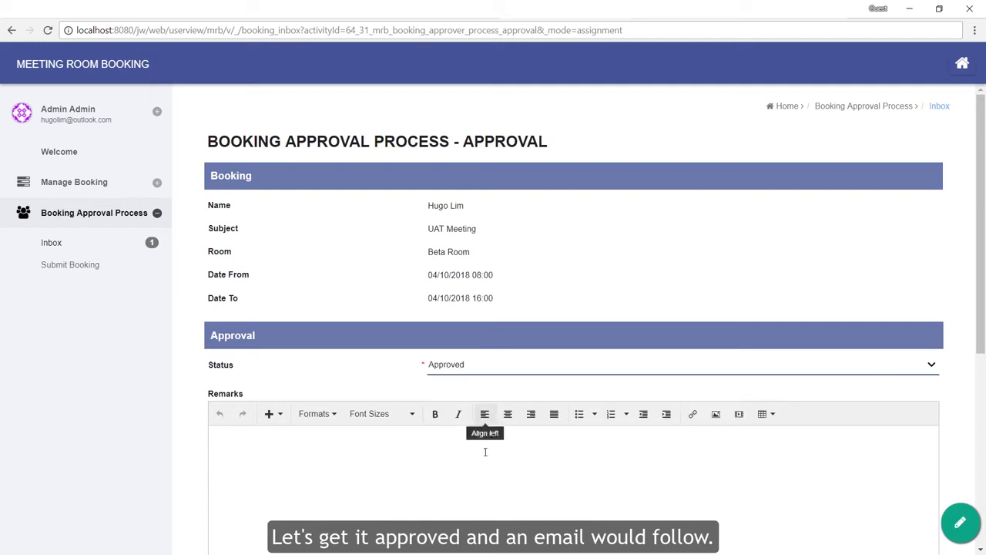
{"action": "left_click", "coordinate": [492, 493]}
{"action": "type", "text": "Go Ahead"}
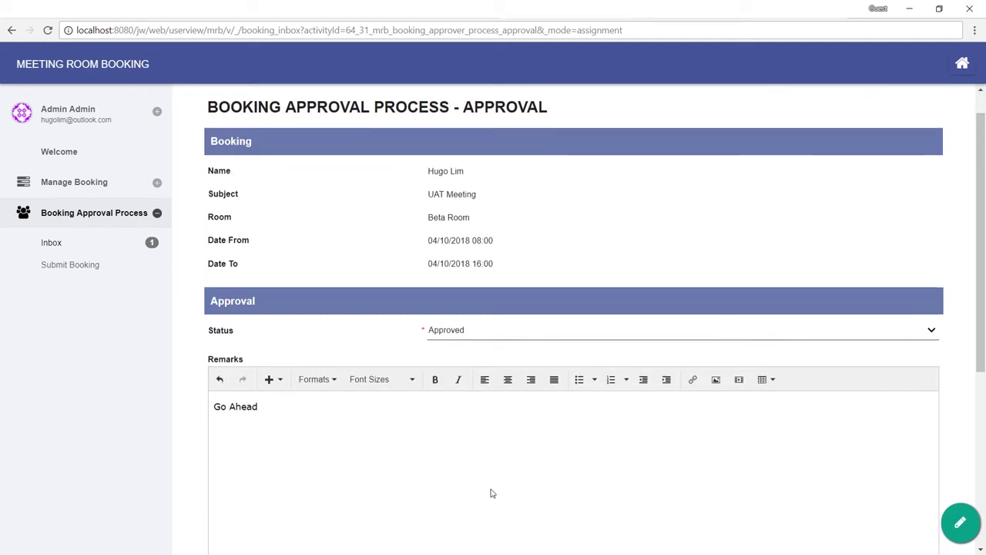
{"action": "scroll", "coordinate": [491, 493], "scroll_direction": "down", "scroll_amount": 5}
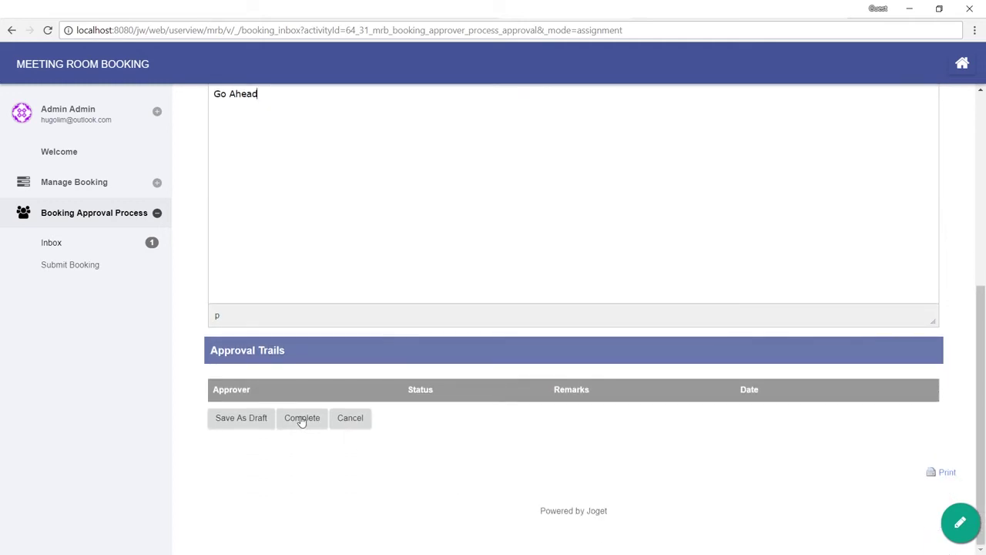
{"action": "left_click", "coordinate": [301, 419]}
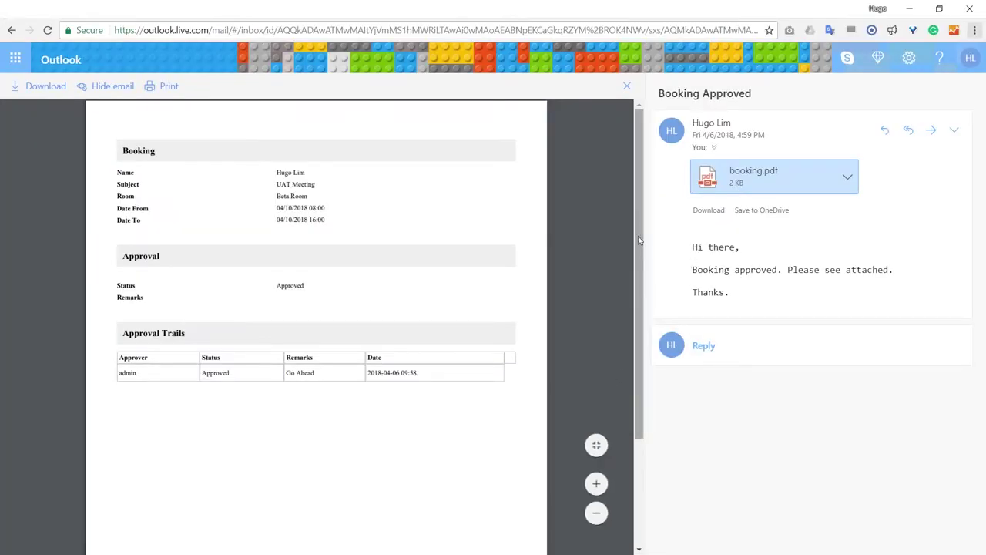
Step: Fit the booking.pdf preview to page width, then go back to the Joget inbox window
{"action": "left_click", "coordinate": [596, 445]}
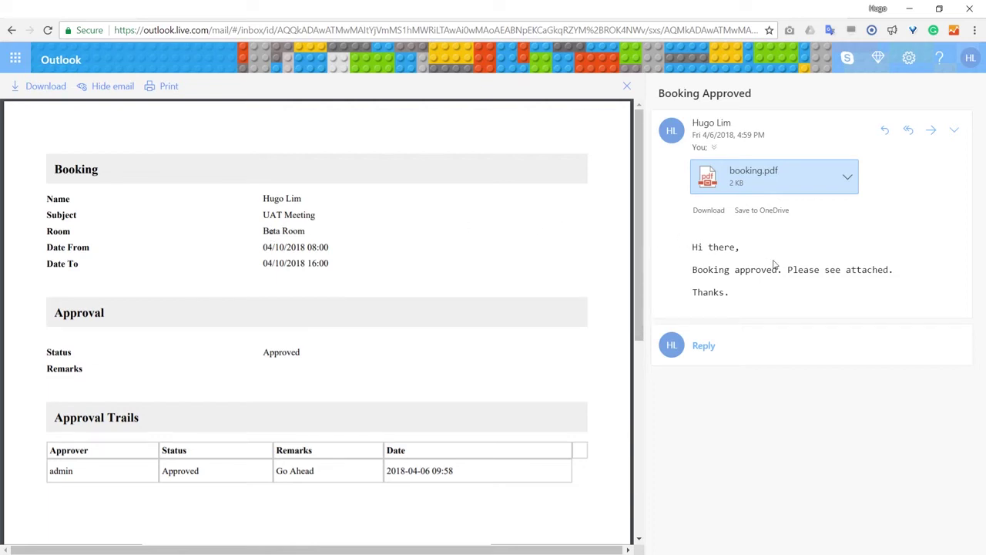
{"action": "left_click", "coordinate": [909, 9]}
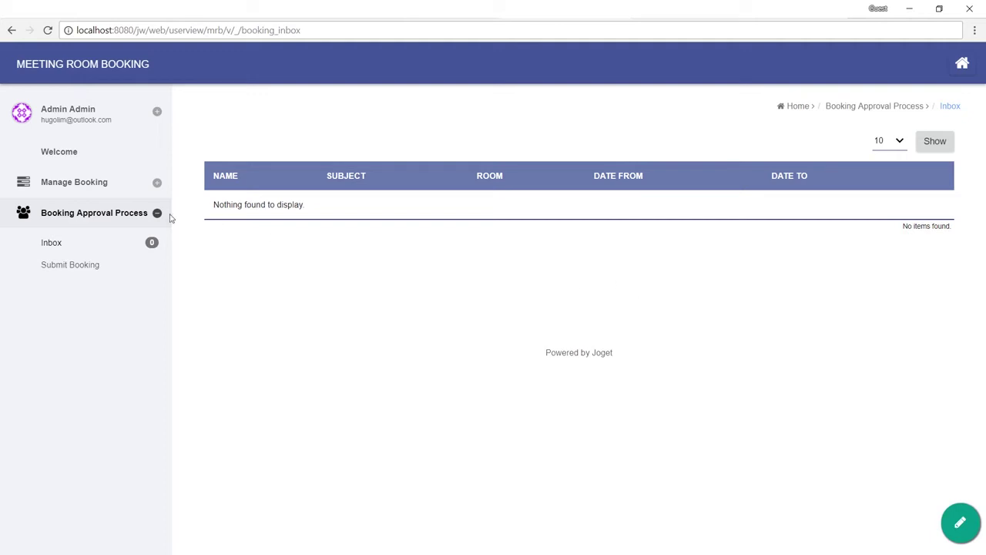
Step: Show the bookings calendar in week view on Apr 8–14, then open the Manage Booking list
{"action": "left_click", "coordinate": [94, 188]}
{"action": "left_click", "coordinate": [69, 235]}
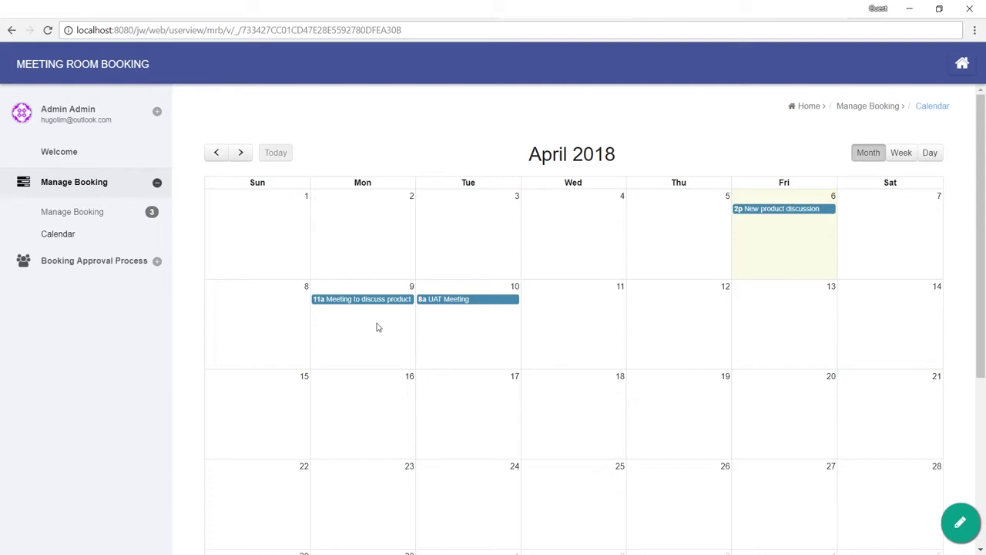
{"action": "left_click", "coordinate": [901, 151]}
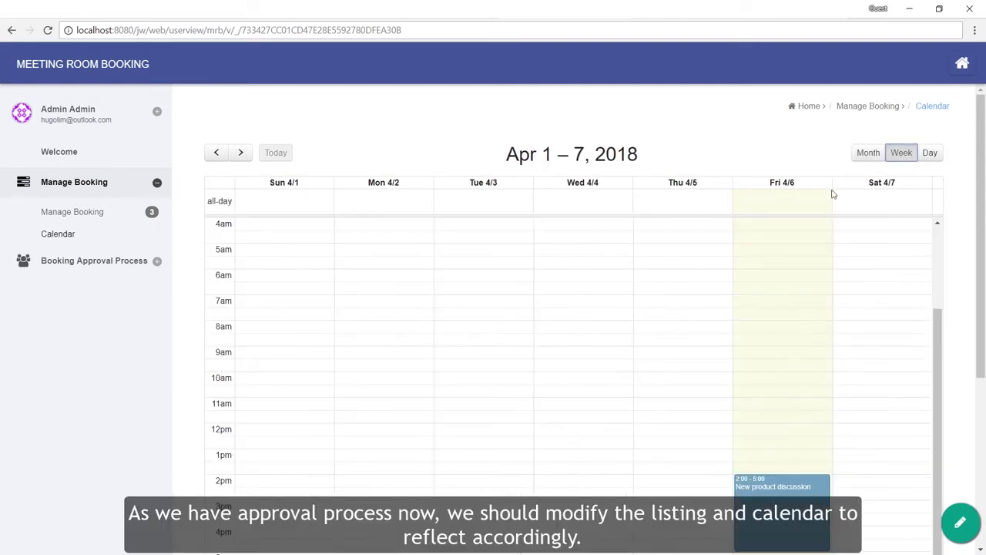
{"action": "left_click", "coordinate": [240, 152]}
{"action": "scroll", "coordinate": [449, 342], "scroll_direction": "down", "scroll_amount": 1}
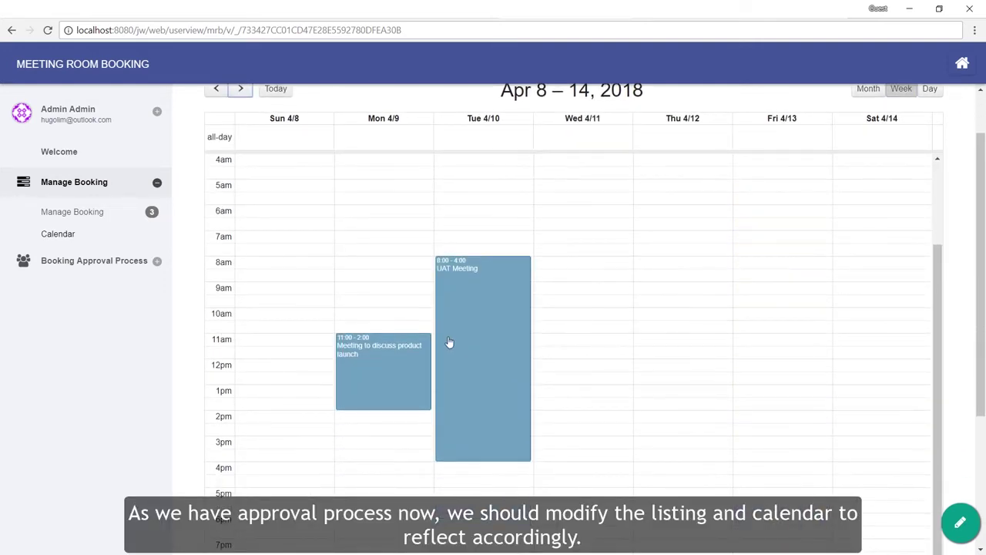
{"action": "scroll", "coordinate": [771, 356], "scroll_direction": "up", "scroll_amount": 3}
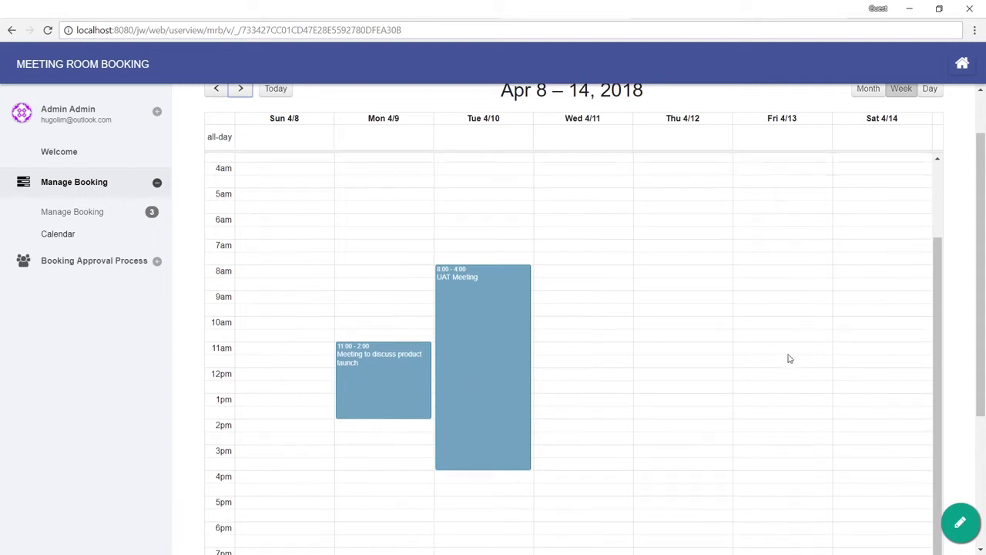
{"action": "scroll", "coordinate": [778, 258], "scroll_direction": "up", "scroll_amount": 1}
{"action": "left_click", "coordinate": [100, 215]}
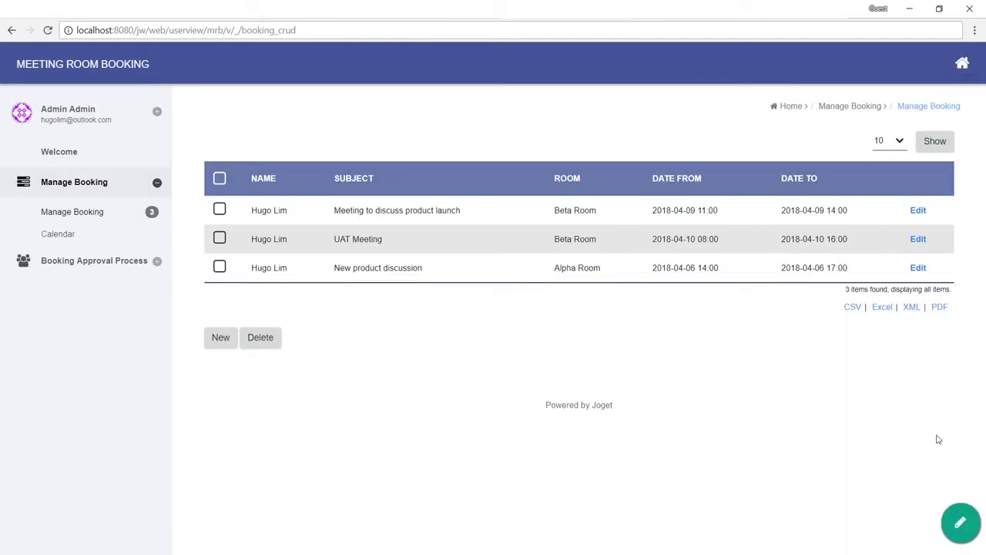
Step: Add approval_status after Date To in List - Booking, labelled 'Approval Status', and save the list
{"action": "left_click", "coordinate": [960, 523]}
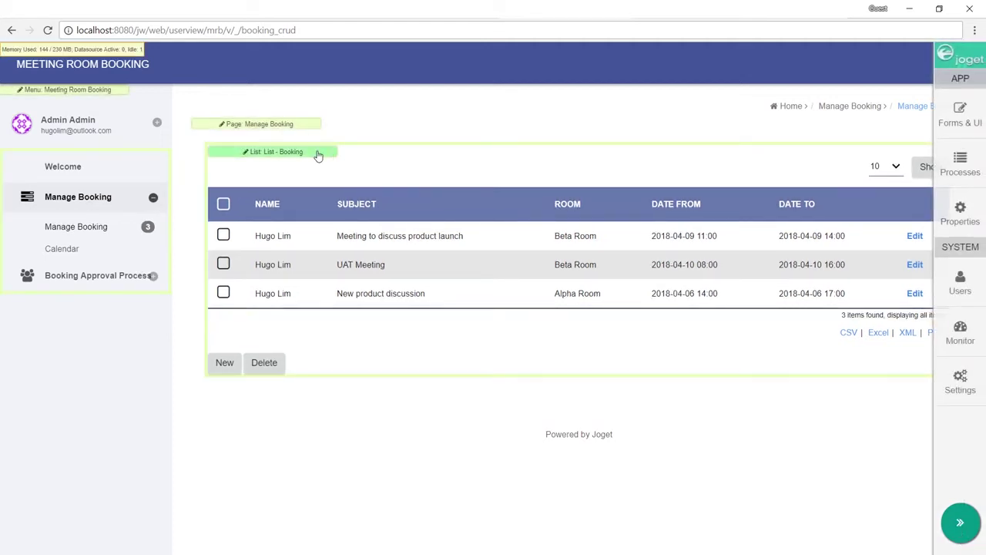
{"action": "left_click", "coordinate": [318, 153]}
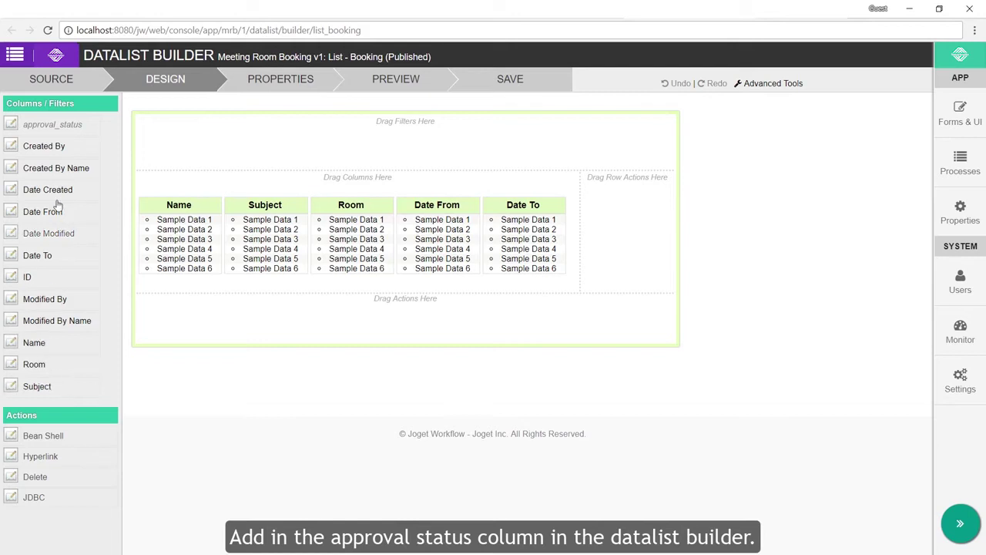
{"action": "left_click_drag", "start_coordinate": [66, 127], "coordinate": [622, 230]}
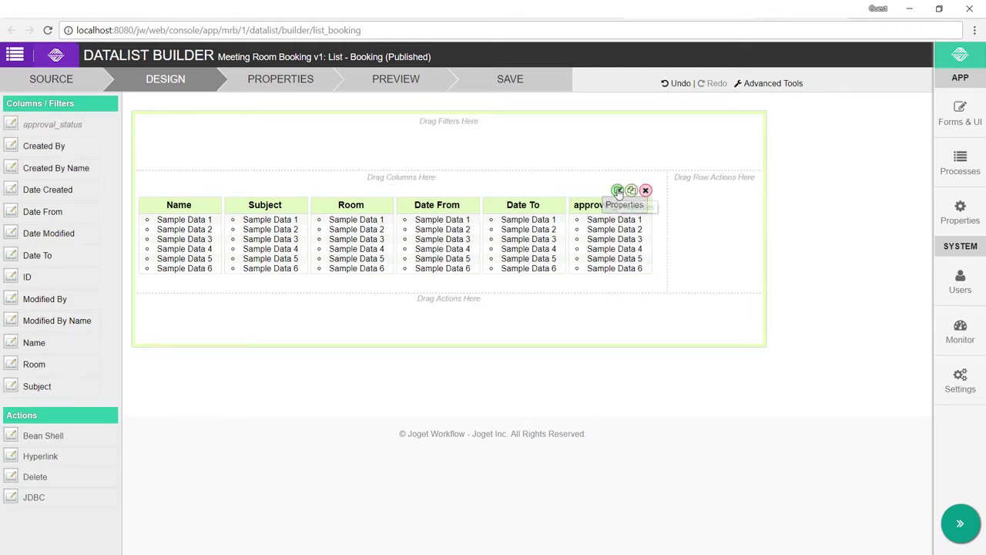
{"action": "left_click", "coordinate": [617, 191]}
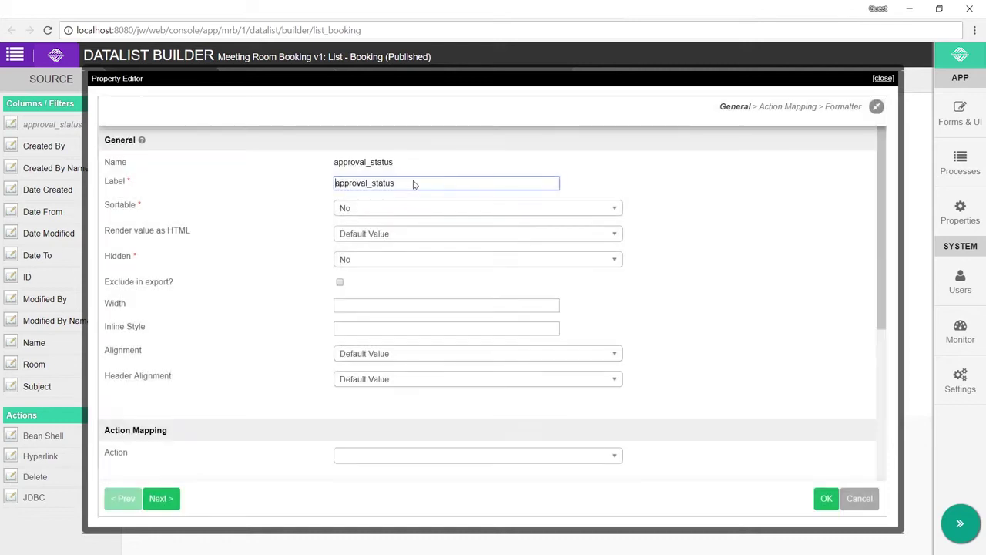
{"action": "key", "text": "ctrl+a"}
{"action": "type", "text": "Approva"}
{"action": "left_click", "coordinate": [816, 494]}
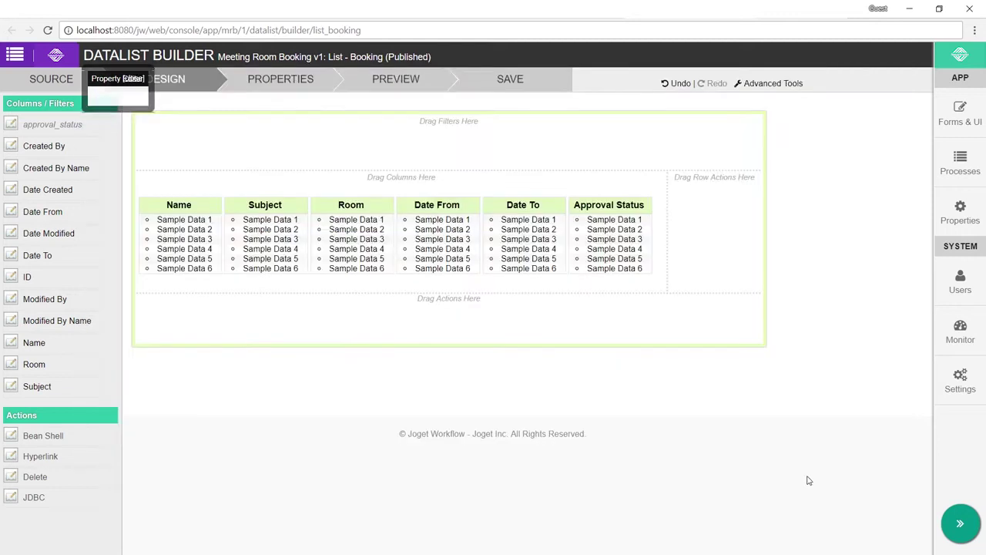
{"action": "left_click", "coordinate": [522, 80]}
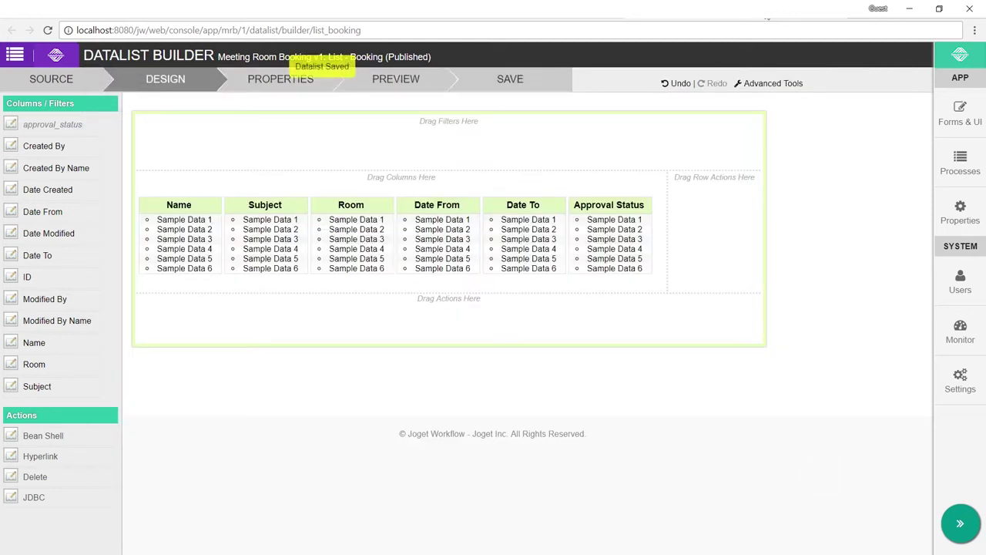
{"action": "left_click", "coordinate": [741, 11]}
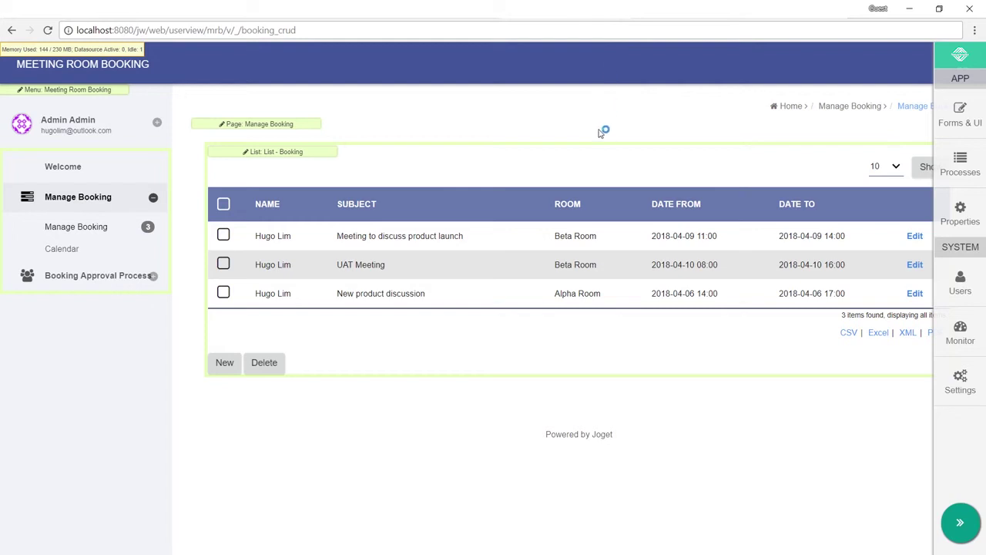
Step: Reload Manage Booking to check the Approved values in the new column, then open the Calendar
{"action": "left_click", "coordinate": [97, 227]}
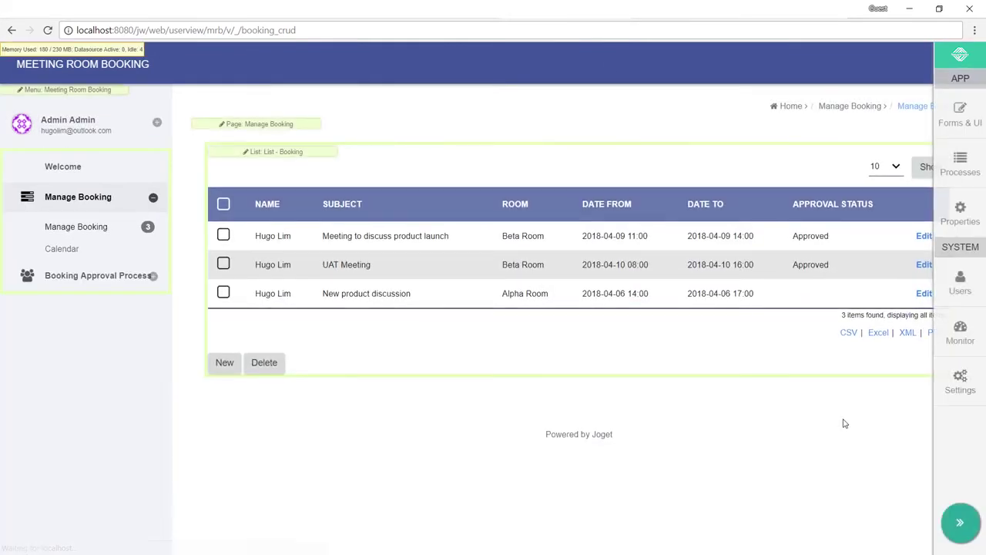
{"action": "double_click", "coordinate": [815, 237]}
{"action": "double_click", "coordinate": [813, 268]}
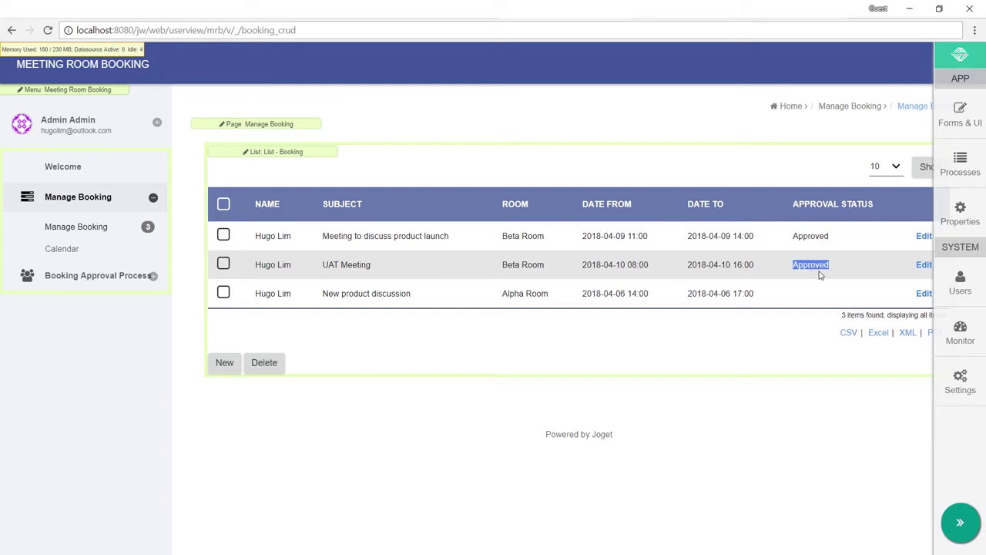
{"action": "left_click", "coordinate": [816, 274]}
{"action": "left_click", "coordinate": [108, 252]}
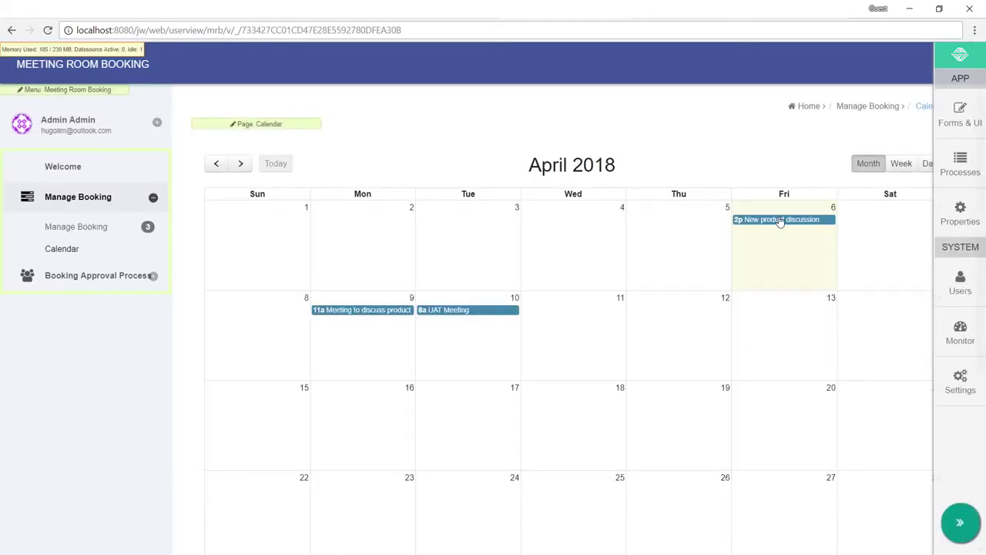
Step: Add a Calendar page filter condition approval_status Equal Approved and save the app
{"action": "left_click", "coordinate": [304, 125]}
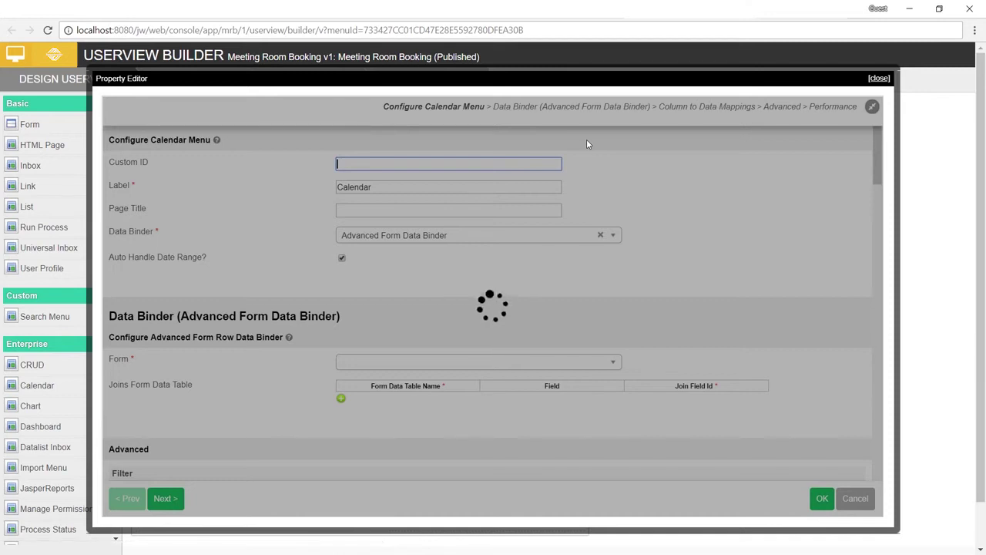
{"action": "scroll", "coordinate": [586, 147], "scroll_direction": "down", "scroll_amount": 3}
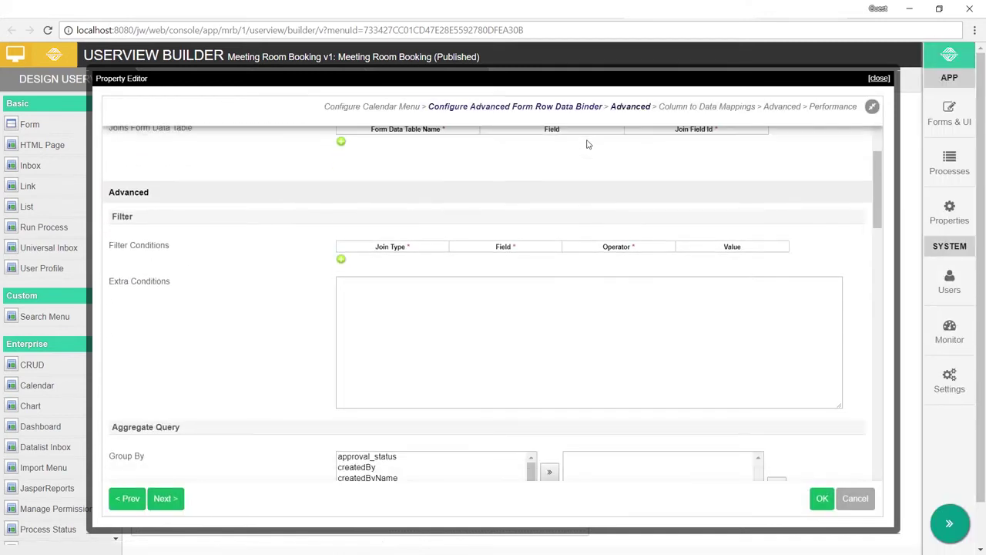
{"action": "scroll", "coordinate": [583, 149], "scroll_direction": "down", "scroll_amount": 1}
{"action": "left_click", "coordinate": [341, 194]}
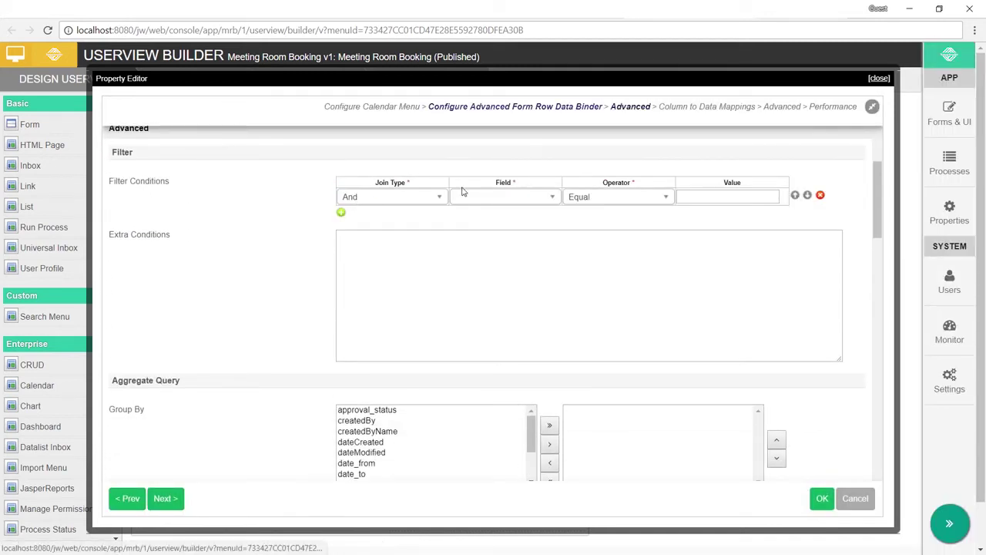
{"action": "left_click", "coordinate": [492, 197]}
{"action": "left_click", "coordinate": [523, 234]}
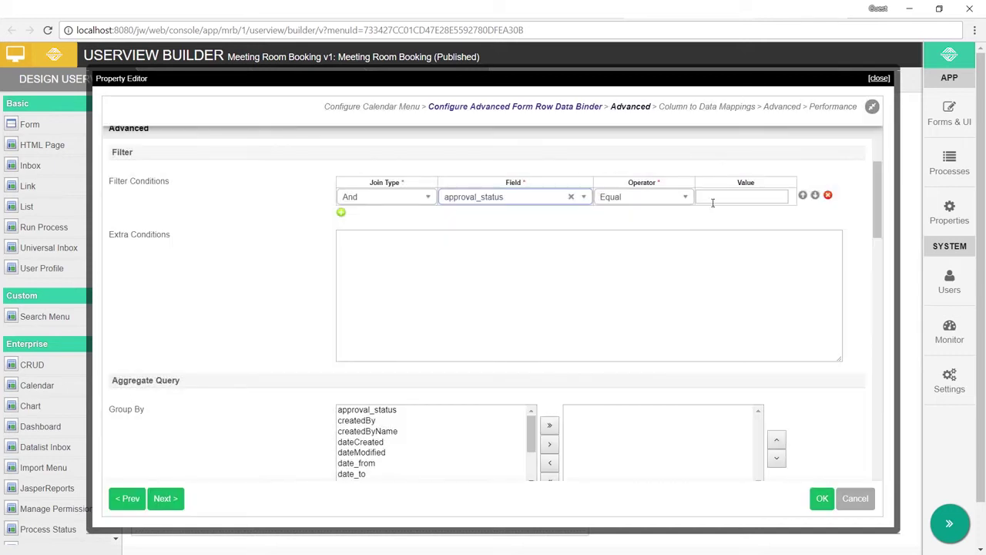
{"action": "left_click", "coordinate": [725, 197]}
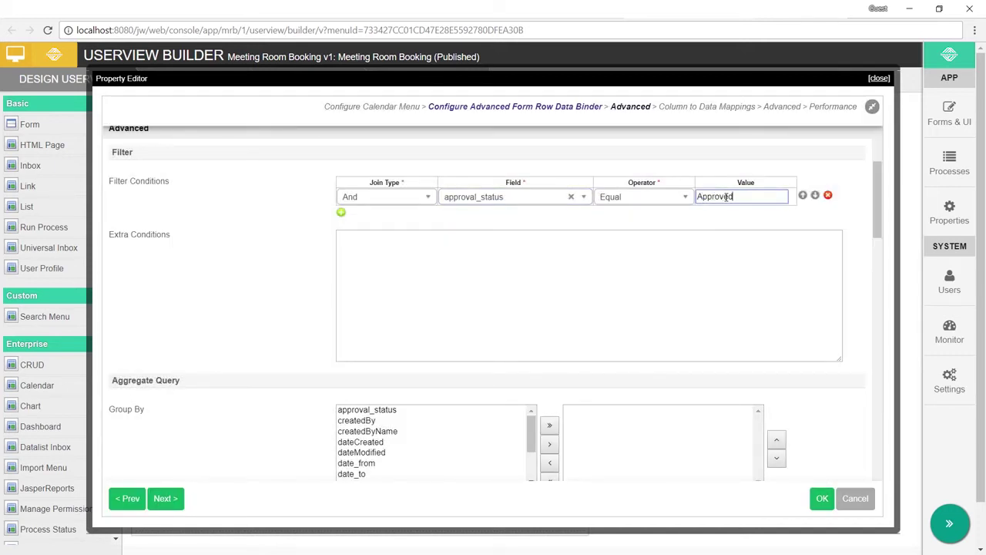
{"action": "left_click", "coordinate": [822, 497]}
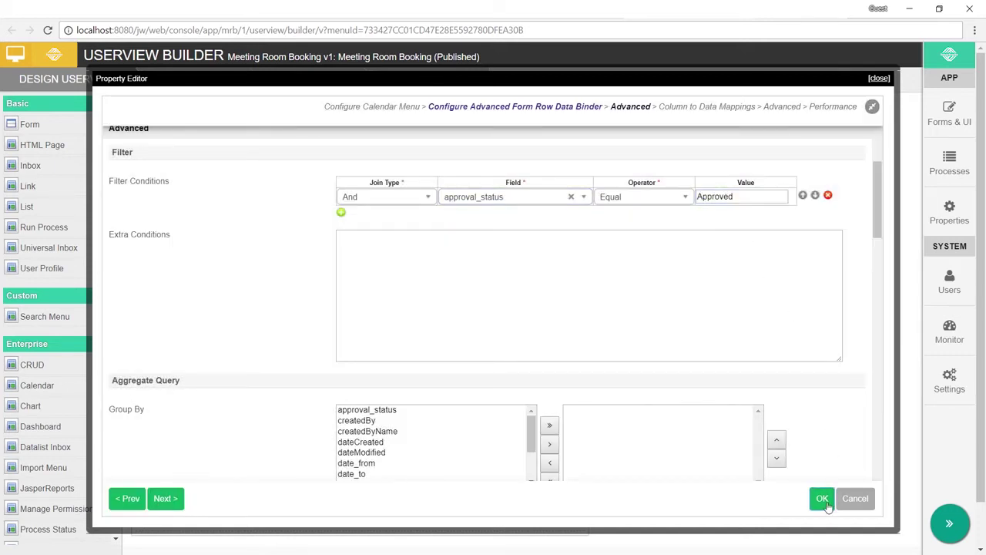
{"action": "left_click", "coordinate": [427, 79]}
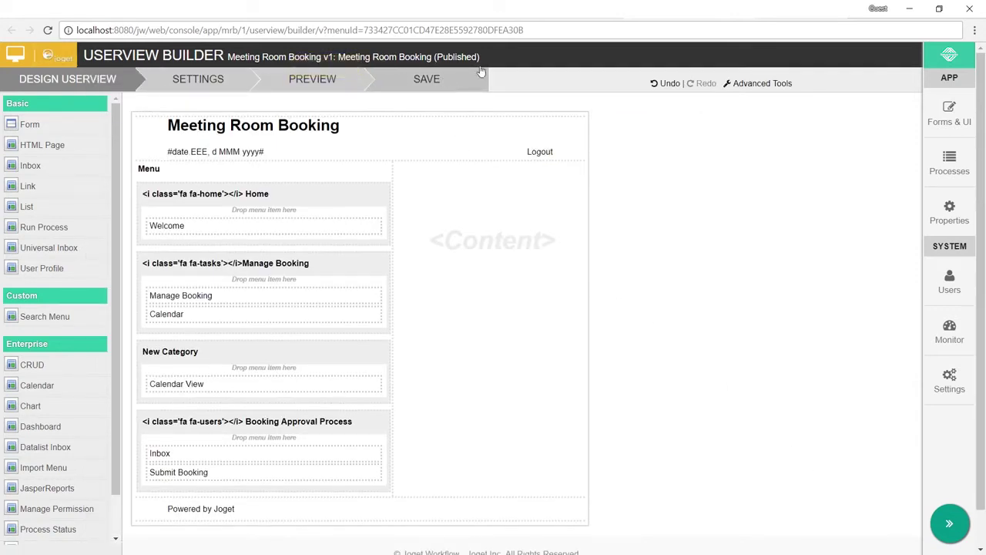
Step: Reload the filtered calendar in week view for Apr 8–14, then return to Manage Booking
{"action": "left_click", "coordinate": [312, 79]}
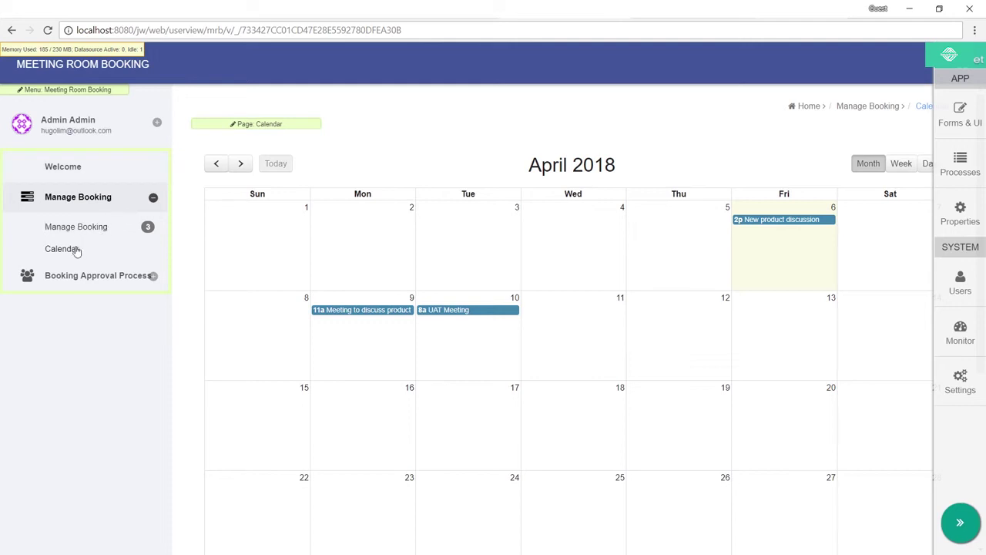
{"action": "left_click", "coordinate": [67, 250]}
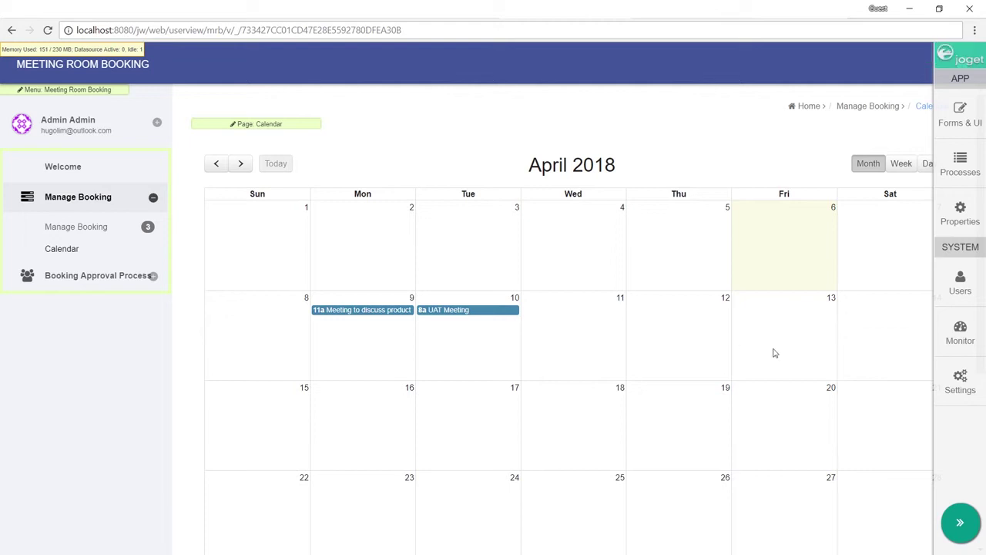
{"action": "left_click", "coordinate": [955, 523]}
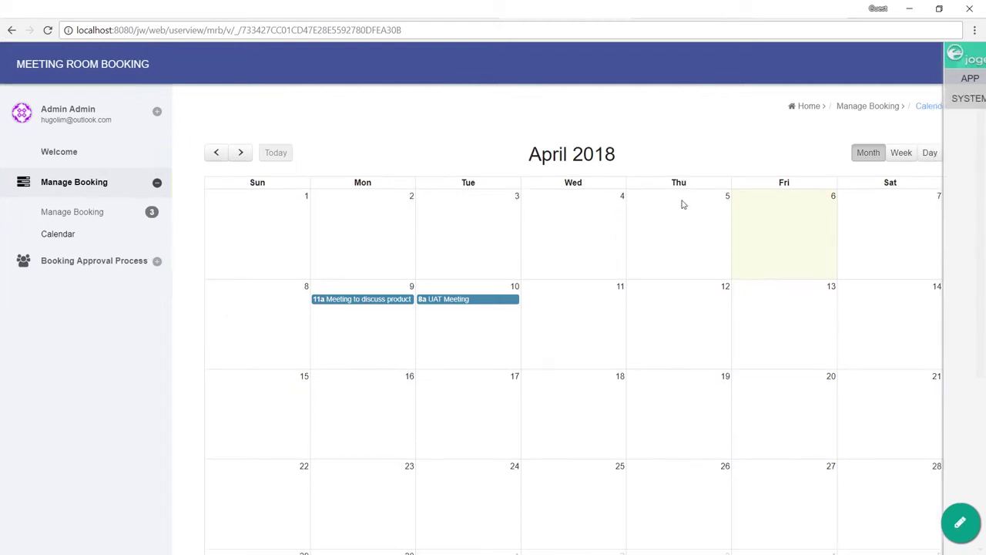
{"action": "left_click", "coordinate": [904, 152]}
{"action": "scroll", "coordinate": [817, 262], "scroll_direction": "down", "scroll_amount": 5}
{"action": "scroll", "coordinate": [867, 211], "scroll_direction": "up", "scroll_amount": 5}
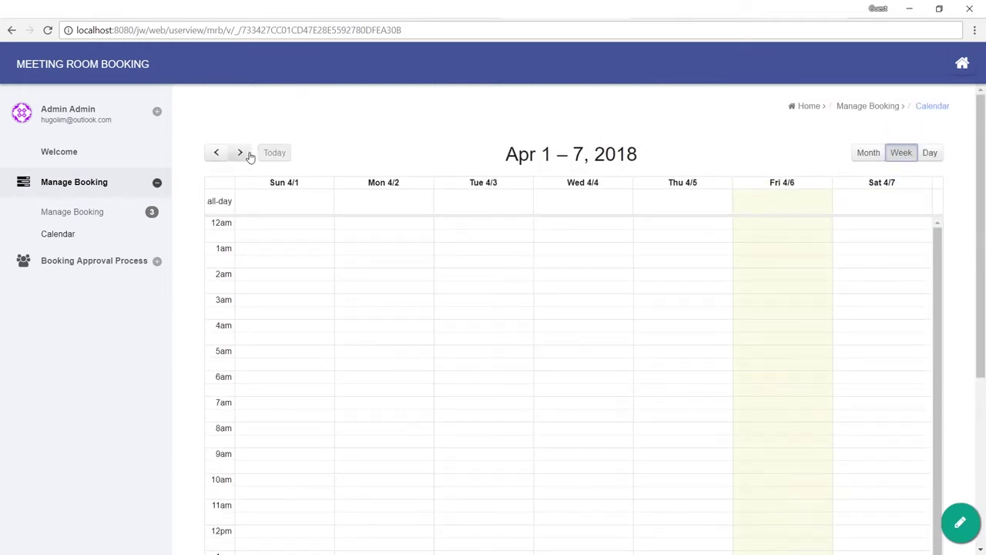
{"action": "left_click", "coordinate": [242, 152]}
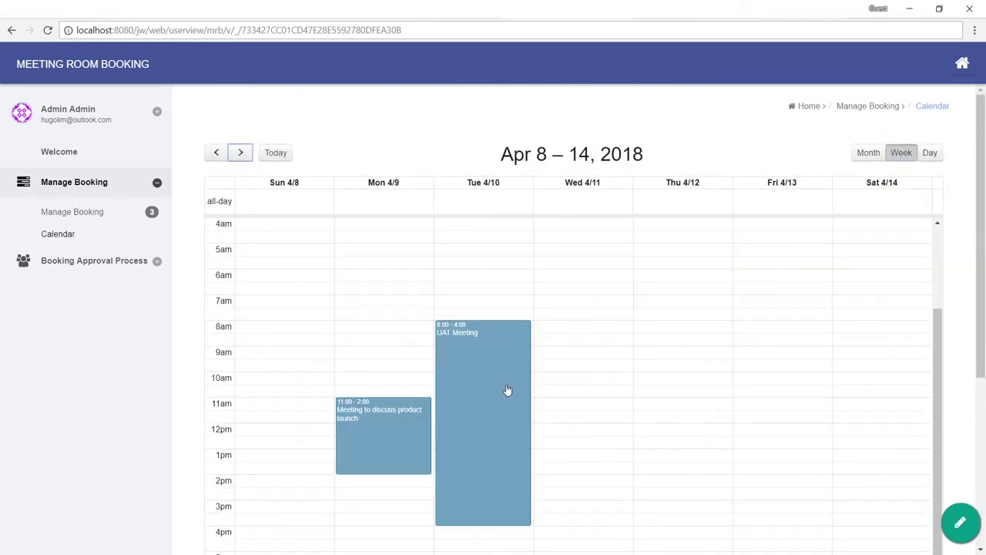
{"action": "left_click", "coordinate": [111, 216]}
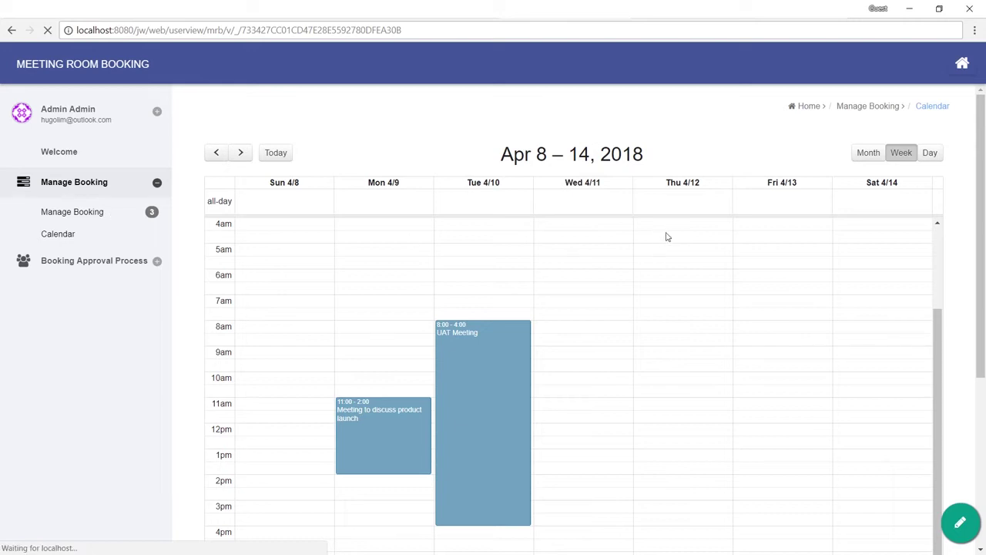
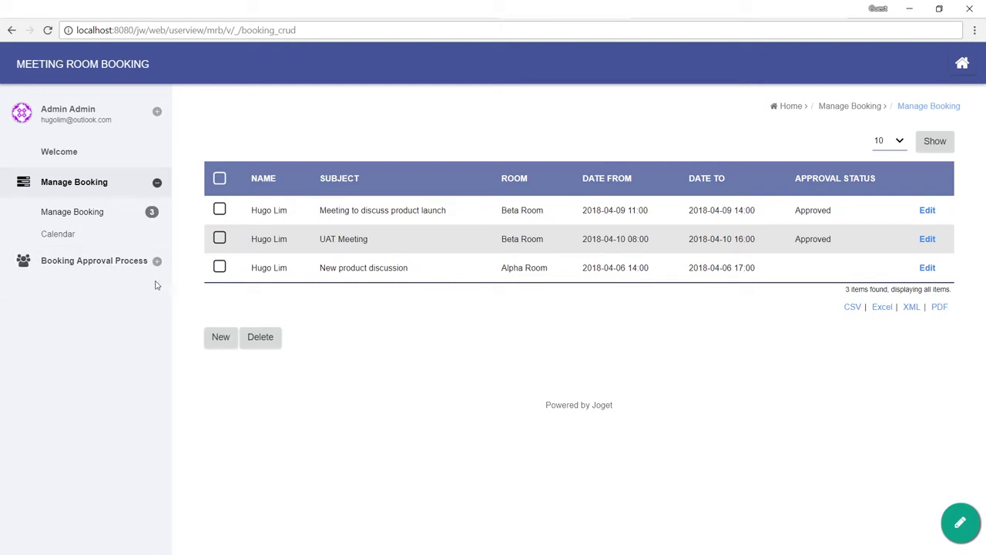
Step: Open the 'Meeting to discuss product launch' booking and check its Alpha/Beta Room choices
{"action": "left_click", "coordinate": [929, 211]}
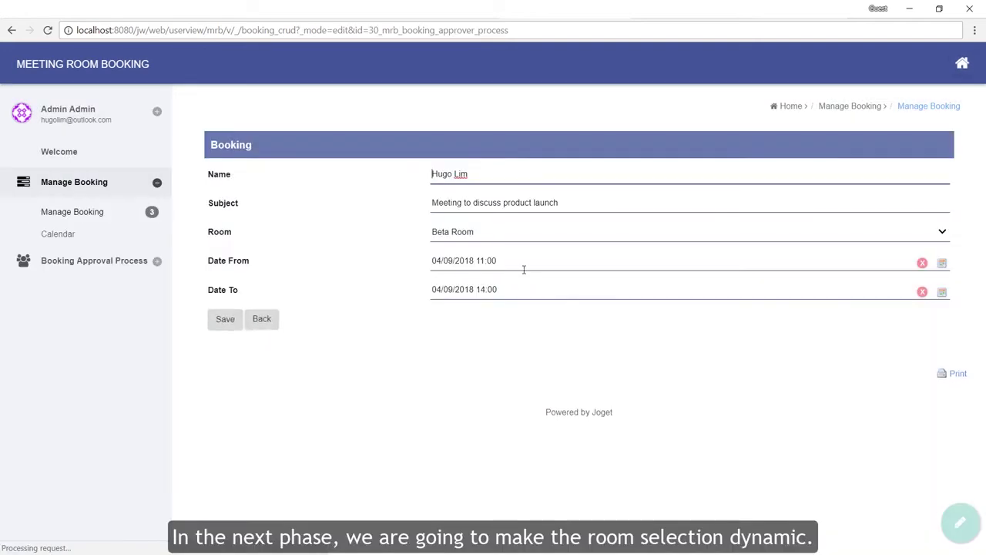
{"action": "left_click", "coordinate": [504, 233]}
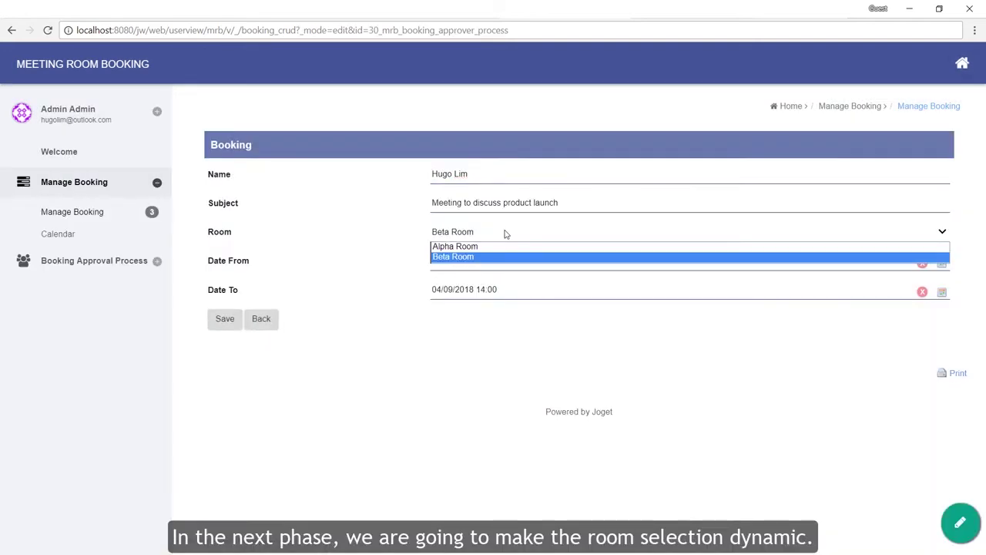
{"action": "left_click", "coordinate": [506, 234]}
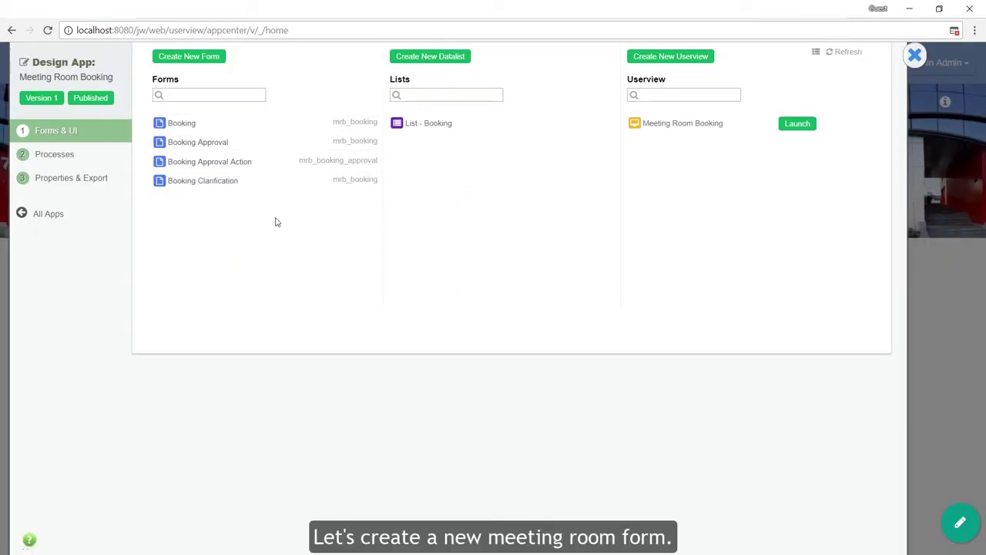
Step: Create the Room form with ID room and table mrb_room, and open it in the Form Builder
{"action": "left_click", "coordinate": [204, 57]}
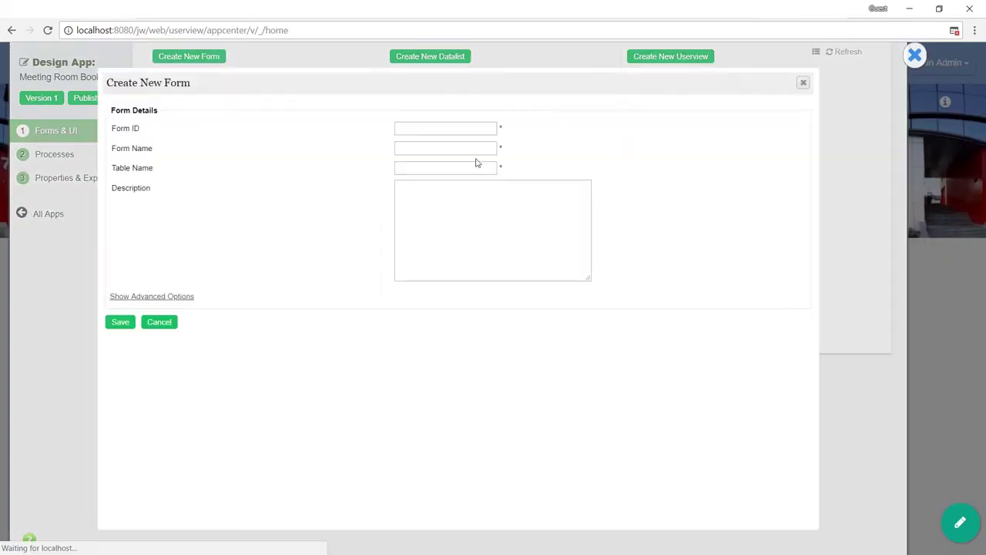
{"action": "left_click", "coordinate": [464, 128]}
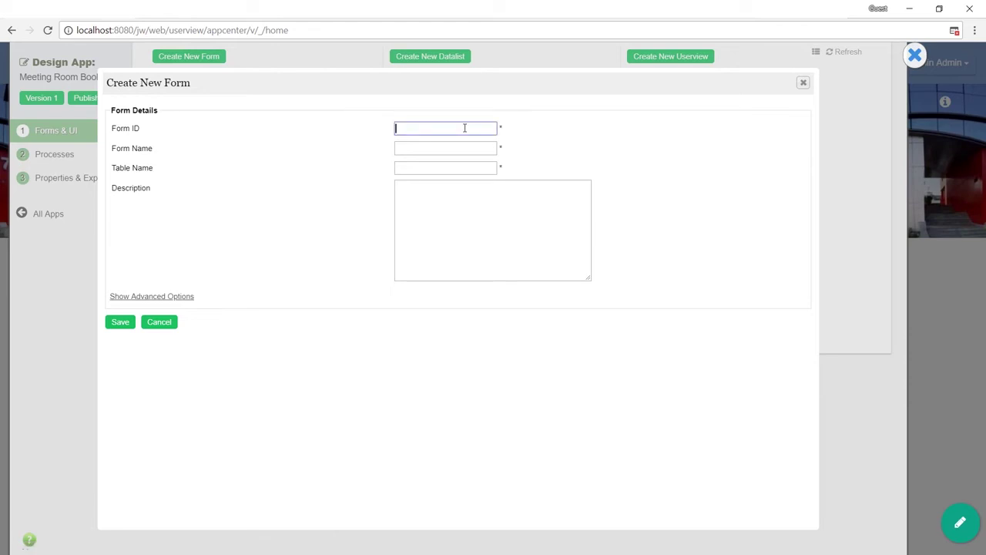
{"action": "key", "text": "Tab"}
{"action": "type", "text": "Room"}
{"action": "key", "text": "Tab"}
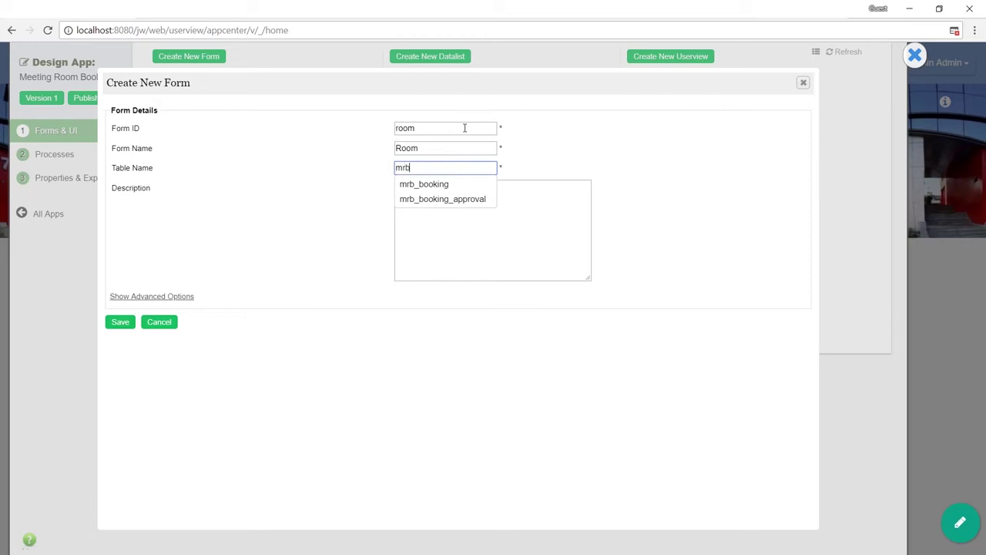
{"action": "type", "text": "mrb_room"}
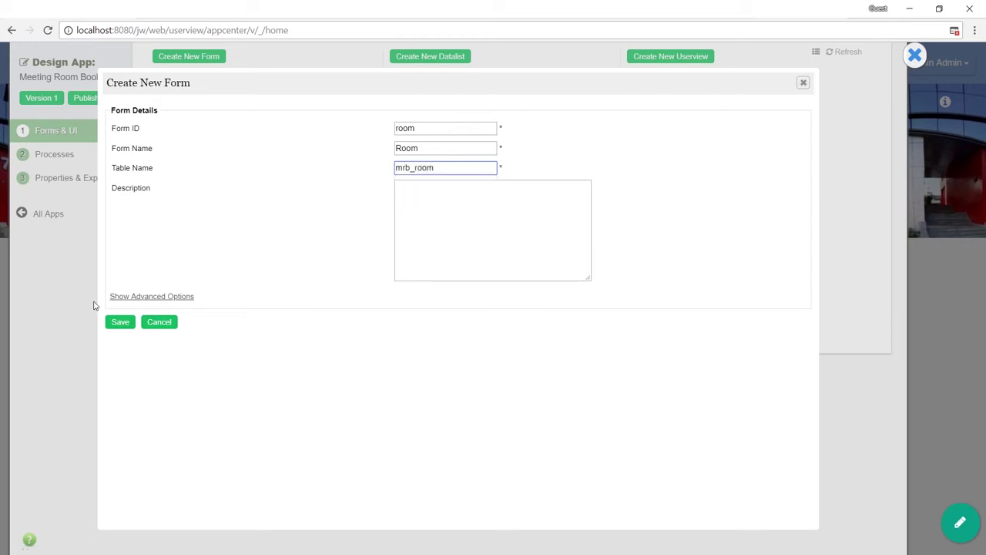
{"action": "left_click", "coordinate": [113, 325]}
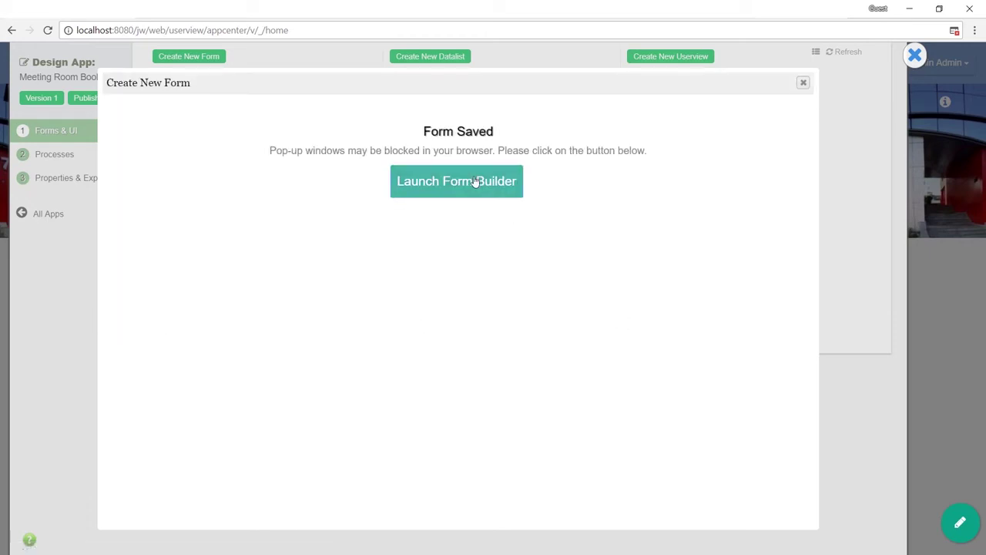
{"action": "left_click", "coordinate": [476, 181]}
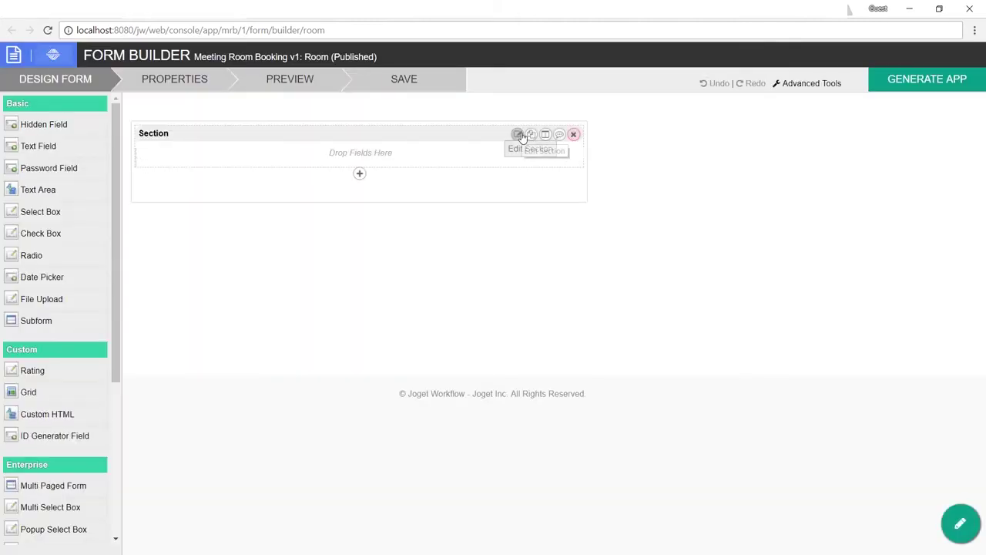
Step: Rename the form's section label to Room
{"action": "left_click", "coordinate": [521, 136]}
{"action": "left_click", "coordinate": [432, 186]}
{"action": "double_click", "coordinate": [436, 186]}
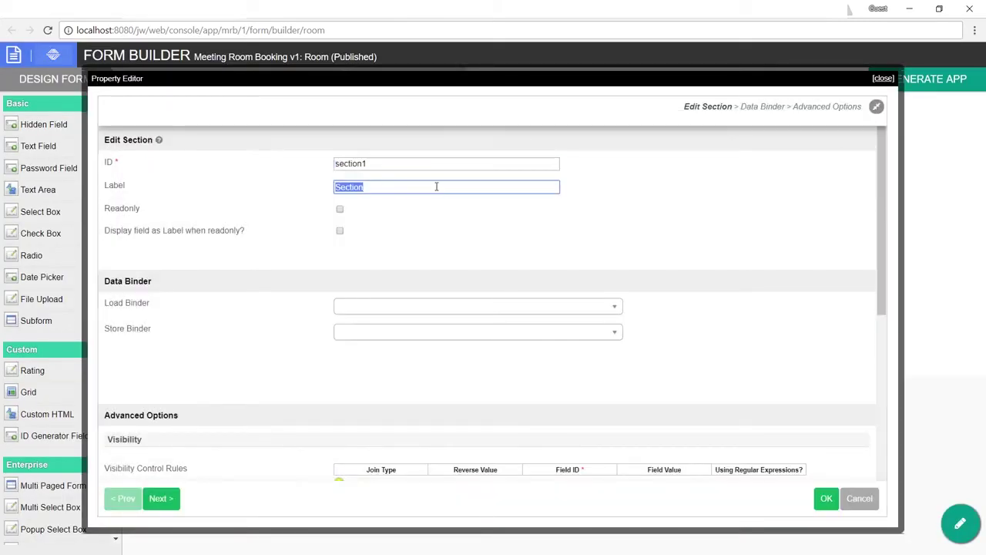
{"action": "type", "text": "Room"}
{"action": "left_click", "coordinate": [825, 499]}
Step: Add two text fields and make the first a mandatory Name field (ID name) with Default Validator
{"action": "left_click_drag", "start_coordinate": [80, 148], "coordinate": [156, 164]}
{"action": "left_click_drag", "start_coordinate": [68, 154], "coordinate": [359, 165]}
{"action": "left_click", "coordinate": [347, 167]}
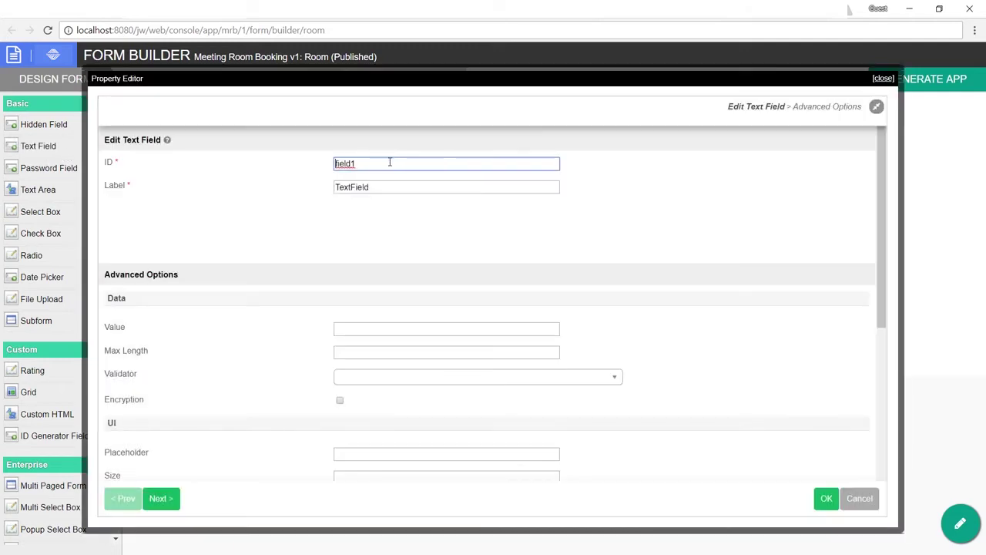
{"action": "type", "text": "name"}
{"action": "key", "text": "Tab"}
{"action": "type", "text": "N"}
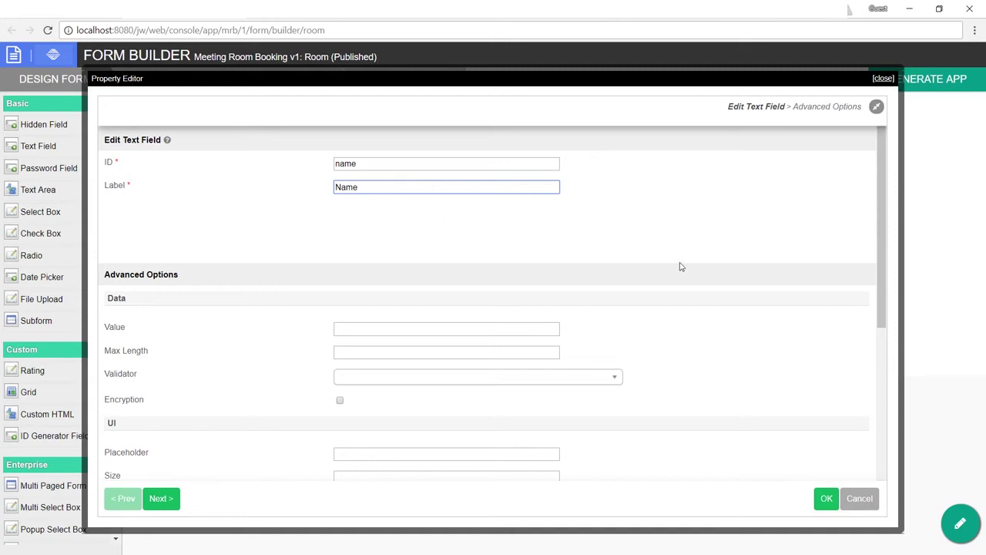
{"action": "scroll", "coordinate": [680, 266], "scroll_direction": "down", "scroll_amount": 1}
{"action": "left_click", "coordinate": [598, 316]}
{"action": "left_click", "coordinate": [529, 365]}
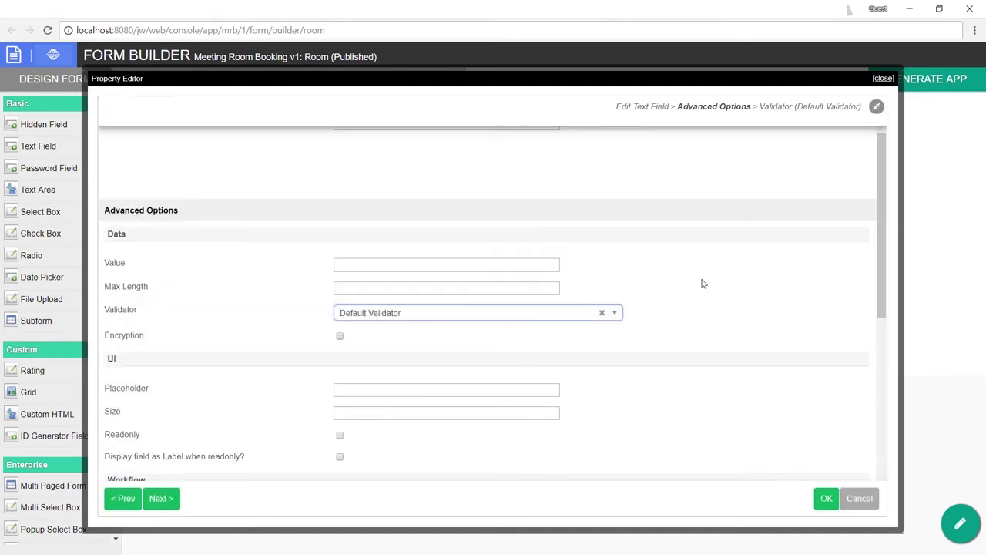
{"action": "scroll", "coordinate": [529, 277], "scroll_direction": "down", "scroll_amount": 5}
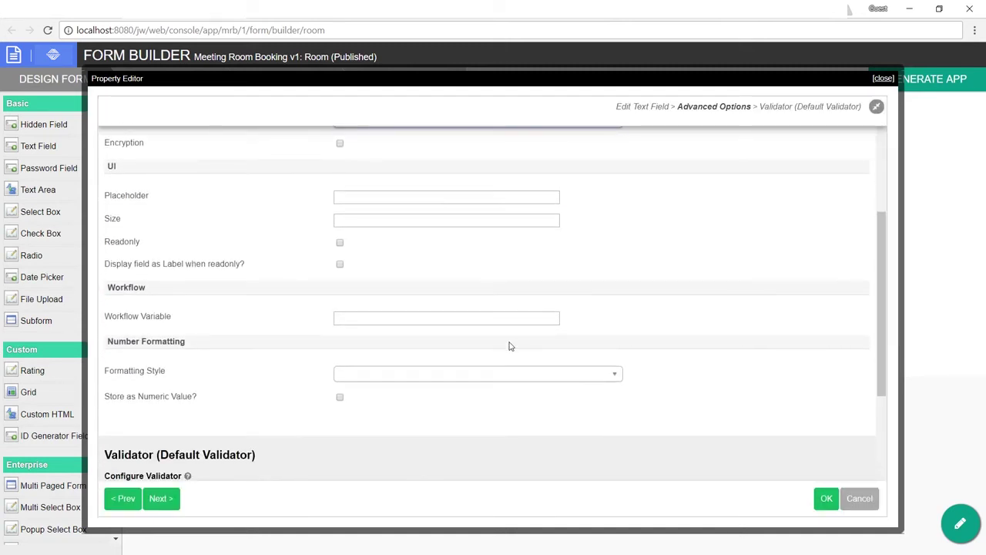
{"action": "scroll", "coordinate": [510, 345], "scroll_direction": "down", "scroll_amount": 5}
{"action": "left_click", "coordinate": [420, 332]}
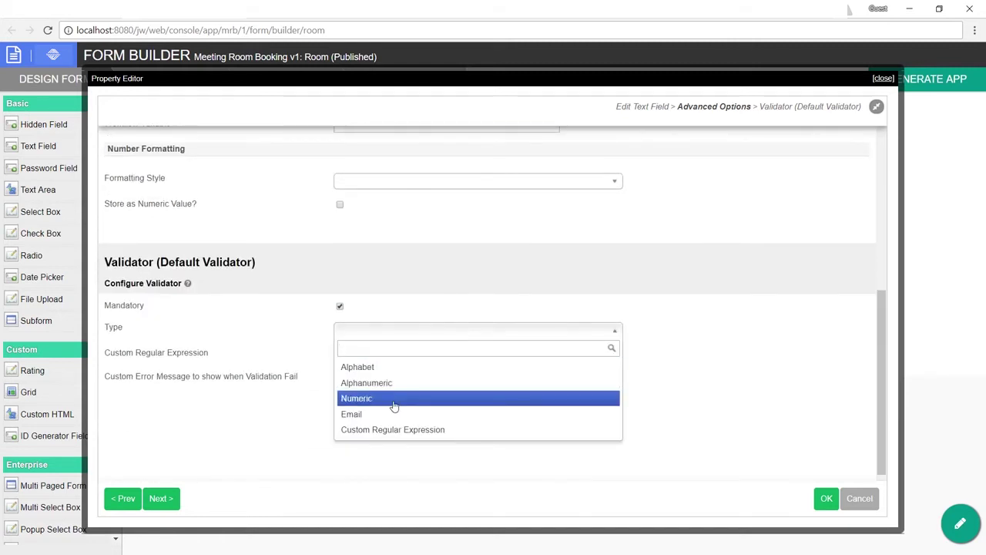
{"action": "left_click", "coordinate": [818, 351]}
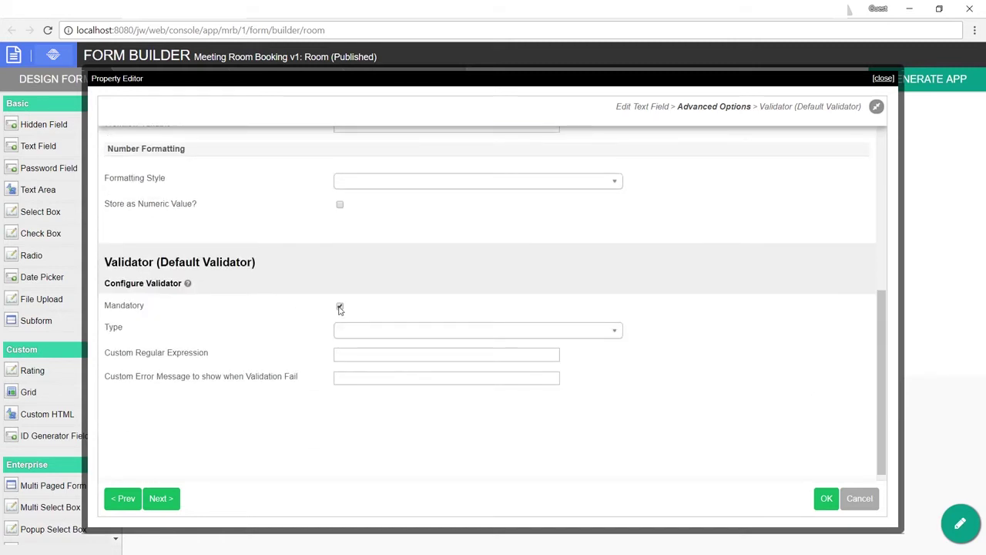
{"action": "left_click", "coordinate": [825, 499]}
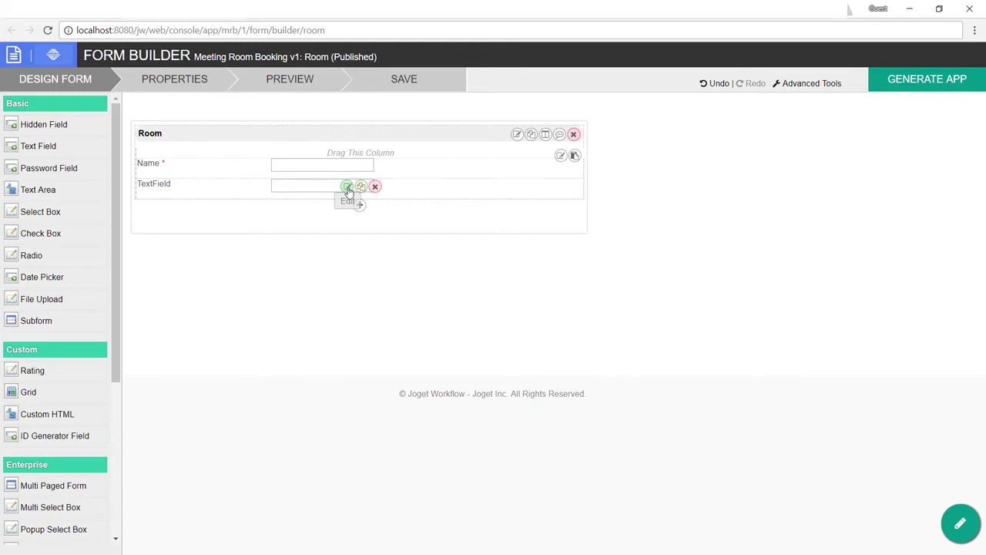
Step: Set the second text field to ID capacity with label Capacity
{"action": "left_click", "coordinate": [347, 189]}
{"action": "double_click", "coordinate": [357, 165]}
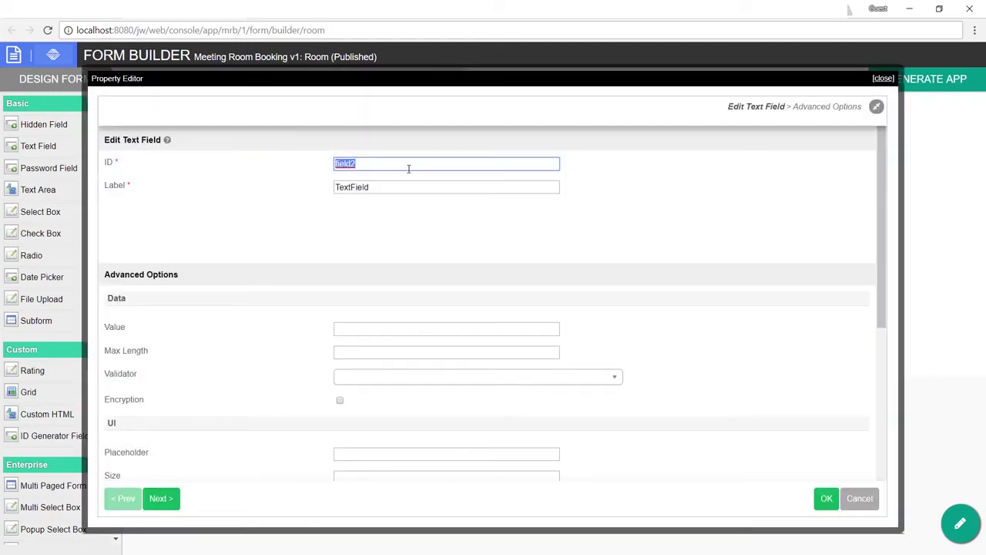
{"action": "type", "text": "capacity"}
{"action": "key", "text": "Tab"}
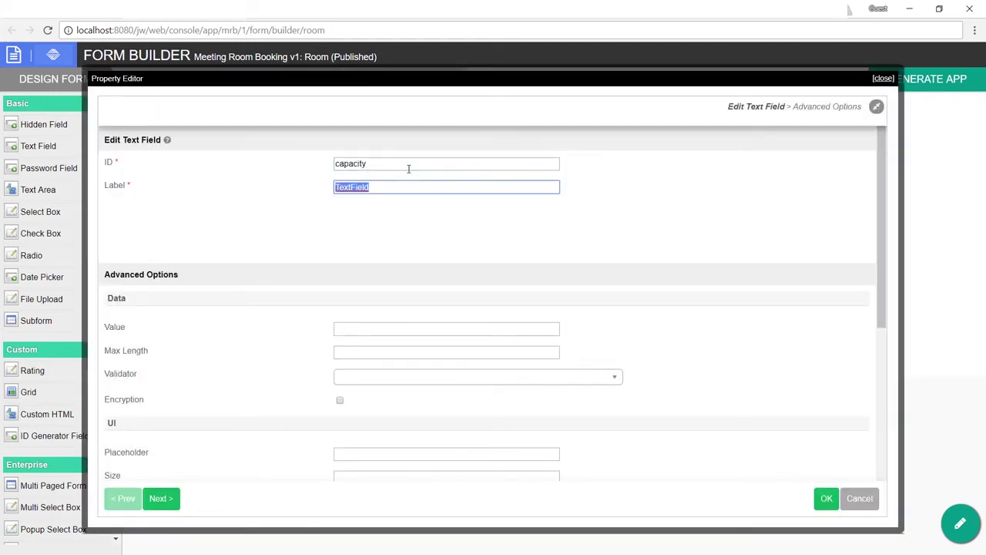
{"action": "type", "text": "Capacity"}
{"action": "left_click", "coordinate": [826, 497]}
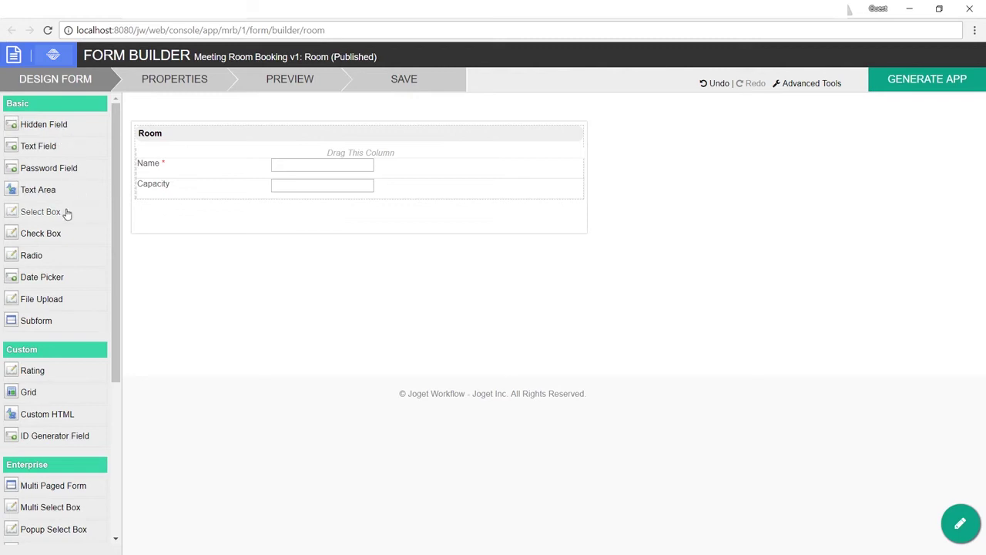
Step: Place a select box below Capacity with ID available and label Available
{"action": "left_click_drag", "start_coordinate": [67, 213], "coordinate": [346, 210]}
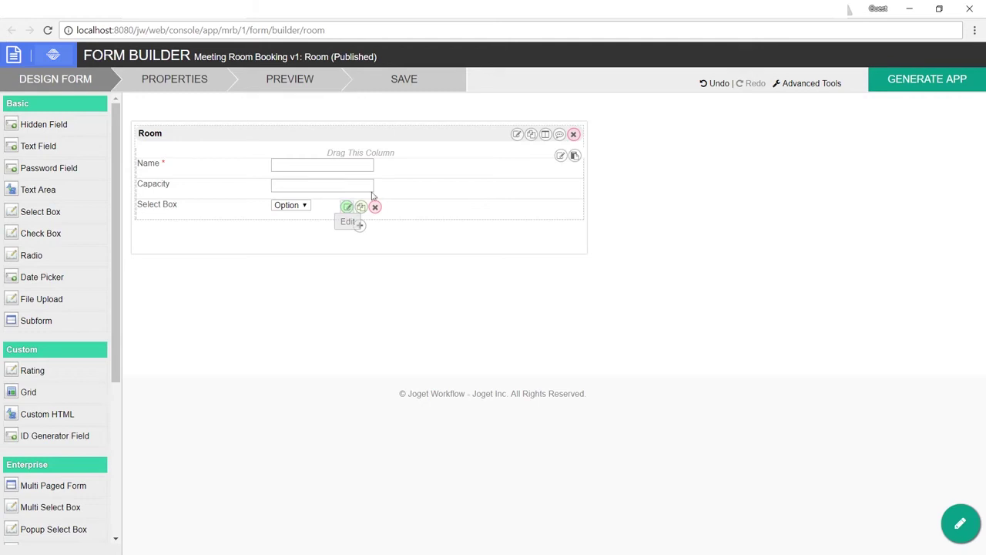
{"action": "left_click", "coordinate": [346, 205]}
{"action": "double_click", "coordinate": [397, 163]}
{"action": "type", "text": "av"}
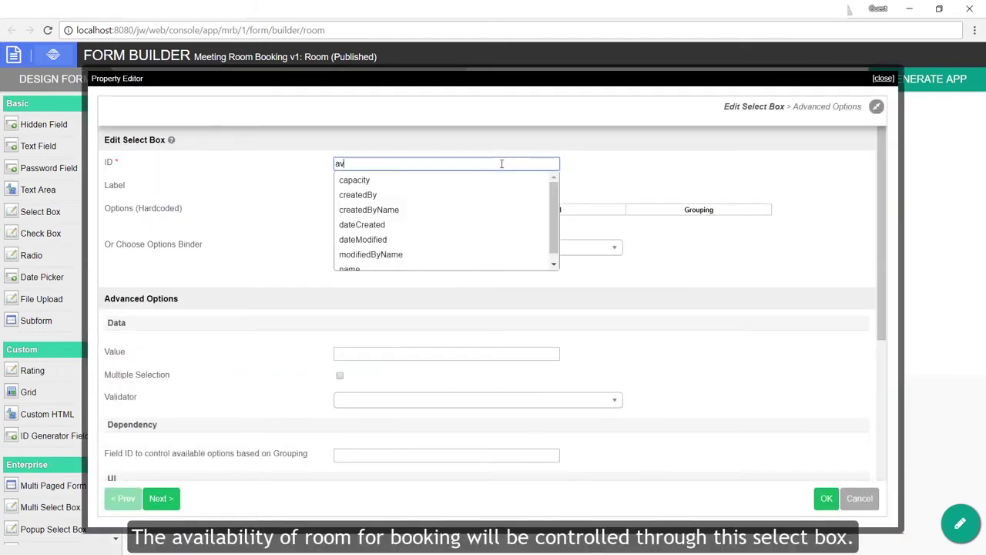
{"action": "type", "text": "ailable"}
{"action": "key", "text": "Tab"}
{"action": "type", "text": "Avail"}
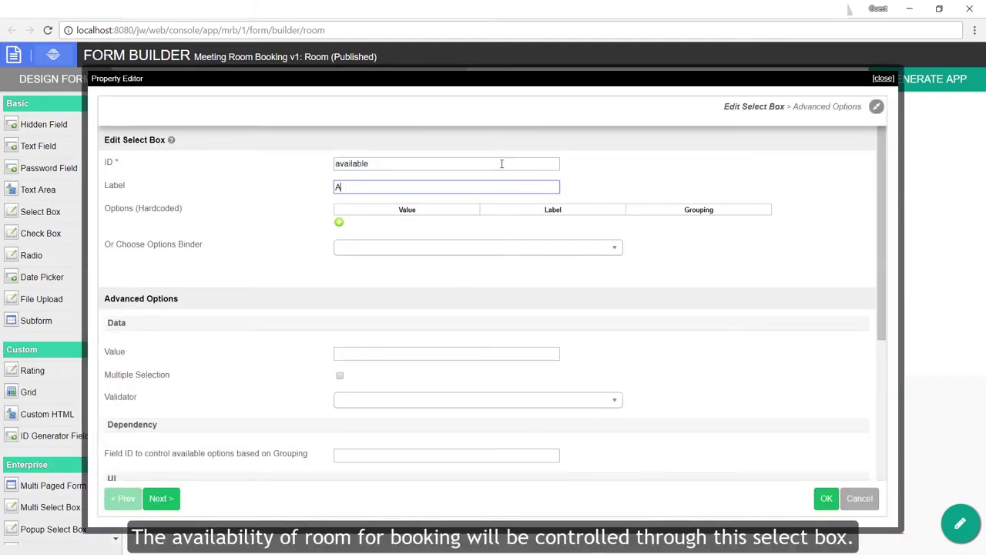
Step: Give the Available select box Yes/Yes and No/No options and save the Room form
{"action": "left_click", "coordinate": [339, 222]}
{"action": "left_click", "coordinate": [371, 225]}
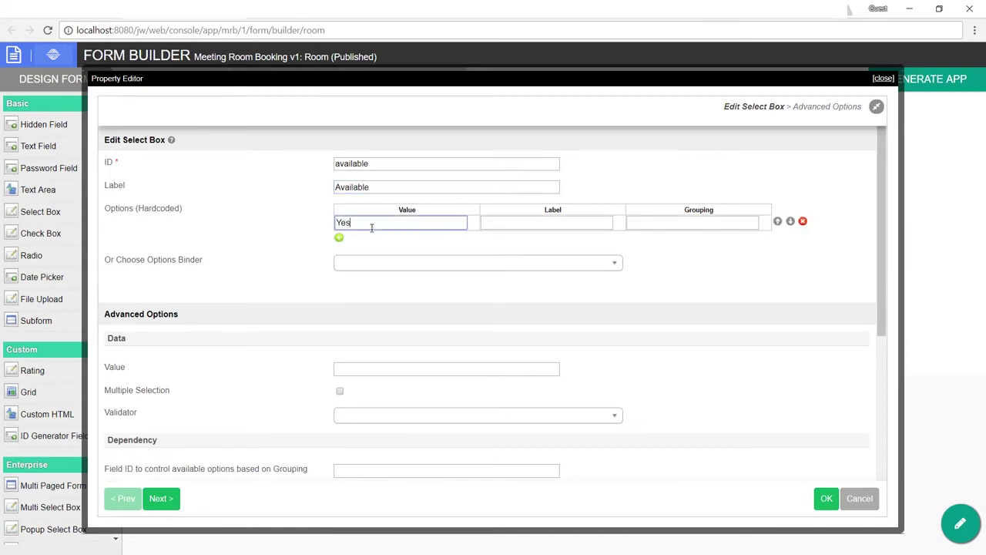
{"action": "left_click", "coordinate": [571, 223]}
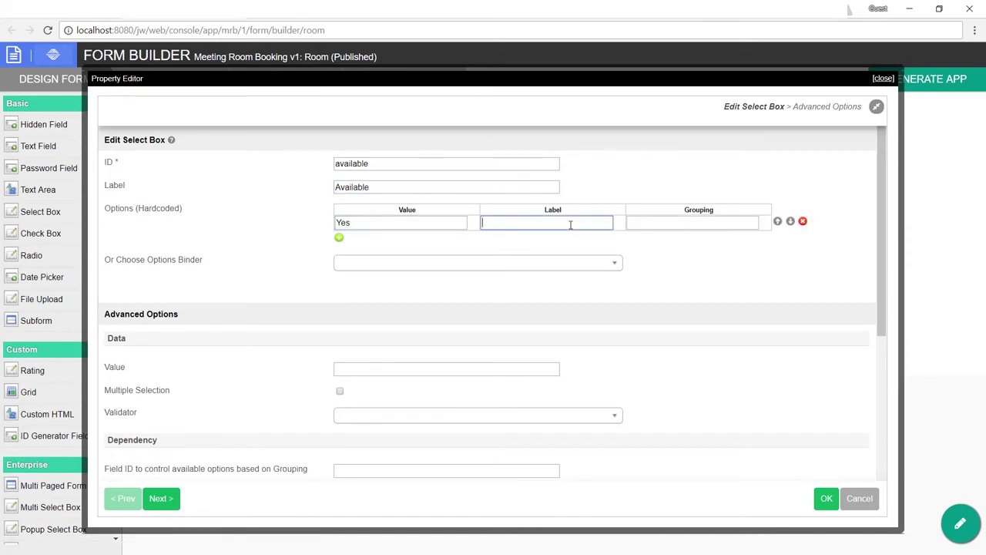
{"action": "left_click", "coordinate": [338, 239]}
{"action": "left_click", "coordinate": [360, 240]}
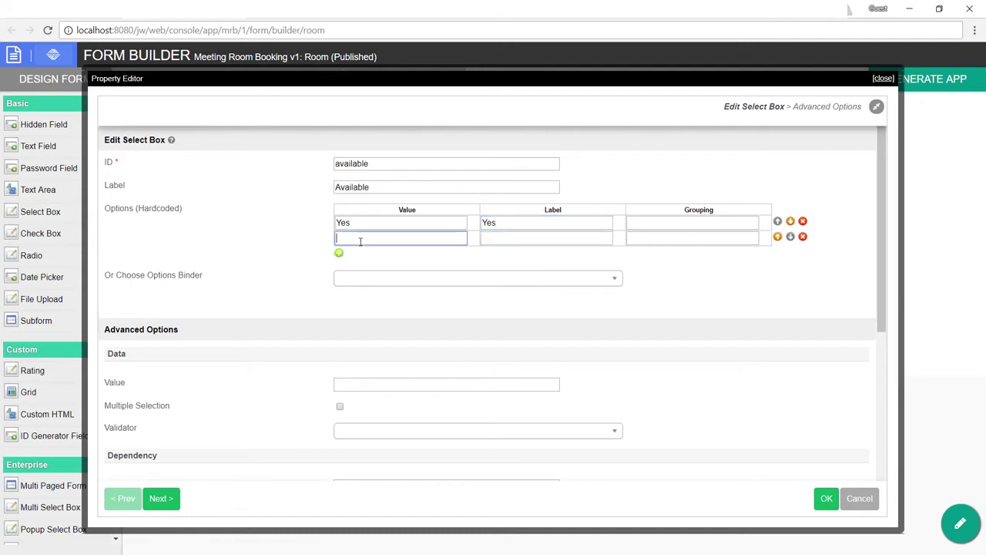
{"action": "left_click", "coordinate": [533, 240]}
{"action": "type", "text": "No"}
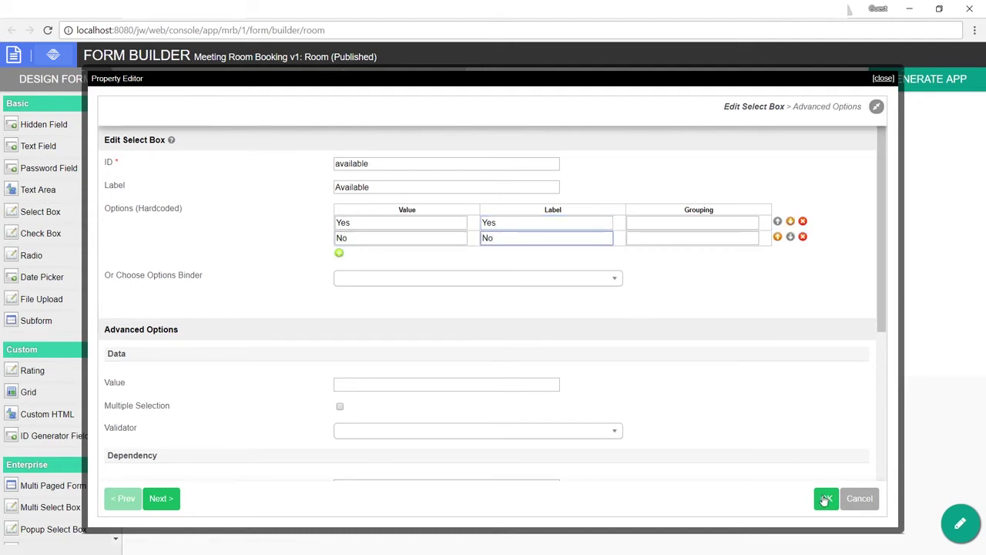
{"action": "left_click", "coordinate": [825, 499]}
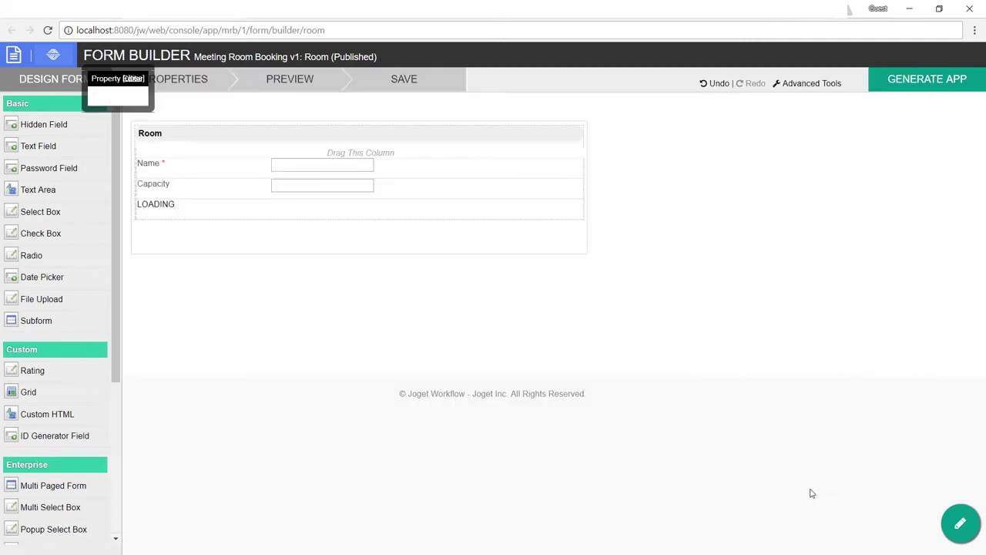
{"action": "left_click", "coordinate": [414, 85]}
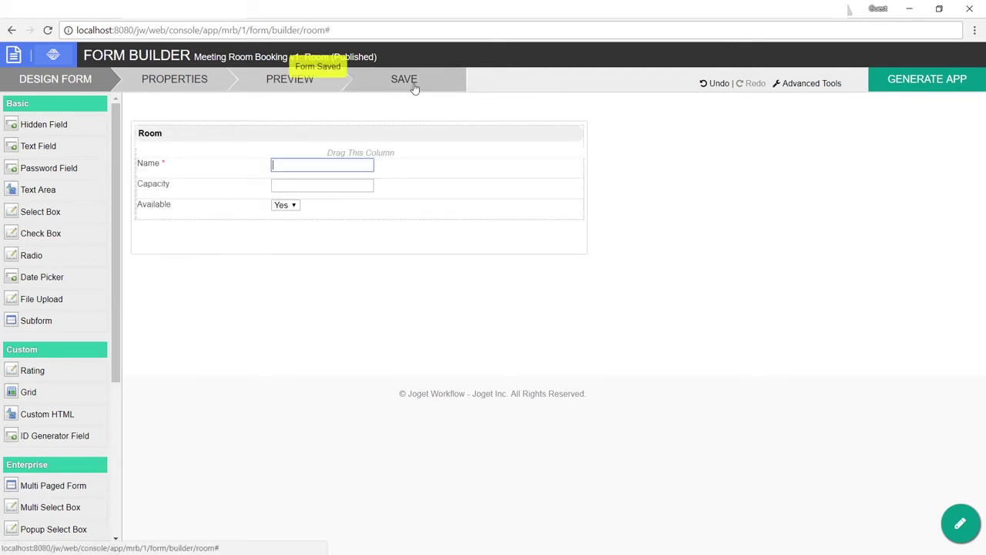
Step: Generate CRUD pages for the Room form with the app generator
{"action": "left_click", "coordinate": [915, 84]}
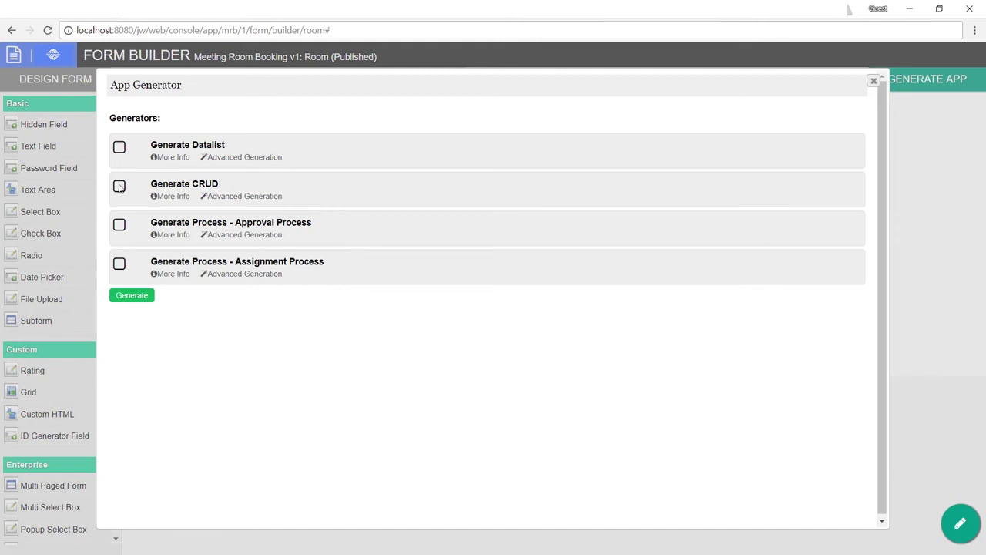
{"action": "left_click", "coordinate": [143, 295]}
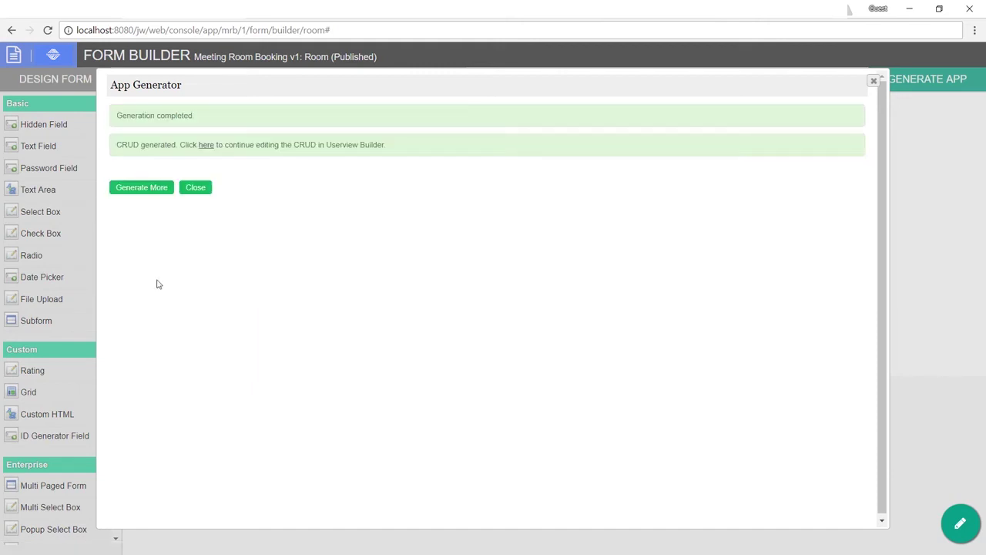
{"action": "left_click", "coordinate": [194, 188]}
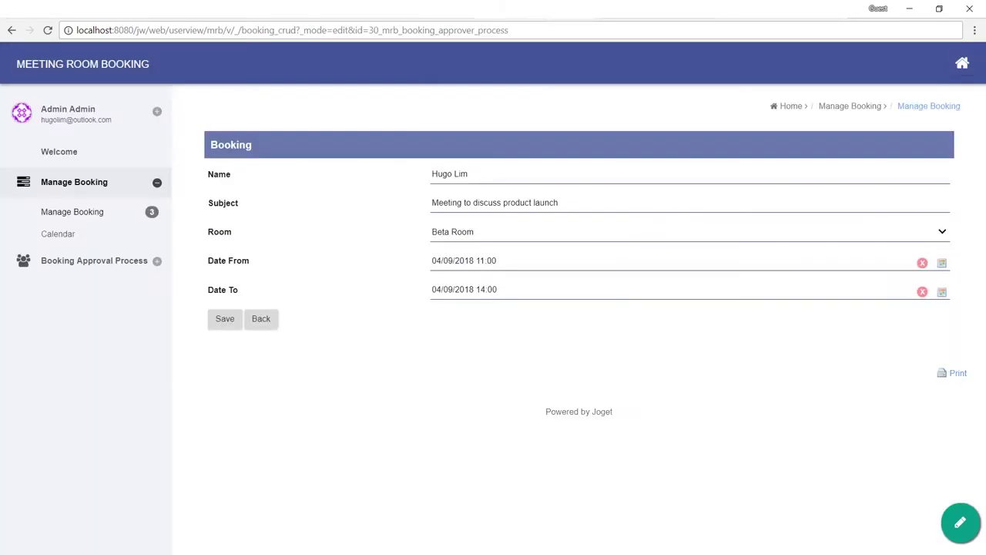
Step: In Manage Room, add Alpha Room with capacity 10pax and a Beta Room record
{"action": "left_click", "coordinate": [103, 69]}
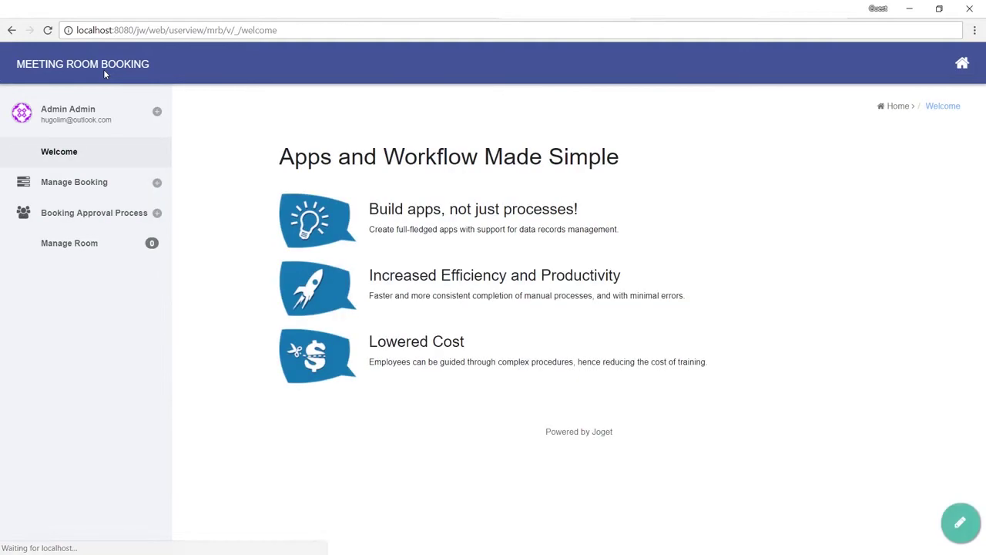
{"action": "left_click", "coordinate": [121, 245]}
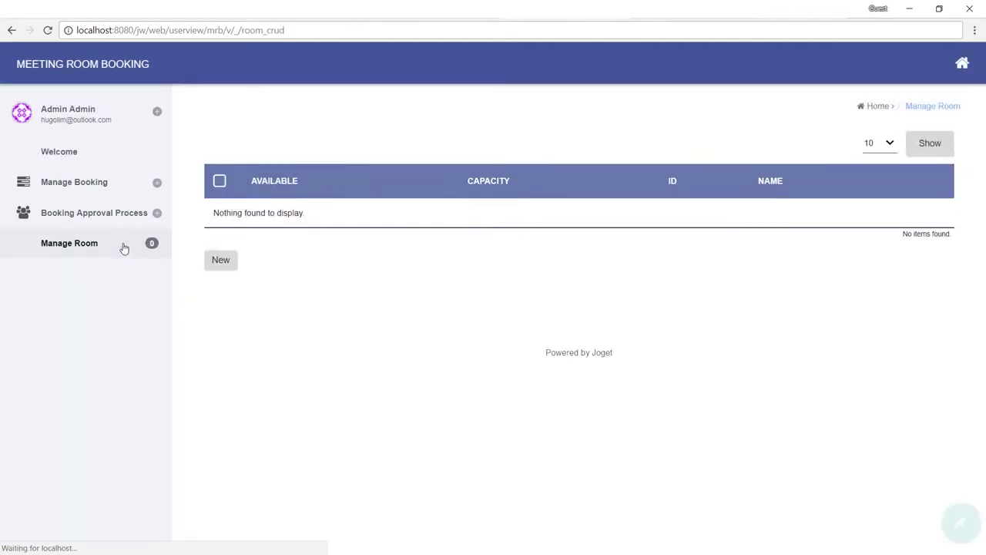
{"action": "left_click", "coordinate": [222, 258]}
{"action": "type", "text": "Alpha "}
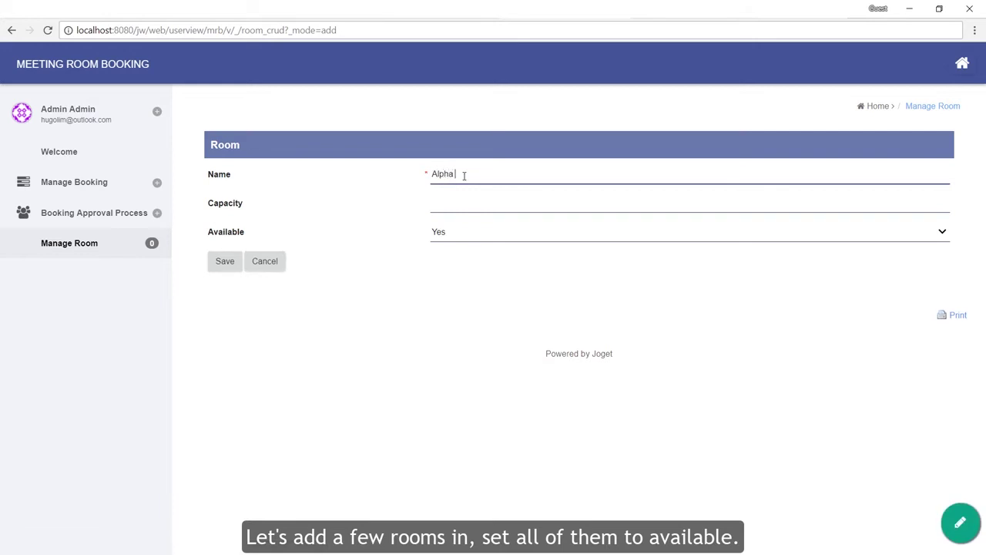
{"action": "type", "text": "Room"}
{"action": "key", "text": "Tab"}
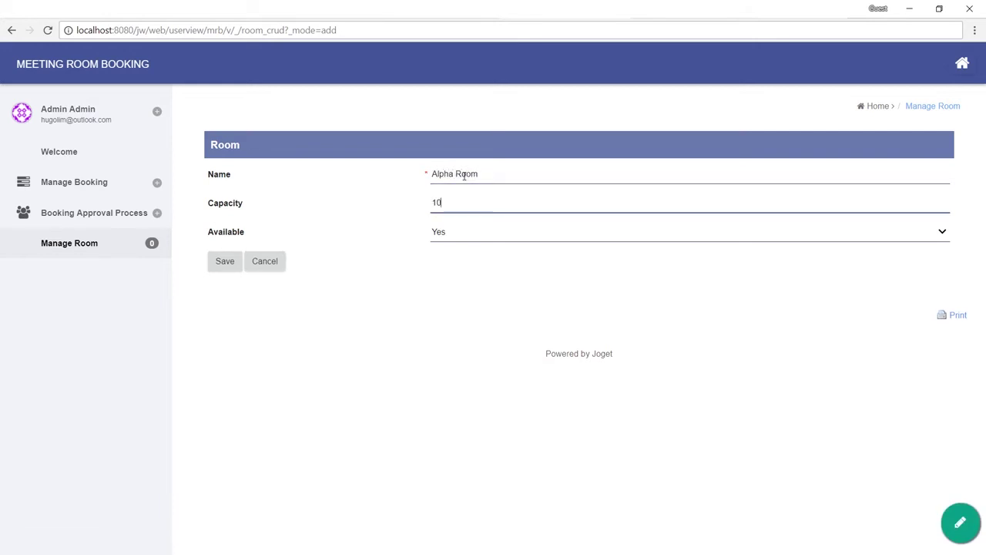
{"action": "type", "text": "10pax"}
{"action": "left_click", "coordinate": [229, 262]}
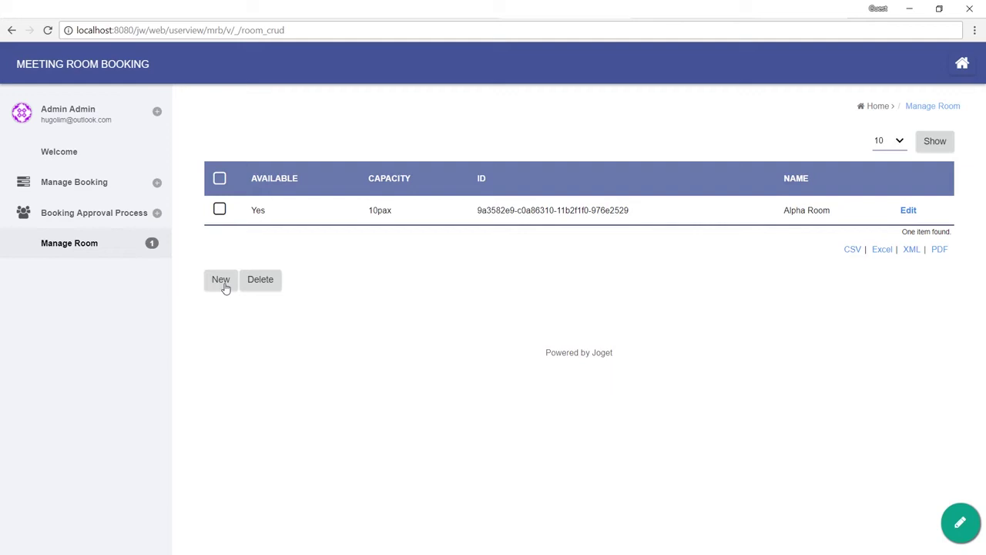
{"action": "left_click", "coordinate": [224, 283]}
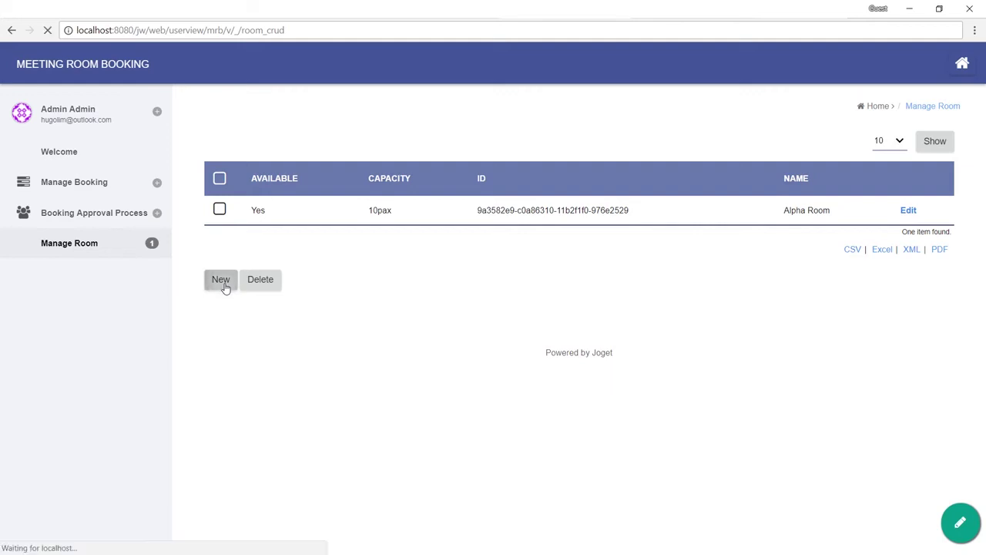
{"action": "left_click", "coordinate": [489, 174]}
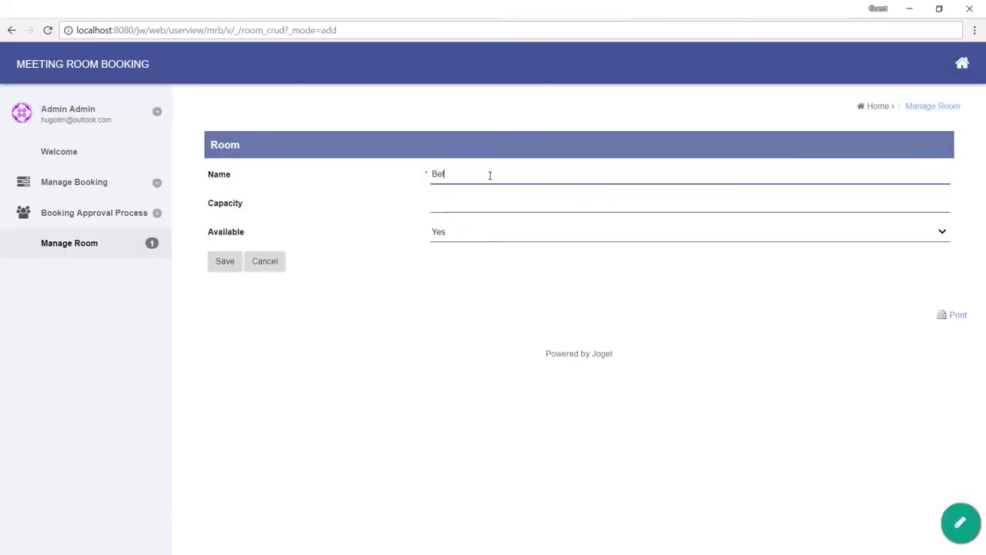
{"action": "type", "text": "Beta Room"}
{"action": "key", "text": "Tab"}
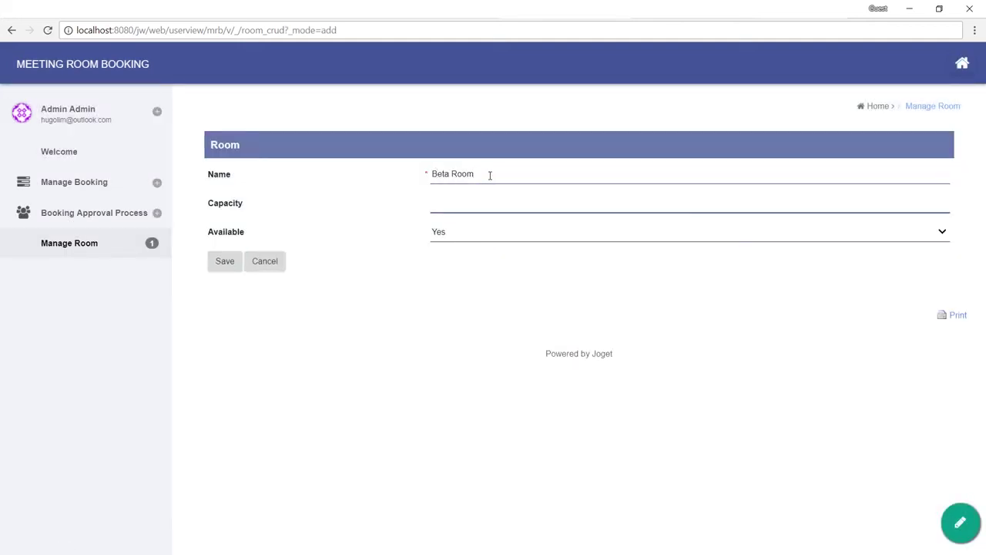
{"action": "left_click", "coordinate": [225, 262]}
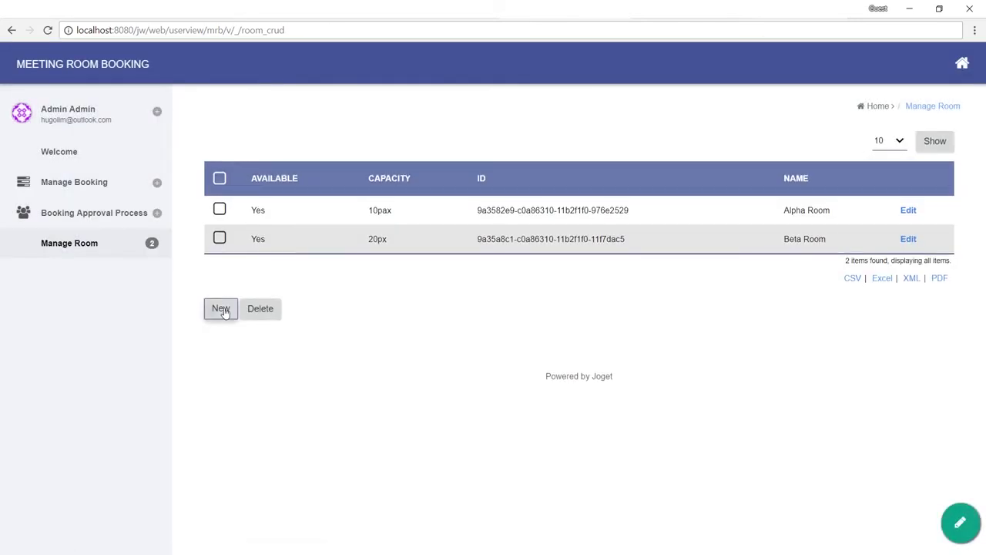
Step: Add Gamma Room with capacity Boardroom, then open the room list's design via Quick Edit
{"action": "left_click", "coordinate": [221, 309]}
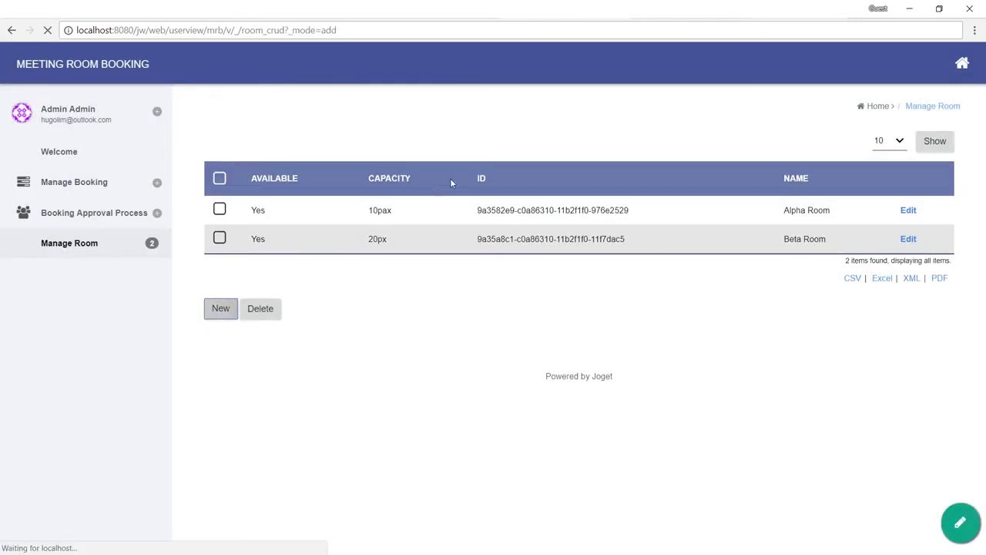
{"action": "left_click", "coordinate": [487, 176]}
{"action": "type", "text": "Gamma "}
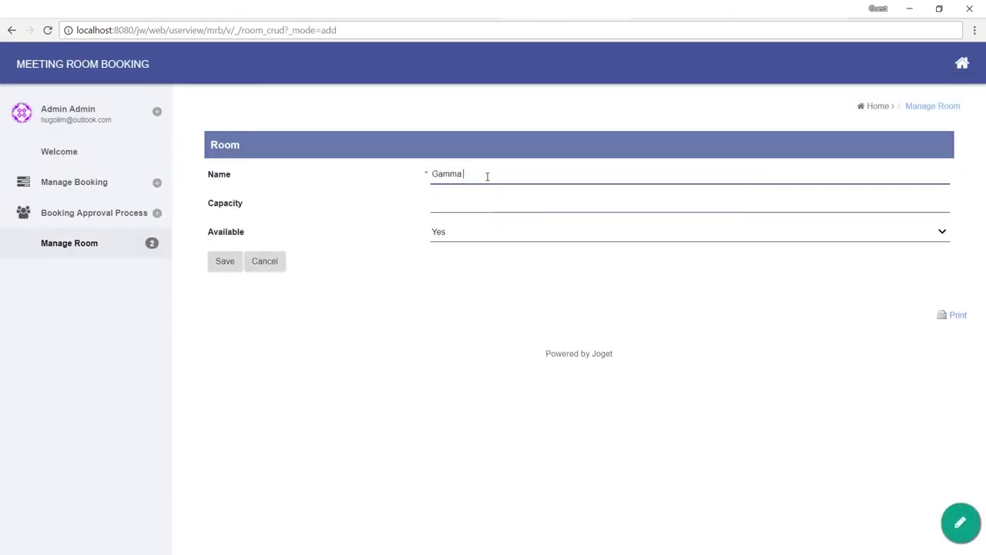
{"action": "type", "text": "Room"}
{"action": "key", "text": "Tab"}
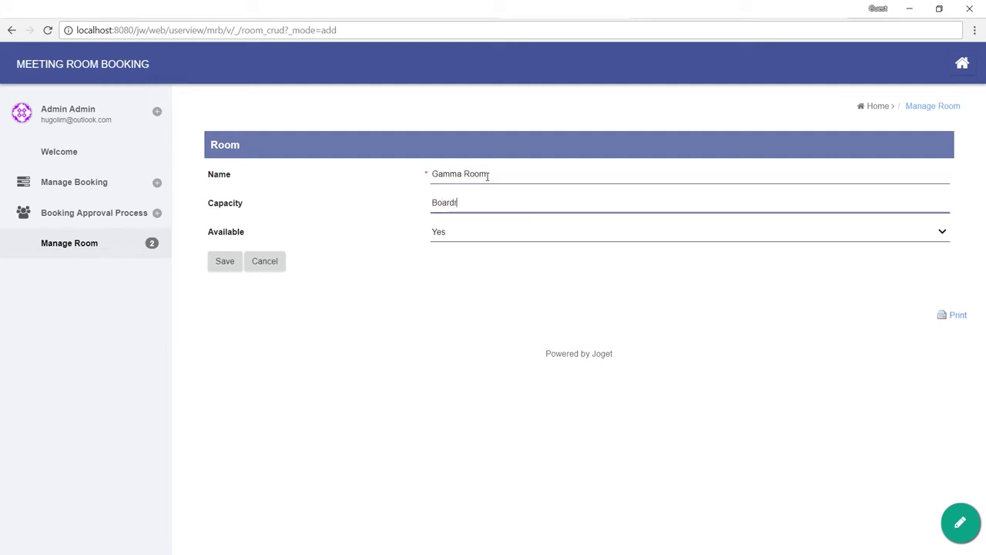
{"action": "type", "text": "Boardroom good for 30 people"}
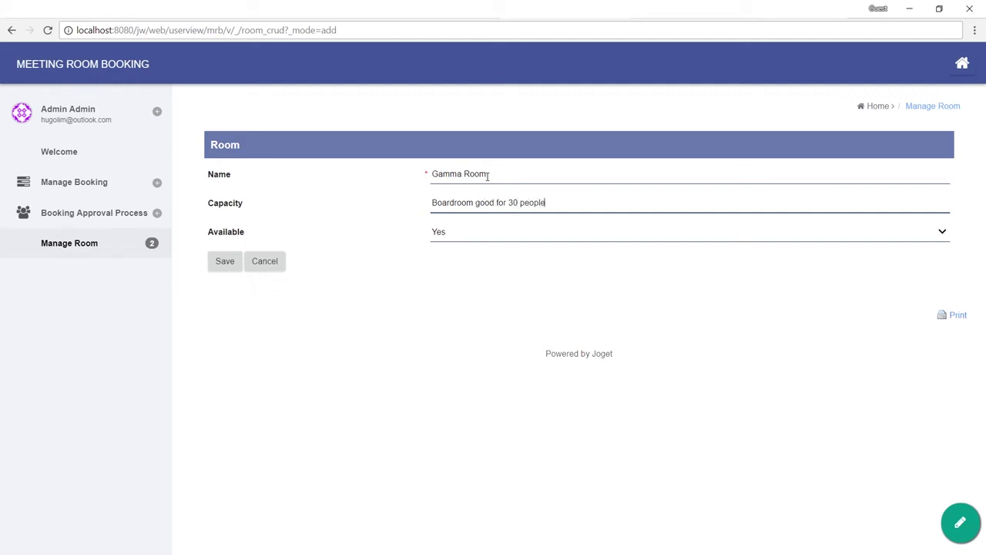
{"action": "left_click", "coordinate": [218, 265]}
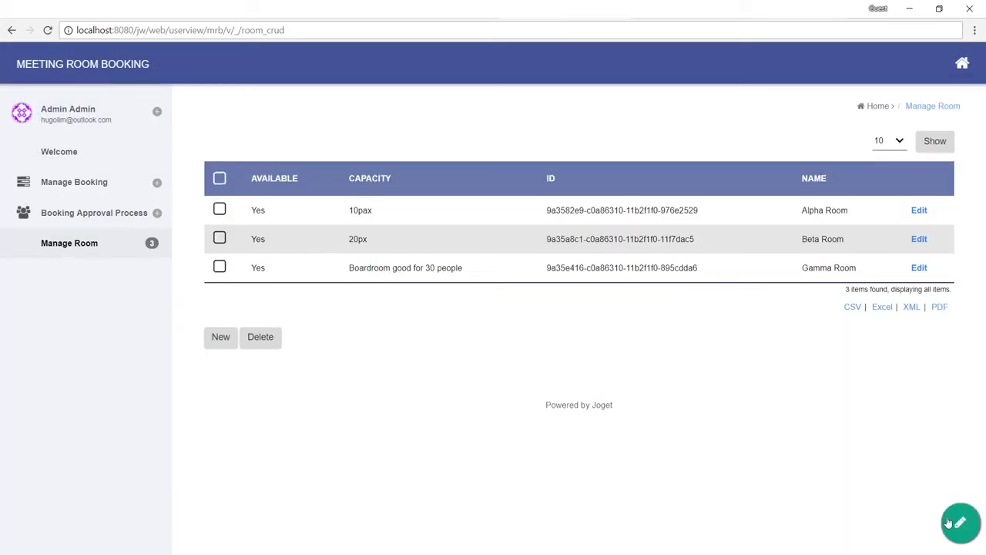
{"action": "left_click", "coordinate": [949, 523]}
{"action": "left_click", "coordinate": [267, 153]}
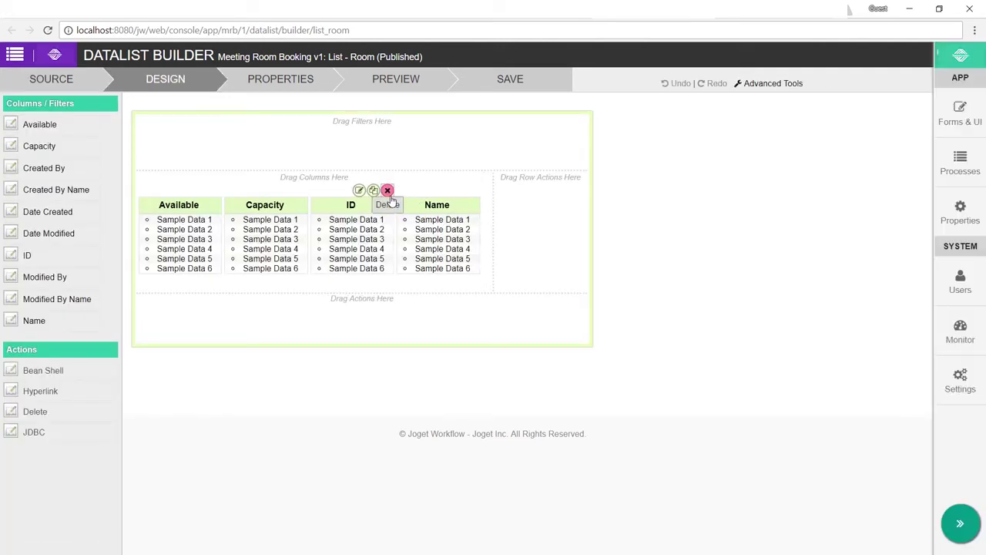
Step: Remove the ID column, move Name to the front, save the list, and reload Manage Room
{"action": "left_click", "coordinate": [388, 191]}
{"action": "left_click_drag", "start_coordinate": [350, 204], "coordinate": [181, 205]}
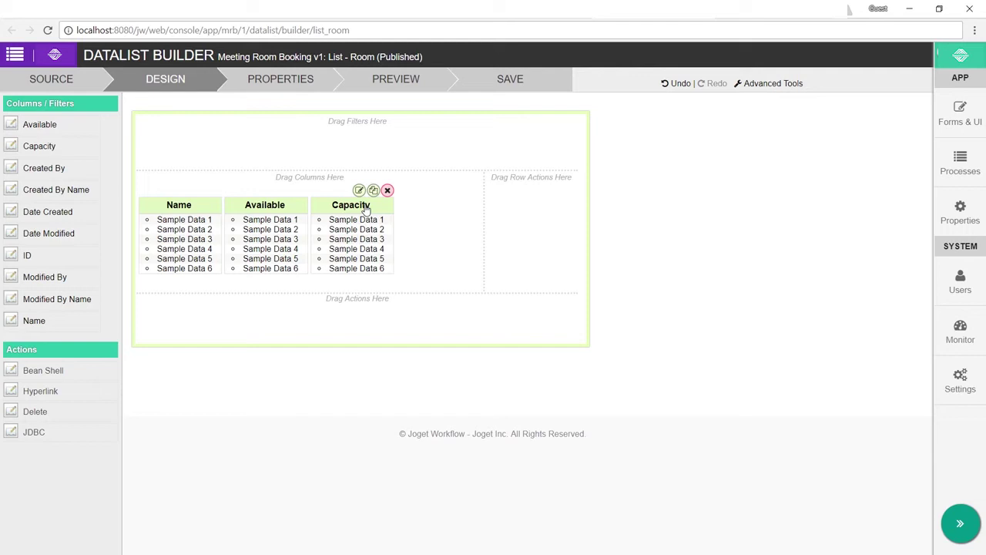
{"action": "left_click", "coordinate": [511, 80]}
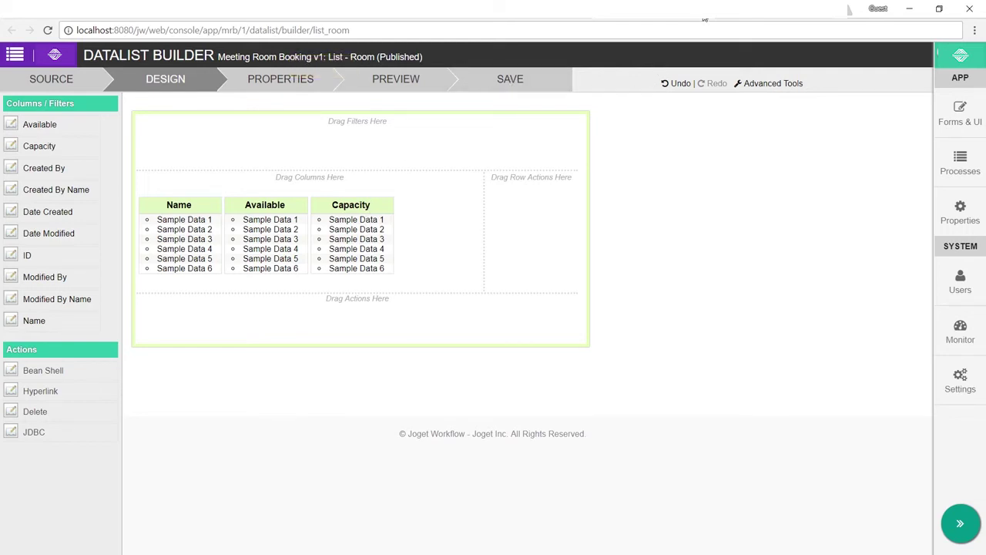
{"action": "left_click", "coordinate": [562, 19]}
{"action": "left_click", "coordinate": [73, 258]}
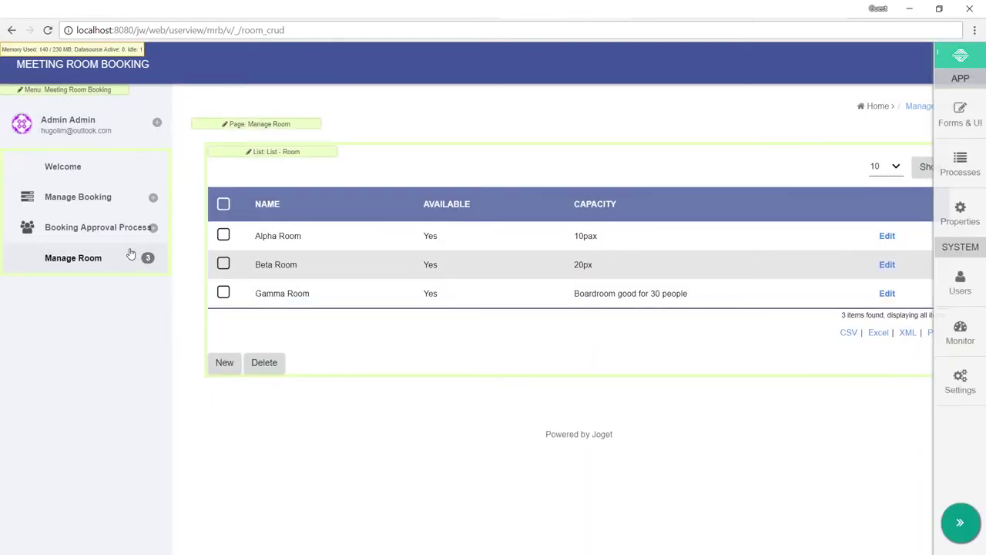
Step: Confirm the Submit Booking Room dropdown still shows only the old hard-coded rooms
{"action": "left_click", "coordinate": [104, 235]}
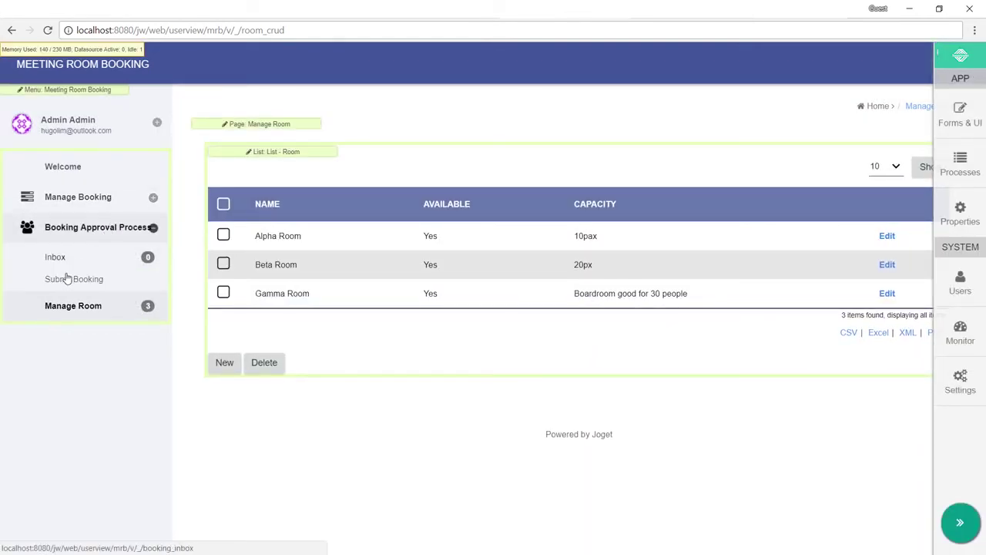
{"action": "left_click", "coordinate": [70, 278]}
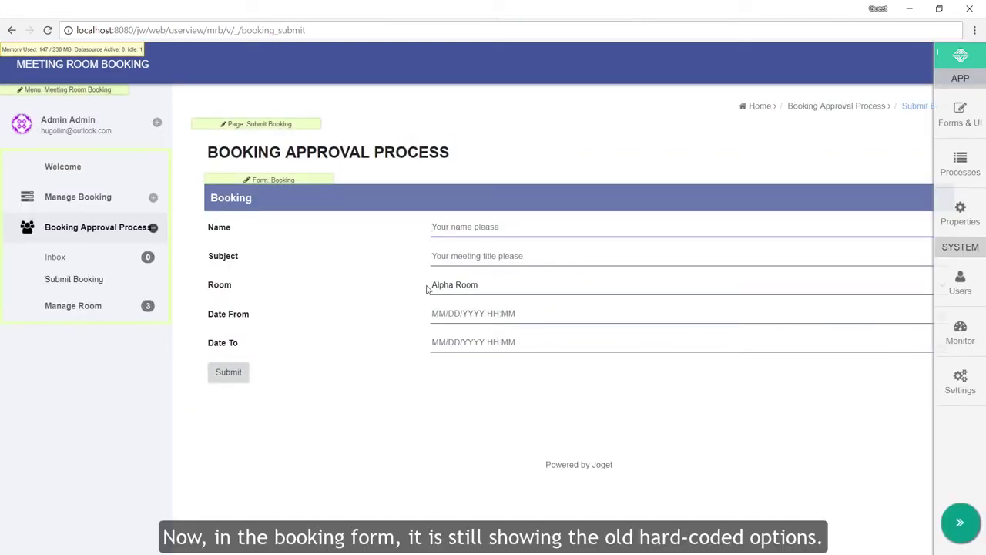
{"action": "left_click", "coordinate": [467, 284]}
{"action": "left_click", "coordinate": [462, 296]}
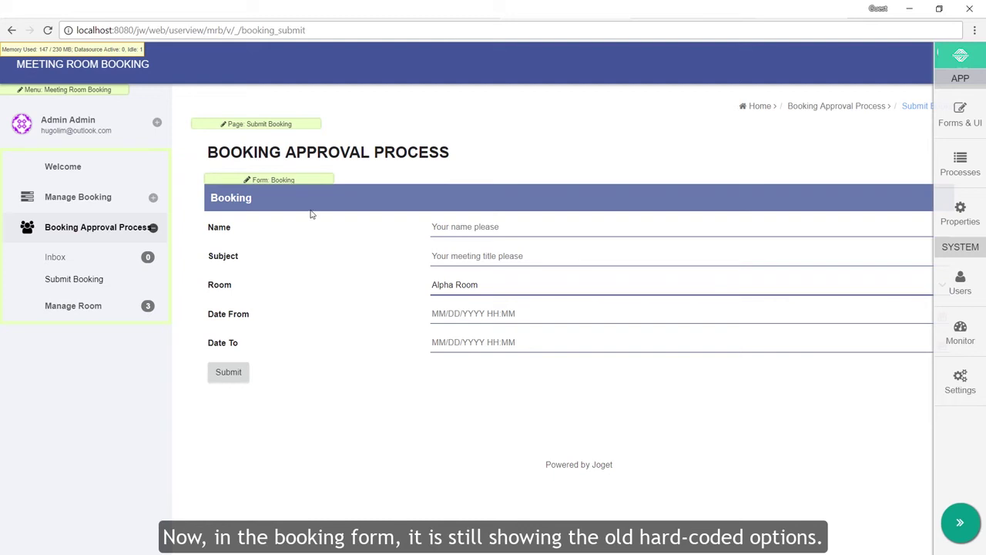
{"action": "key", "text": "alt+Tab"}
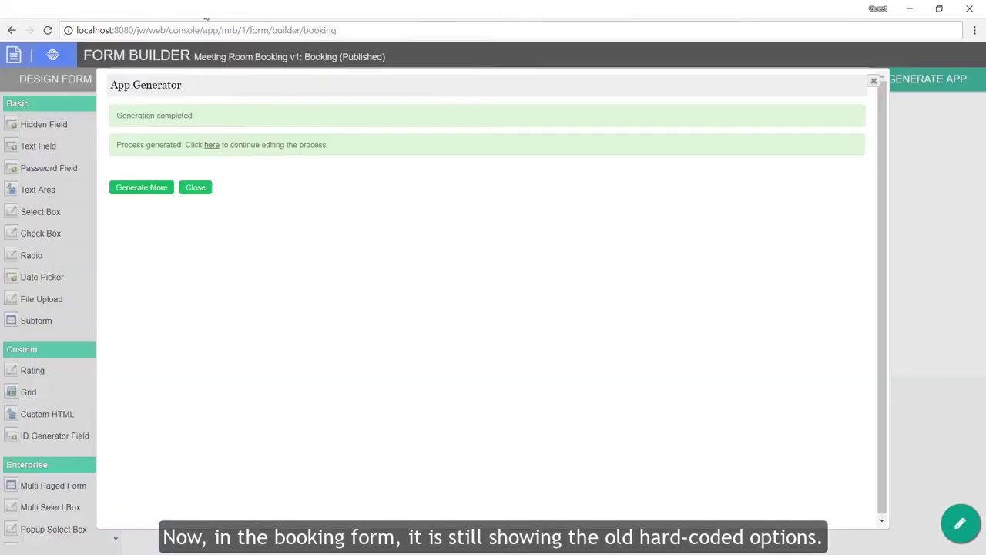
Step: Replace the Room field's fixed options with a Default Form Options Binder using Room form names
{"action": "left_click", "coordinate": [872, 81]}
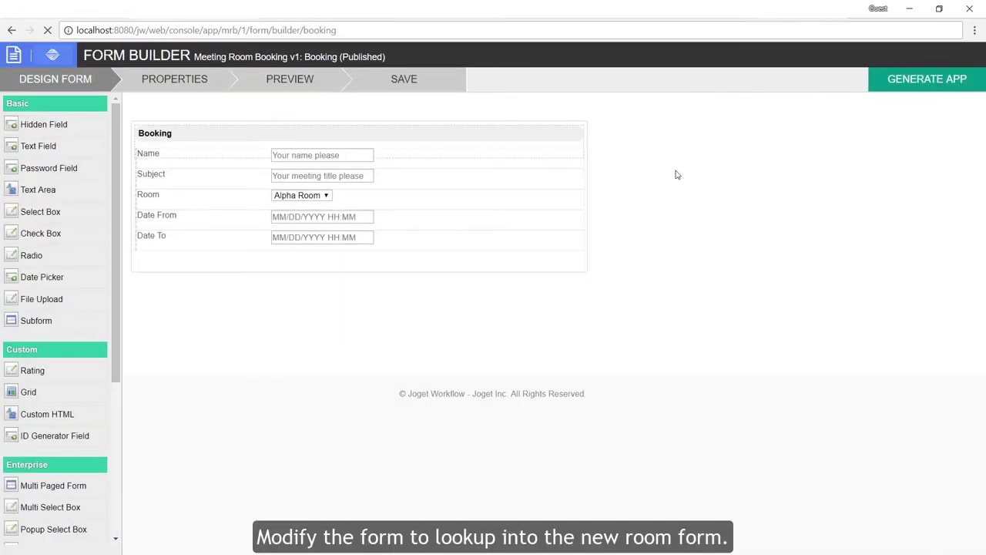
{"action": "mouse_move", "coordinate": [293, 222]}
{"action": "left_click", "coordinate": [349, 208]}
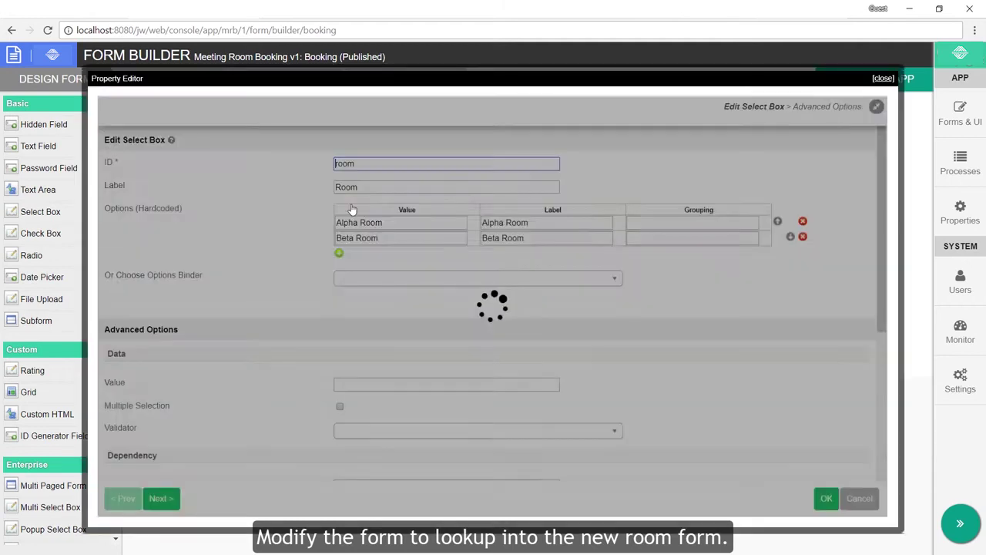
{"action": "left_click", "coordinate": [803, 221]}
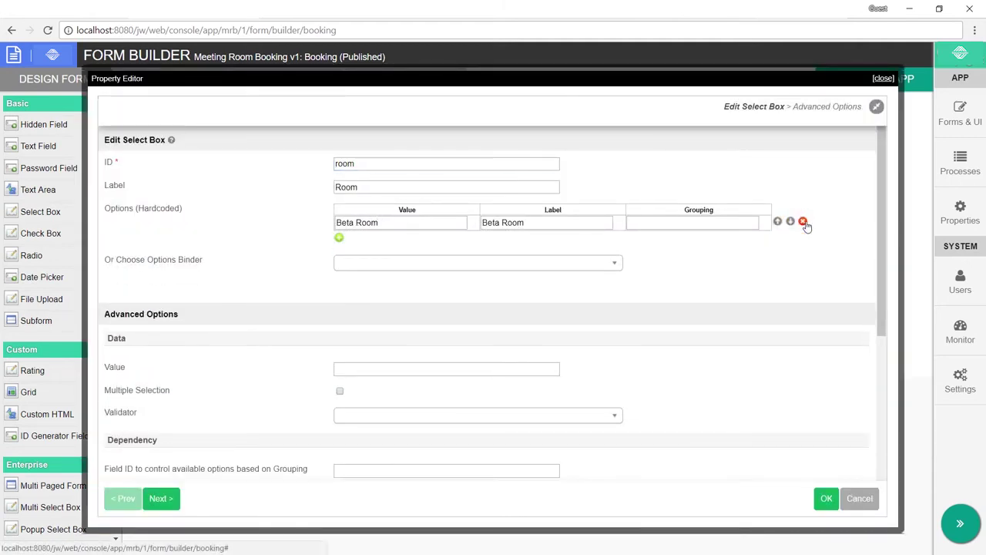
{"action": "left_click", "coordinate": [803, 221]}
{"action": "left_click", "coordinate": [515, 255]}
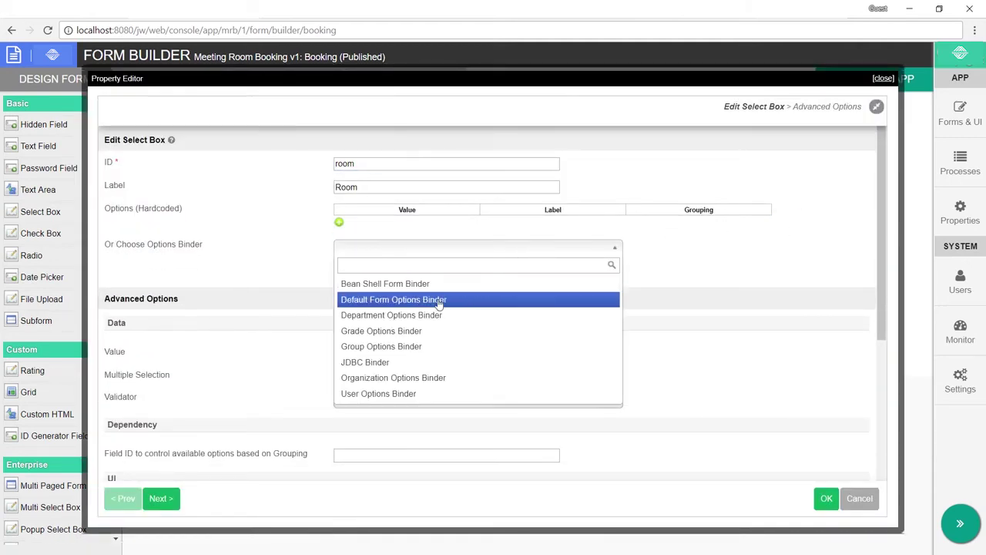
{"action": "left_click", "coordinate": [439, 302]}
{"action": "scroll", "coordinate": [439, 305], "scroll_direction": "down", "scroll_amount": 1}
{"action": "left_click", "coordinate": [440, 287]}
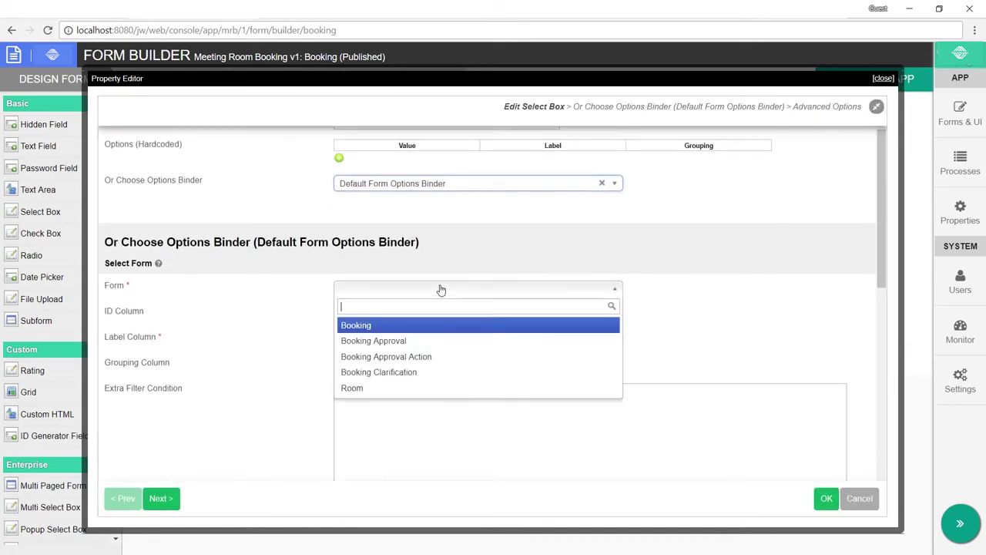
{"action": "left_click", "coordinate": [375, 387]}
{"action": "left_click", "coordinate": [402, 336]}
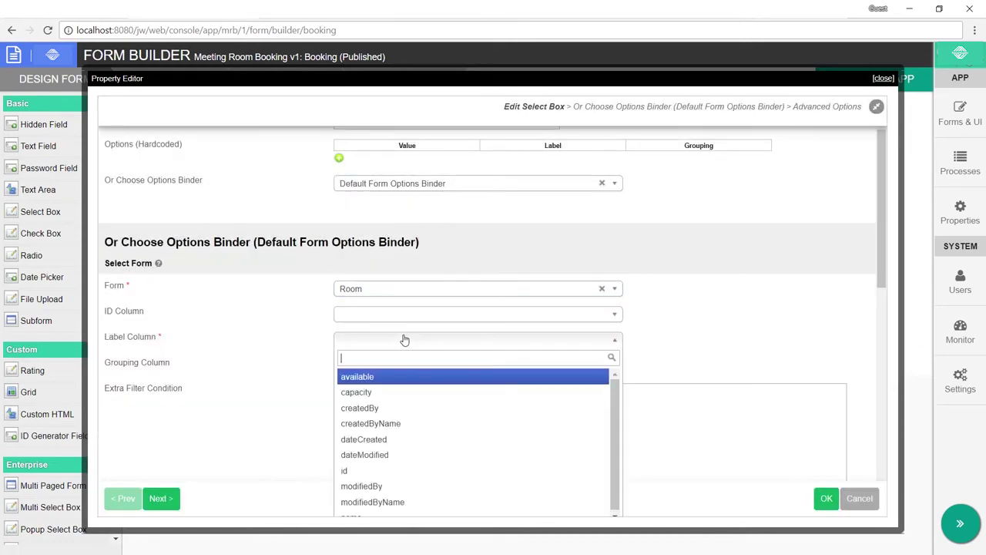
{"action": "scroll", "coordinate": [497, 314], "scroll_direction": "down", "scroll_amount": 2}
{"action": "left_click", "coordinate": [425, 389]}
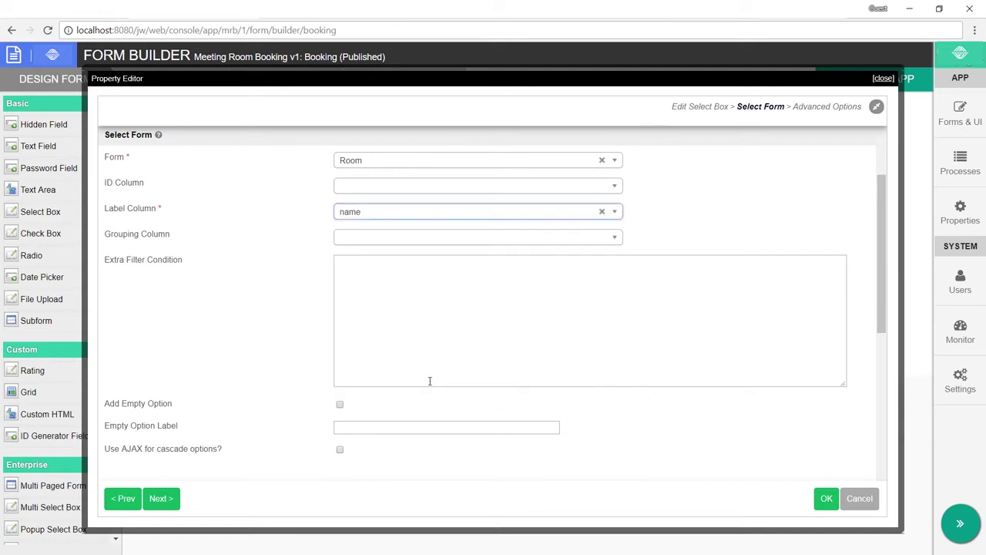
{"action": "left_click", "coordinate": [825, 499]}
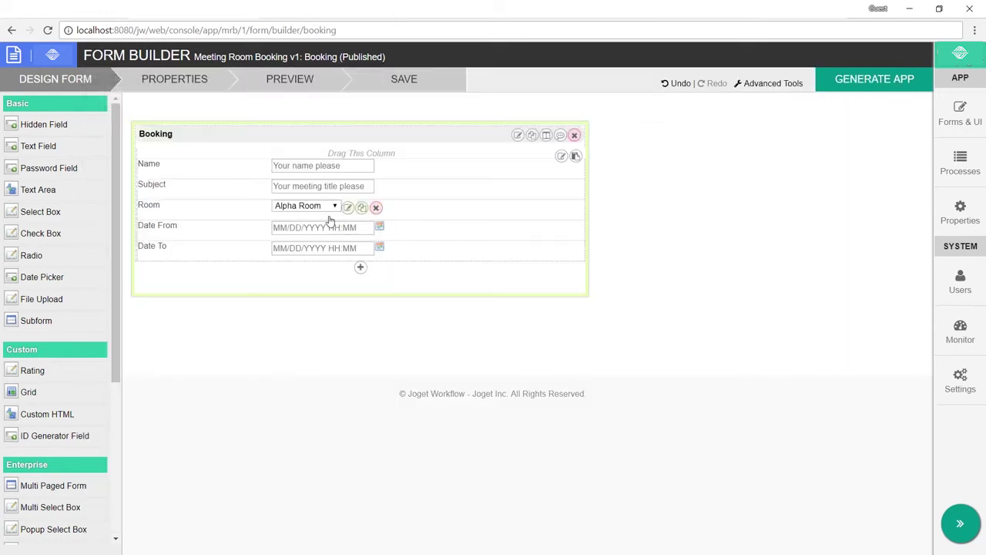
Step: Preview the Booking form to confirm Room lists Alpha, Beta and Gamma Room
{"action": "left_click", "coordinate": [324, 81]}
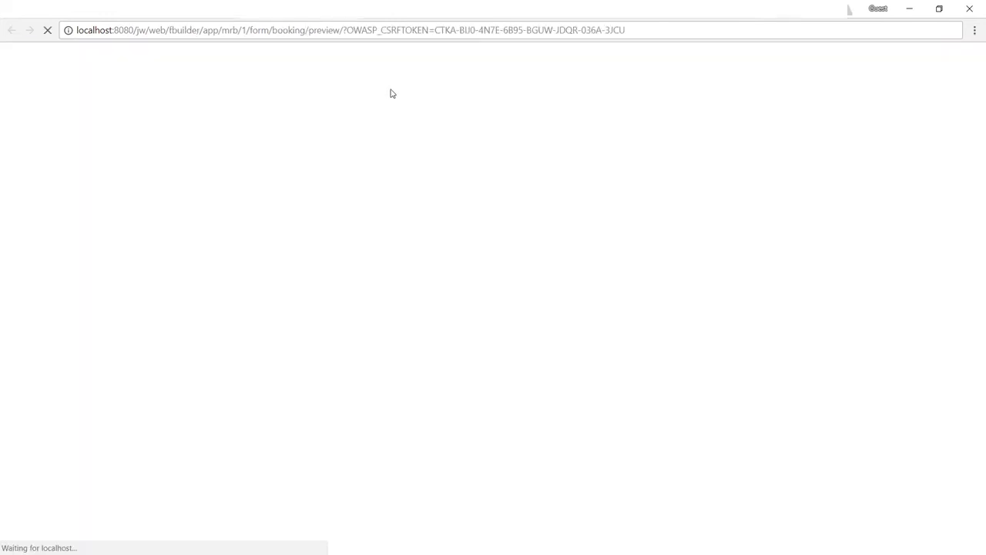
{"action": "left_click", "coordinate": [359, 142]}
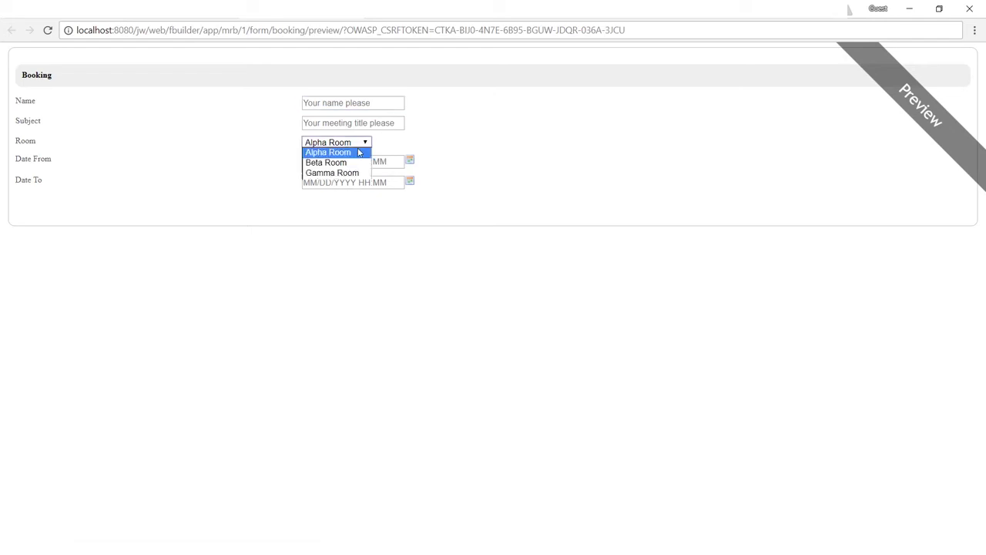
{"action": "left_click", "coordinate": [416, 141]}
{"action": "left_click", "coordinate": [968, 8]}
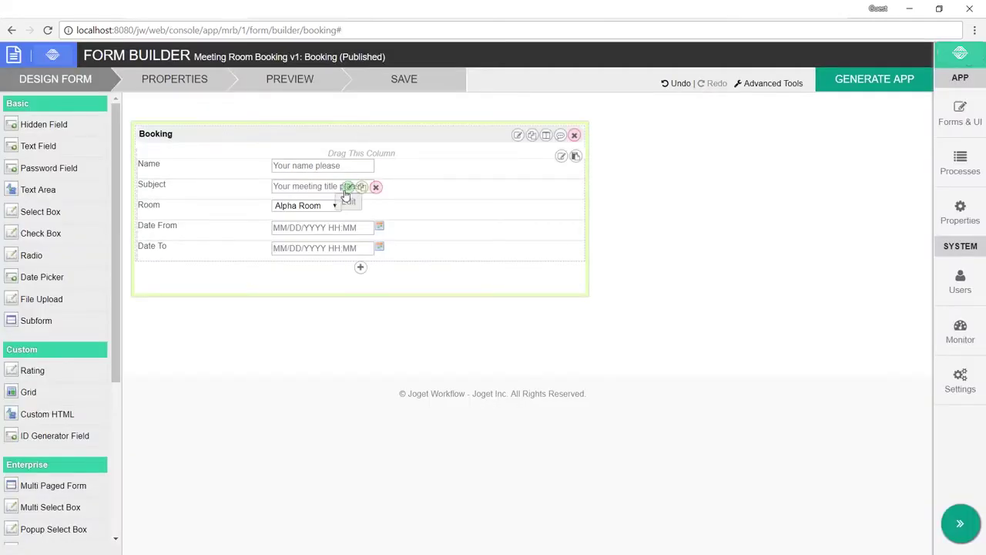
Step: Add a read-only Room AJAX Subform above Date From, reloading on parent field room
{"action": "scroll", "coordinate": [77, 308], "scroll_direction": "down", "scroll_amount": 5}
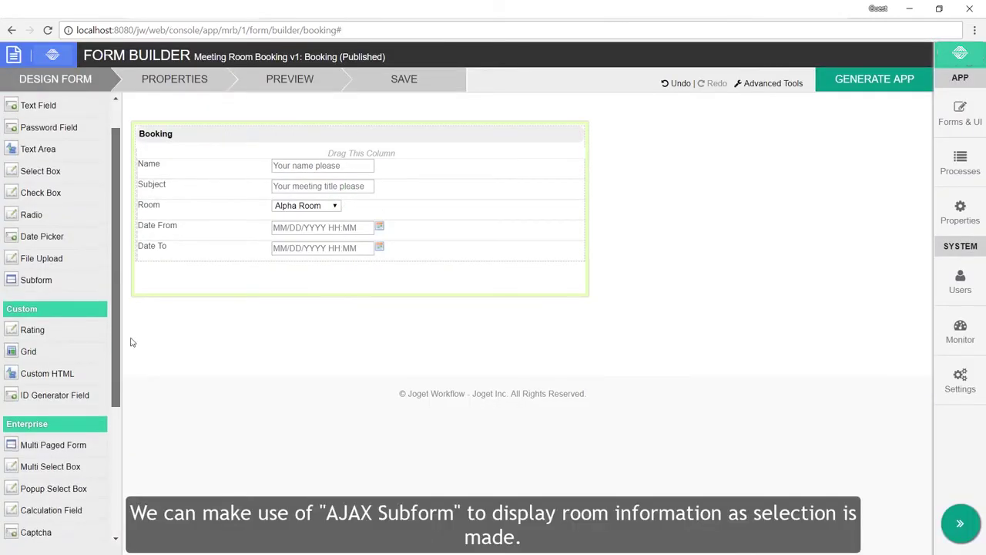
{"action": "left_click_drag", "start_coordinate": [71, 400], "coordinate": [346, 231]}
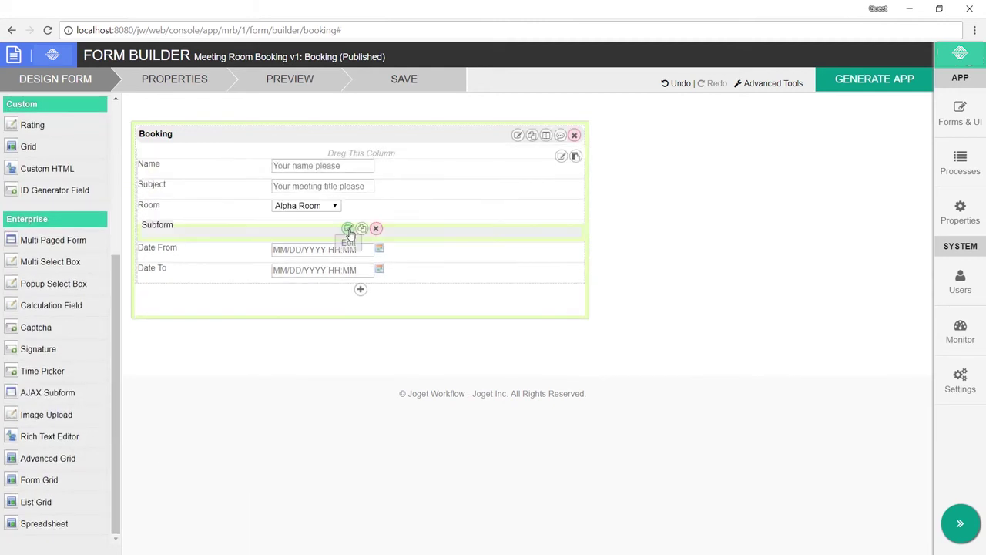
{"action": "left_click", "coordinate": [353, 230]}
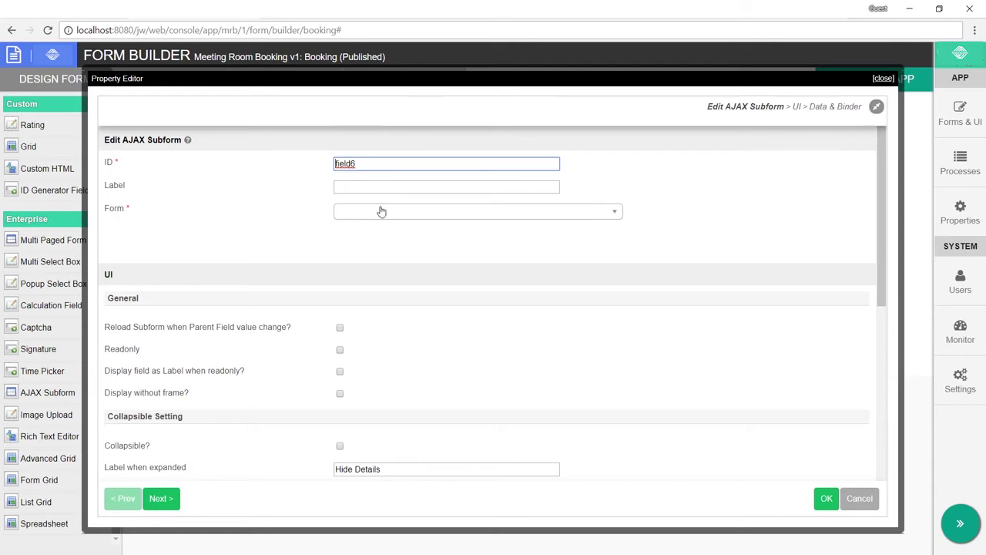
{"action": "left_click", "coordinate": [381, 211]}
{"action": "left_click", "coordinate": [366, 313]}
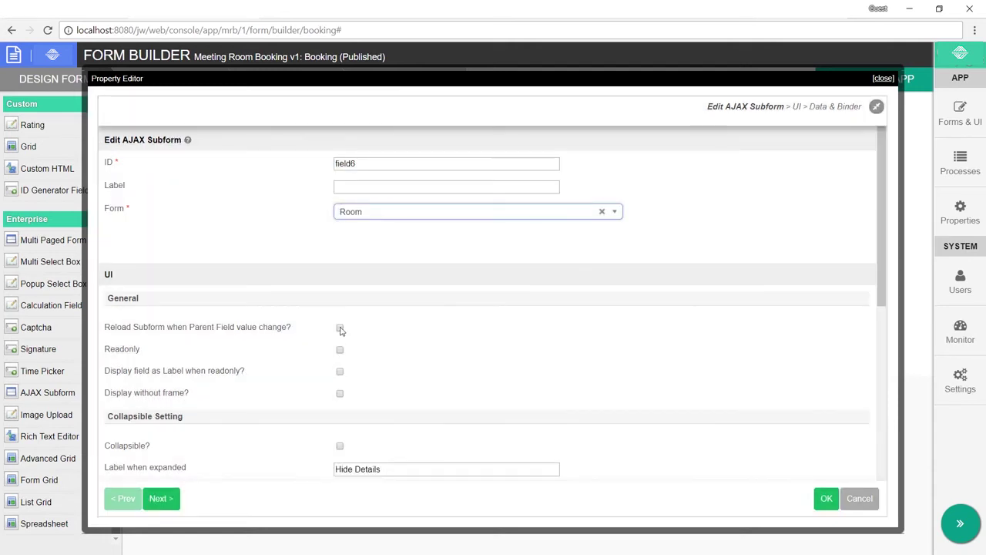
{"action": "left_click", "coordinate": [340, 328]}
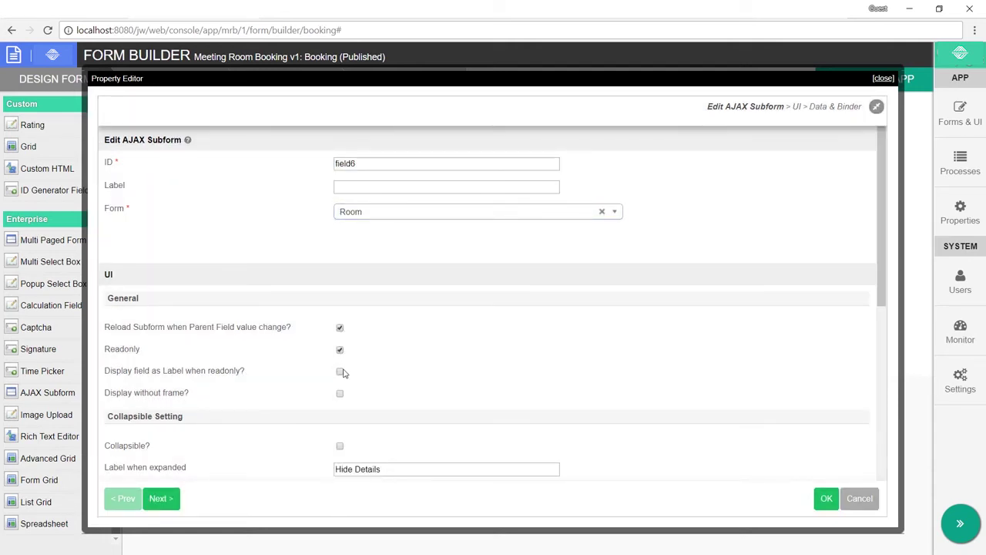
{"action": "scroll", "coordinate": [405, 341], "scroll_direction": "down", "scroll_amount": 10}
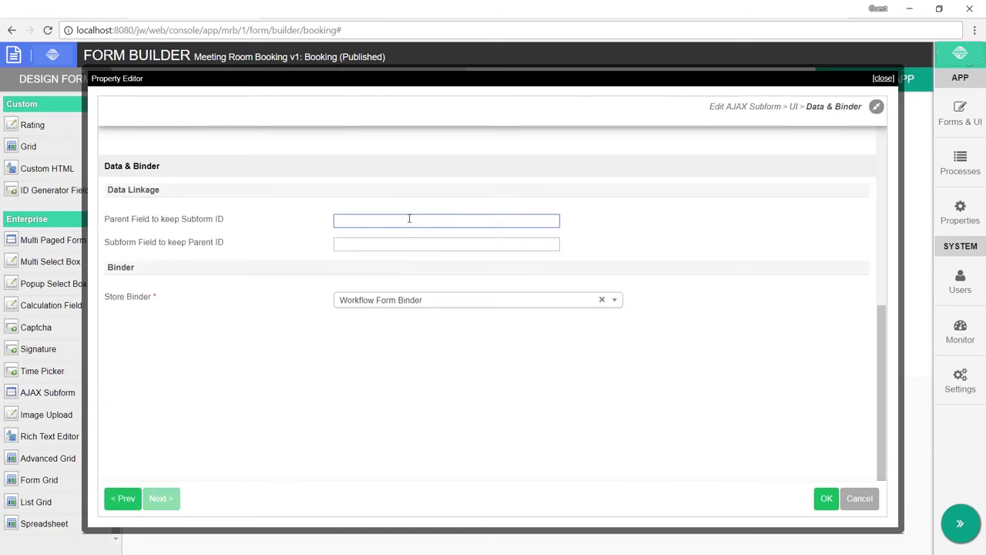
{"action": "type", "text": "roo"}
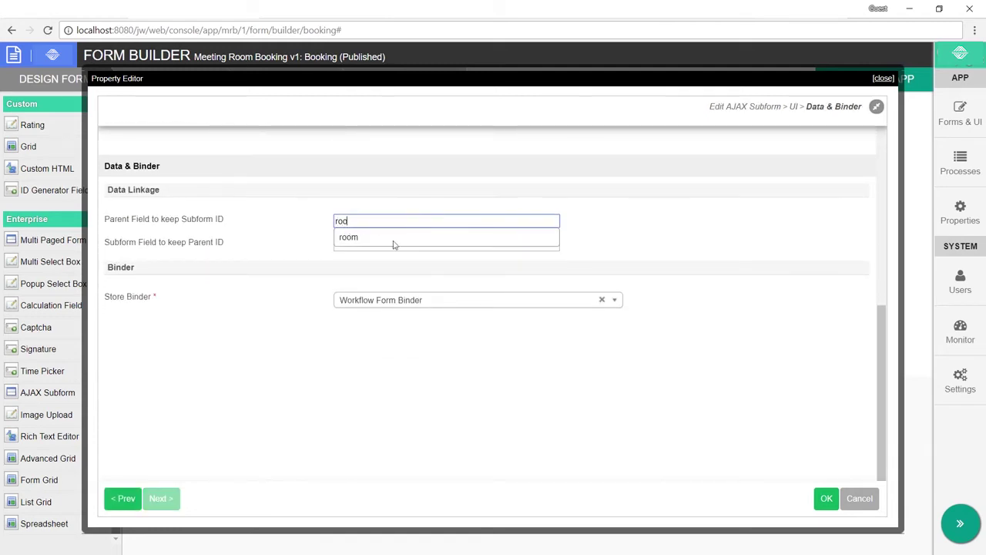
{"action": "left_click", "coordinate": [392, 244]}
{"action": "left_click", "coordinate": [825, 498]}
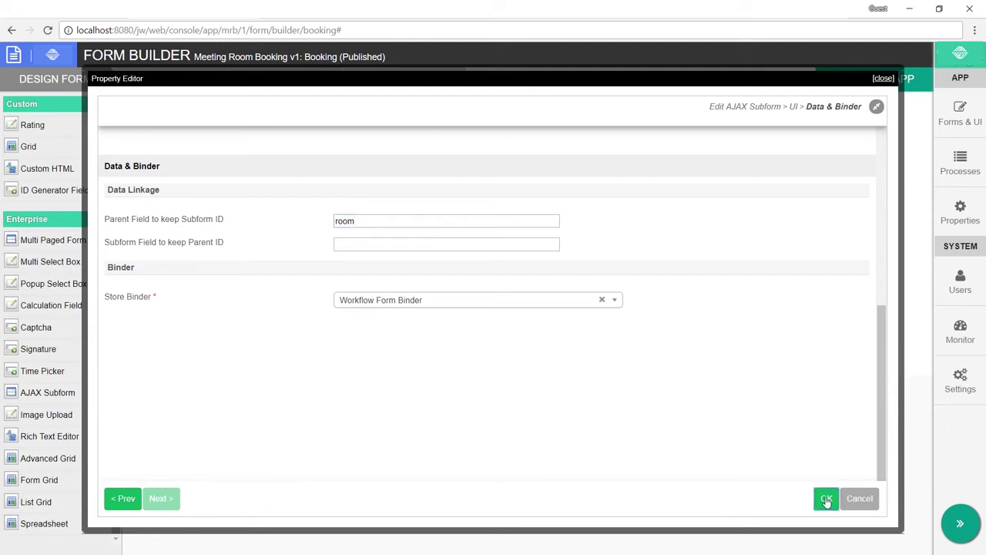
Step: Preview the Booking form and pick Beta Room to test the subform
{"action": "left_click", "coordinate": [314, 79]}
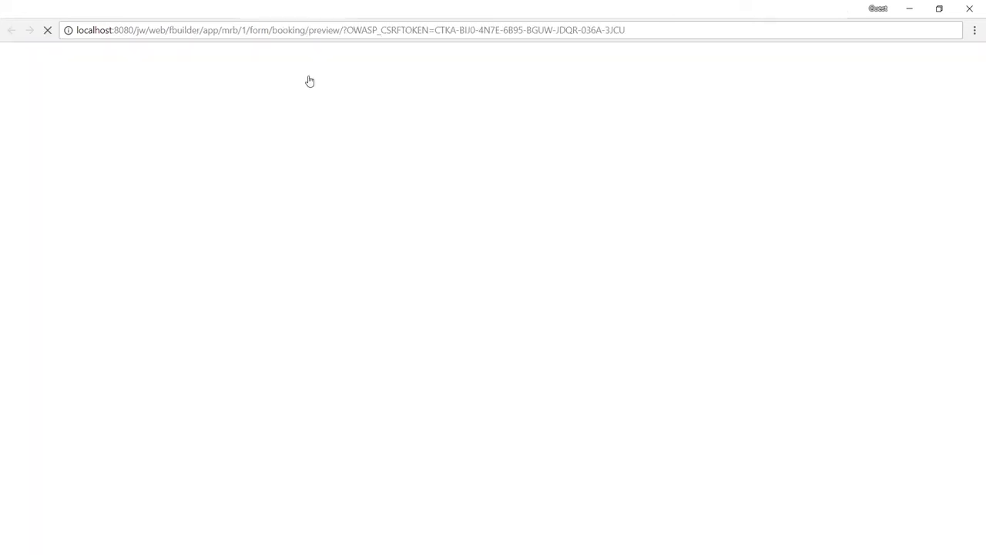
{"action": "left_click", "coordinate": [354, 142]}
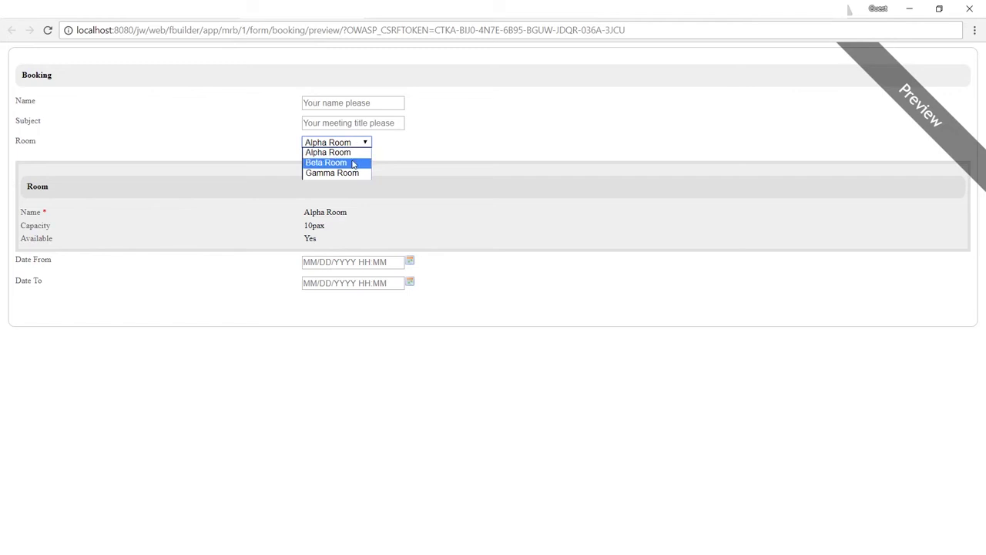
{"action": "left_click", "coordinate": [327, 162]}
{"action": "left_click", "coordinate": [345, 19]}
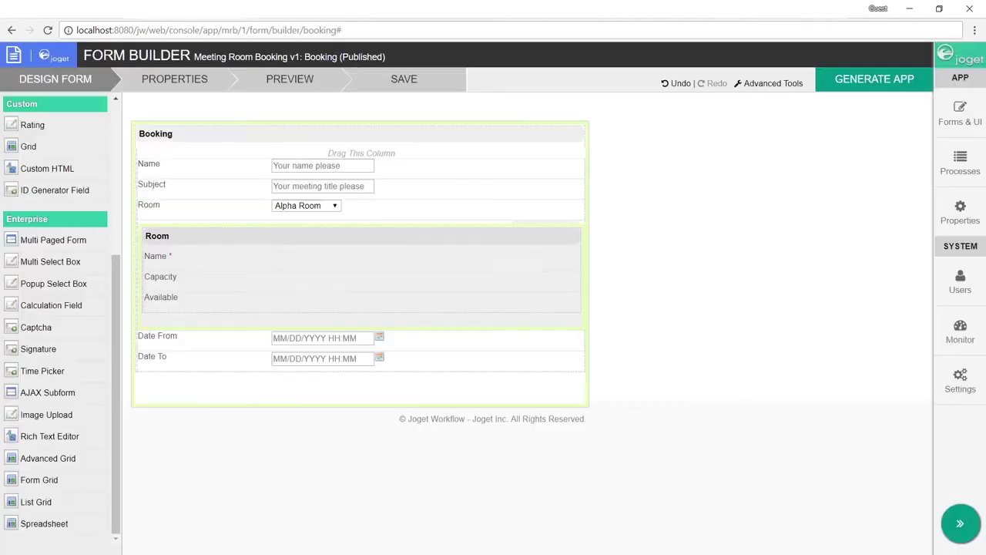
Step: Save the Booking form and reload the Submit Booking page in the running app
{"action": "left_click", "coordinate": [394, 80]}
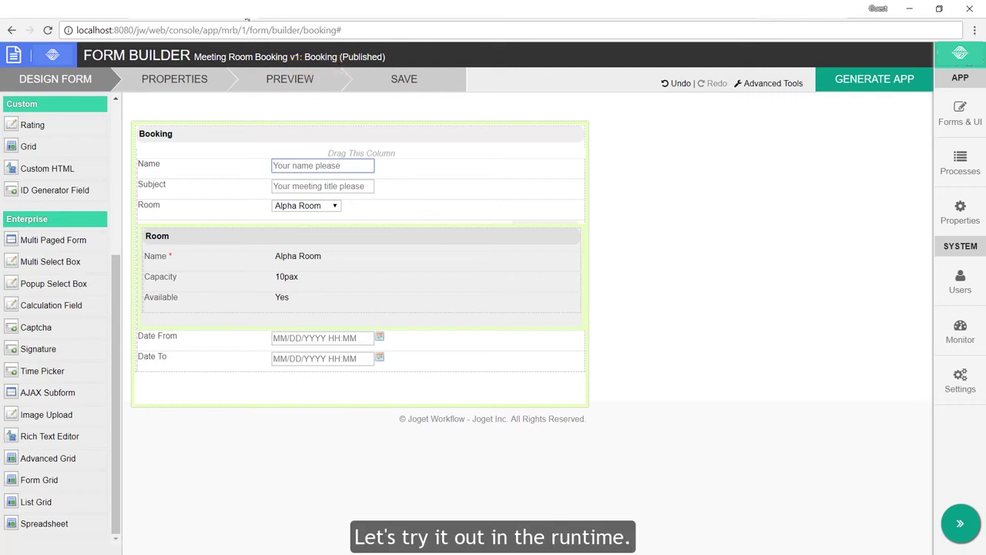
{"action": "left_click", "coordinate": [246, 21]}
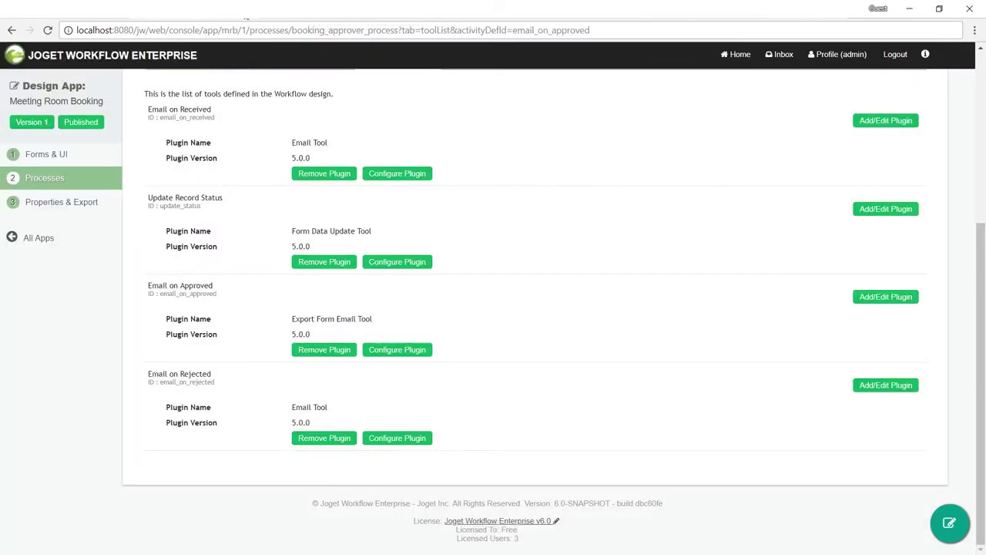
{"action": "left_click", "coordinate": [271, 11]}
{"action": "left_click", "coordinate": [300, 11]}
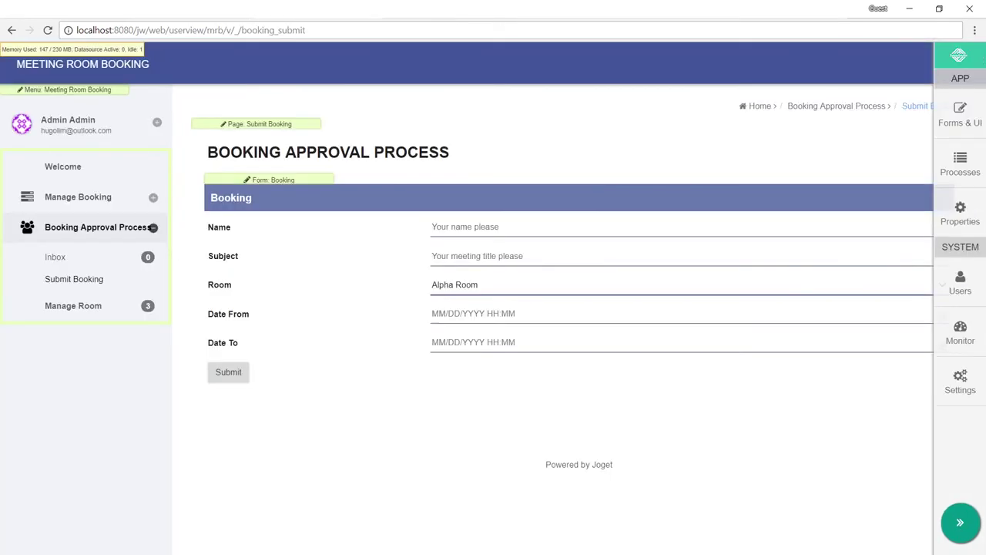
{"action": "left_click", "coordinate": [95, 279]}
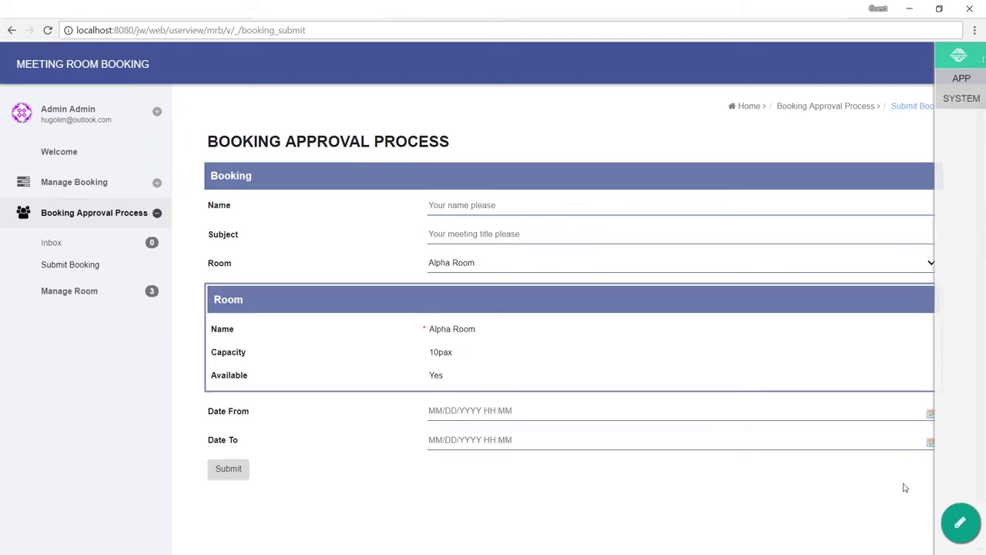
Step: Pick Beta, Gamma, then Alpha Room to check that each room's details appear
{"action": "left_click", "coordinate": [462, 262]}
{"action": "left_click", "coordinate": [453, 286]}
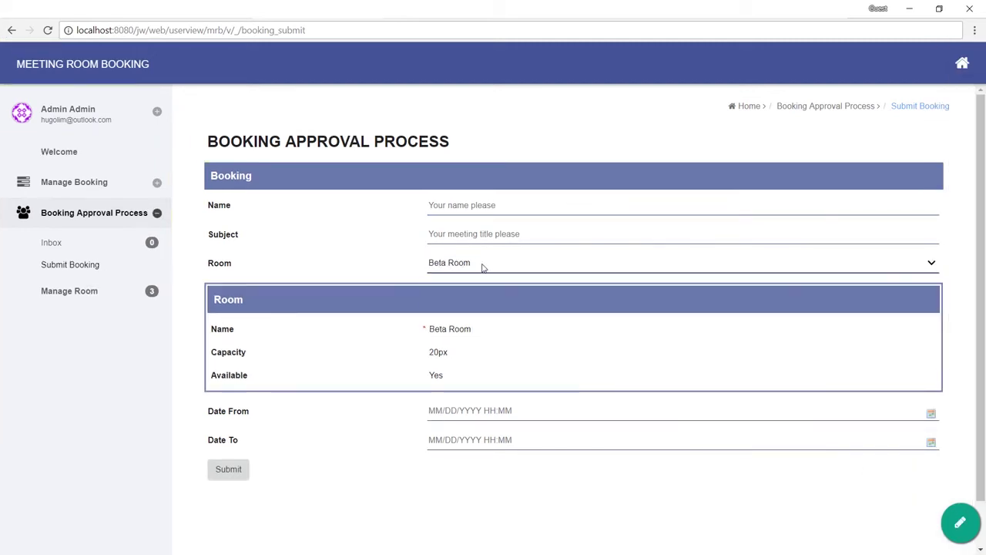
{"action": "left_click", "coordinate": [483, 266]}
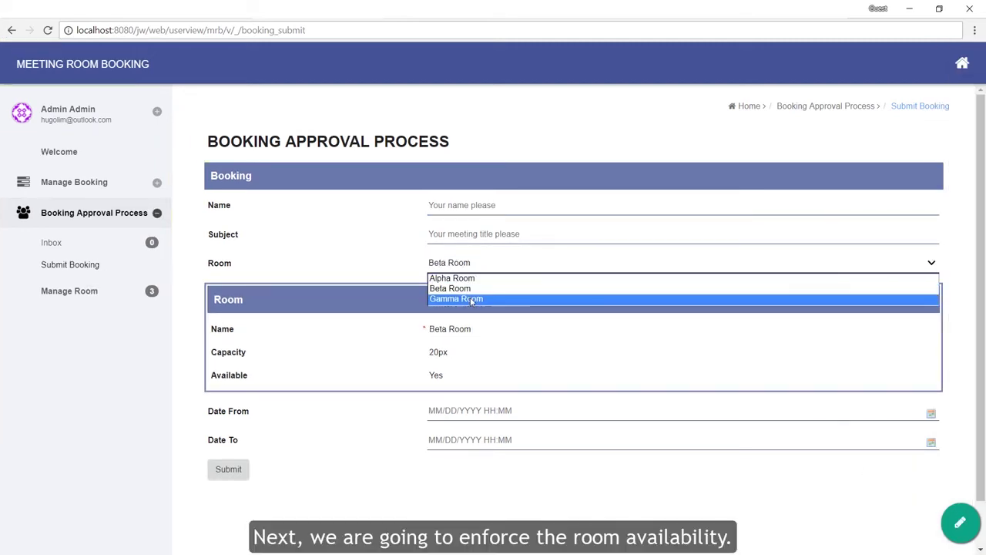
{"action": "left_click", "coordinate": [471, 300]}
{"action": "left_click", "coordinate": [475, 267]}
{"action": "left_click", "coordinate": [454, 278]}
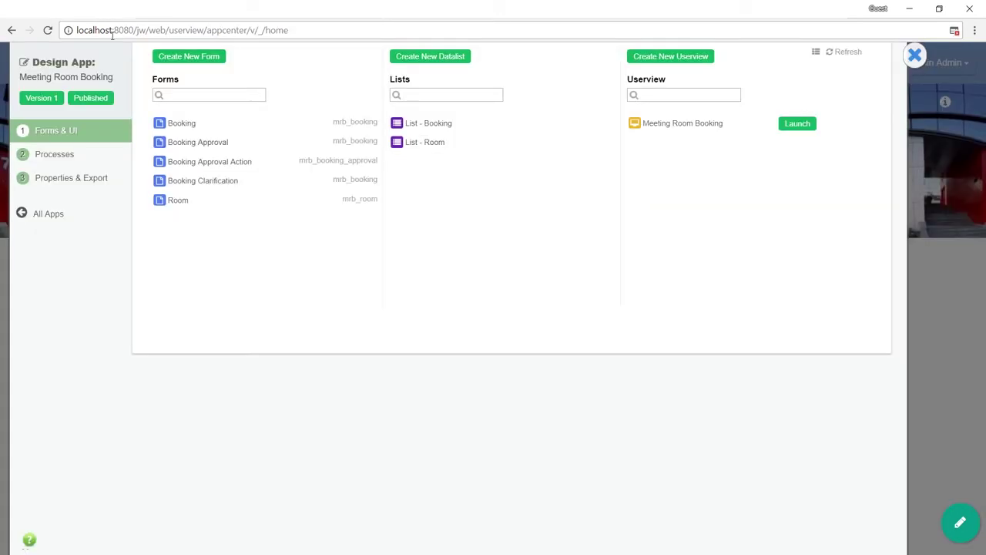
Step: Add a 'Maintainence' section to the Room form with Is Admin permission
{"action": "left_click", "coordinate": [299, 204]}
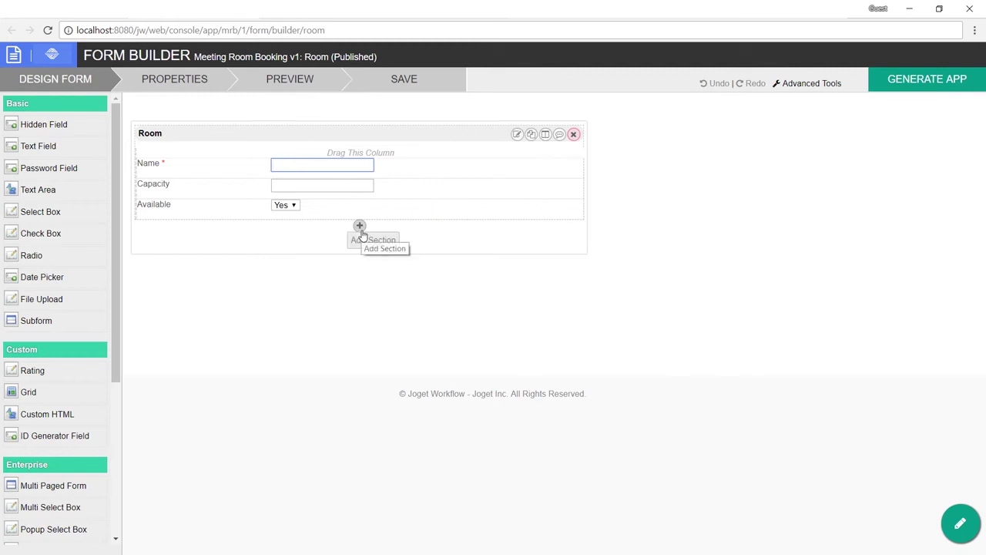
{"action": "left_click", "coordinate": [360, 230]}
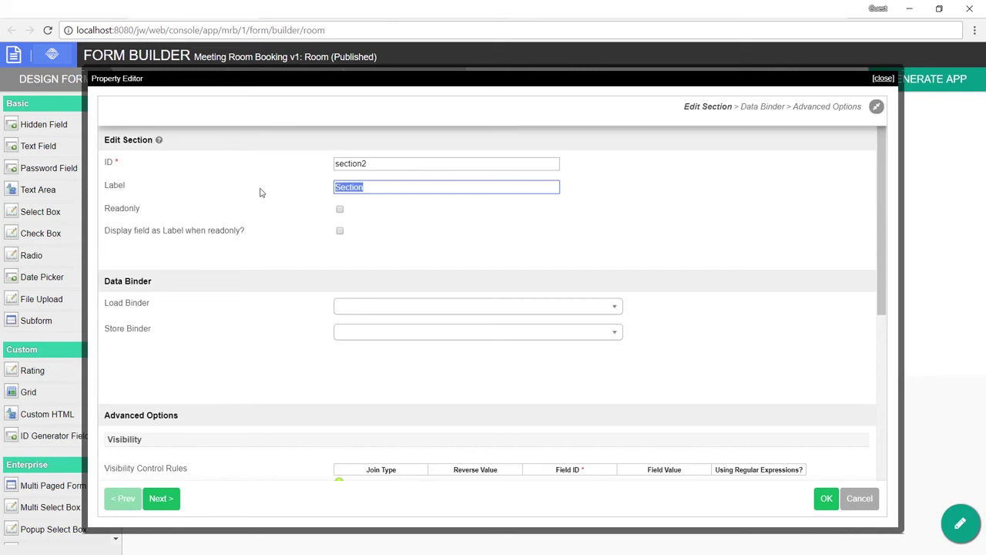
{"action": "type", "text": "Maintainence"}
{"action": "left_click", "coordinate": [264, 293]}
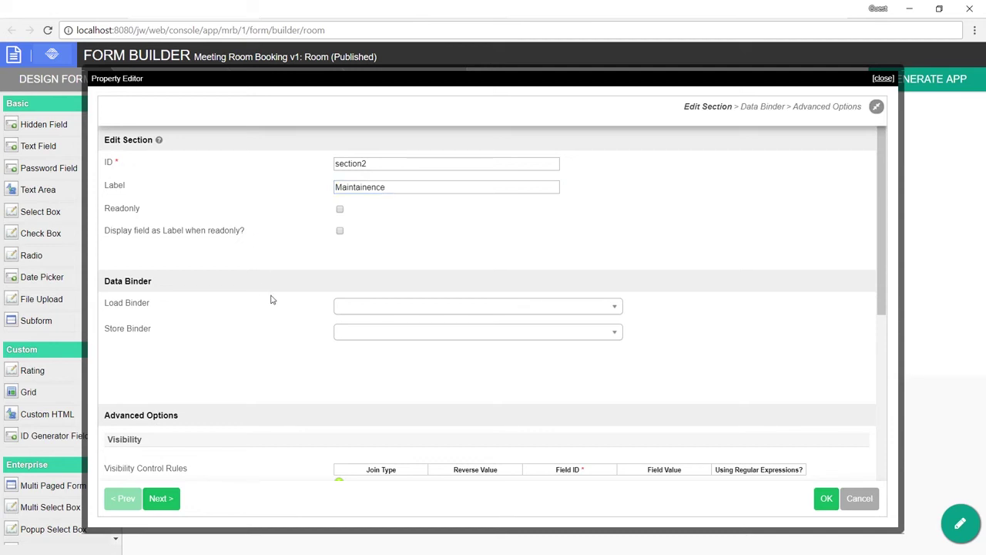
{"action": "scroll", "coordinate": [315, 274], "scroll_direction": "down", "scroll_amount": 1}
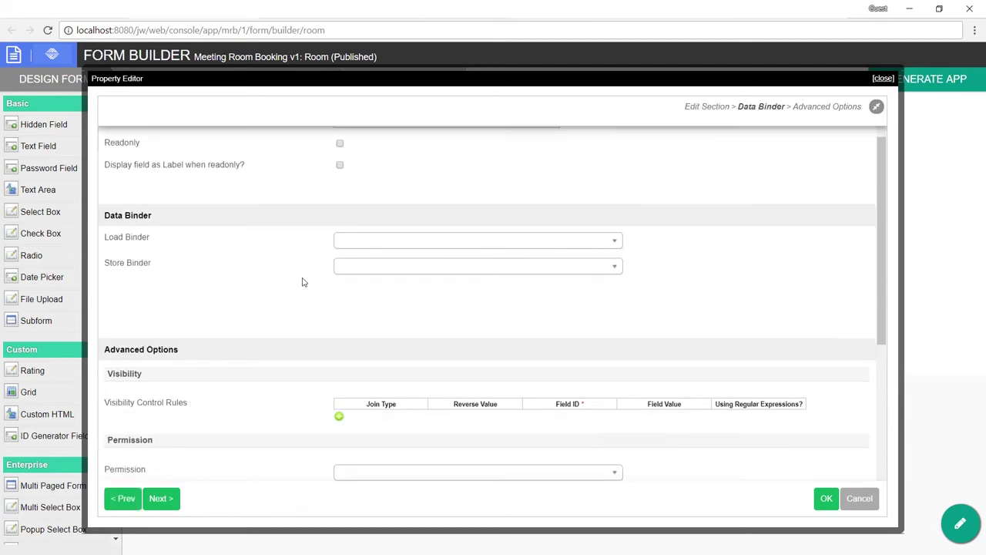
{"action": "scroll", "coordinate": [319, 301], "scroll_direction": "down", "scroll_amount": 2}
{"action": "left_click", "coordinate": [398, 356]}
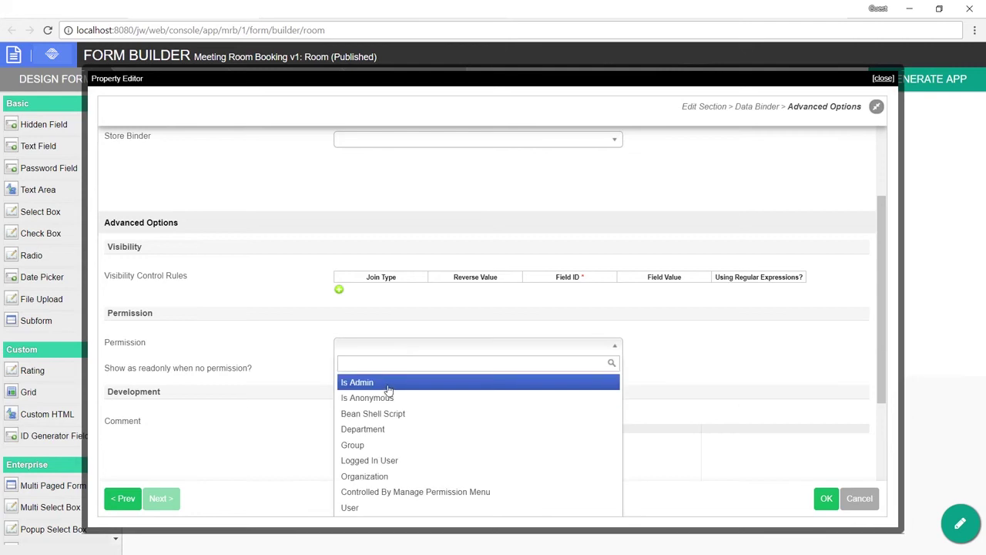
{"action": "left_click", "coordinate": [388, 383]}
{"action": "scroll", "coordinate": [489, 280], "scroll_direction": "down", "scroll_amount": 1}
{"action": "scroll", "coordinate": [453, 327], "scroll_direction": "up", "scroll_amount": 3}
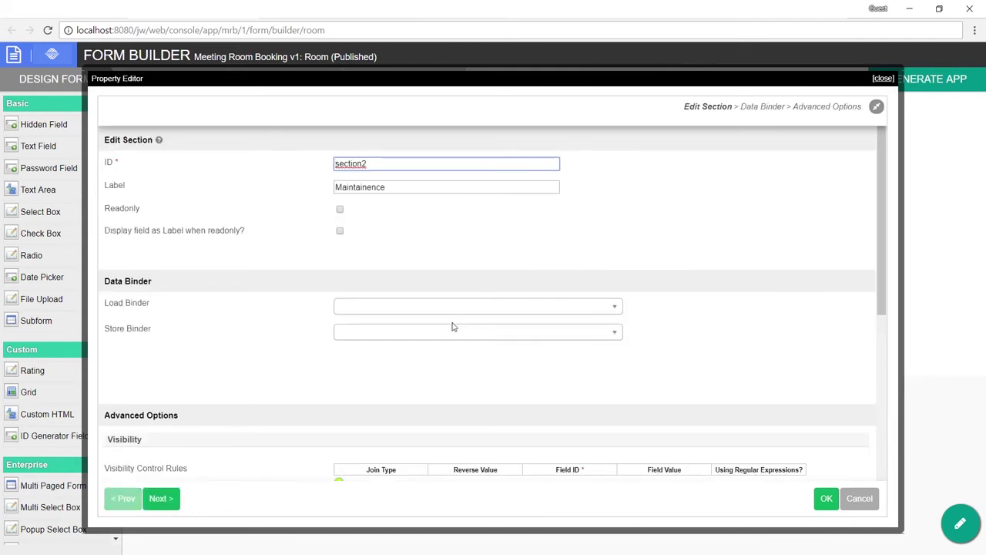
{"action": "left_click", "coordinate": [826, 499]}
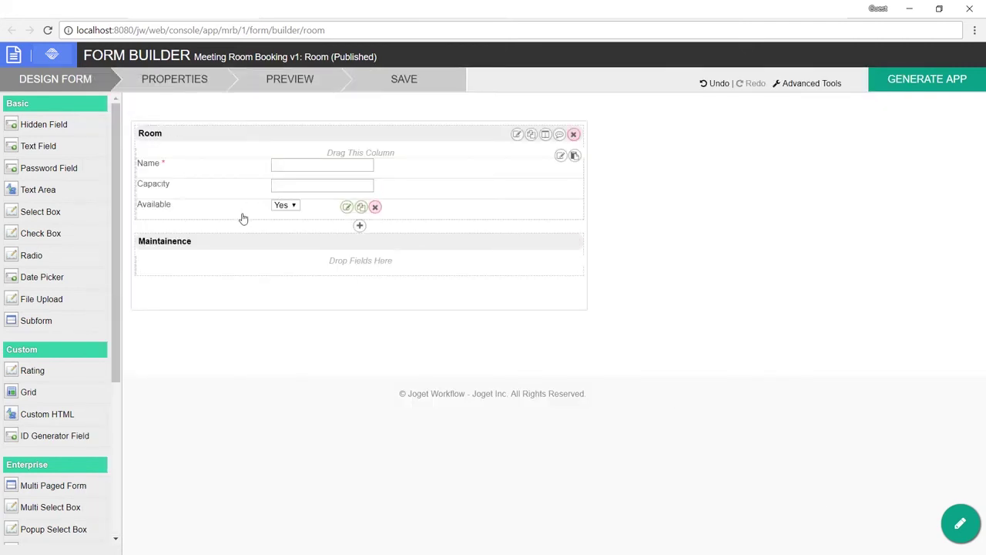
Step: Move the Available field into the Maintainence section and save the Room form
{"action": "left_click_drag", "start_coordinate": [231, 208], "coordinate": [244, 268]}
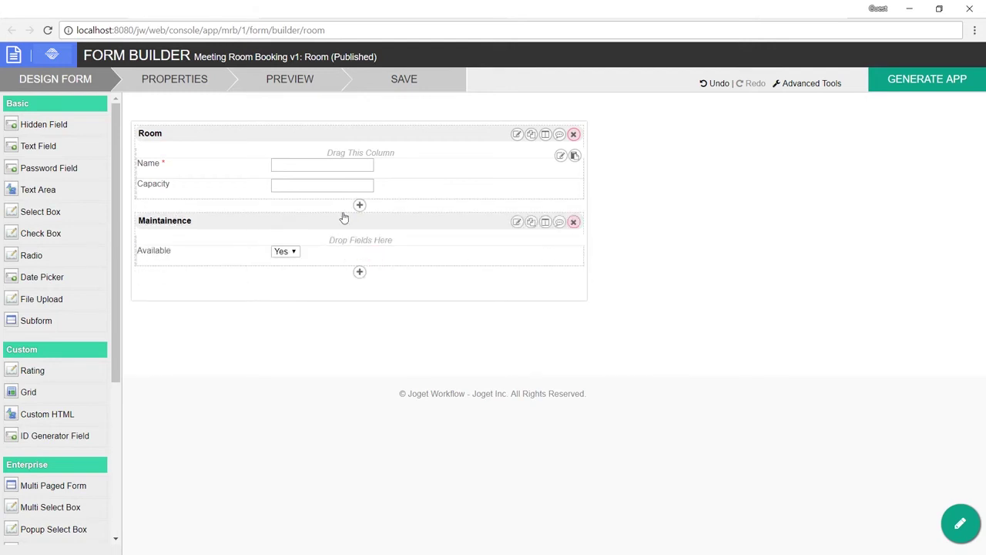
{"action": "left_click", "coordinate": [411, 87]}
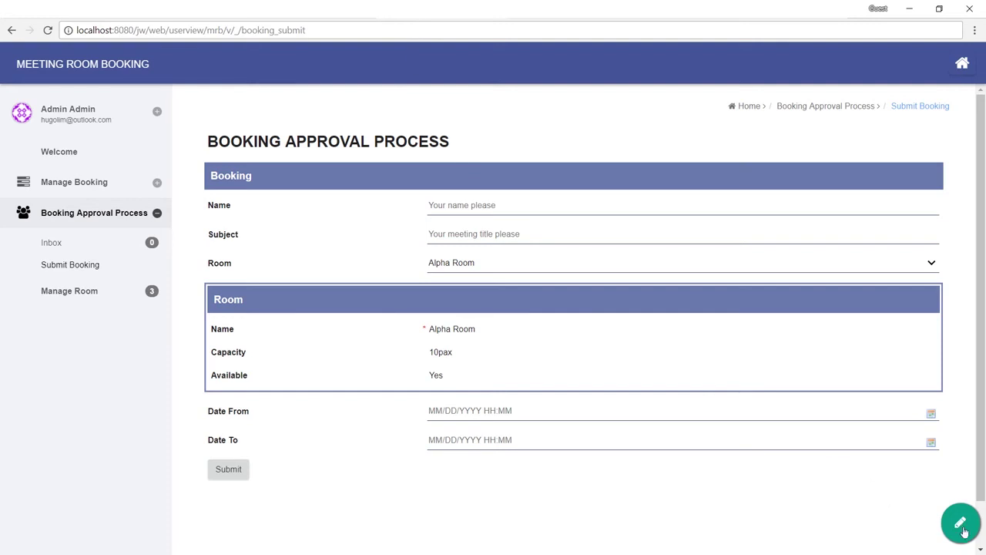
{"action": "left_click", "coordinate": [961, 524]}
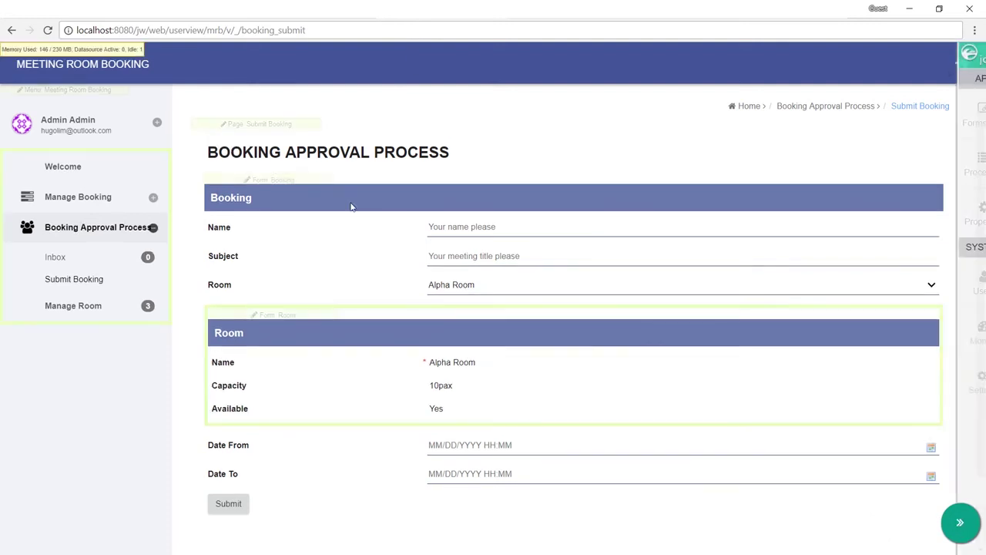
Step: Leave quick-edit mode and open the Booking form in the Form Builder
{"action": "left_click", "coordinate": [960, 523]}
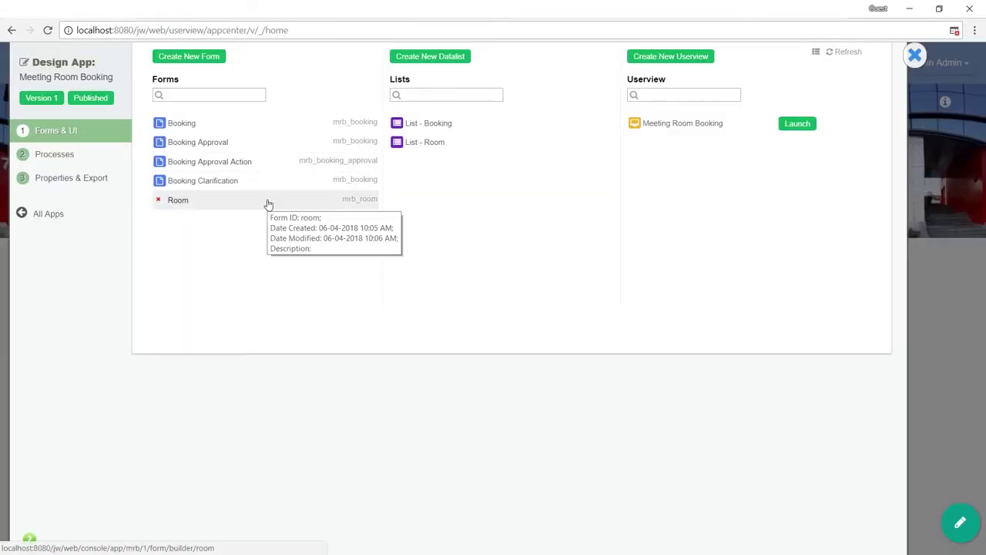
{"action": "left_click", "coordinate": [277, 130]}
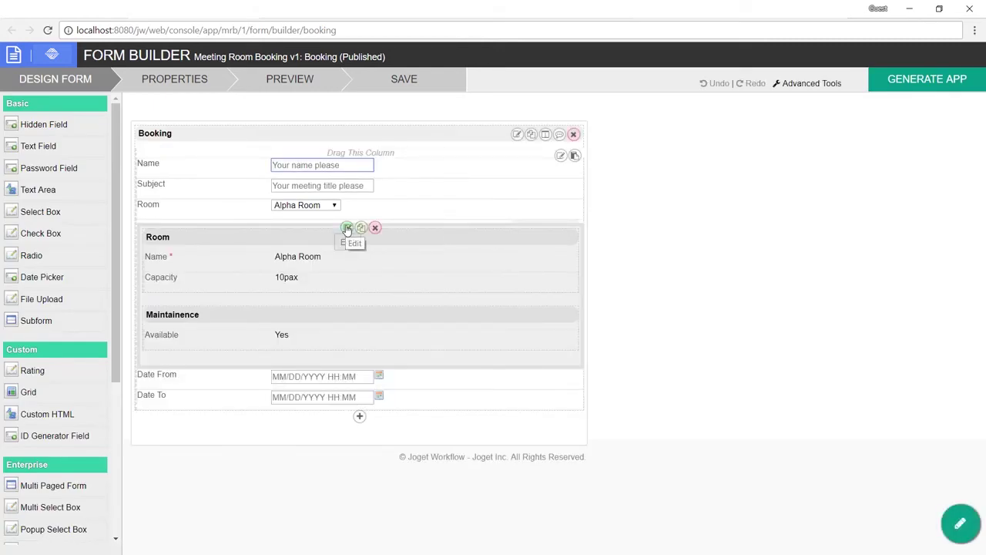
Step: Give the Room select box the filter customProperties.available = 'Yes' and save the Booking form
{"action": "left_click", "coordinate": [347, 205]}
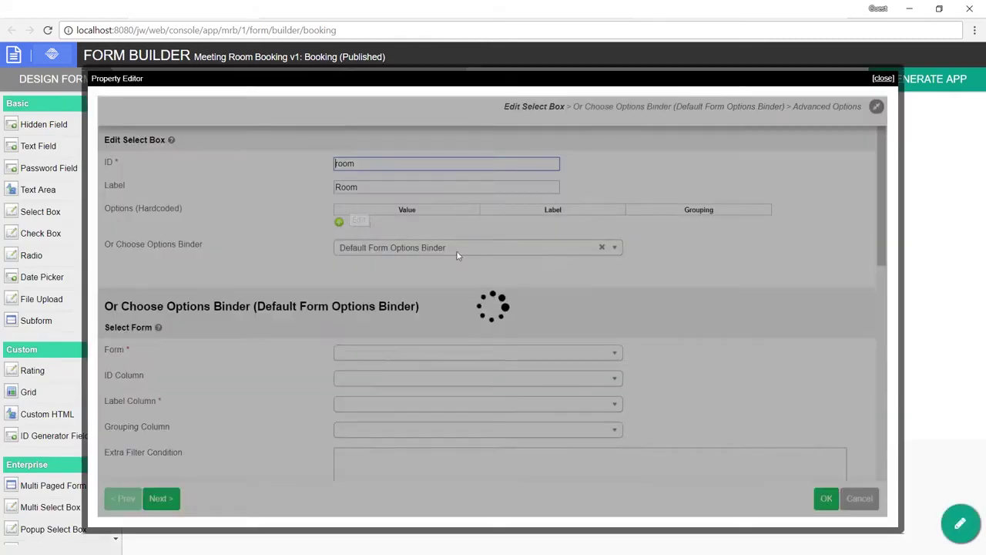
{"action": "scroll", "coordinate": [422, 300], "scroll_direction": "down", "scroll_amount": 3}
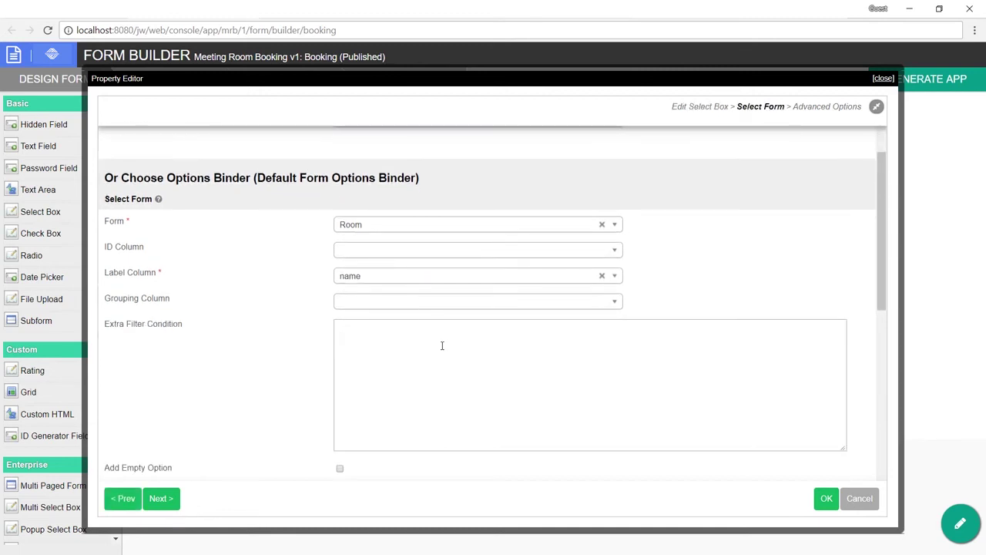
{"action": "left_click", "coordinate": [442, 346]}
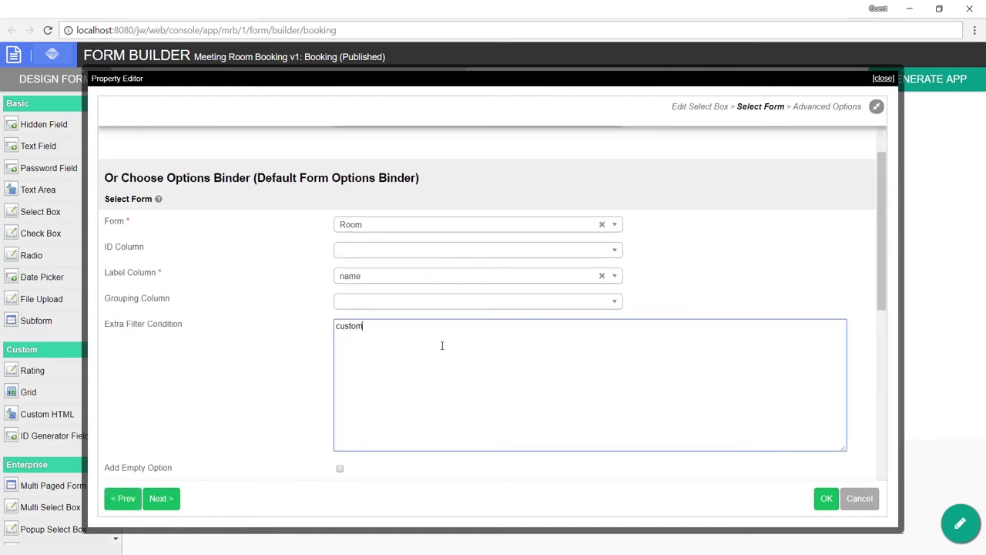
{"action": "type", "text": "customProperties "}
{"action": "type", "text": "available = 'Yes"}
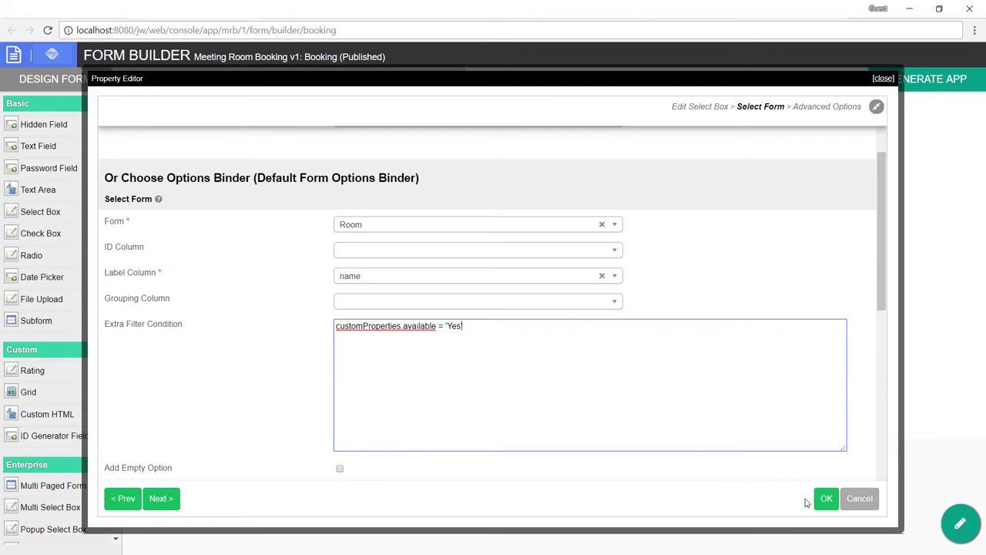
{"action": "left_click", "coordinate": [823, 499]}
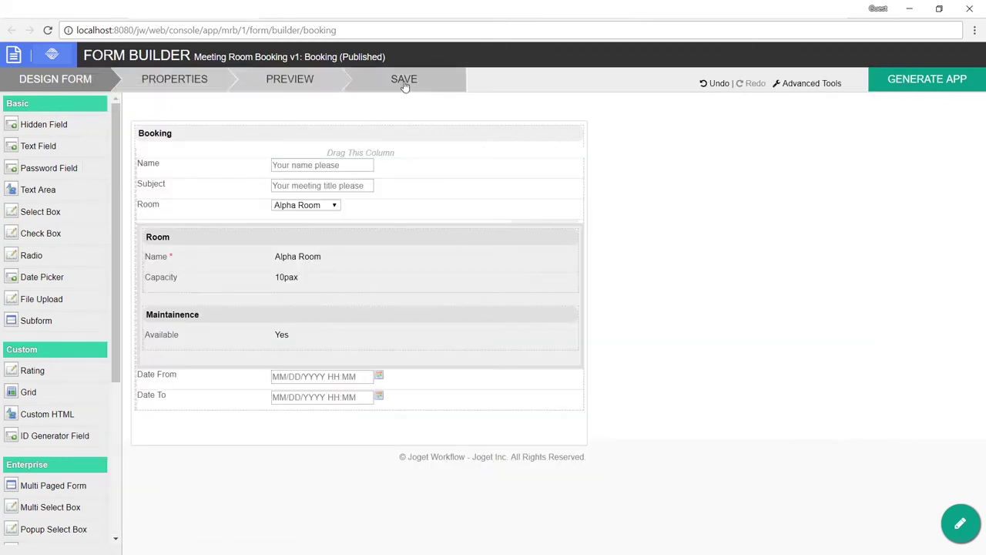
{"action": "left_click", "coordinate": [404, 81]}
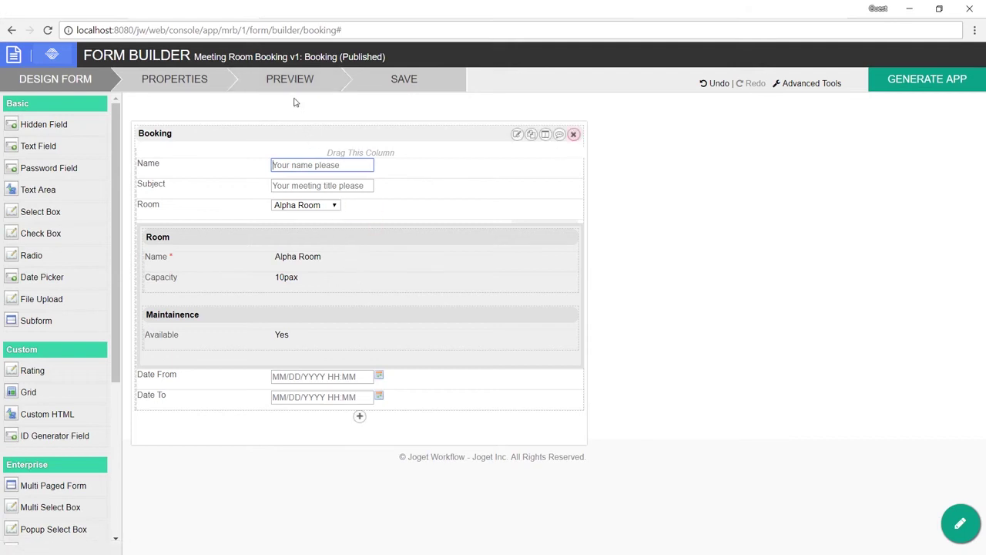
Step: Preview the Booking form to check which rooms the Room list offers
{"action": "left_click", "coordinate": [297, 85]}
{"action": "left_click", "coordinate": [336, 142]}
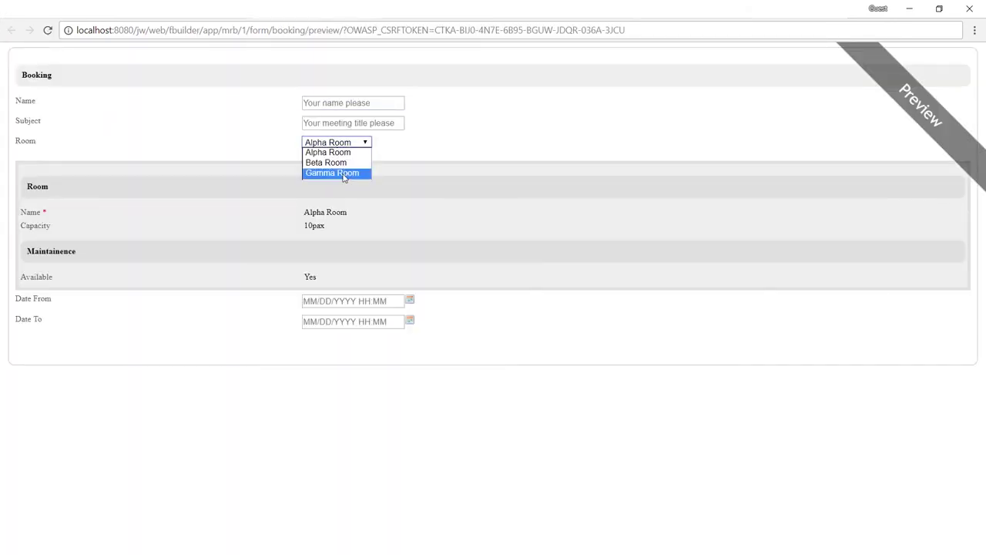
{"action": "left_click", "coordinate": [531, 121]}
{"action": "left_click", "coordinate": [367, 12]}
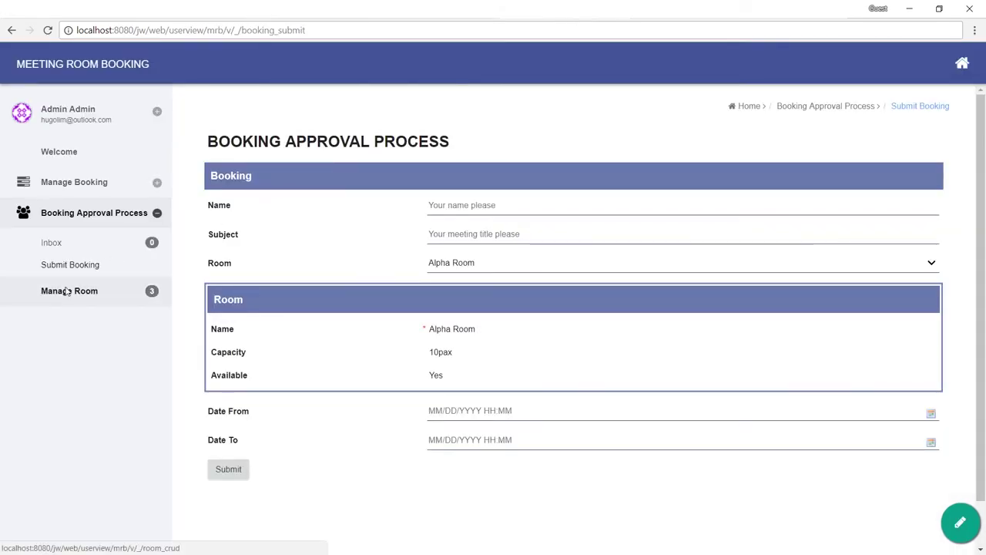
Step: Set Alpha Room's Available value to No in Manage Room and save it
{"action": "left_click", "coordinate": [66, 290]}
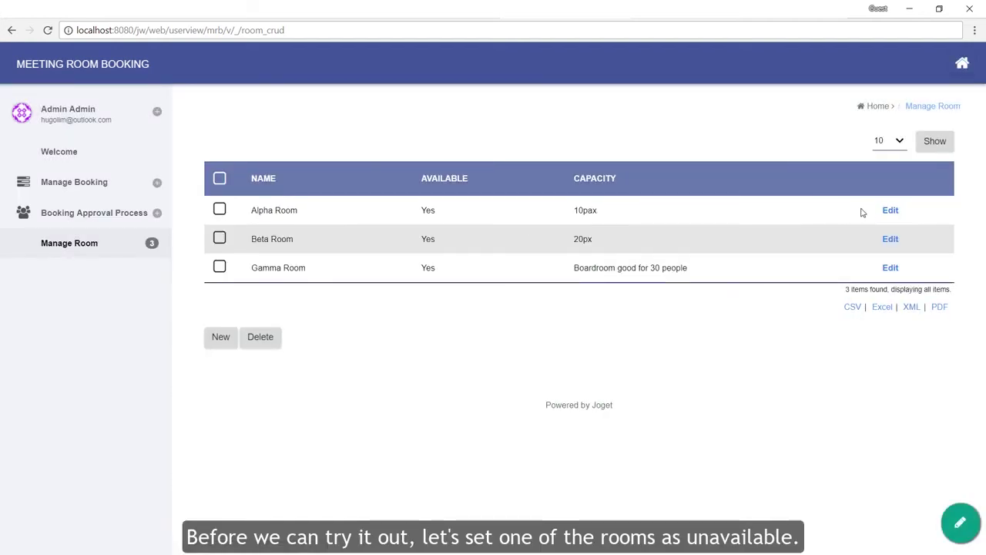
{"action": "left_click", "coordinate": [891, 211]}
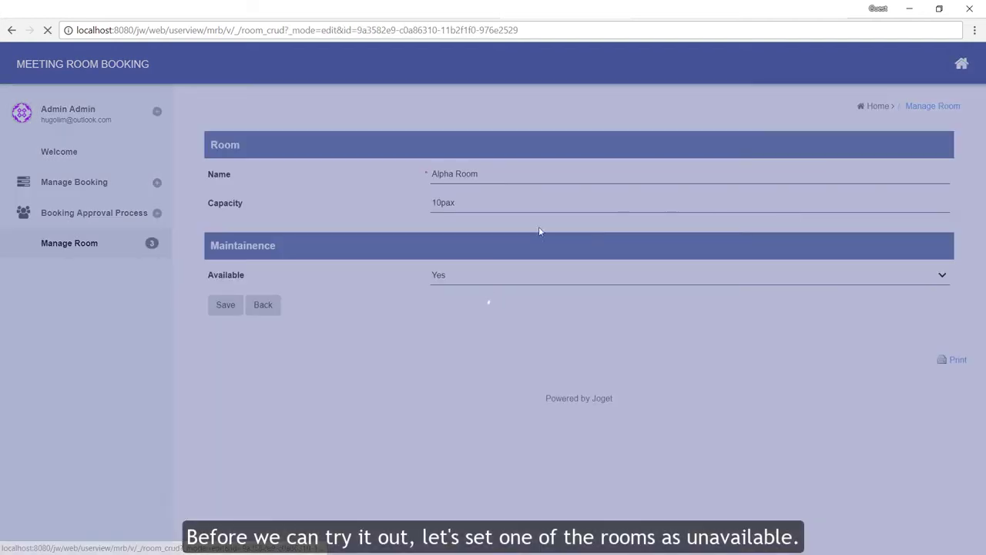
{"action": "left_click", "coordinate": [438, 275]}
{"action": "left_click", "coordinate": [457, 301]}
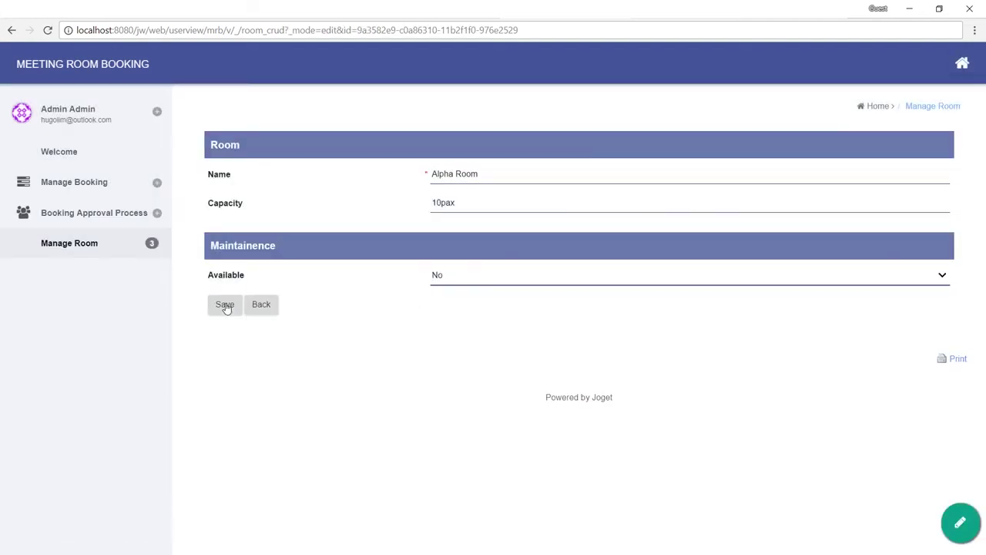
{"action": "left_click", "coordinate": [225, 305]}
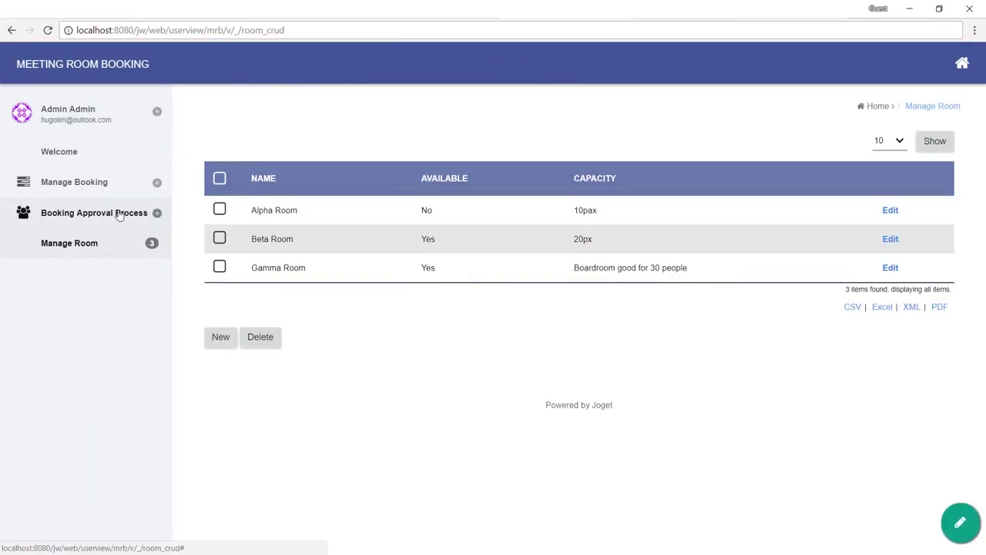
Step: Check that the Submit Booking Room choices list only Gamma and Beta Room, leaving Beta selected
{"action": "left_click", "coordinate": [108, 219]}
{"action": "left_click", "coordinate": [77, 267]}
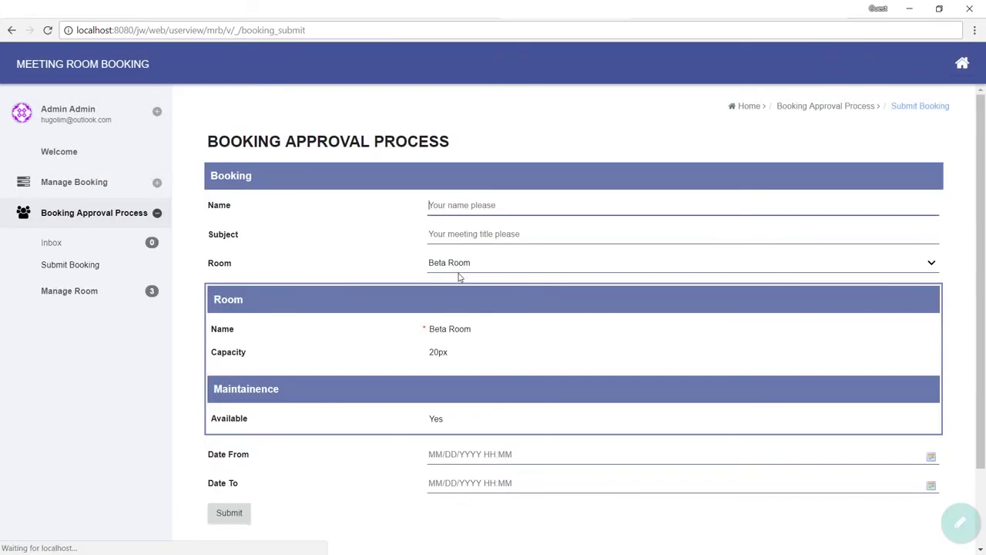
{"action": "left_click", "coordinate": [469, 262]}
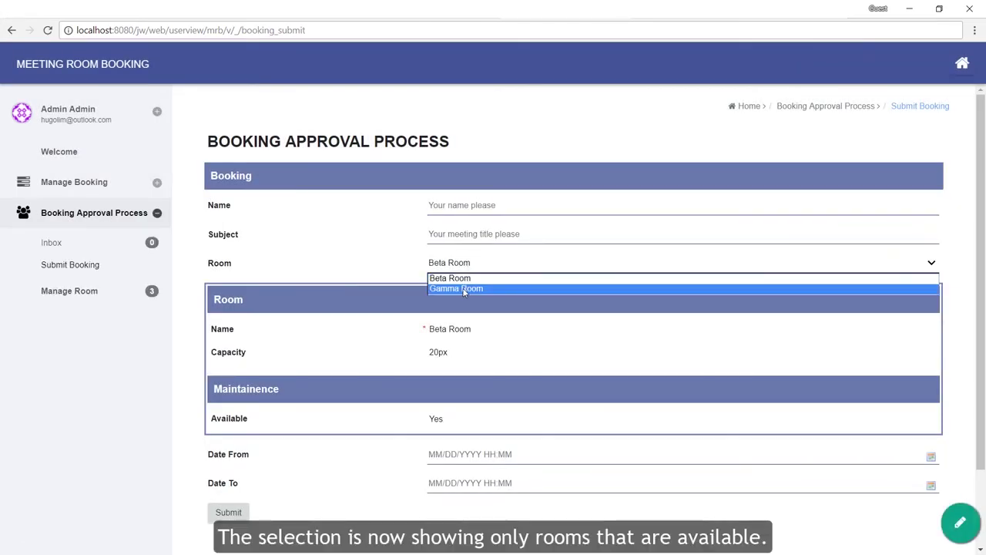
{"action": "left_click", "coordinate": [462, 288]}
{"action": "left_click", "coordinate": [478, 263]}
{"action": "left_click", "coordinate": [466, 278]}
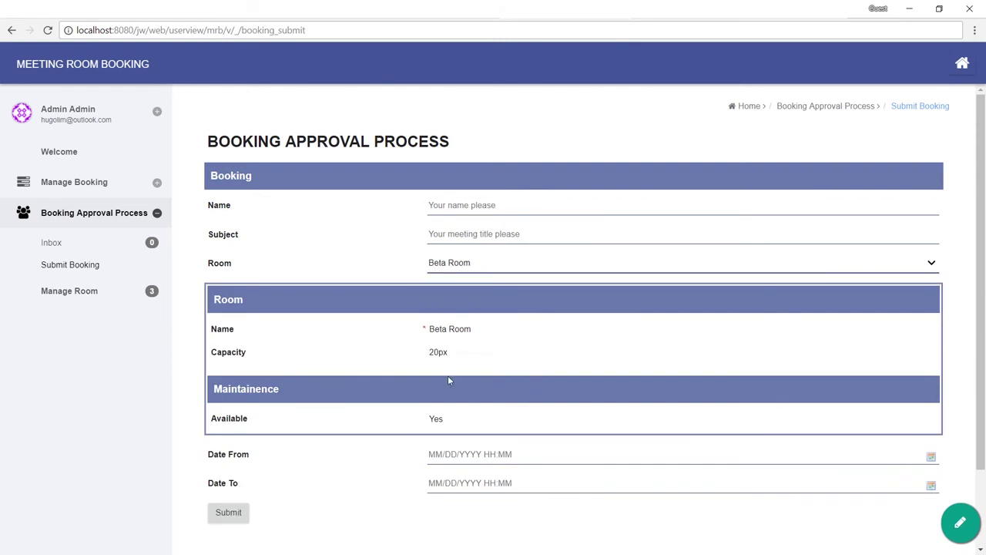
{"action": "left_click", "coordinate": [504, 265]}
{"action": "left_click", "coordinate": [507, 264]}
{"action": "key", "text": "ctrl+l"}
{"action": "key", "text": "ctrl+c"}
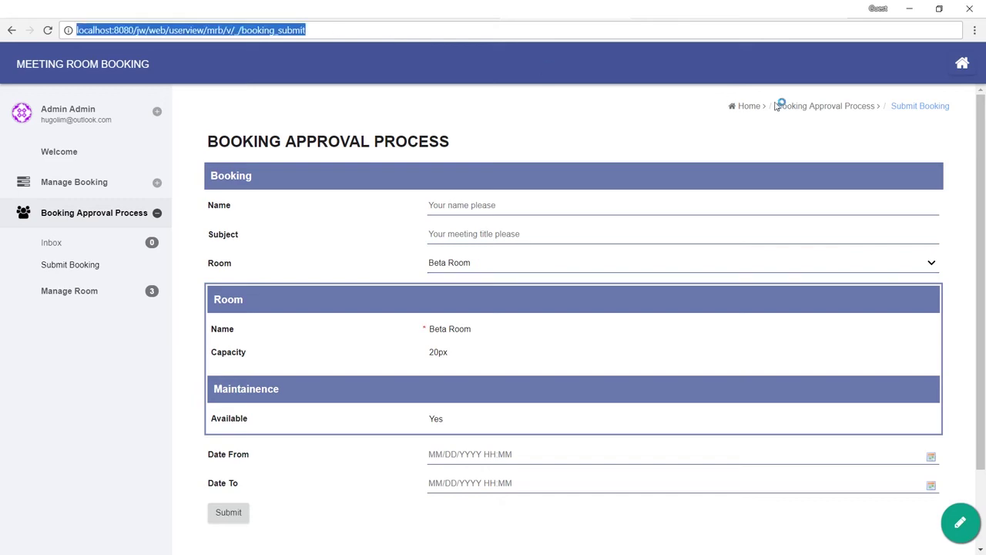
Step: Load the copied booking page address in the Firefox private window
{"action": "left_click", "coordinate": [612, 55]}
{"action": "key", "text": "ctrl+v"}
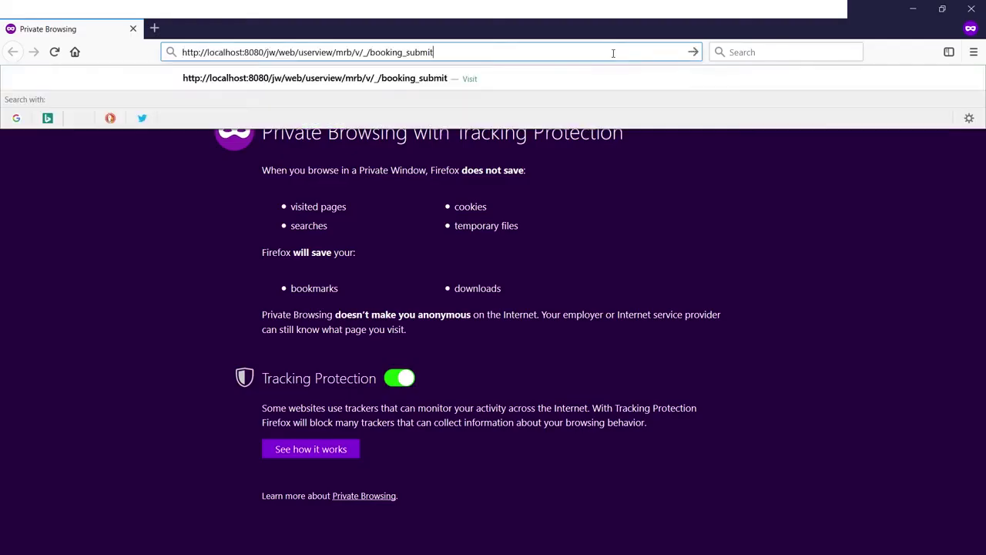
{"action": "key", "text": "Return"}
Step: Try Gamma Room and then Beta Room there, then minimize the private window
{"action": "left_click", "coordinate": [523, 285]}
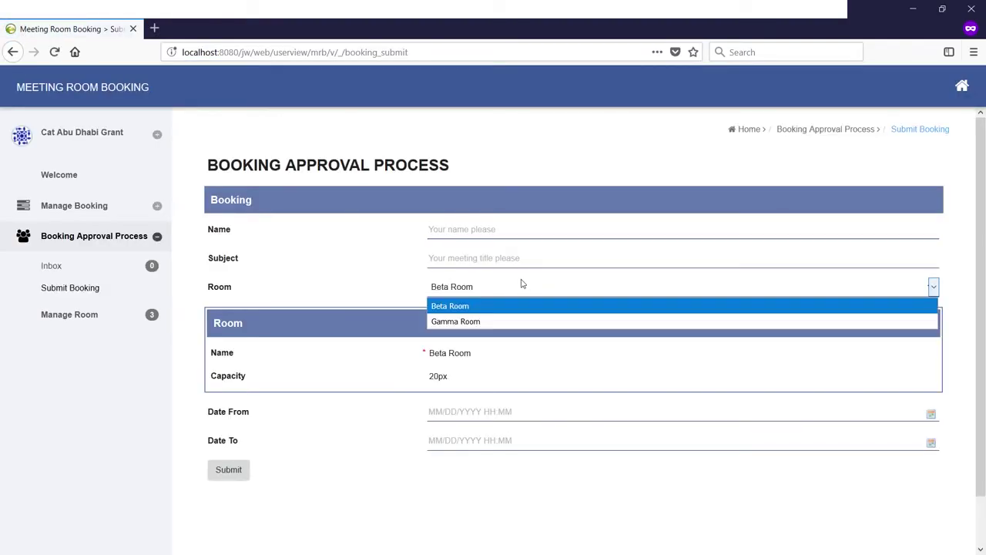
{"action": "left_click", "coordinate": [462, 321]}
{"action": "left_click_drag", "start_coordinate": [440, 354], "coordinate": [502, 375]}
{"action": "left_click", "coordinate": [498, 286]}
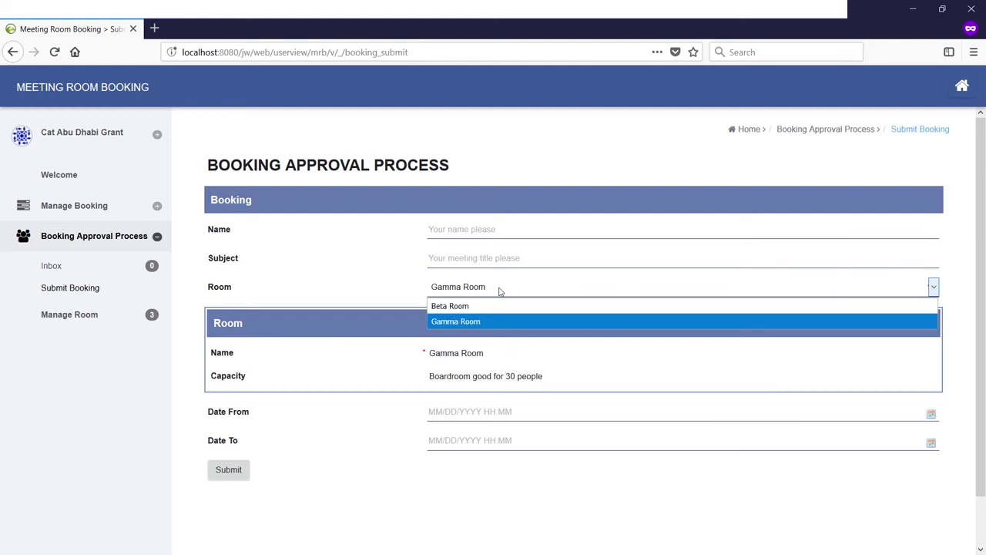
{"action": "left_click", "coordinate": [447, 303]}
{"action": "left_click", "coordinate": [516, 371]}
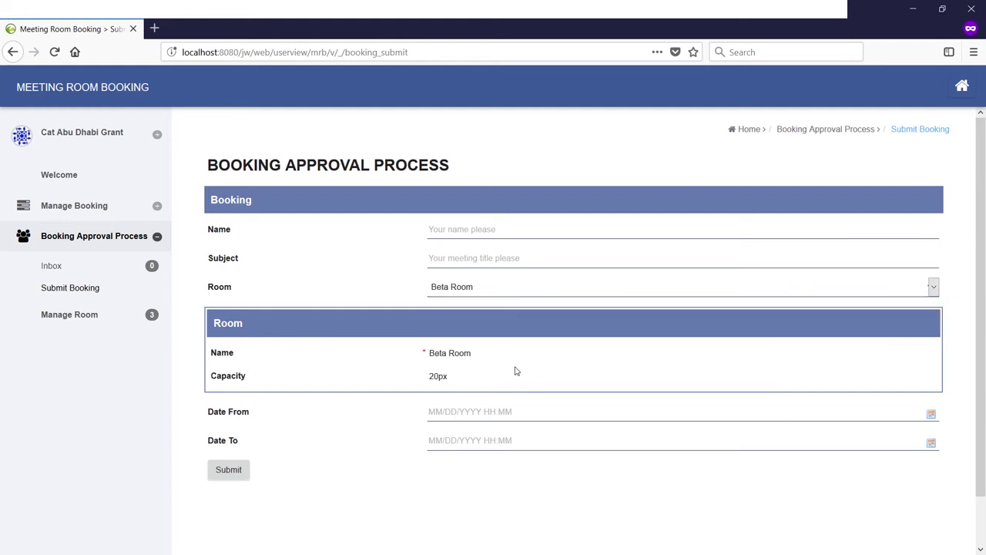
{"action": "left_click", "coordinate": [912, 10]}
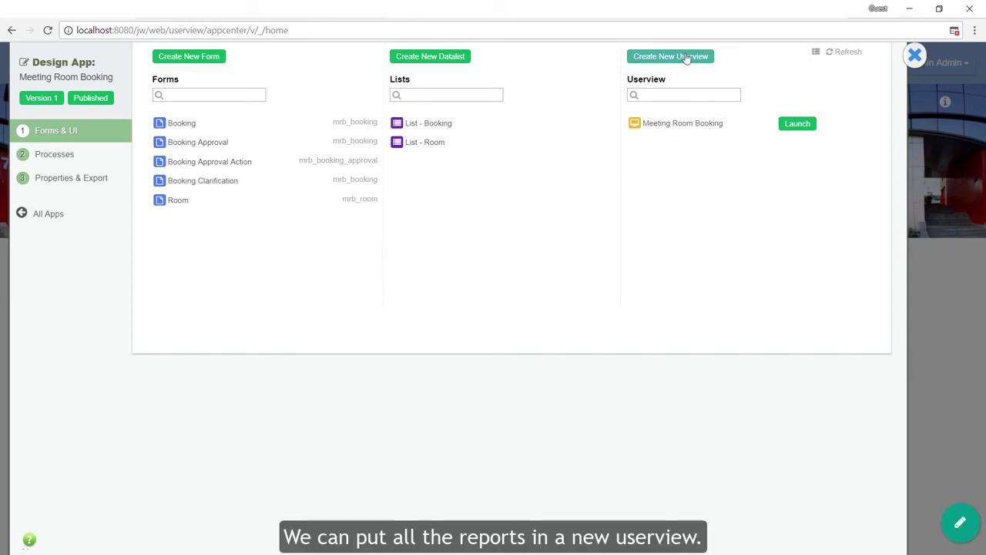
Step: Create a userview with ID insight and name Insight, save it, and launch its builder
{"action": "left_click", "coordinate": [686, 58]}
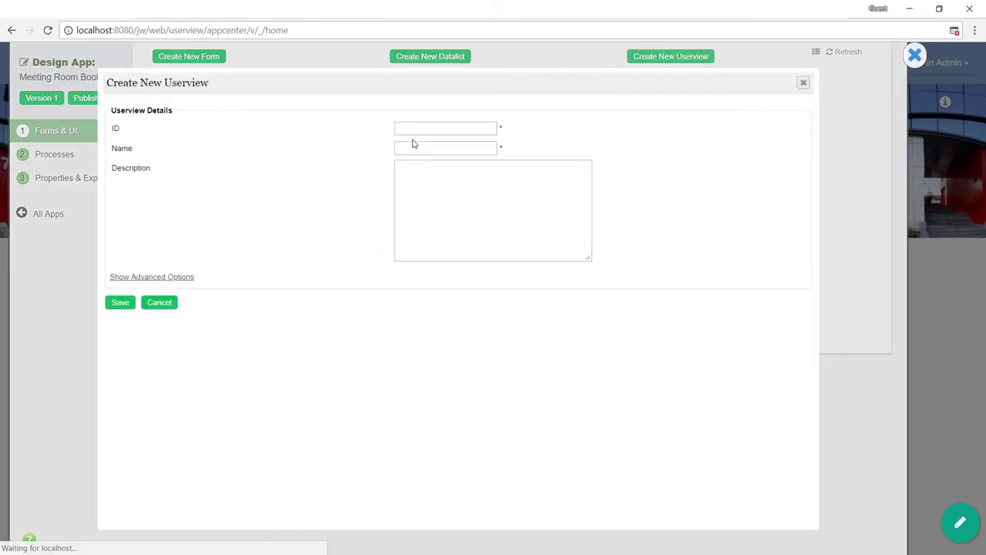
{"action": "left_click", "coordinate": [423, 129]}
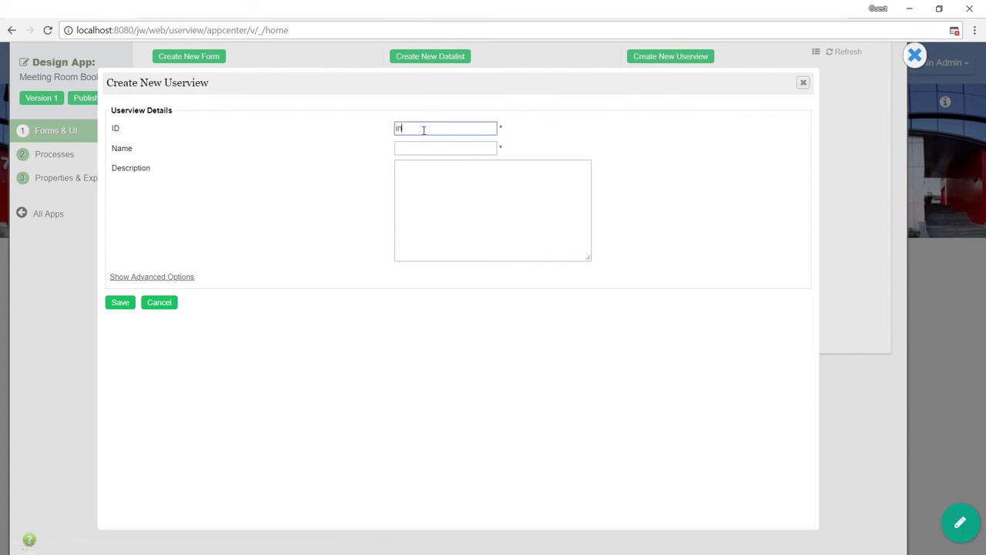
{"action": "type", "text": "insight"}
{"action": "key", "text": "Tab"}
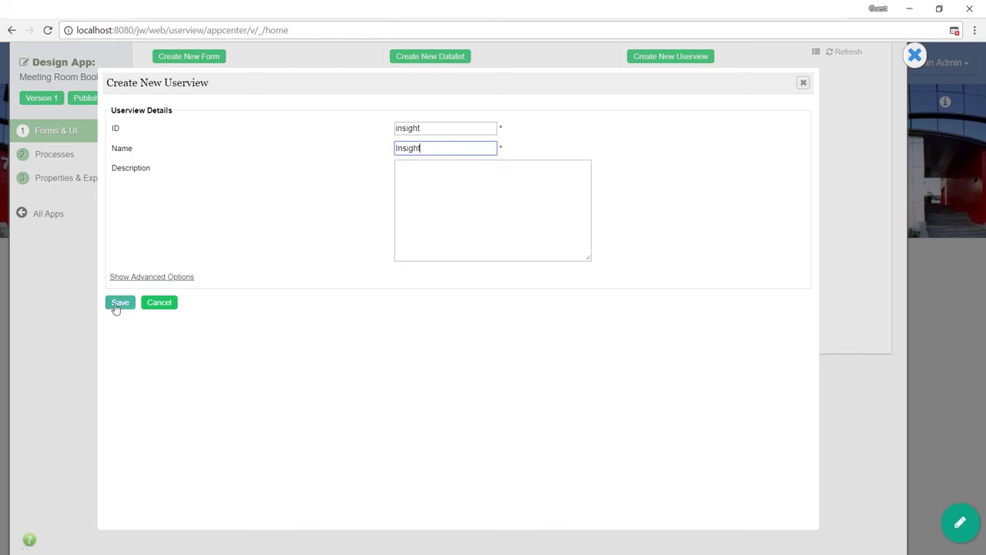
{"action": "left_click", "coordinate": [119, 304]}
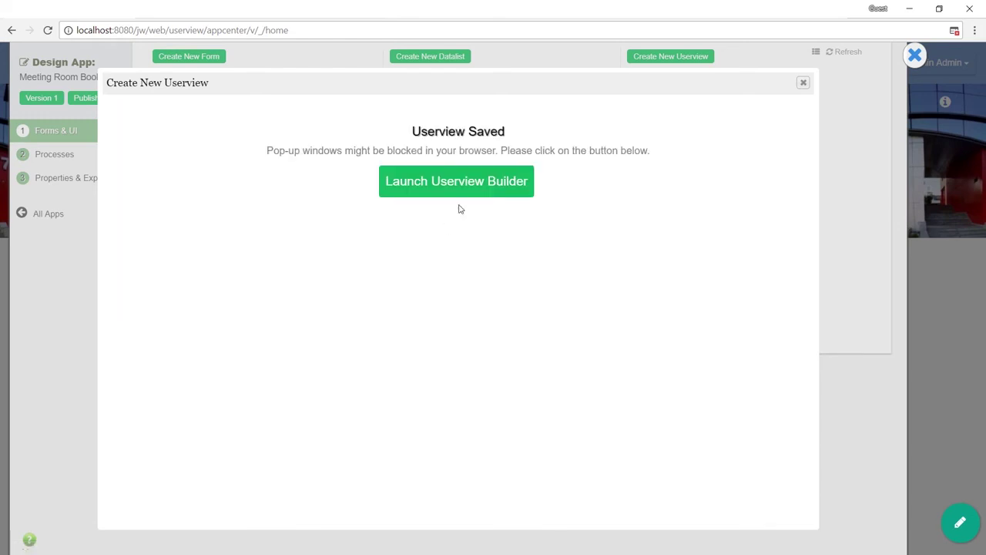
{"action": "left_click", "coordinate": [477, 186]}
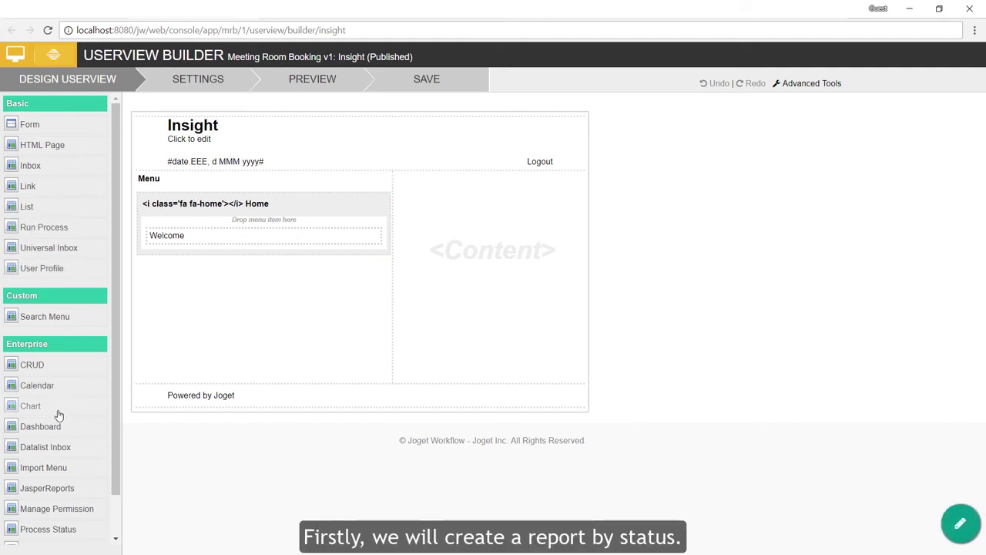
Step: Add a chart item under Home with label and title 'Booking by Status'
{"action": "left_click_drag", "start_coordinate": [59, 416], "coordinate": [260, 277]}
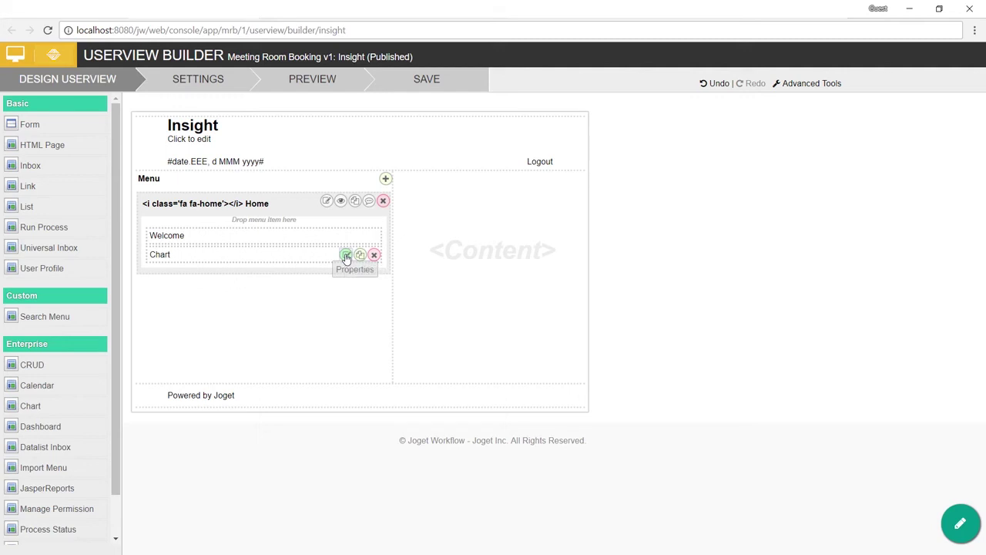
{"action": "left_click", "coordinate": [346, 256]}
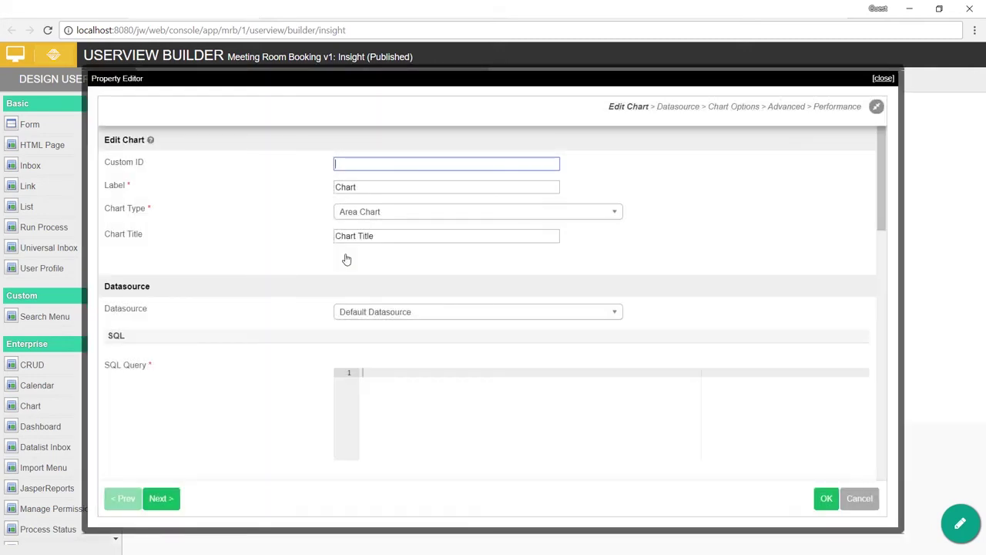
{"action": "left_click", "coordinate": [390, 186]}
{"action": "left_click_drag", "start_coordinate": [389, 186], "coordinate": [324, 186]}
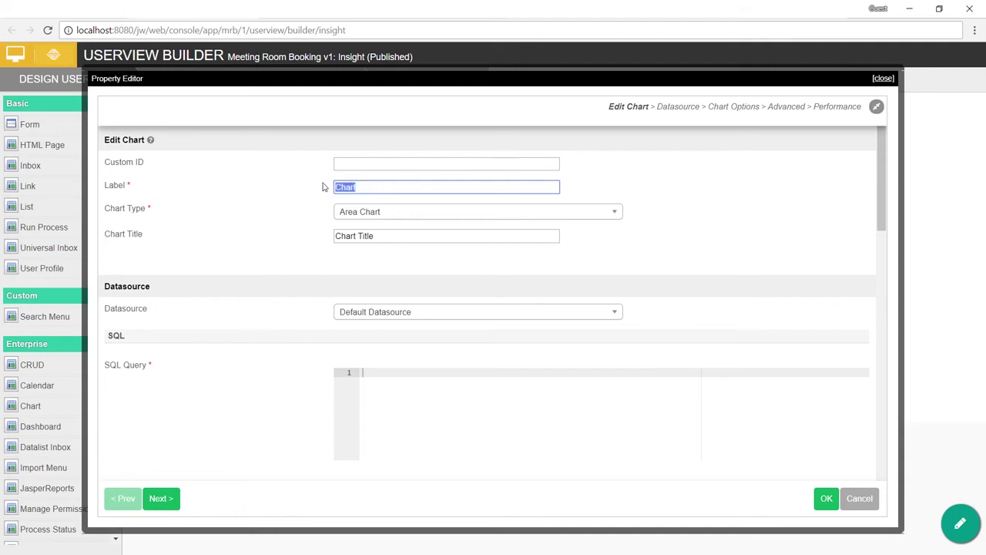
{"action": "type", "text": "Booking by Status"}
{"action": "triple_click", "coordinate": [429, 190]}
{"action": "key", "text": "ctrl+c"}
{"action": "left_click_drag", "start_coordinate": [412, 236], "coordinate": [242, 233]}
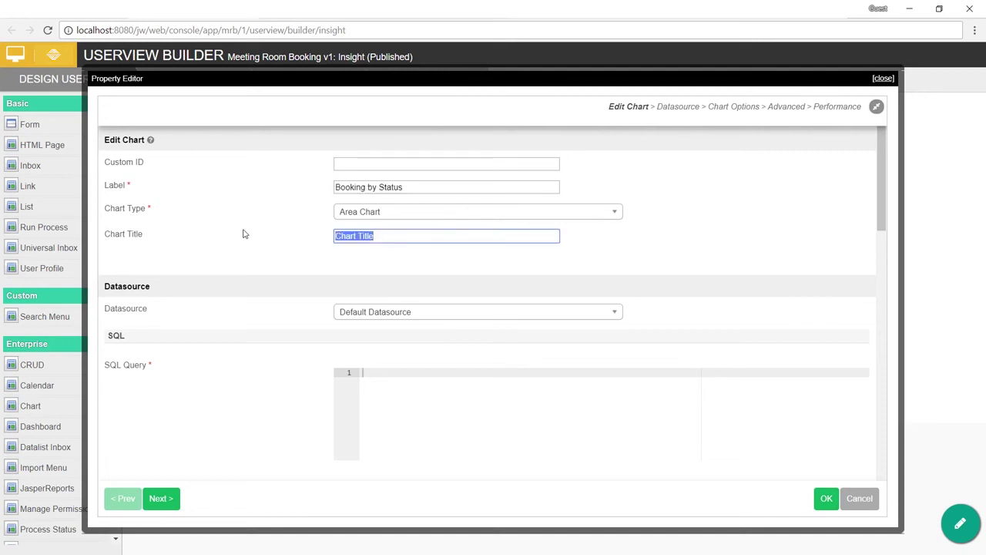
{"action": "key", "text": "ctrl+v"}
Step: Feed the chart from an Advanced Form Data Binder bound to the Booking form
{"action": "left_click", "coordinate": [409, 313]}
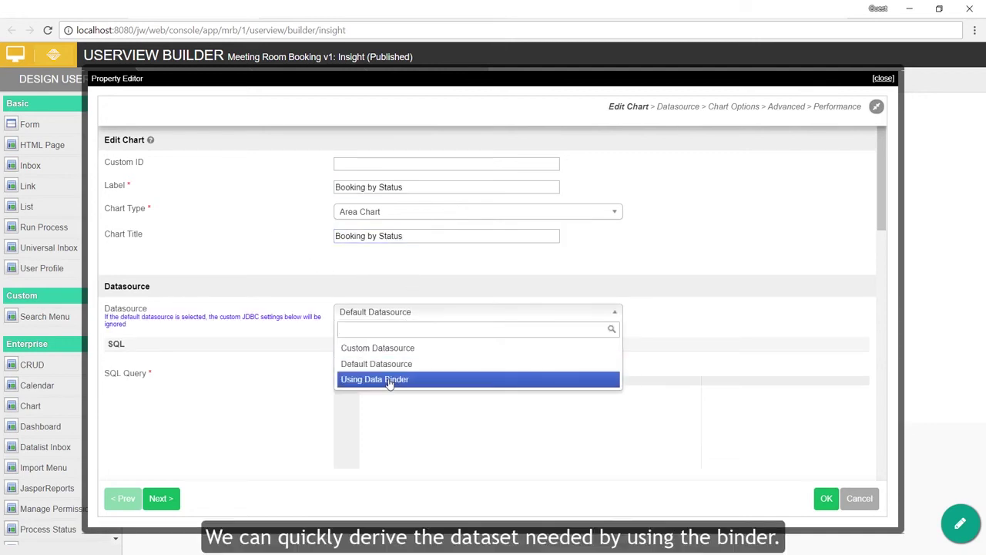
{"action": "left_click", "coordinate": [390, 377]}
{"action": "left_click", "coordinate": [433, 345]}
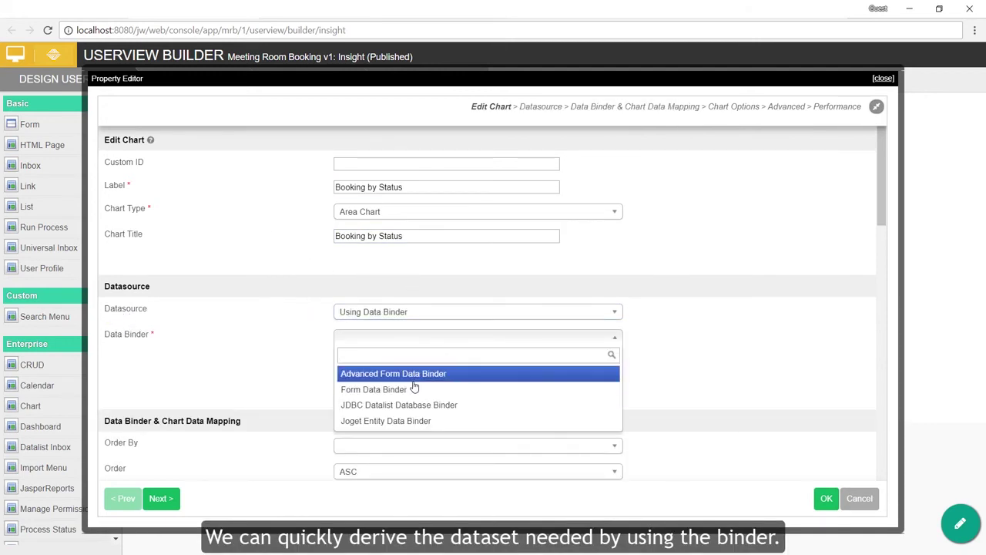
{"action": "left_click", "coordinate": [408, 370]}
{"action": "scroll", "coordinate": [561, 372], "scroll_direction": "down", "scroll_amount": 3}
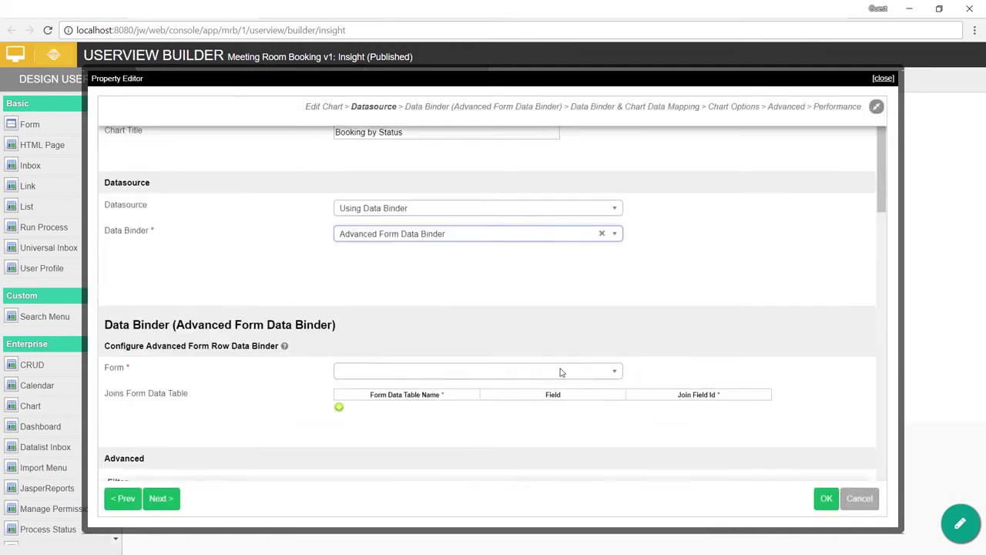
{"action": "left_click", "coordinate": [476, 281]}
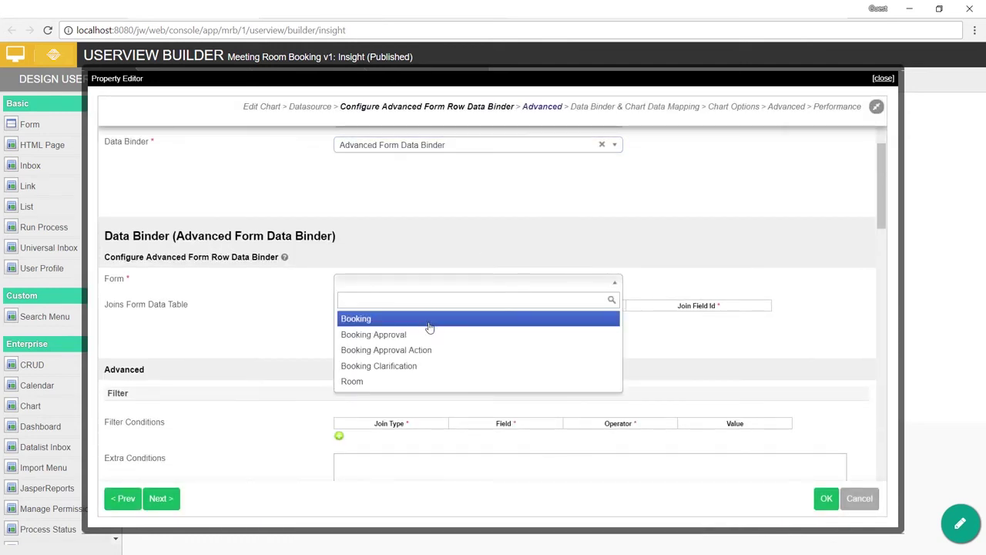
{"action": "left_click", "coordinate": [428, 323]}
{"action": "scroll", "coordinate": [498, 339], "scroll_direction": "down", "scroll_amount": 1}
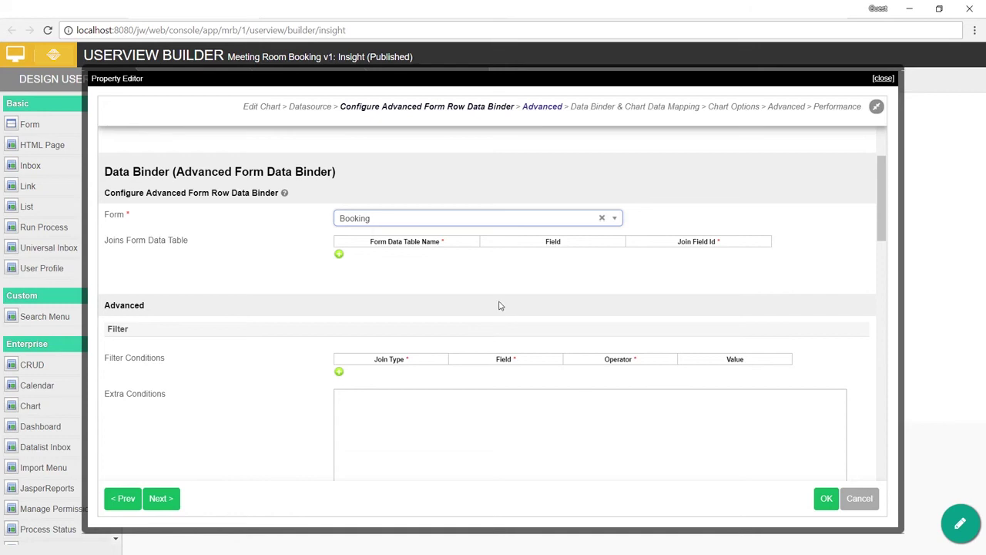
{"action": "scroll", "coordinate": [466, 276], "scroll_direction": "down", "scroll_amount": 1}
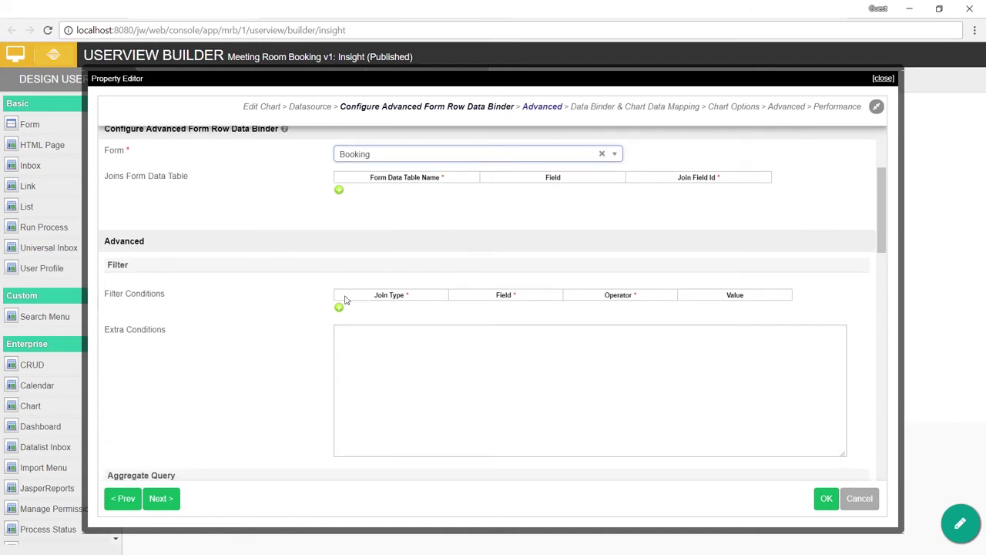
{"action": "scroll", "coordinate": [417, 297], "scroll_direction": "down", "scroll_amount": 4}
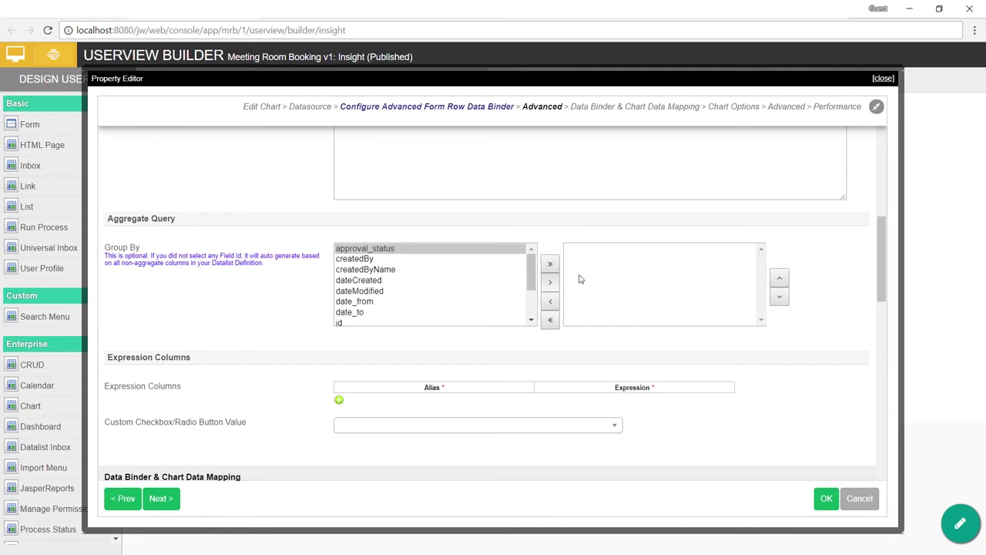
Step: Group the chart data by approval_status and add an approval_status Count aggregate
{"action": "left_click", "coordinate": [550, 282]}
{"action": "scroll", "coordinate": [432, 319], "scroll_direction": "down", "scroll_amount": 1}
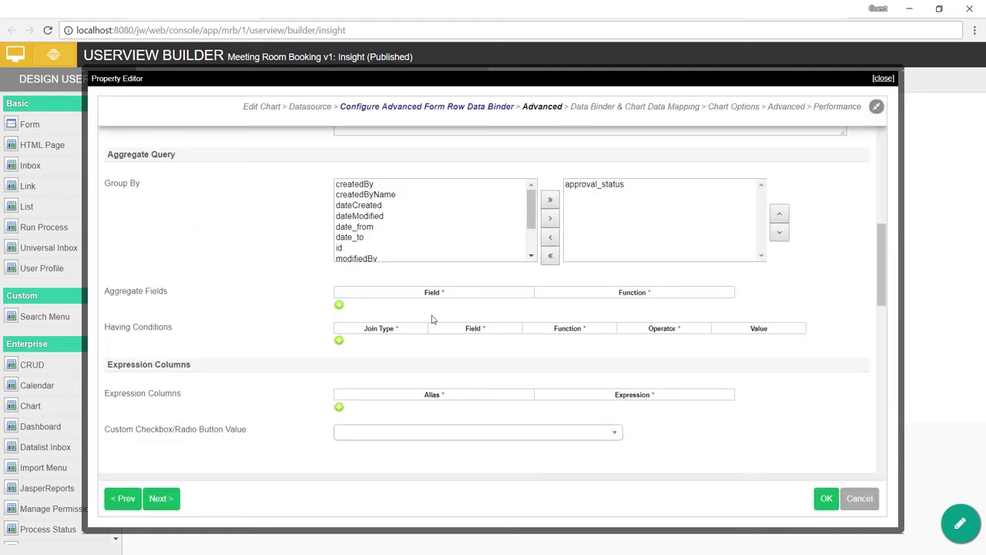
{"action": "left_click", "coordinate": [339, 305]}
{"action": "left_click", "coordinate": [484, 307]}
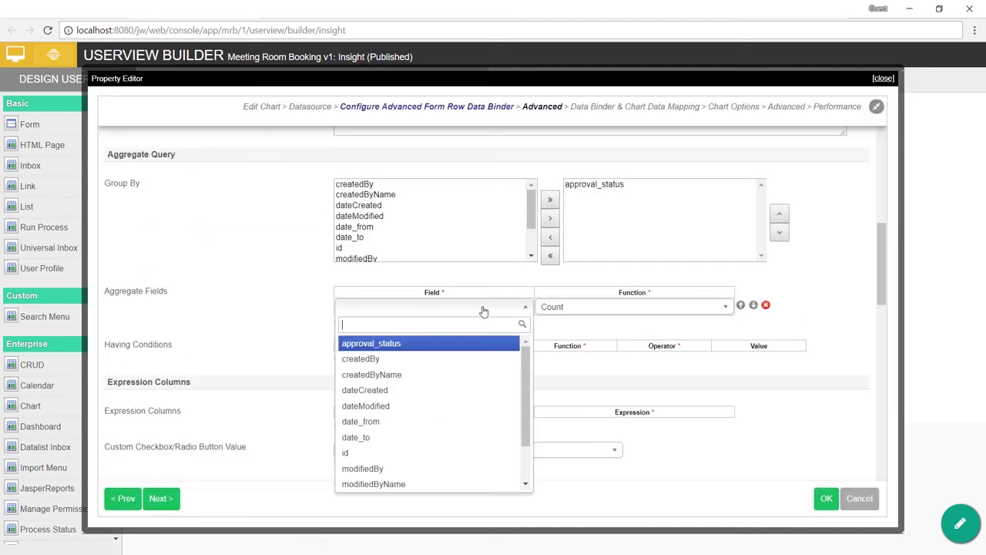
{"action": "left_click", "coordinate": [614, 310]}
{"action": "scroll", "coordinate": [612, 308], "scroll_direction": "down", "scroll_amount": 4}
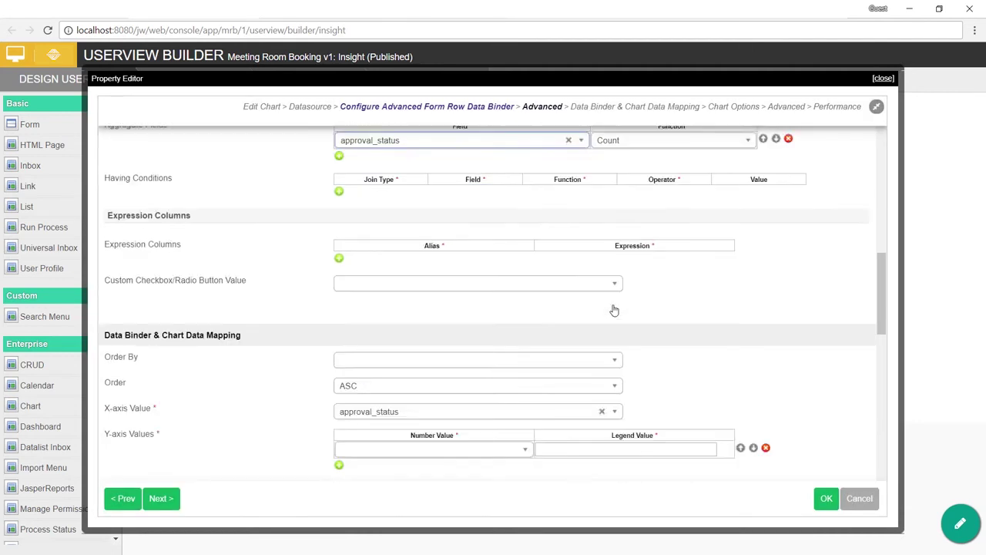
Step: Plot approval_status on the X-axis and approval_status (COUNT) on the Y-axis with legend Booking Count
{"action": "left_click", "coordinate": [545, 259]}
{"action": "left_click", "coordinate": [537, 294]}
{"action": "left_click", "coordinate": [469, 294]}
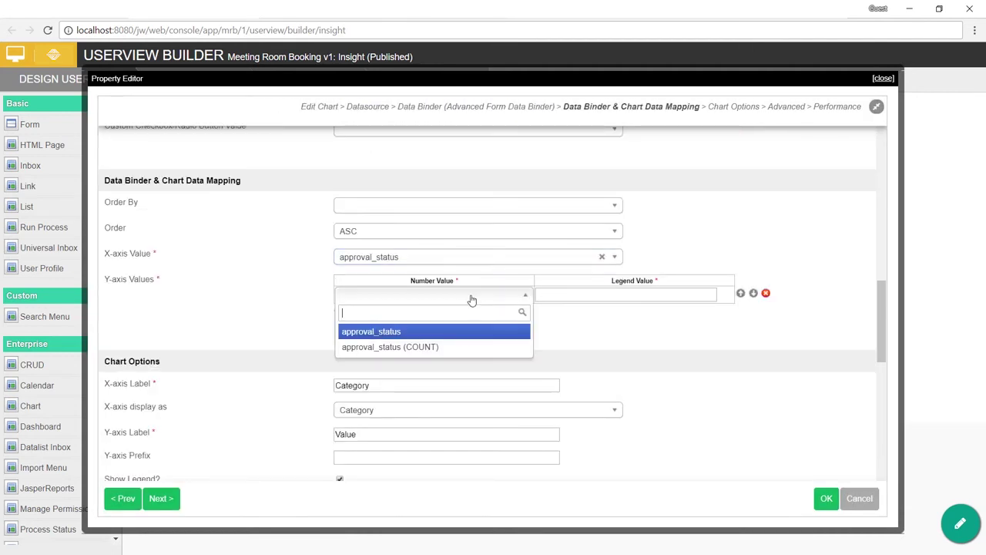
{"action": "left_click", "coordinate": [453, 350]}
{"action": "left_click", "coordinate": [657, 294]}
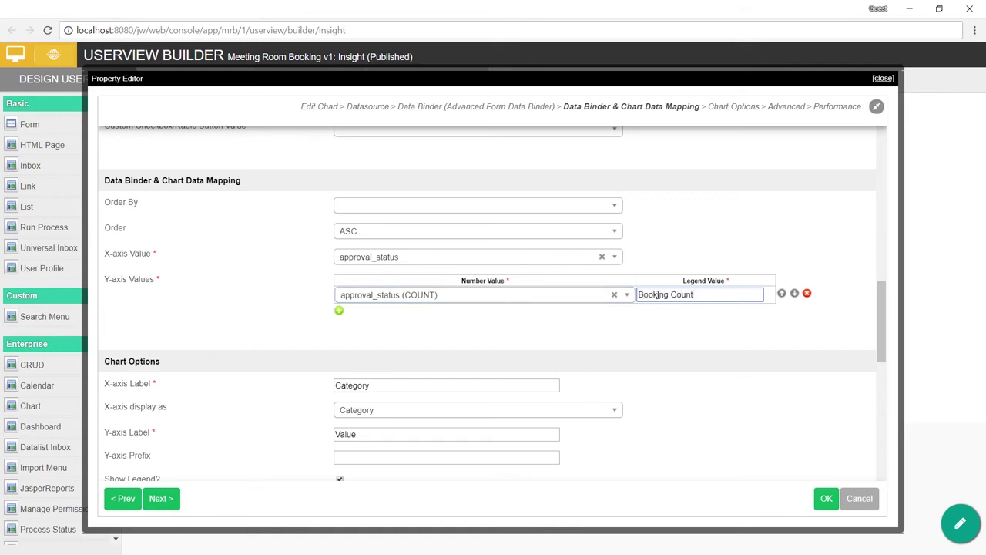
{"action": "left_click", "coordinate": [658, 325]}
{"action": "scroll", "coordinate": [674, 319], "scroll_direction": "down", "scroll_amount": 5}
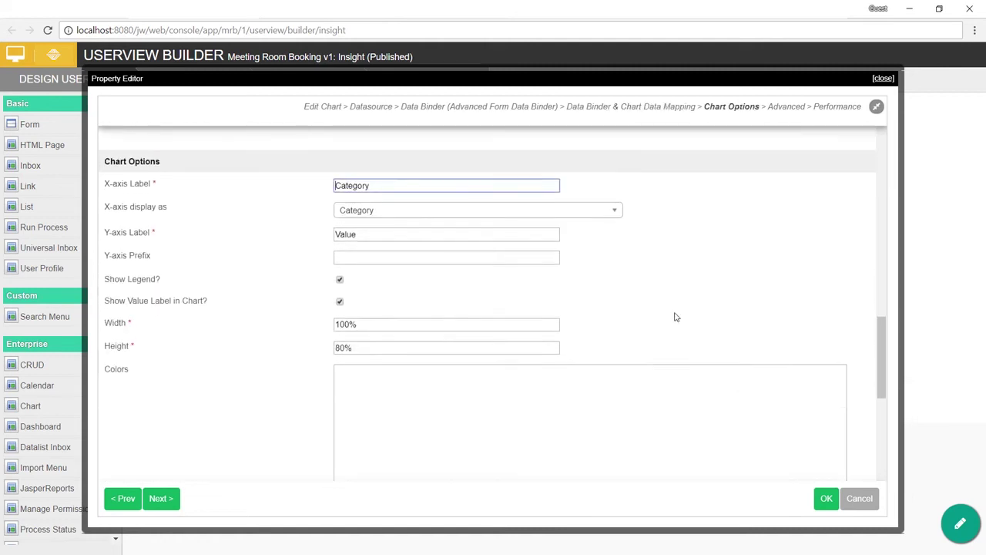
{"action": "scroll", "coordinate": [677, 316], "scroll_direction": "down", "scroll_amount": 5}
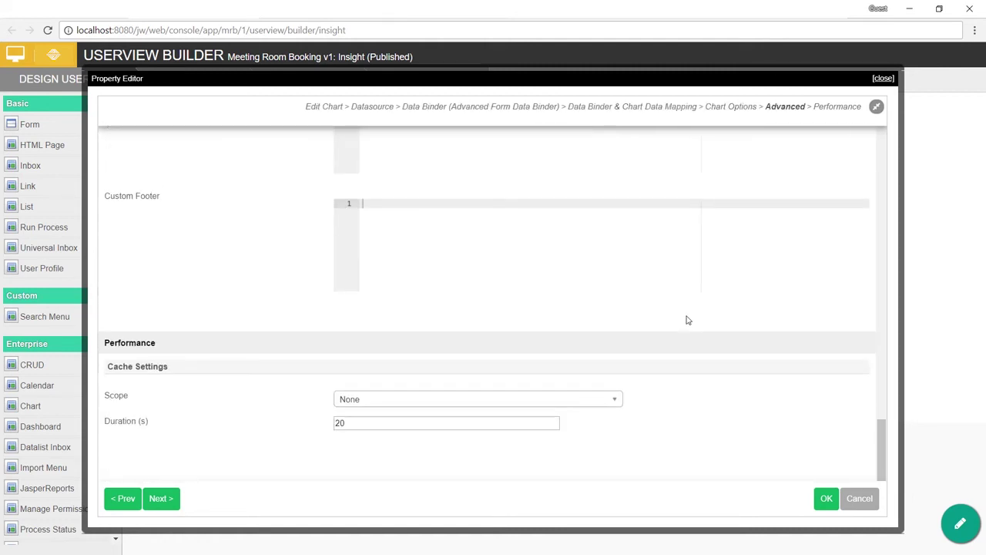
{"action": "scroll", "coordinate": [688, 320], "scroll_direction": "down", "scroll_amount": 3}
{"action": "left_click", "coordinate": [825, 505]}
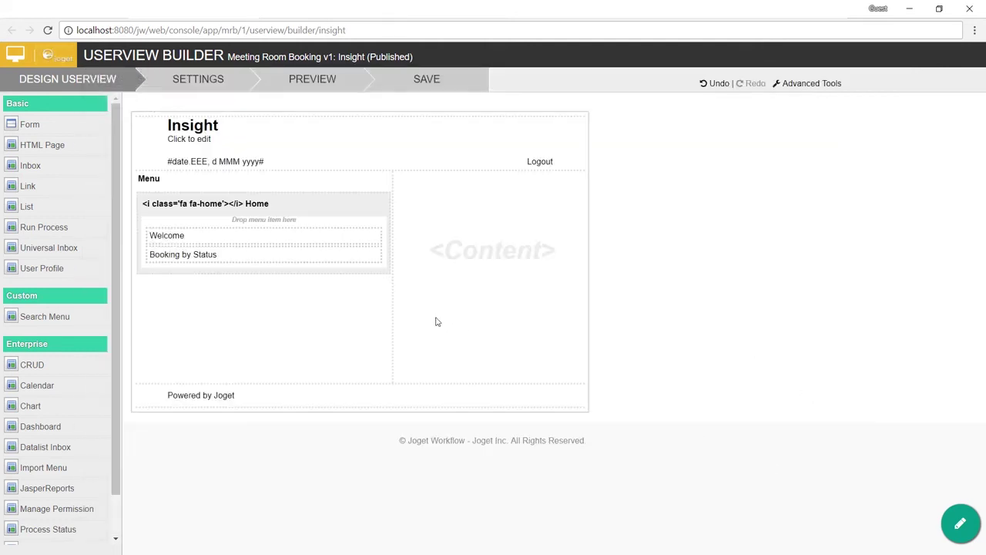
Step: Preview the Insight userview's Booking by Status chart page, then return to the builder
{"action": "left_click", "coordinate": [324, 93]}
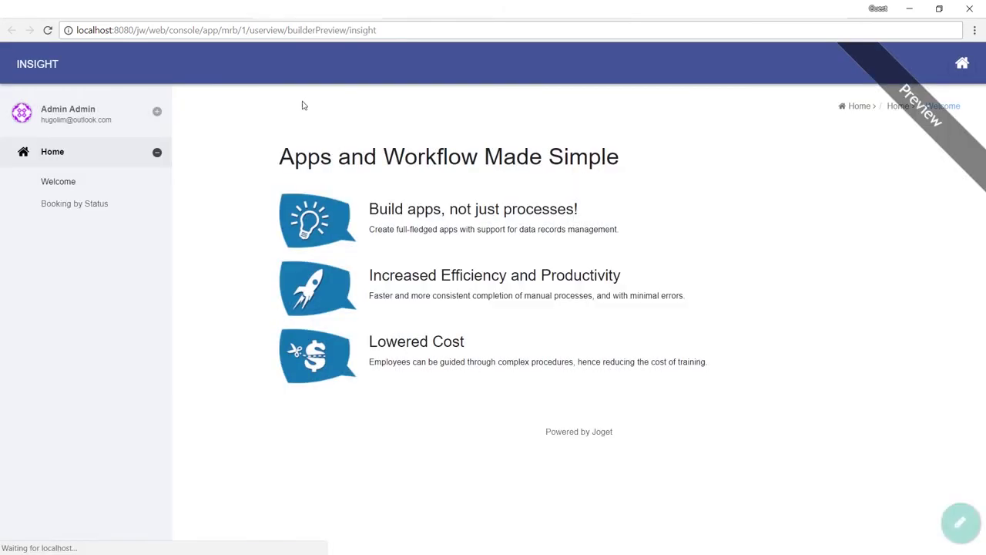
{"action": "left_click", "coordinate": [121, 207]}
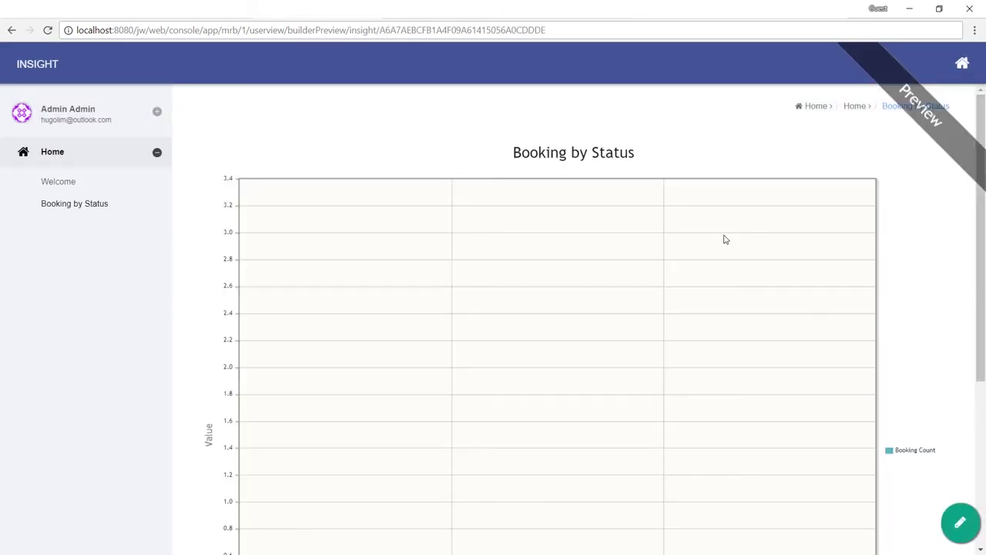
{"action": "scroll", "coordinate": [724, 239], "scroll_direction": "up", "scroll_amount": 1}
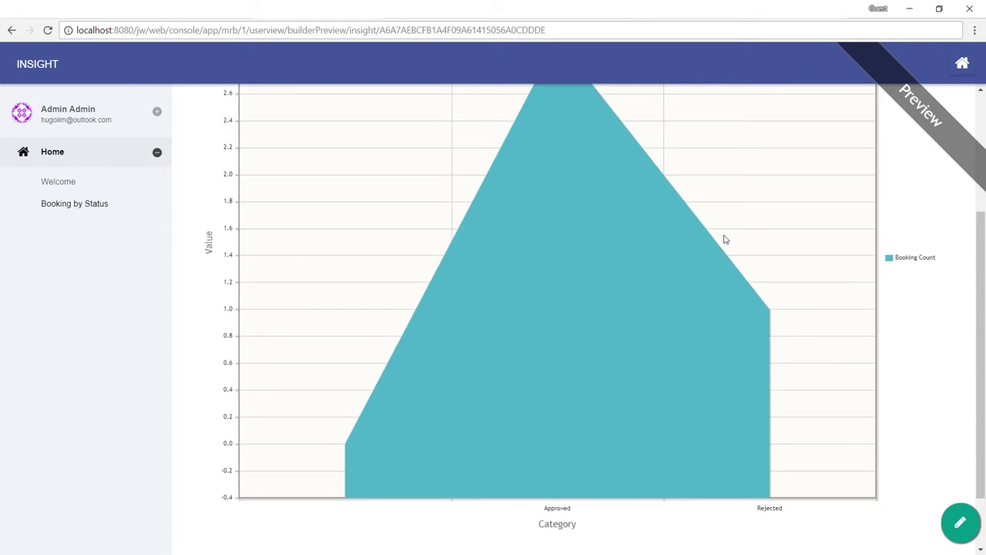
{"action": "scroll", "coordinate": [724, 240], "scroll_direction": "up", "scroll_amount": 2}
{"action": "left_click", "coordinate": [364, 11]}
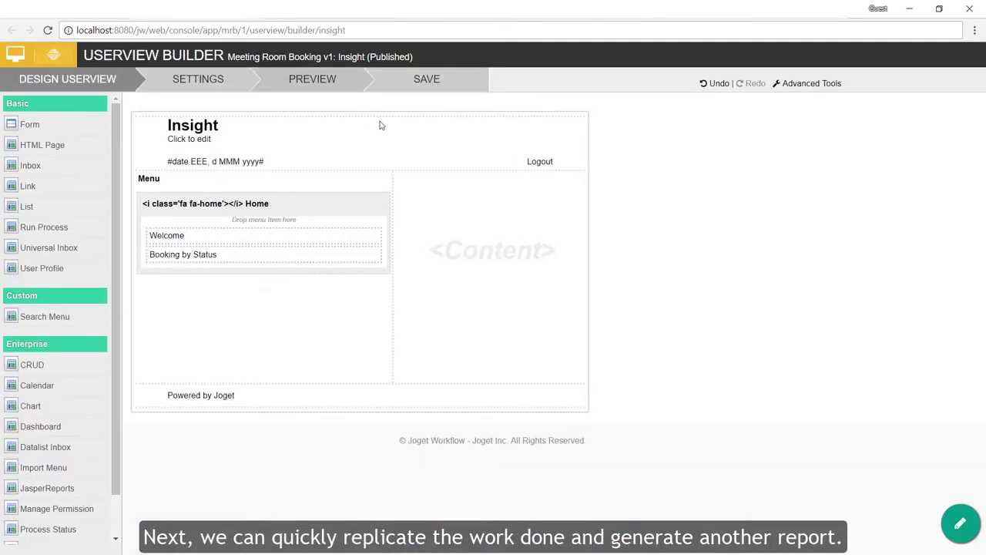
Step: Duplicate the Booking by Status chart item under Home and open its properties
{"action": "mouse_move", "coordinate": [315, 255]}
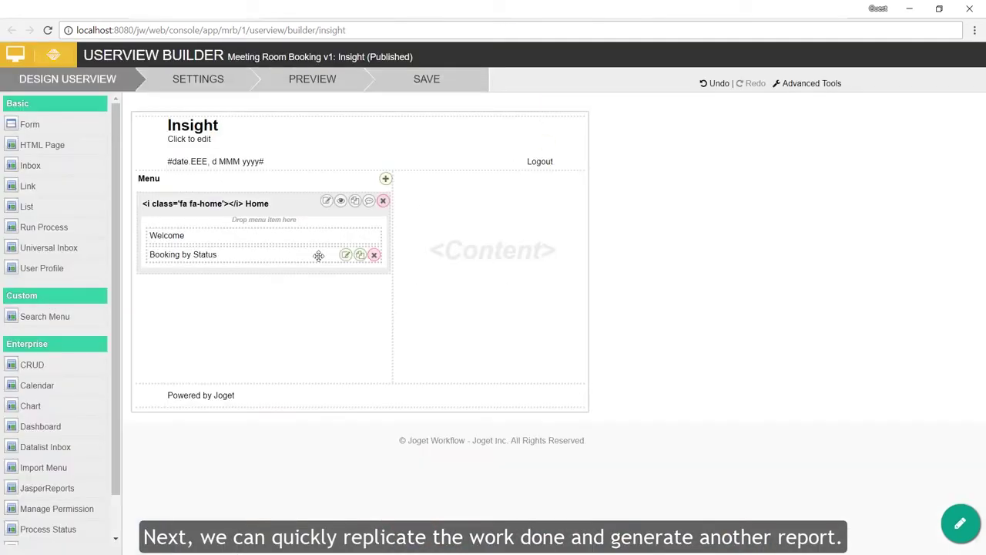
{"action": "left_click", "coordinate": [358, 257]}
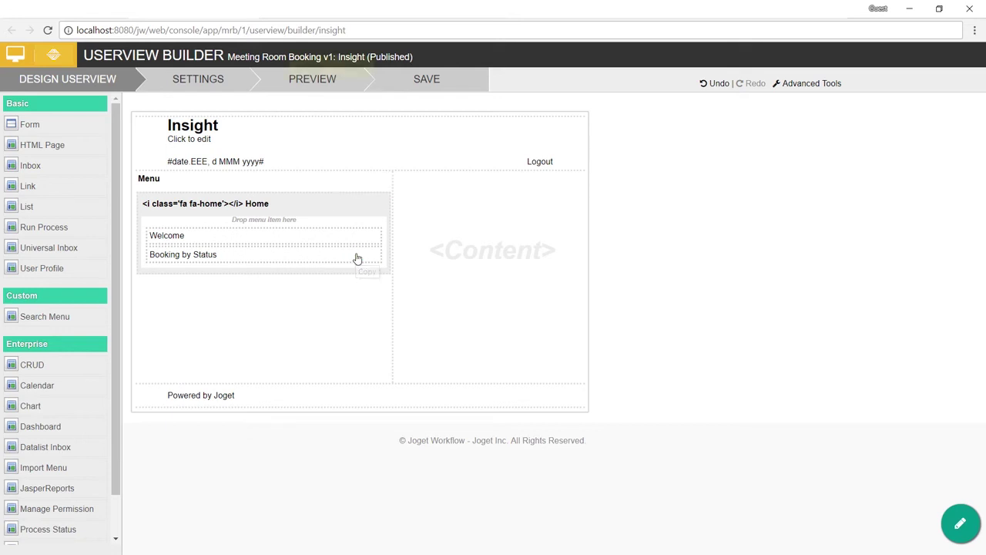
{"action": "left_click", "coordinate": [355, 202]}
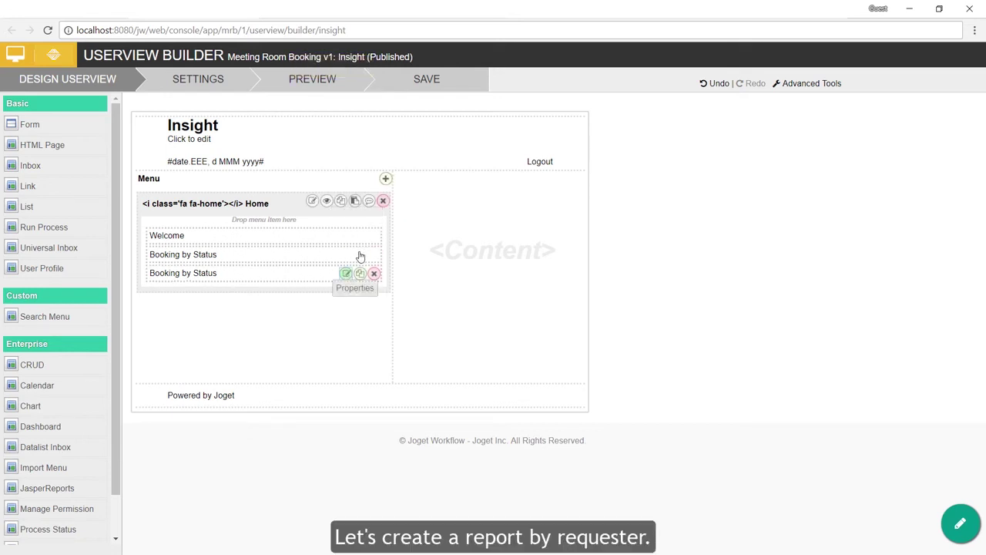
{"action": "left_click", "coordinate": [345, 274]}
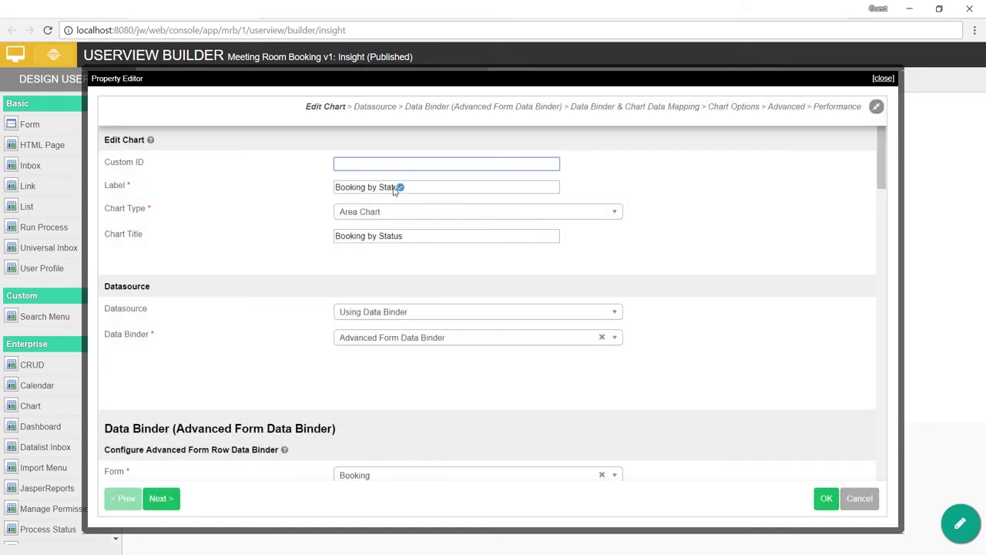
Step: Rename the copy's label and title to 'Booking by Requester' and make it a Bar Chart
{"action": "double_click", "coordinate": [393, 187]}
{"action": "type", "text": "Requester"}
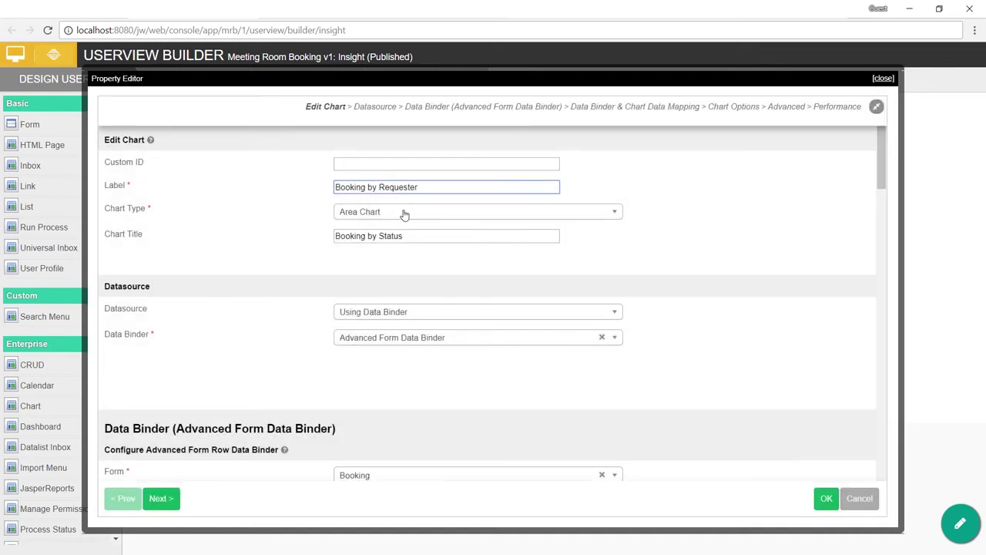
{"action": "left_click", "coordinate": [404, 214]}
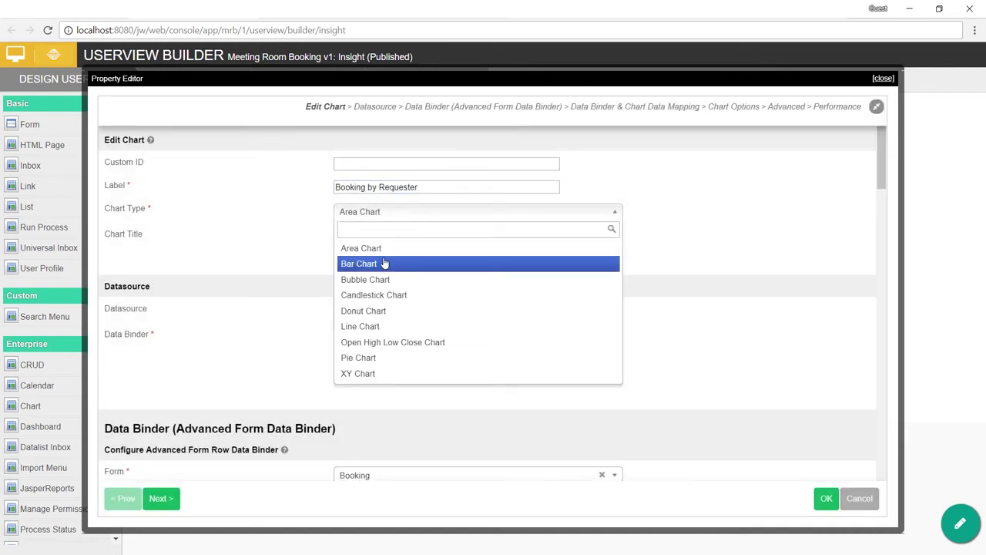
{"action": "left_click", "coordinate": [407, 260]}
{"action": "left_click", "coordinate": [389, 238]}
{"action": "double_click", "coordinate": [402, 187]}
{"action": "key", "text": "ctrl+c"}
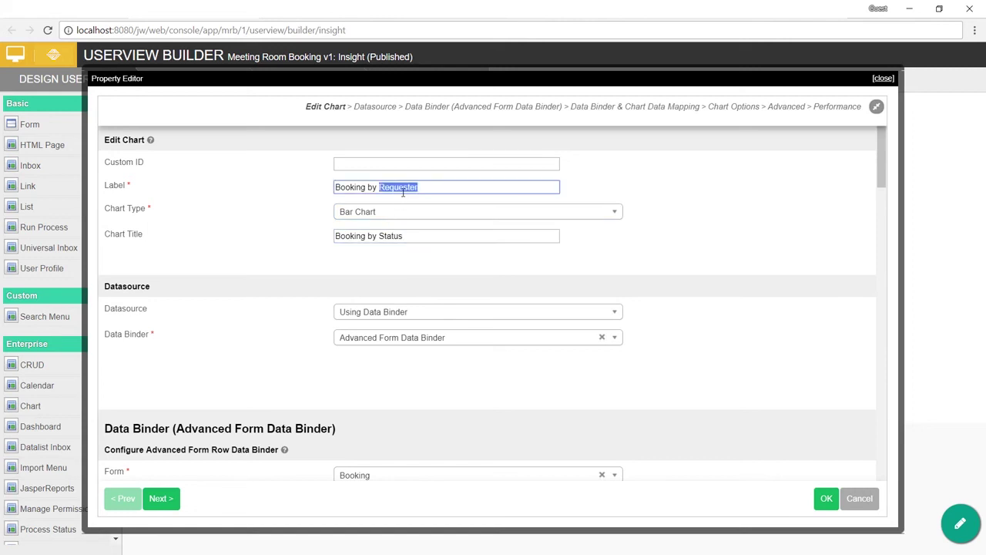
{"action": "double_click", "coordinate": [390, 235]}
{"action": "key", "text": "ctrl+v"}
{"action": "left_click", "coordinate": [466, 262]}
Step: Group the chart by name instead of approval_status and count name in the aggregate
{"action": "scroll", "coordinate": [496, 262], "scroll_direction": "down", "scroll_amount": 1}
{"action": "scroll", "coordinate": [497, 262], "scroll_direction": "down", "scroll_amount": 6}
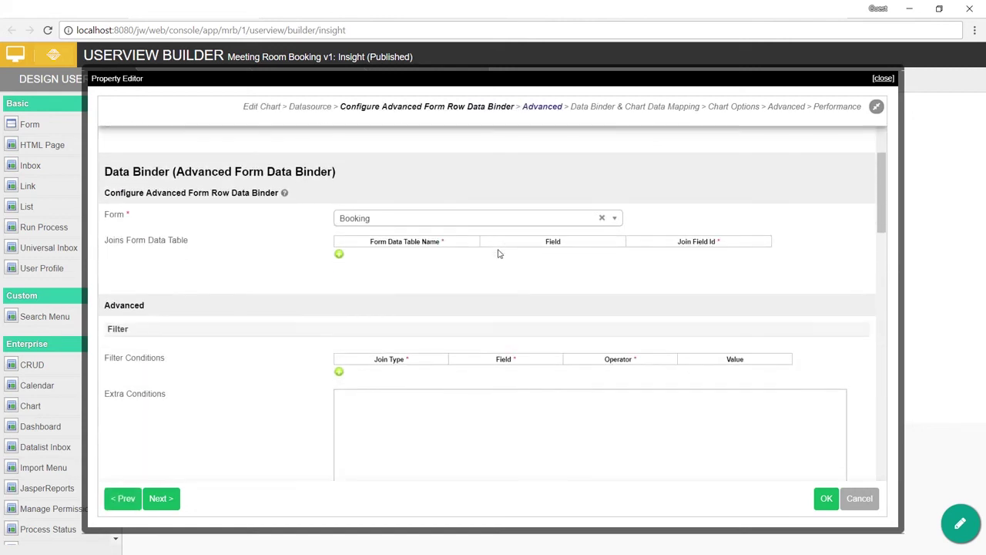
{"action": "left_click", "coordinate": [588, 249]}
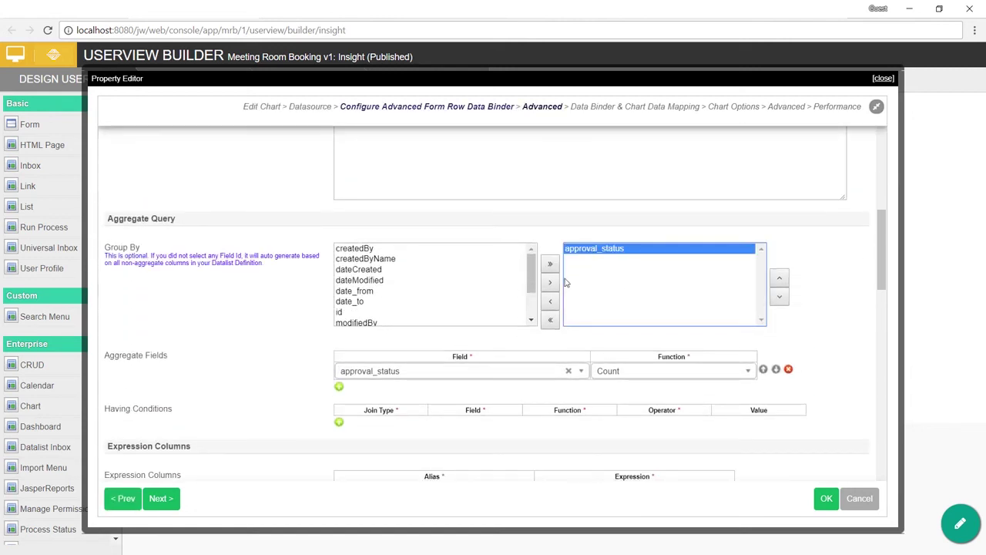
{"action": "left_click", "coordinate": [552, 302]}
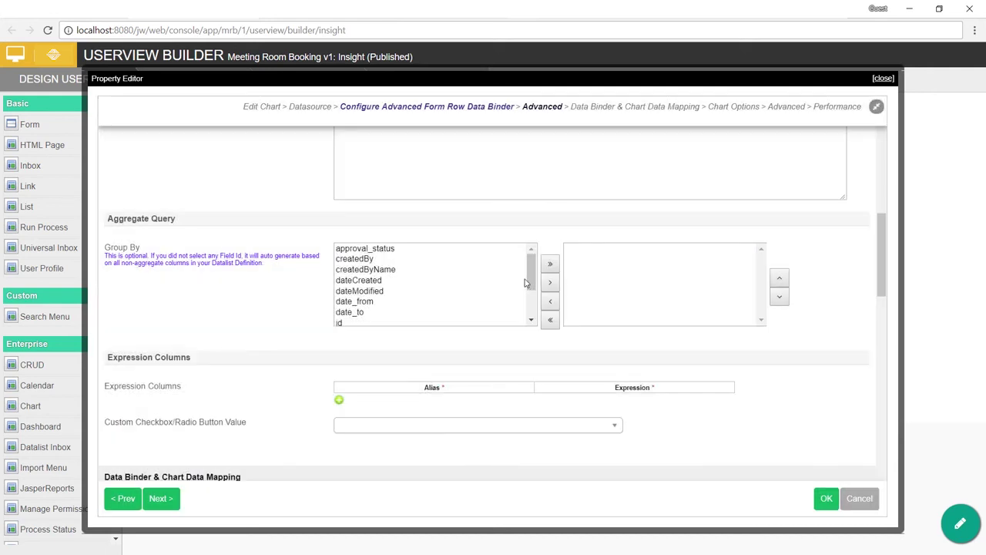
{"action": "left_click", "coordinate": [532, 284]}
{"action": "scroll", "coordinate": [534, 283], "scroll_direction": "down", "scroll_amount": 2}
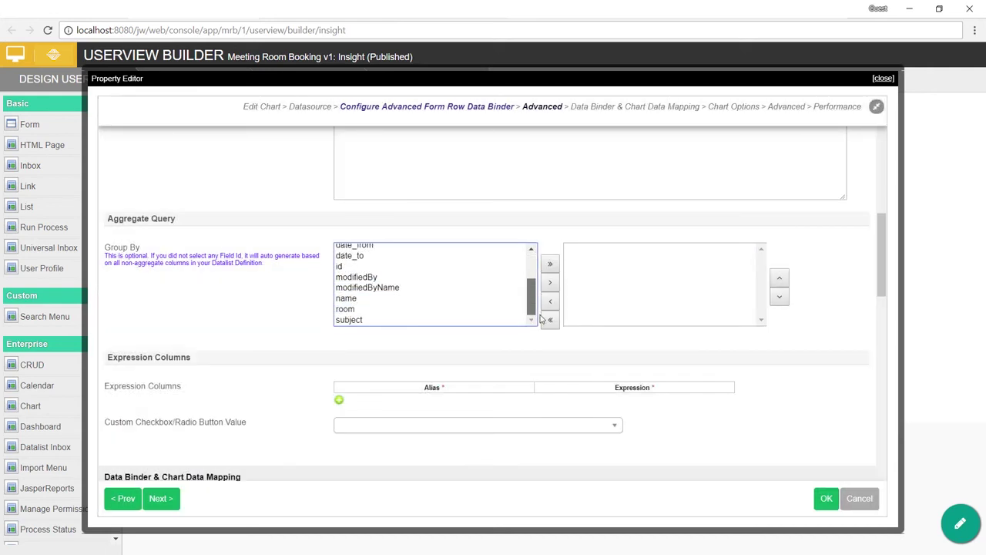
{"action": "left_click", "coordinate": [446, 298]}
{"action": "left_click", "coordinate": [550, 285]}
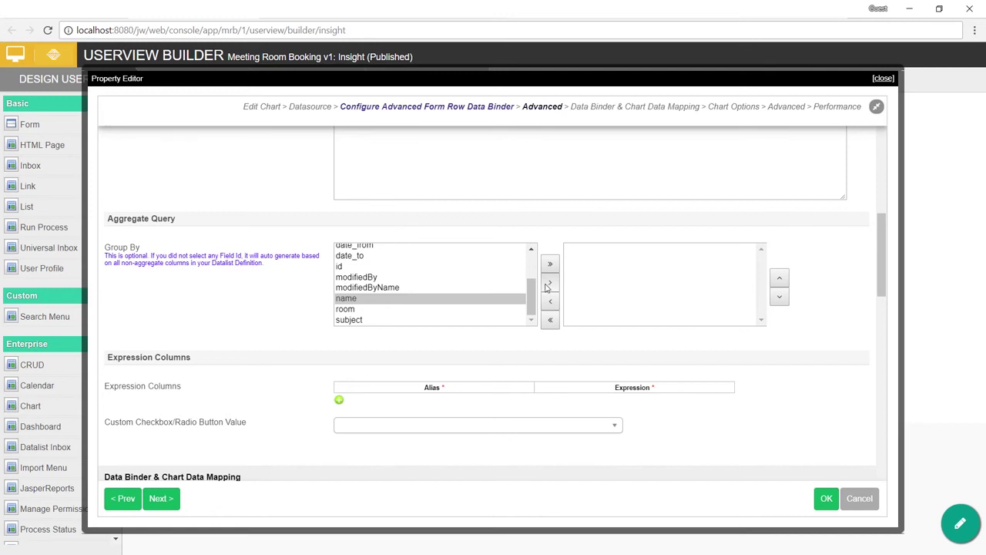
{"action": "scroll", "coordinate": [537, 288], "scroll_direction": "down", "scroll_amount": 3}
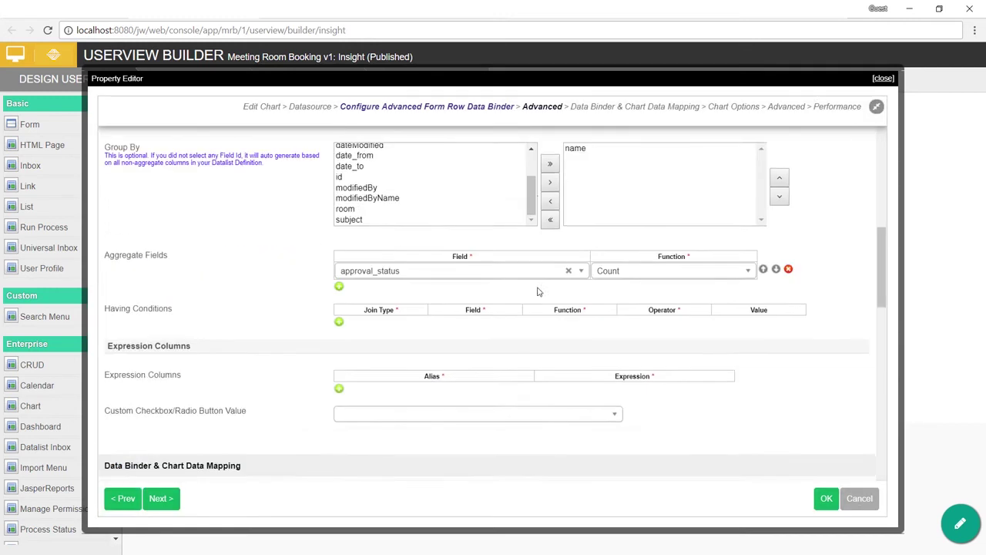
{"action": "left_click", "coordinate": [534, 183]}
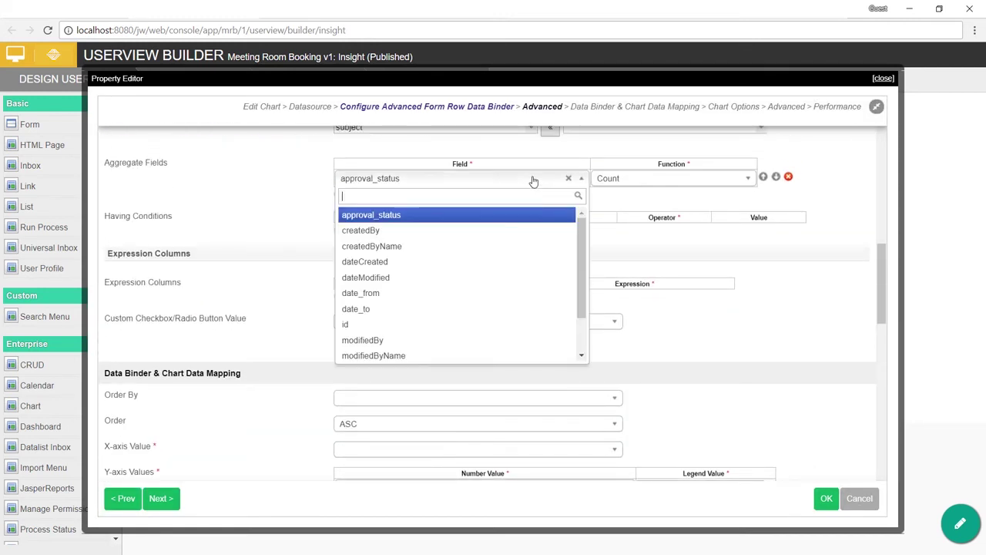
{"action": "scroll", "coordinate": [477, 301], "scroll_direction": "down", "scroll_amount": 2}
{"action": "left_click", "coordinate": [433, 321]}
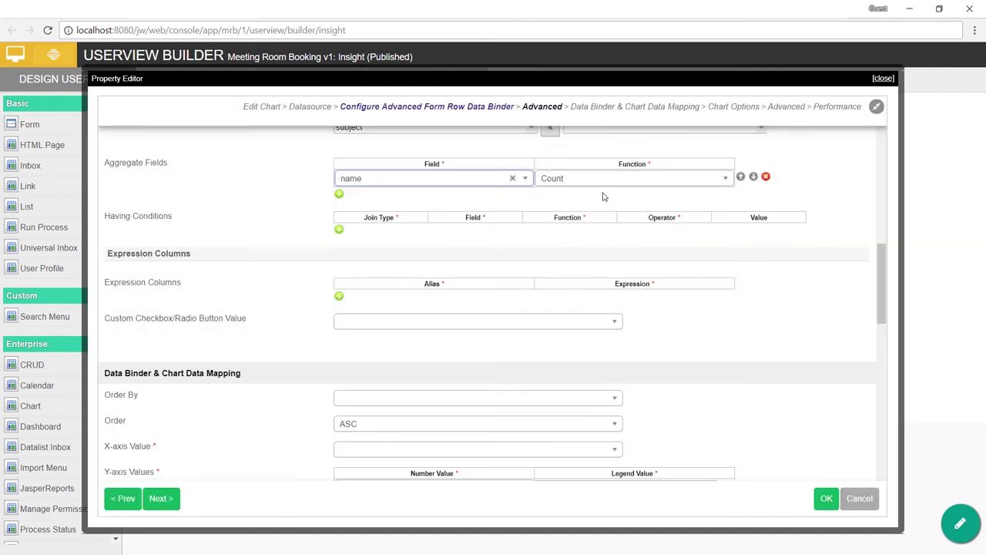
{"action": "scroll", "coordinate": [552, 245], "scroll_direction": "down", "scroll_amount": 3}
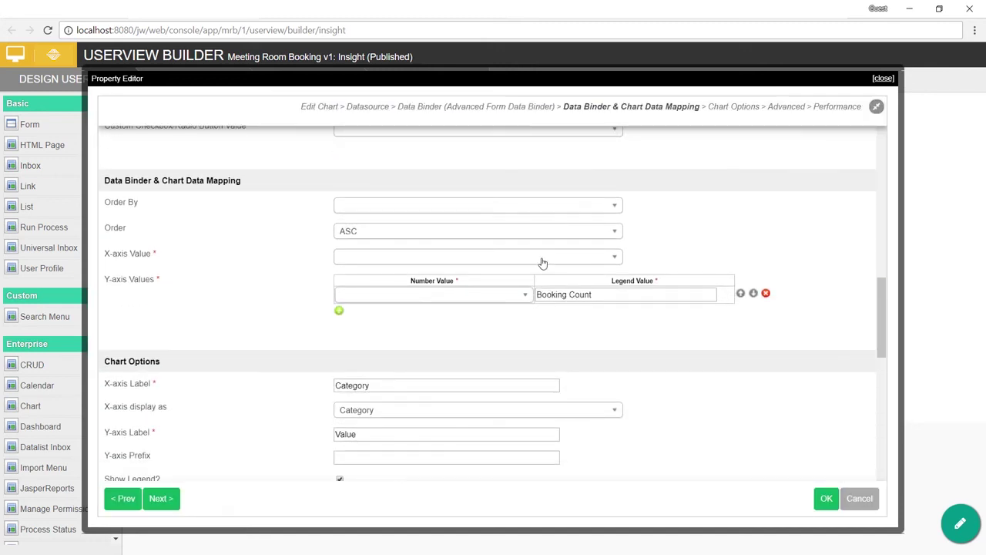
Step: Set X-axis to Name and number value to Name (COUNT), keeping legend Booking Count
{"action": "left_click", "coordinate": [542, 258]}
{"action": "left_click", "coordinate": [400, 295]}
{"action": "left_click", "coordinate": [413, 296]}
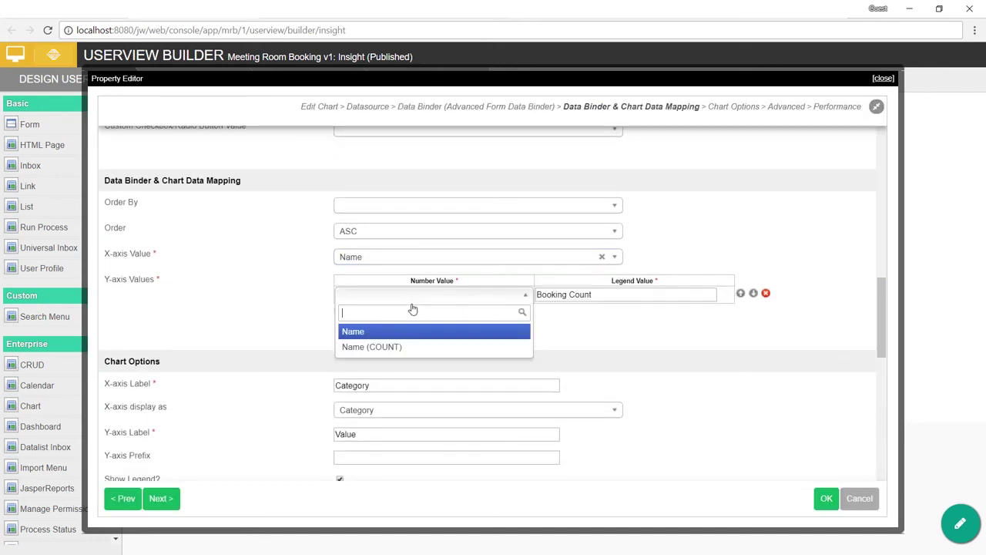
{"action": "left_click", "coordinate": [404, 345]}
{"action": "left_click", "coordinate": [656, 296]}
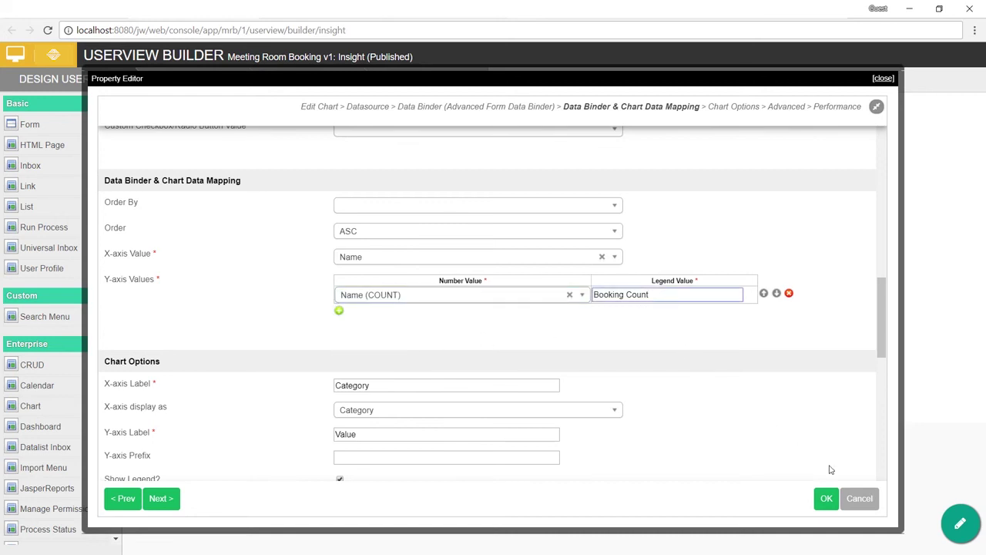
{"action": "left_click", "coordinate": [824, 499]}
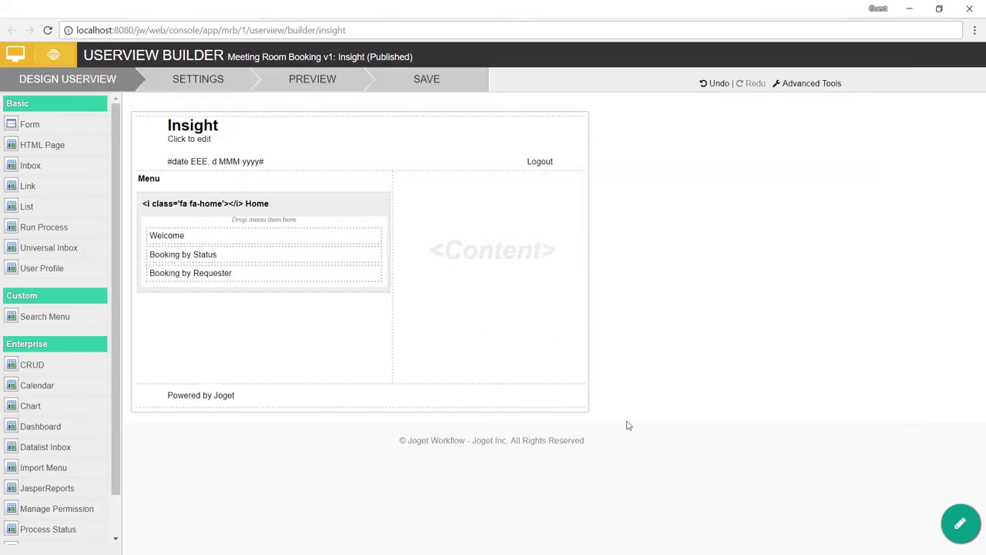
{"action": "left_click", "coordinate": [322, 80]}
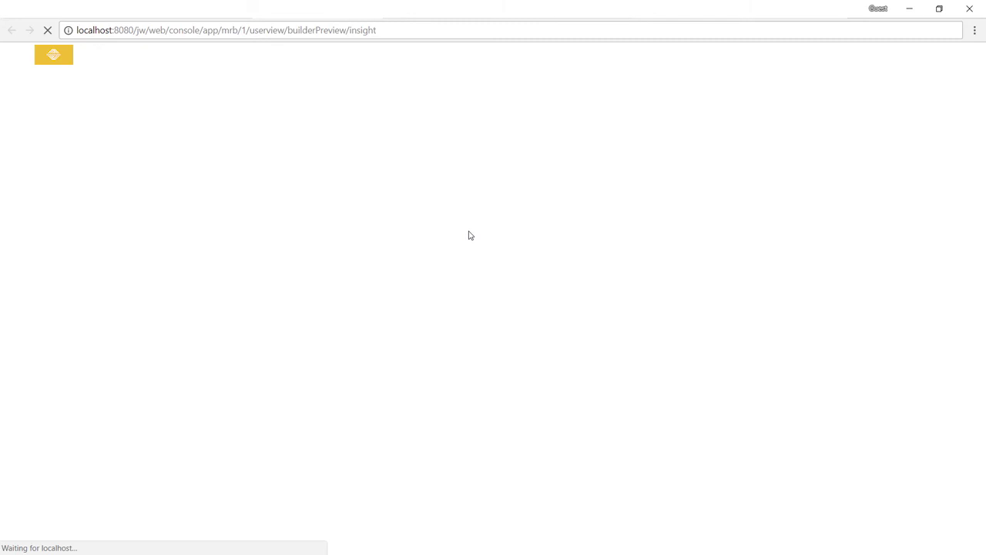
{"action": "left_click", "coordinate": [108, 225]}
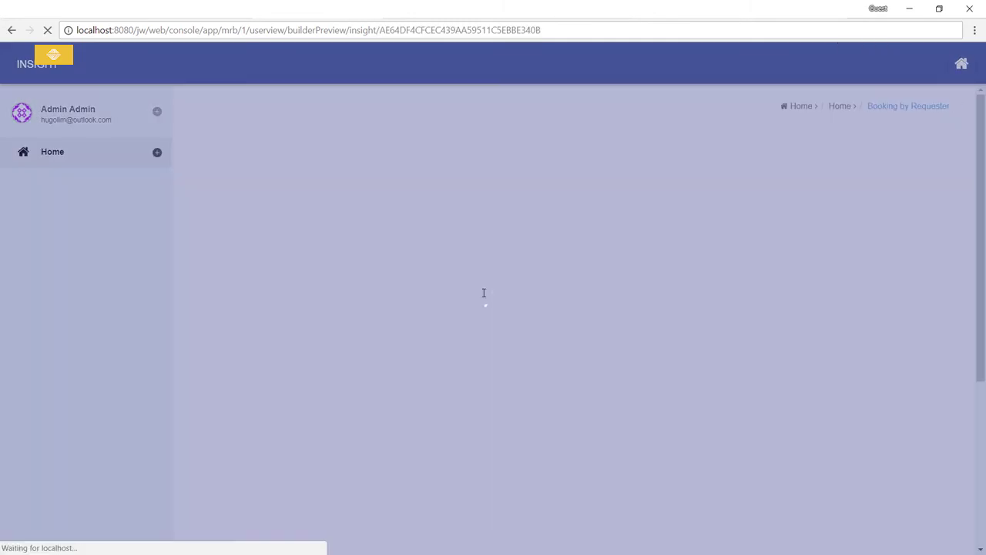
{"action": "scroll", "coordinate": [486, 295], "scroll_direction": "down", "scroll_amount": 3}
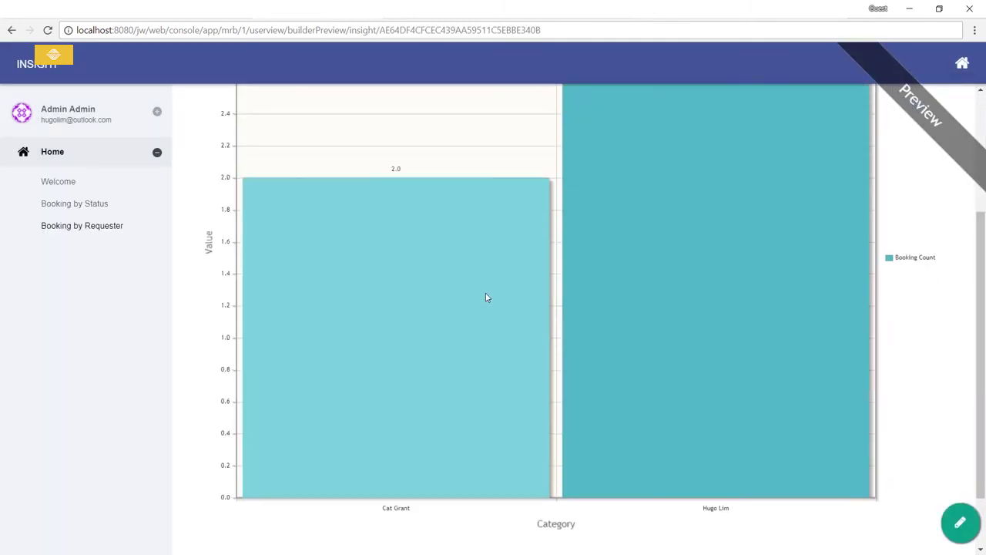
{"action": "scroll", "coordinate": [485, 296], "scroll_direction": "up", "scroll_amount": 3}
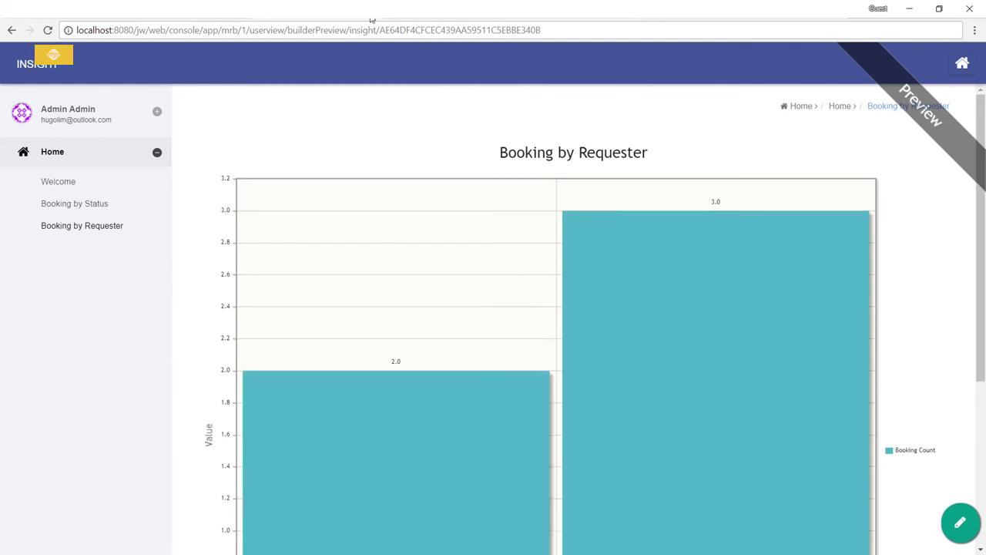
{"action": "key", "text": "ctrl+w"}
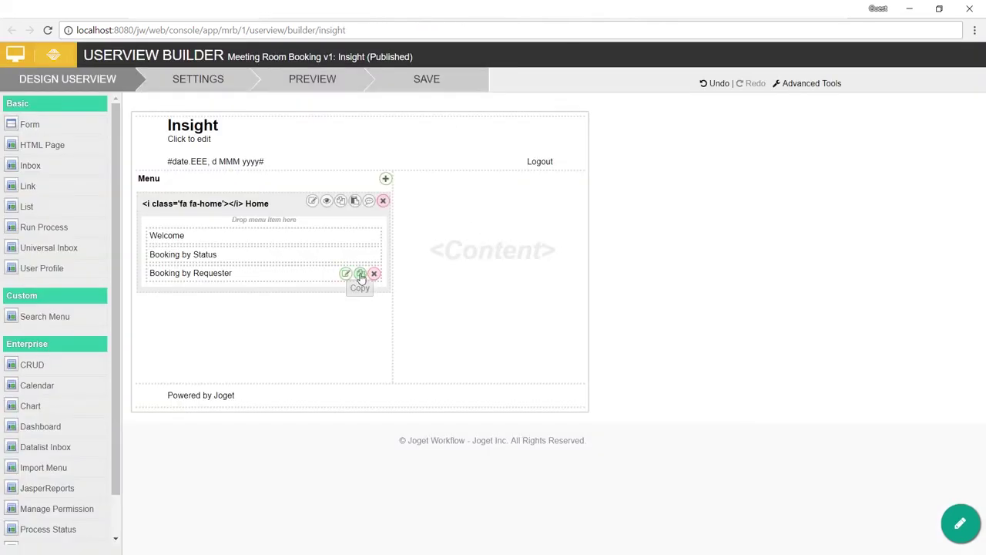
Step: Duplicate the Booking by Requester item into Home, renaming its label and chart title to Booking by Room
{"action": "left_click", "coordinate": [357, 272]}
{"action": "left_click", "coordinate": [355, 201]}
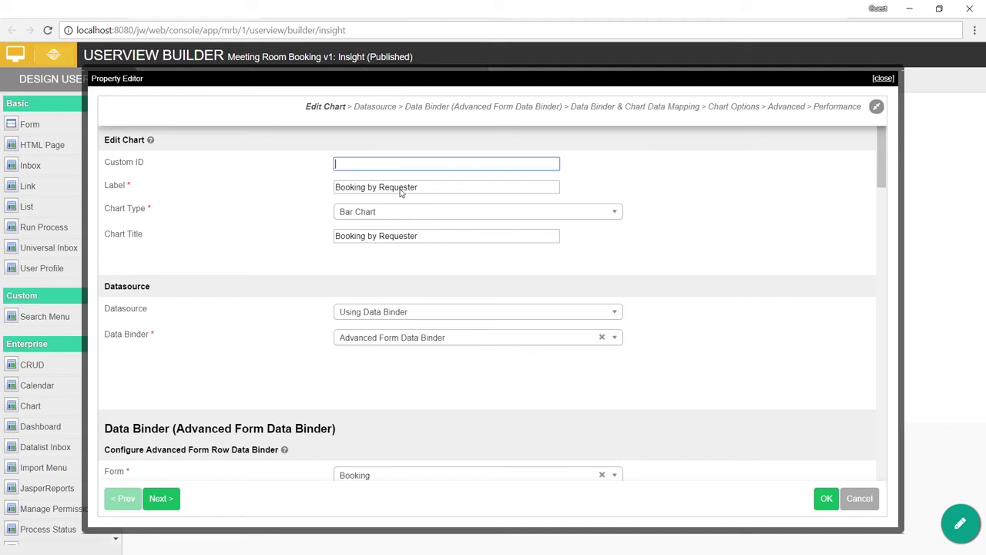
{"action": "double_click", "coordinate": [400, 189]}
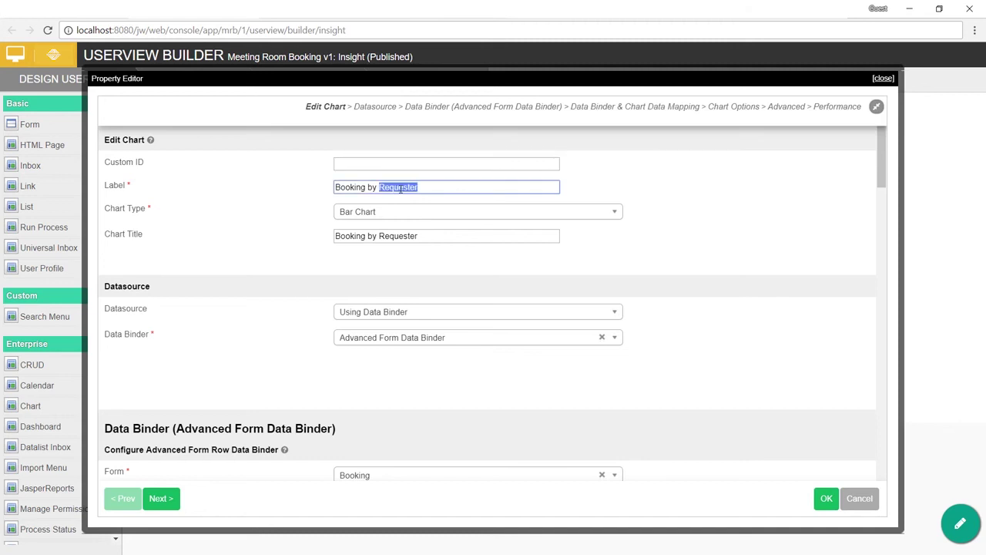
{"action": "type", "text": "R"}
{"action": "left_click", "coordinate": [406, 235]}
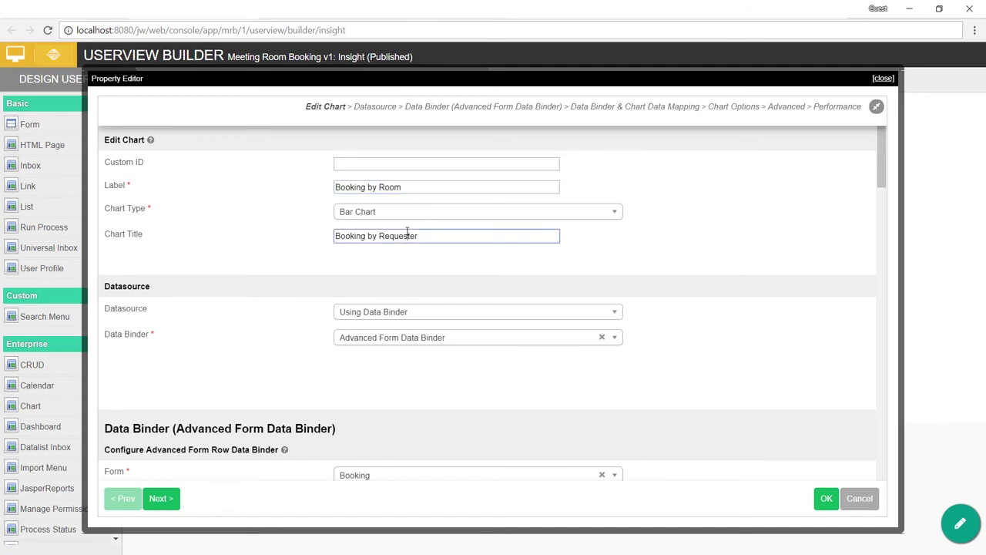
{"action": "double_click", "coordinate": [406, 235]}
{"action": "type", "text": "Room"}
Step: Make it a Pie Chart and join mrb_room, matching mrb_room.id to the booking's room field
{"action": "left_click", "coordinate": [412, 221]}
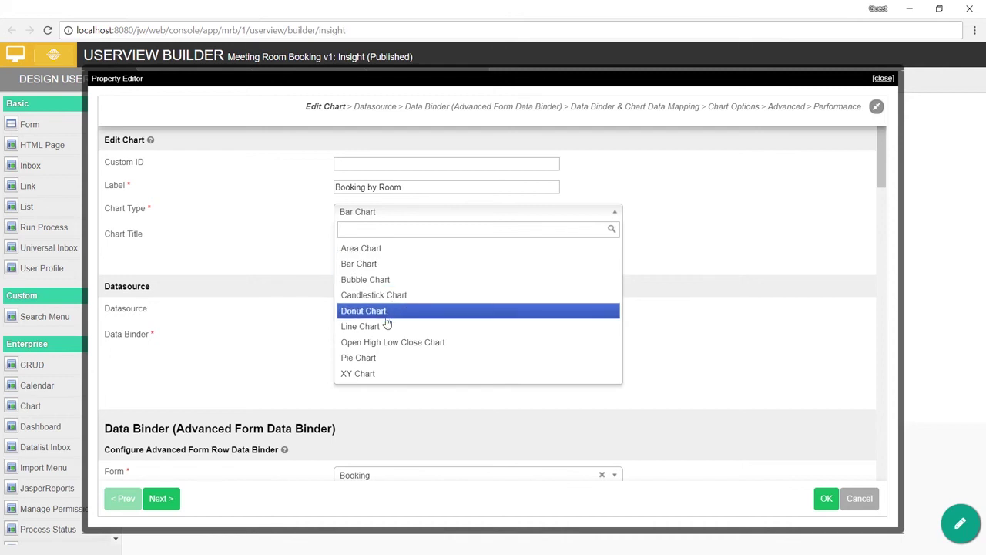
{"action": "left_click", "coordinate": [383, 357]}
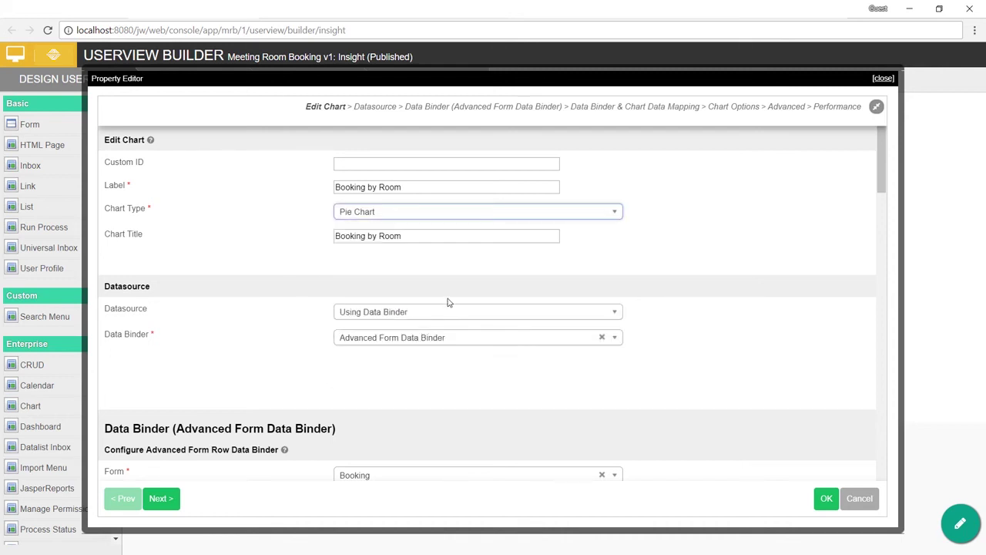
{"action": "scroll", "coordinate": [466, 268], "scroll_direction": "down", "scroll_amount": 3}
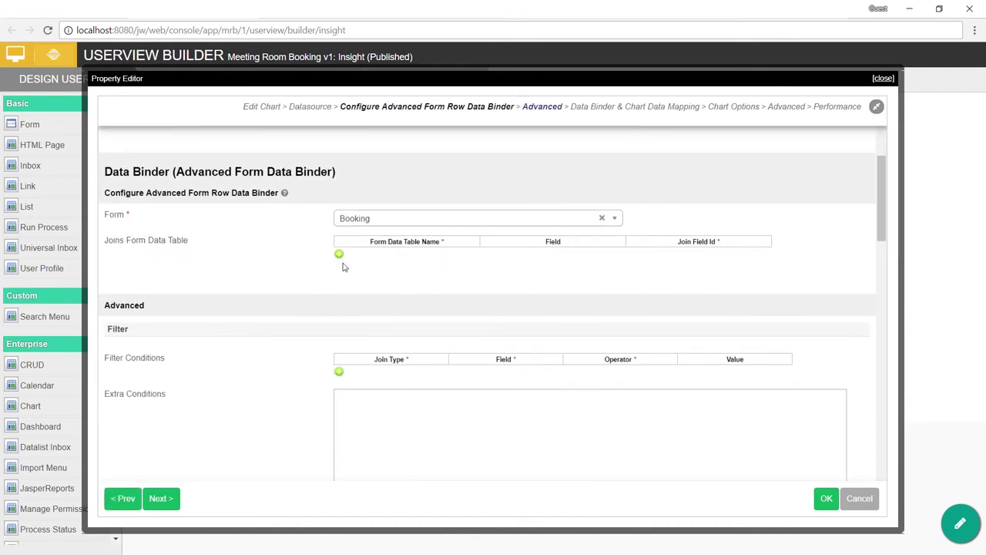
{"action": "left_click", "coordinate": [339, 258]}
{"action": "left_click", "coordinate": [341, 258]}
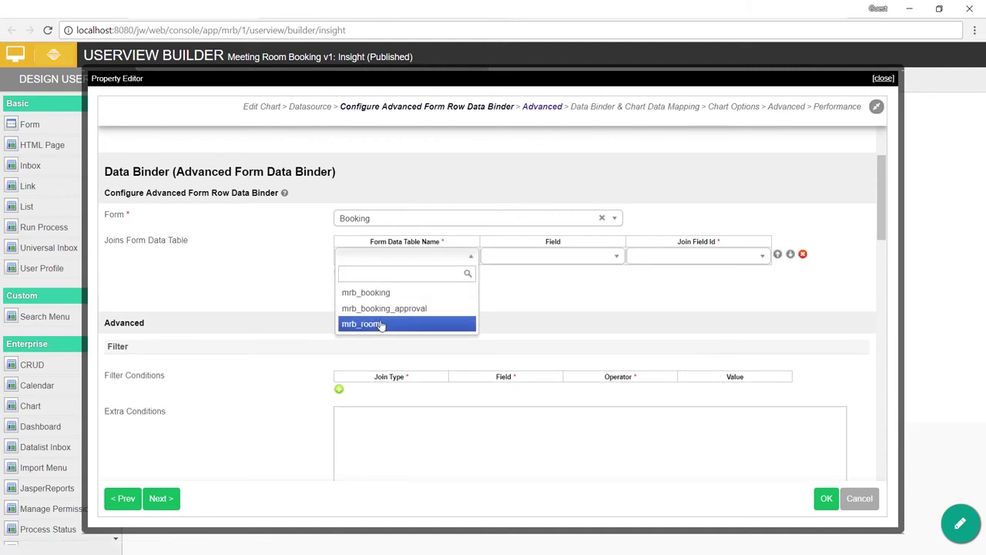
{"action": "left_click", "coordinate": [377, 324]}
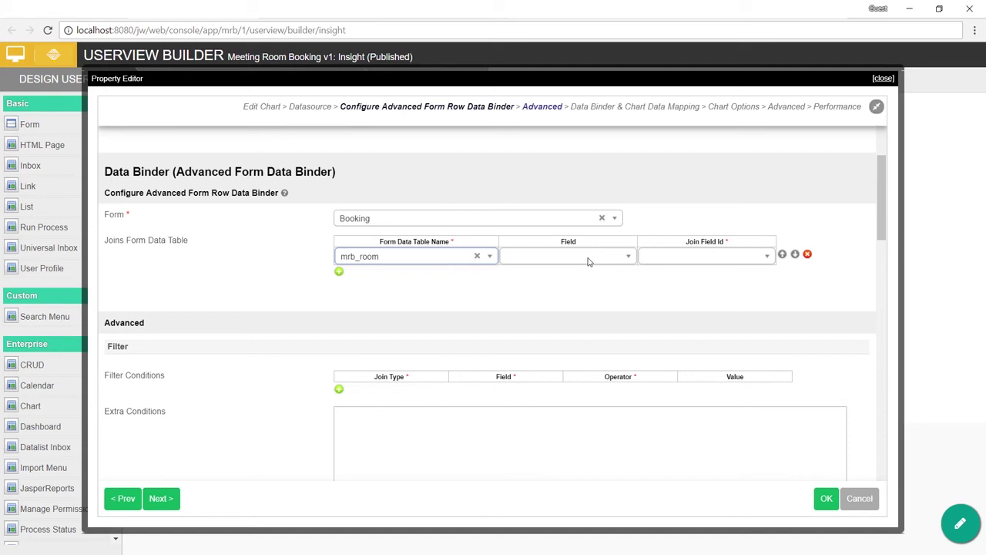
{"action": "left_click", "coordinate": [588, 262]}
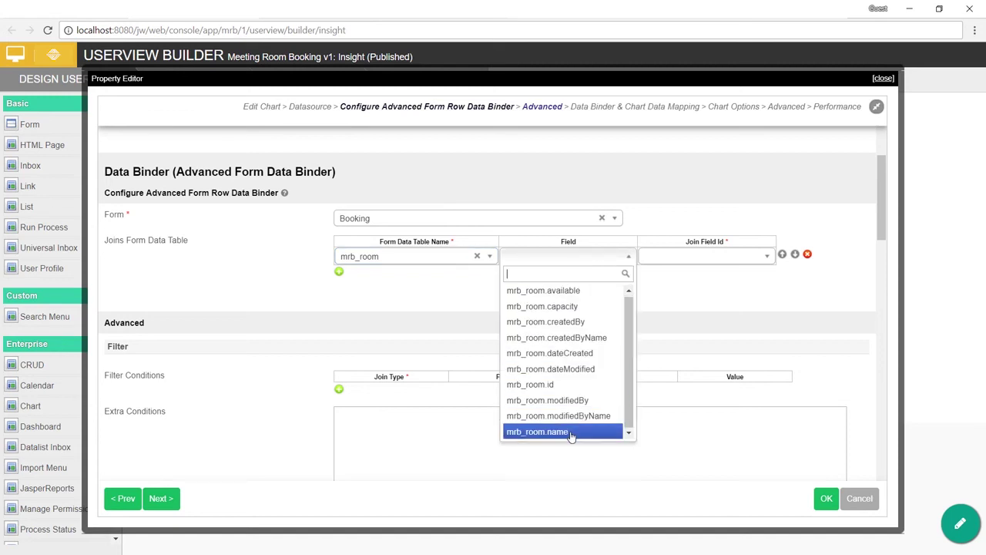
{"action": "left_click", "coordinate": [570, 385]}
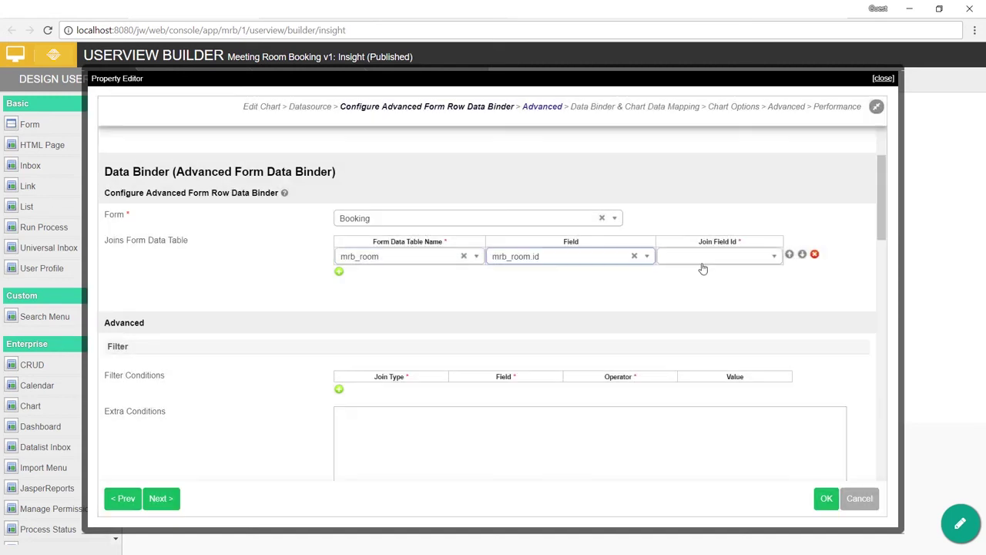
{"action": "left_click", "coordinate": [707, 262]}
{"action": "scroll", "coordinate": [713, 308], "scroll_direction": "down", "scroll_amount": 5}
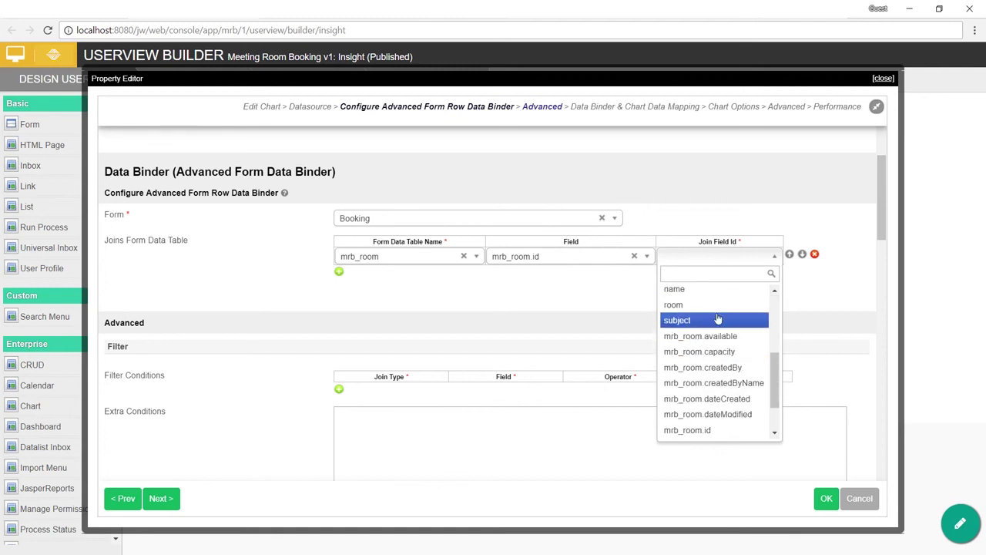
{"action": "left_click", "coordinate": [714, 305]}
Step: Group the data by mrb_room.name instead of name
{"action": "scroll", "coordinate": [557, 288], "scroll_direction": "down", "scroll_amount": 3}
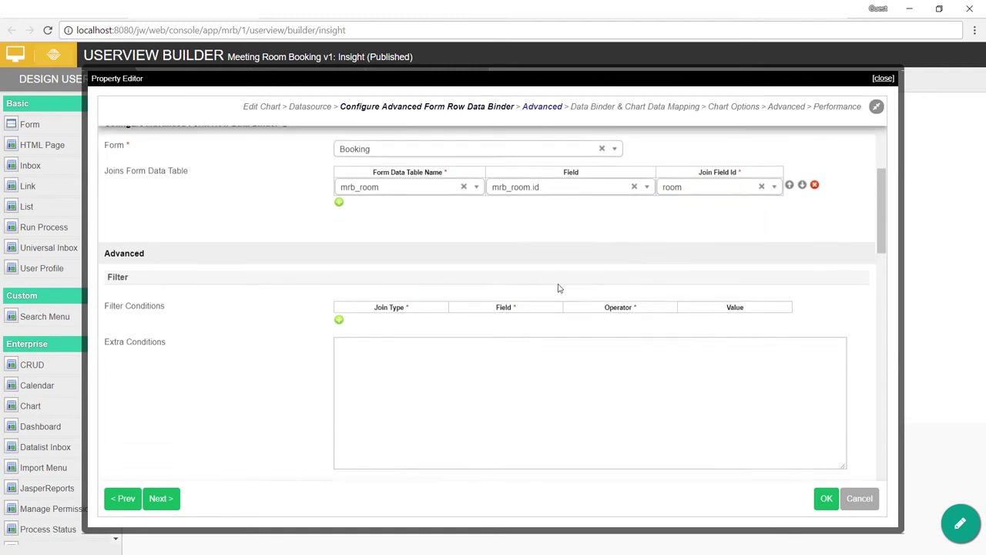
{"action": "scroll", "coordinate": [519, 286], "scroll_direction": "down", "scroll_amount": 3}
{"action": "left_click", "coordinate": [574, 265]}
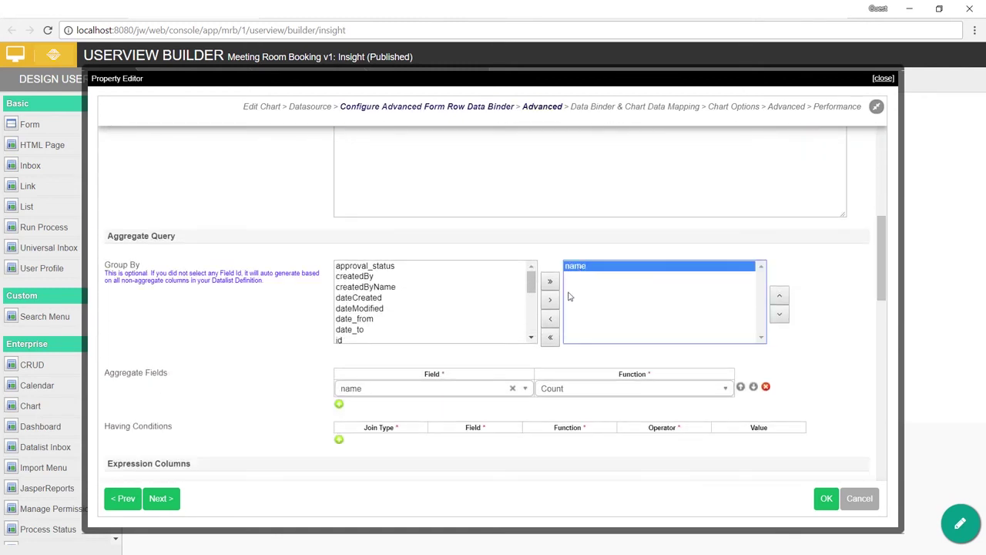
{"action": "left_click", "coordinate": [550, 344]}
{"action": "left_click_drag", "start_coordinate": [531, 282], "coordinate": [533, 324]}
{"action": "left_click", "coordinate": [460, 340]}
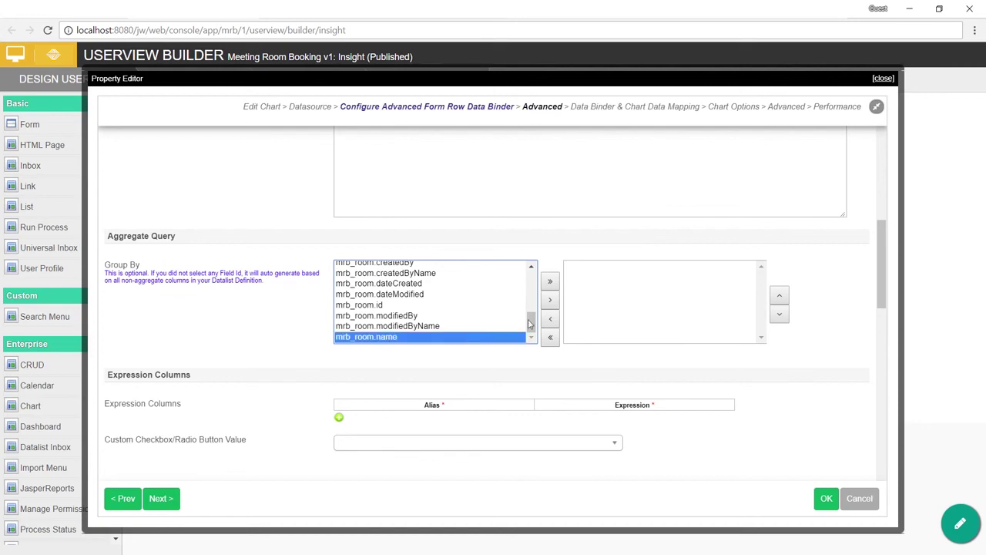
{"action": "left_click", "coordinate": [549, 299]}
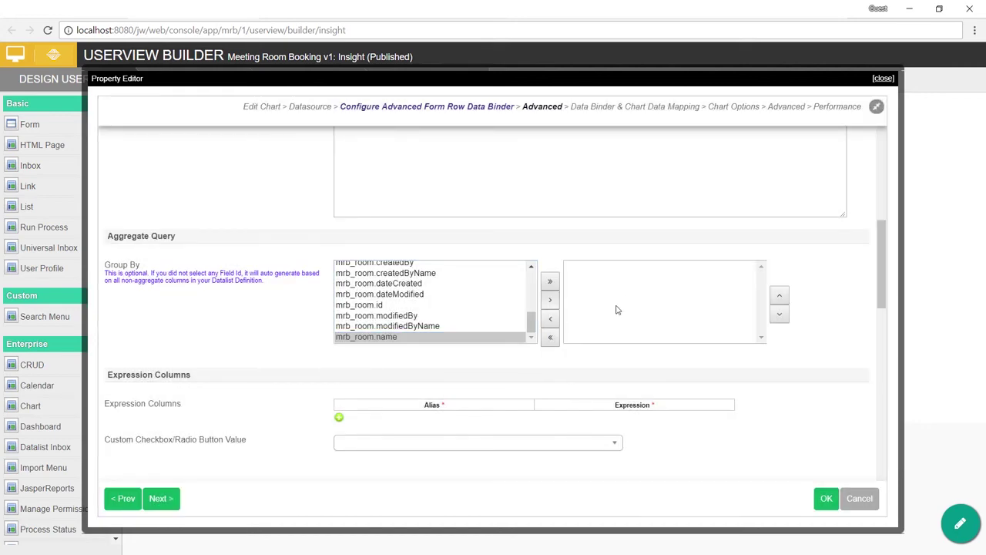
Step: Count on mrb_room.name, with mrb_room.name as legend and its COUNT as number value, then save
{"action": "scroll", "coordinate": [616, 308], "scroll_direction": "down", "scroll_amount": 3}
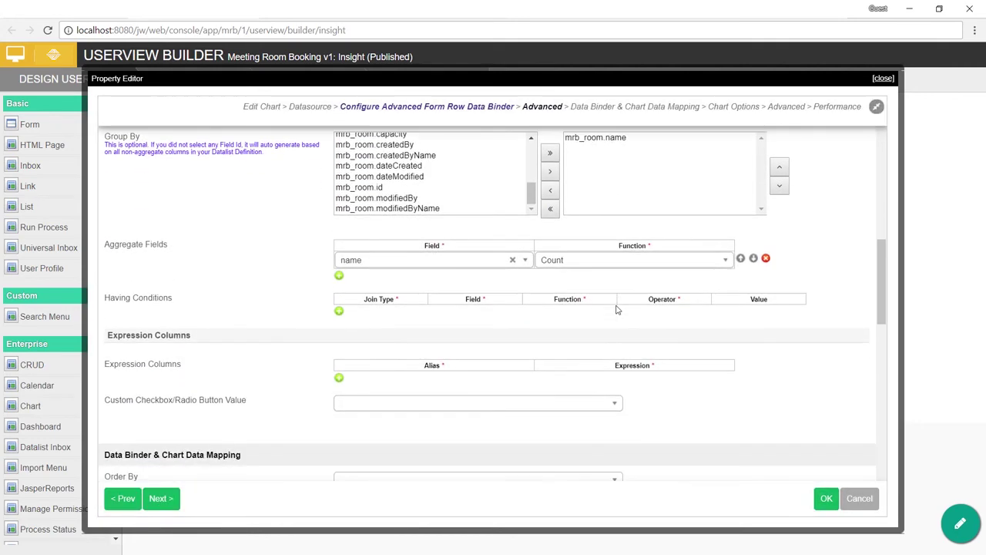
{"action": "left_click", "coordinate": [484, 200]}
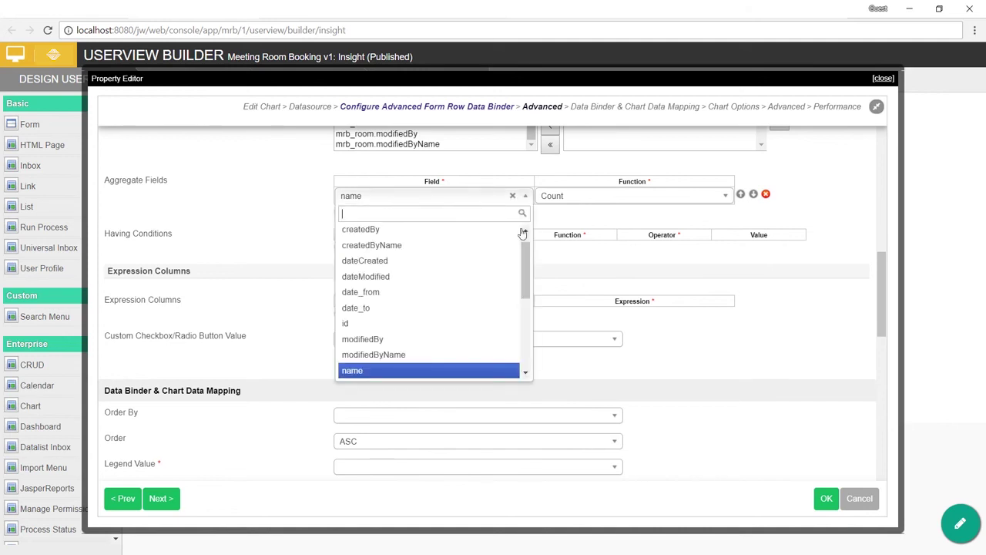
{"action": "left_click_drag", "start_coordinate": [527, 255], "coordinate": [533, 355]}
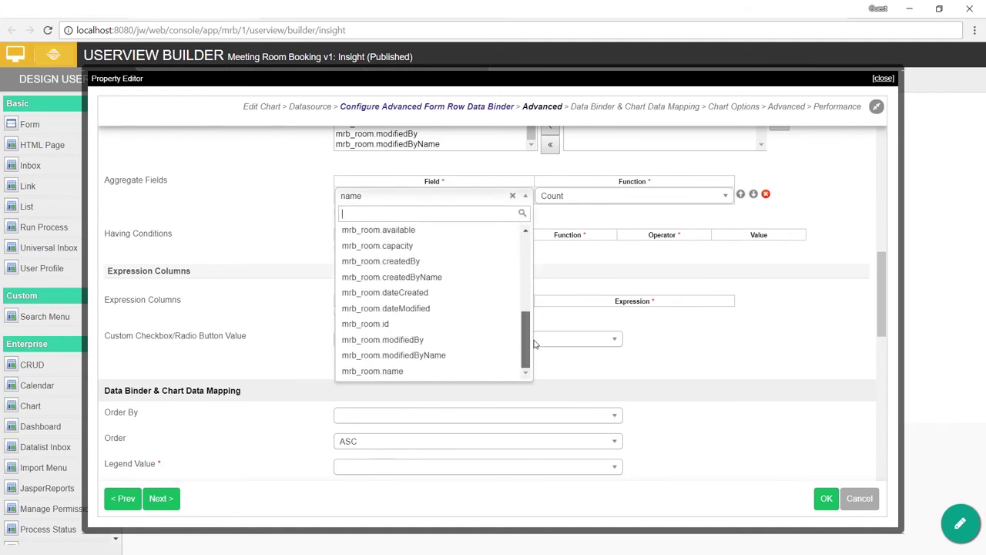
{"action": "left_click", "coordinate": [432, 375]}
{"action": "scroll", "coordinate": [698, 262], "scroll_direction": "down", "scroll_amount": 5}
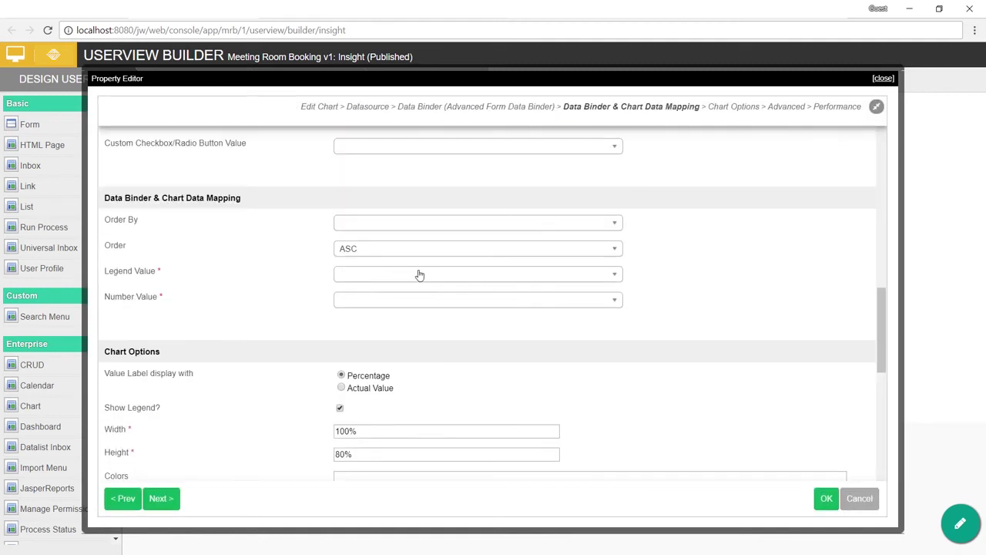
{"action": "left_click", "coordinate": [420, 277]}
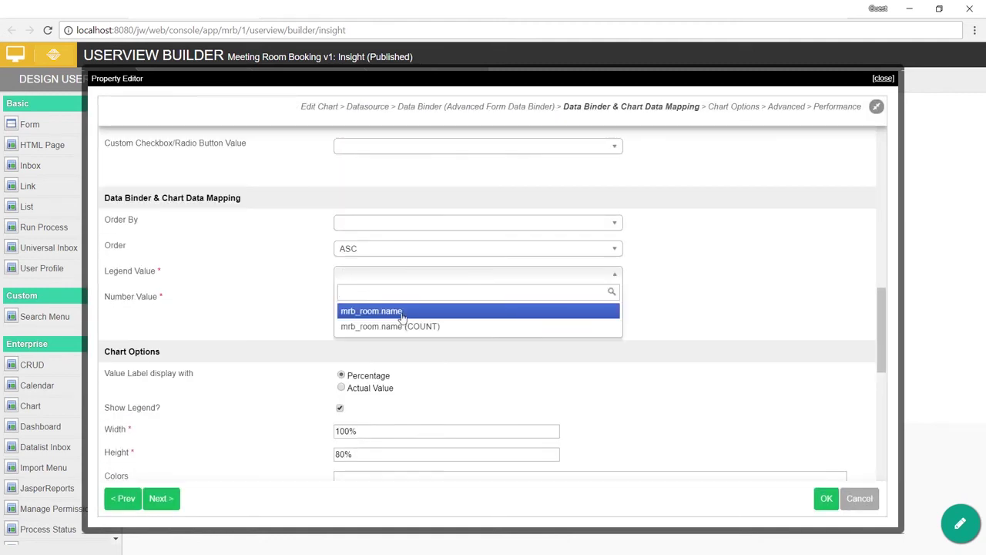
{"action": "left_click", "coordinate": [401, 311]}
{"action": "left_click", "coordinate": [425, 302]}
{"action": "left_click", "coordinate": [409, 350]}
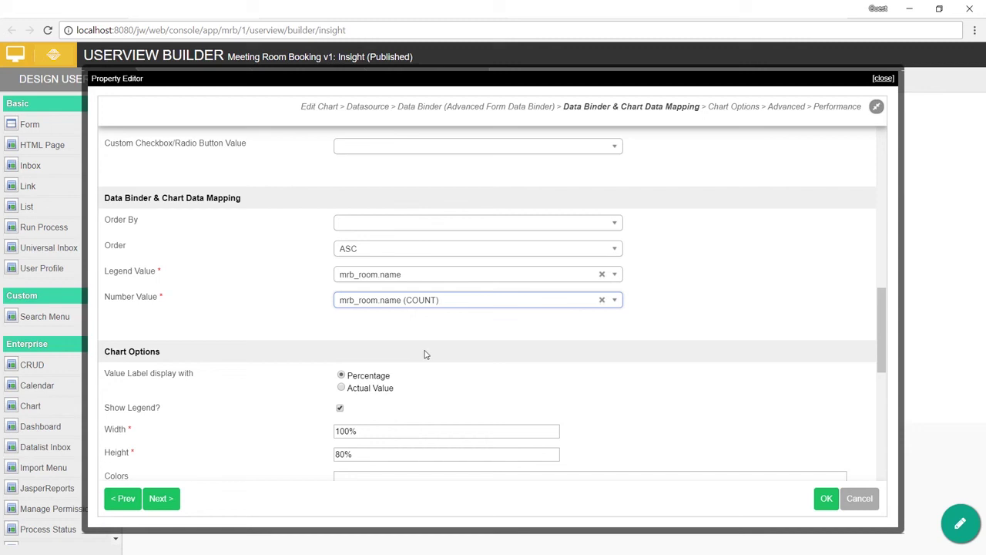
{"action": "left_click", "coordinate": [380, 379]}
{"action": "scroll", "coordinate": [500, 360], "scroll_direction": "down", "scroll_amount": 2}
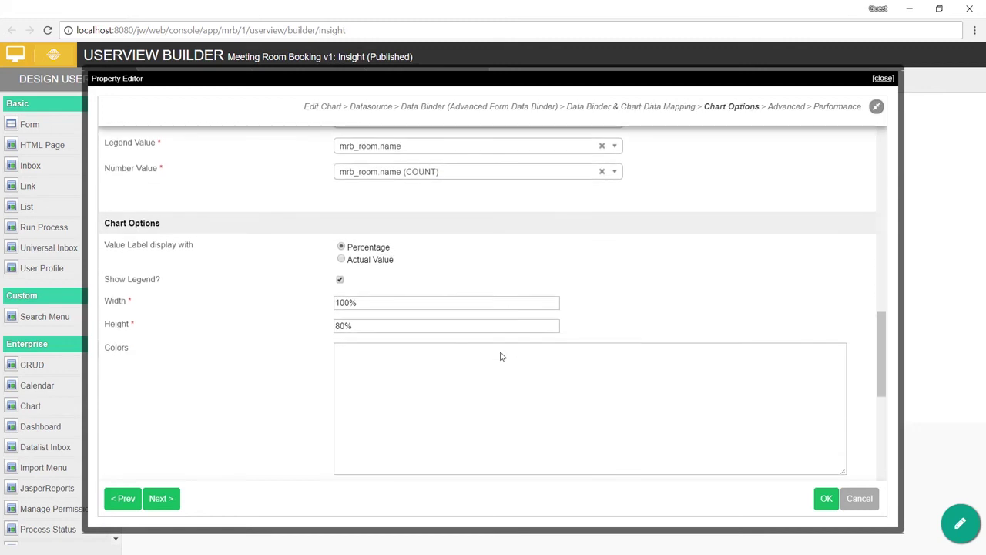
{"action": "left_click", "coordinate": [826, 498]}
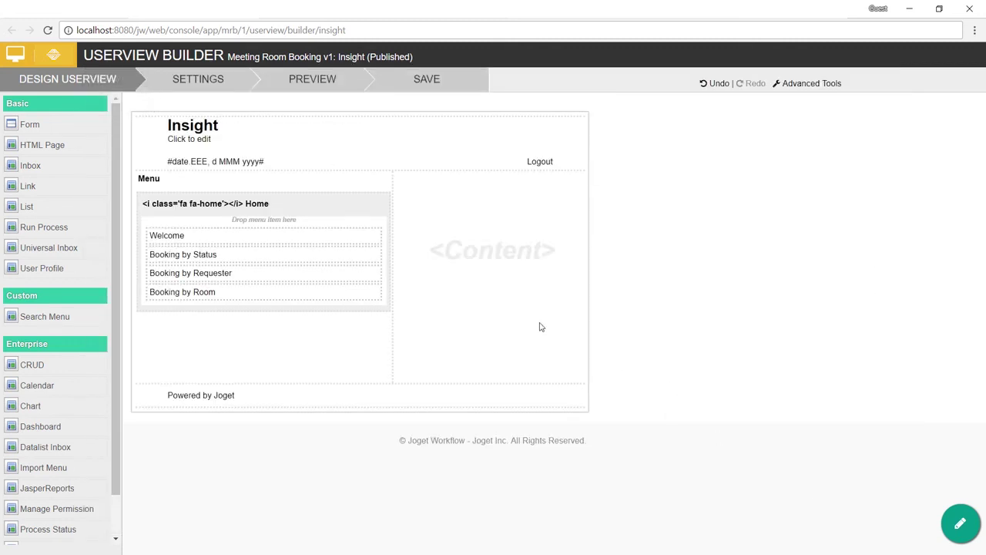
Step: Preview the Booking by Room pie chart (67% Beta, 33% Gamma Room), then save the Insight userview
{"action": "left_click", "coordinate": [329, 91]}
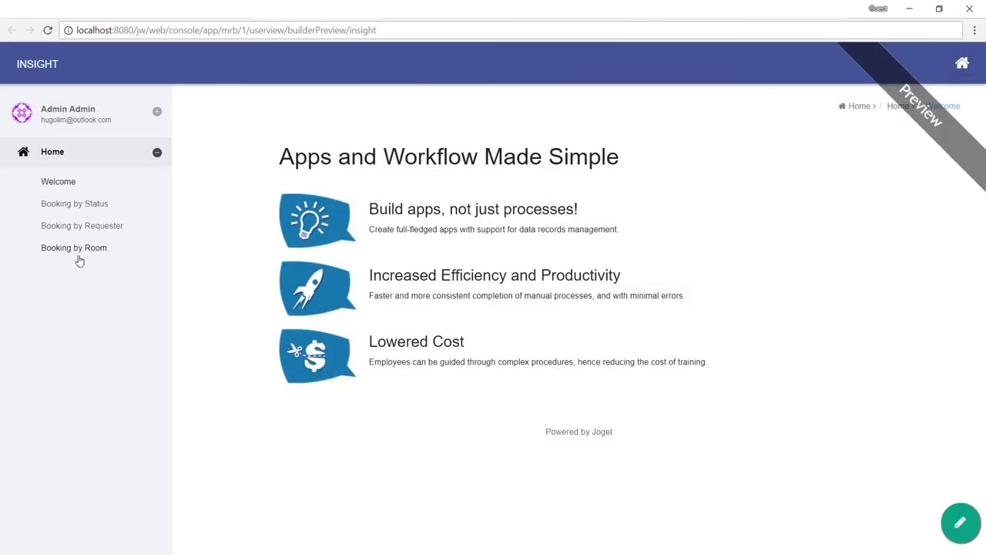
{"action": "left_click", "coordinate": [74, 248]}
{"action": "scroll", "coordinate": [192, 277], "scroll_direction": "down", "scroll_amount": 2}
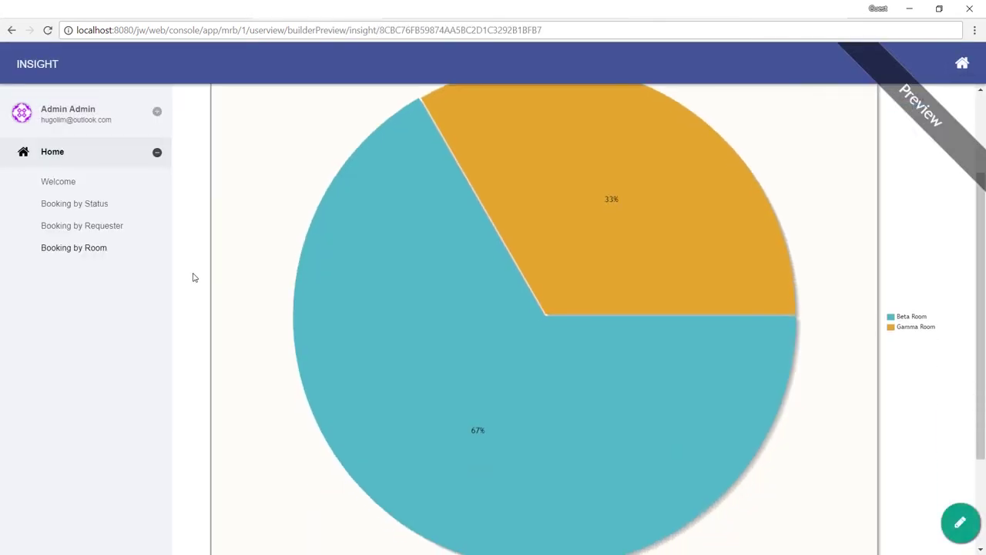
{"action": "scroll", "coordinate": [533, 314], "scroll_direction": "up", "scroll_amount": 2}
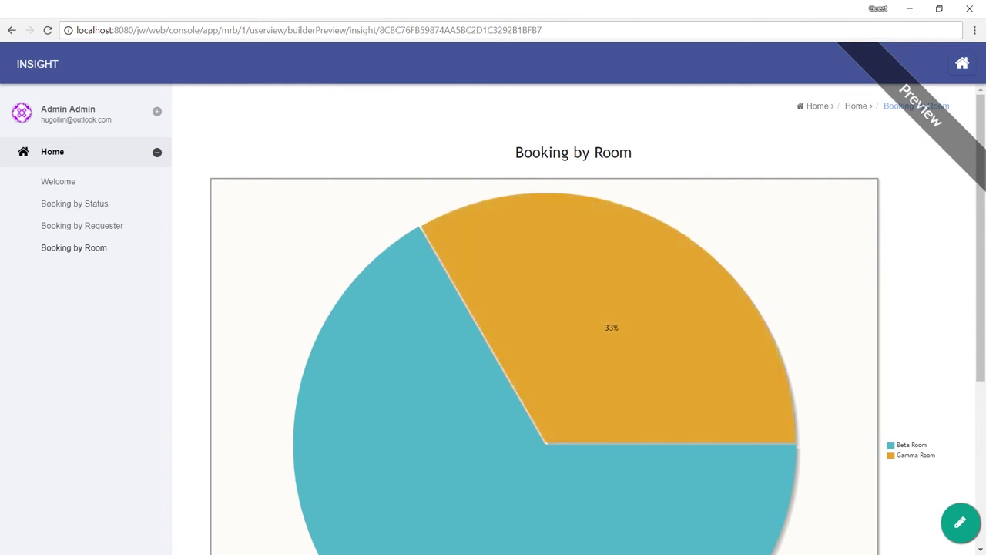
{"action": "left_click", "coordinate": [371, 10]}
{"action": "left_click", "coordinate": [441, 86]}
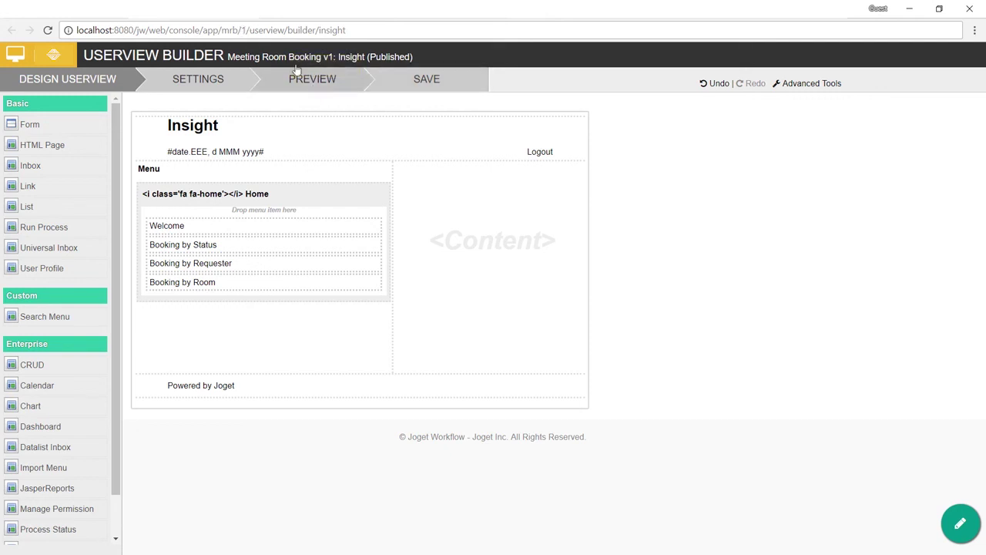
Step: Add a Dashboard item under Home, below Welcome, in the Meeting Room Booking userview
{"action": "left_click", "coordinate": [15, 54]}
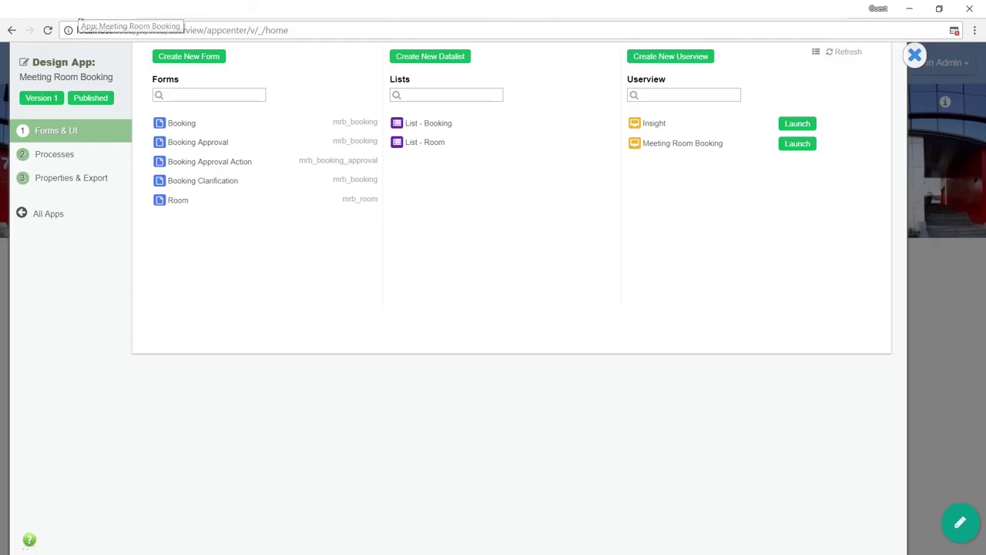
{"action": "left_click", "coordinate": [663, 143]}
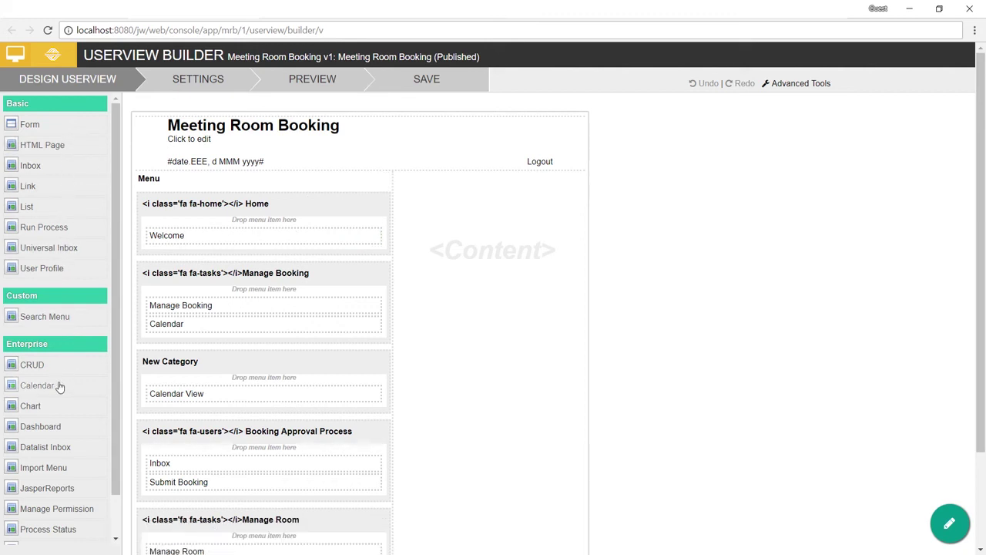
{"action": "left_click_drag", "start_coordinate": [196, 343], "coordinate": [238, 269]}
Step: Label the dashboard 'Booking Insights', set its userview to Insight, and save the userview
{"action": "left_click", "coordinate": [344, 260]}
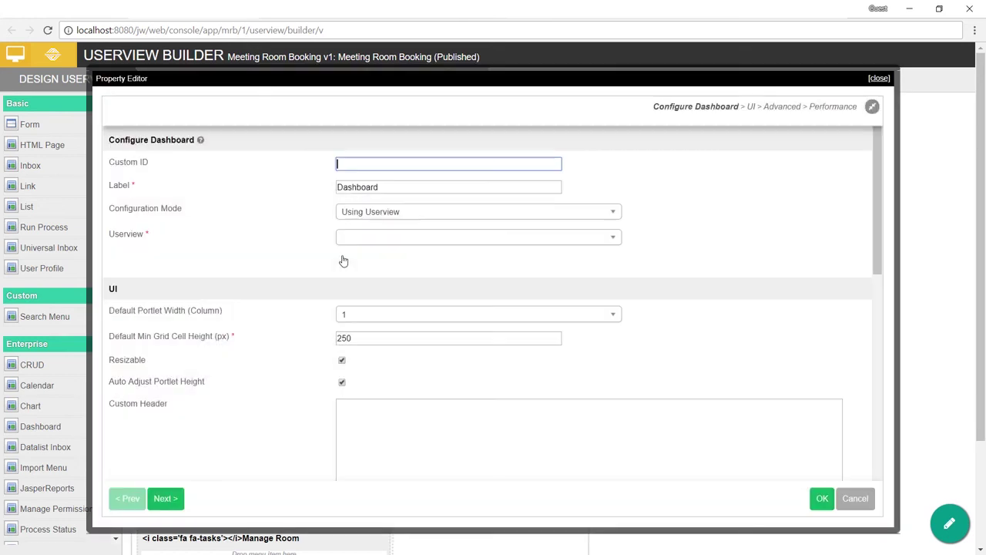
{"action": "left_click_drag", "start_coordinate": [388, 189], "coordinate": [303, 196]}
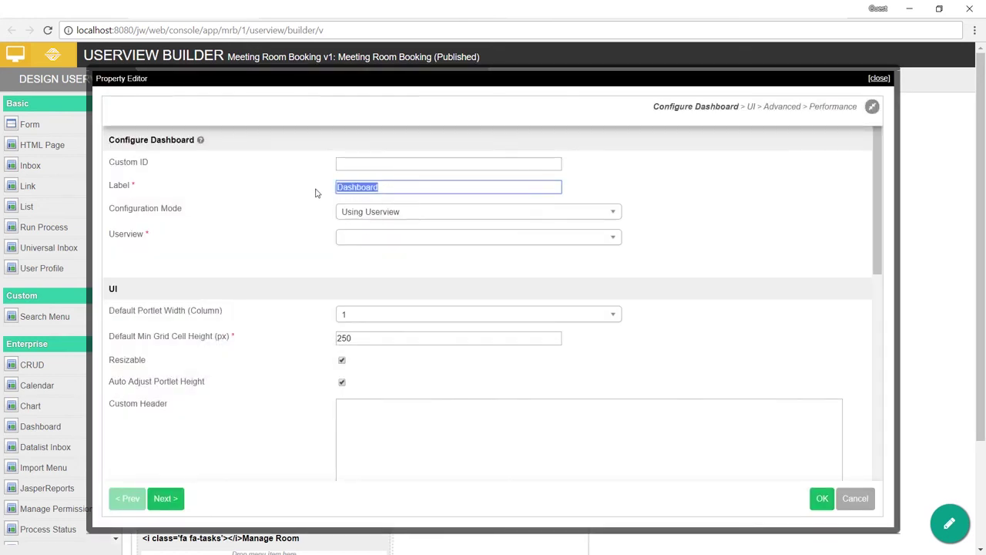
{"action": "type", "text": "Booking Insights"}
{"action": "left_click", "coordinate": [445, 236]}
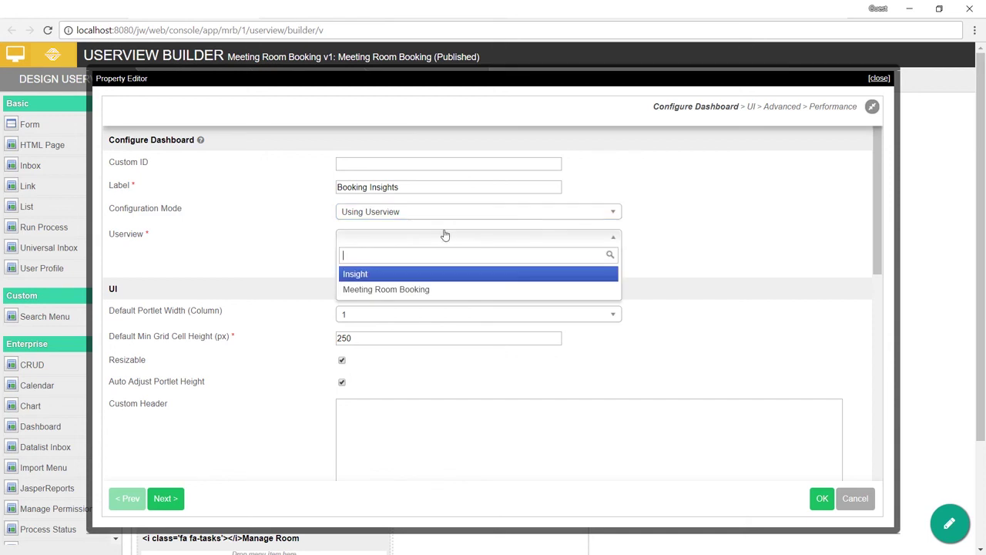
{"action": "left_click", "coordinate": [406, 276]}
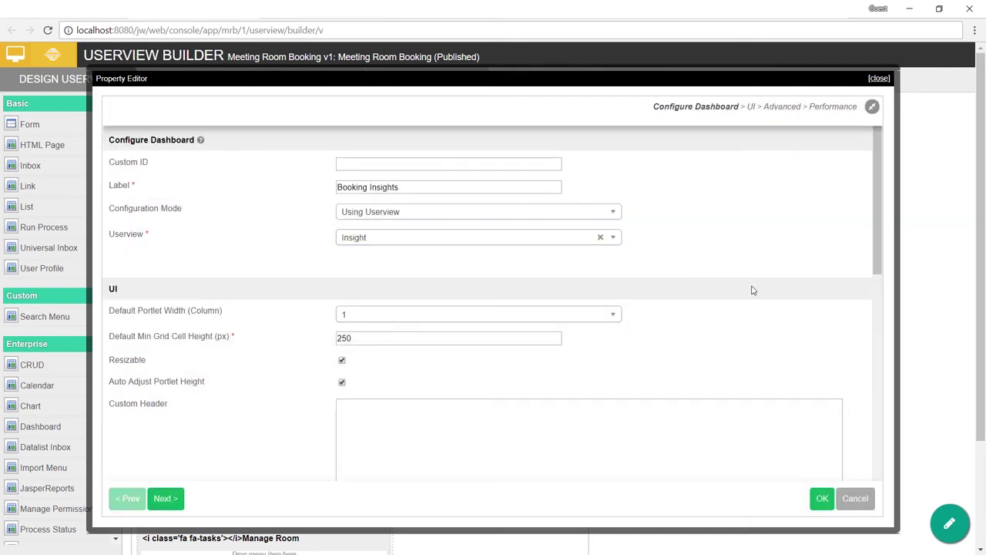
{"action": "left_click", "coordinate": [821, 499]}
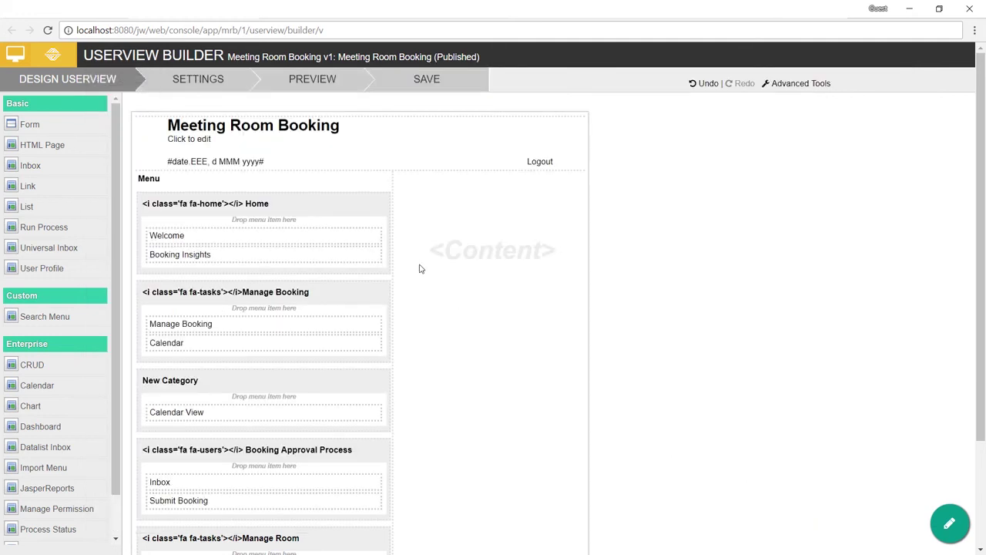
{"action": "left_click", "coordinate": [416, 79]}
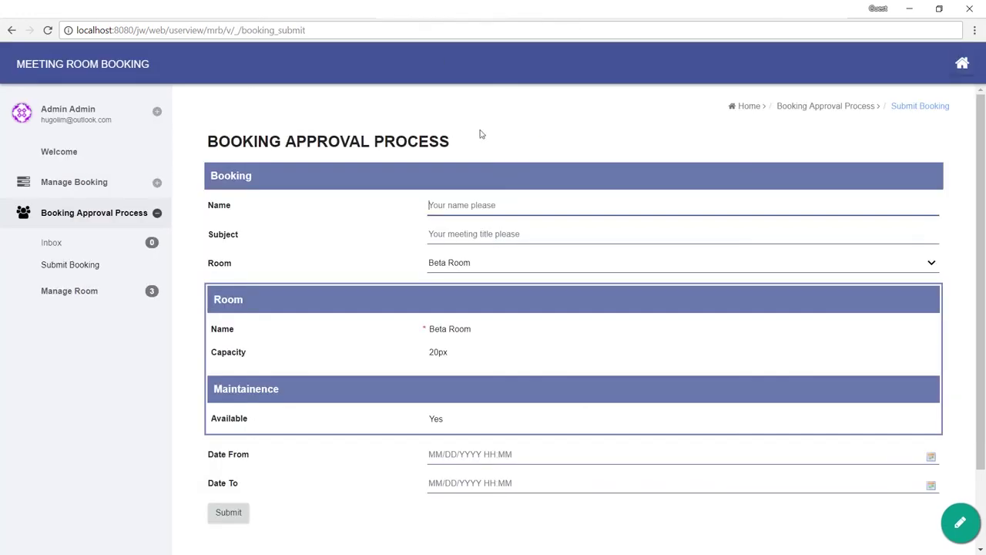
Step: Open the Booking Insights dashboard from Welcome and view the Booking by Requester chart on its own
{"action": "left_click", "coordinate": [105, 74]}
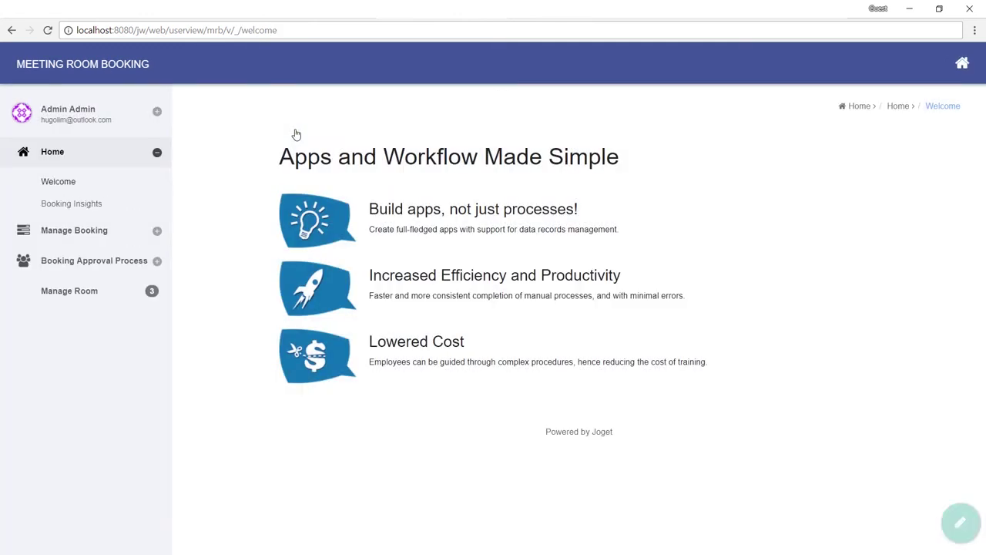
{"action": "left_click", "coordinate": [117, 212]}
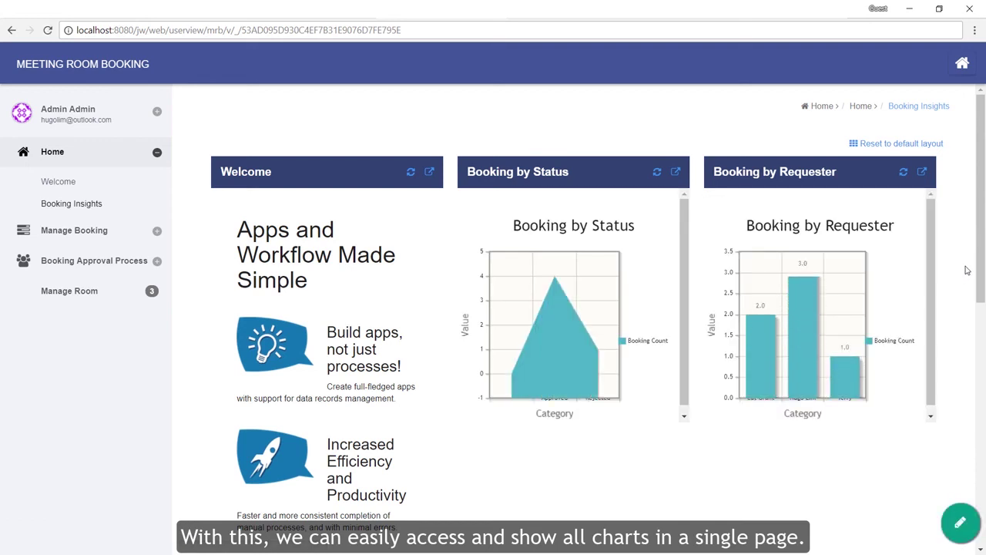
{"action": "scroll", "coordinate": [966, 270], "scroll_direction": "down", "scroll_amount": 7}
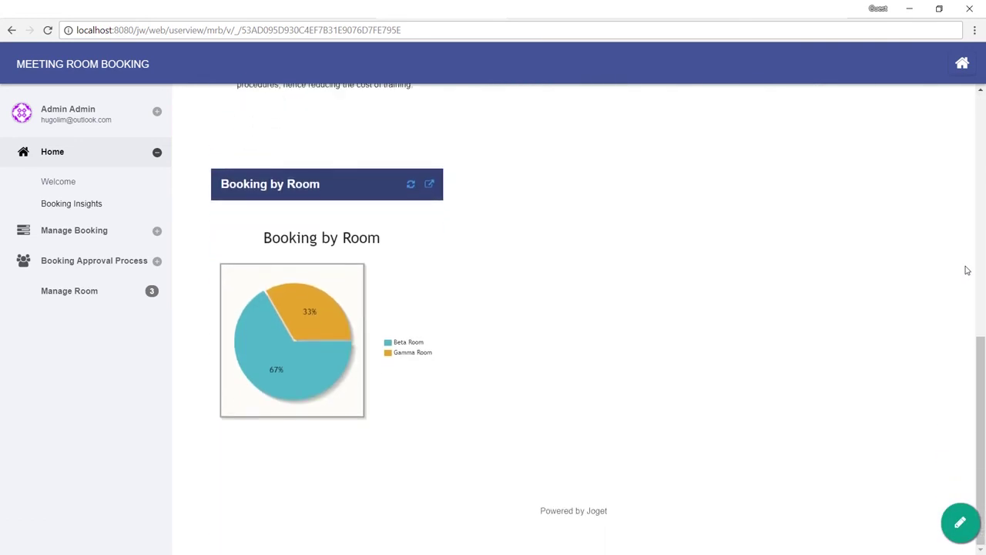
{"action": "scroll", "coordinate": [967, 270], "scroll_direction": "up", "scroll_amount": 7}
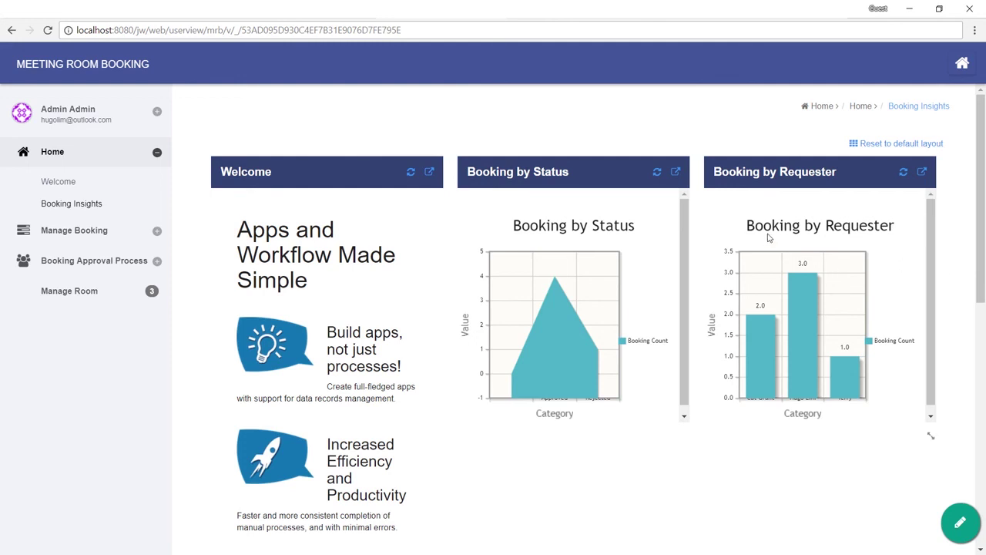
{"action": "left_click", "coordinate": [922, 172]}
{"action": "scroll", "coordinate": [776, 251], "scroll_direction": "down", "scroll_amount": 2}
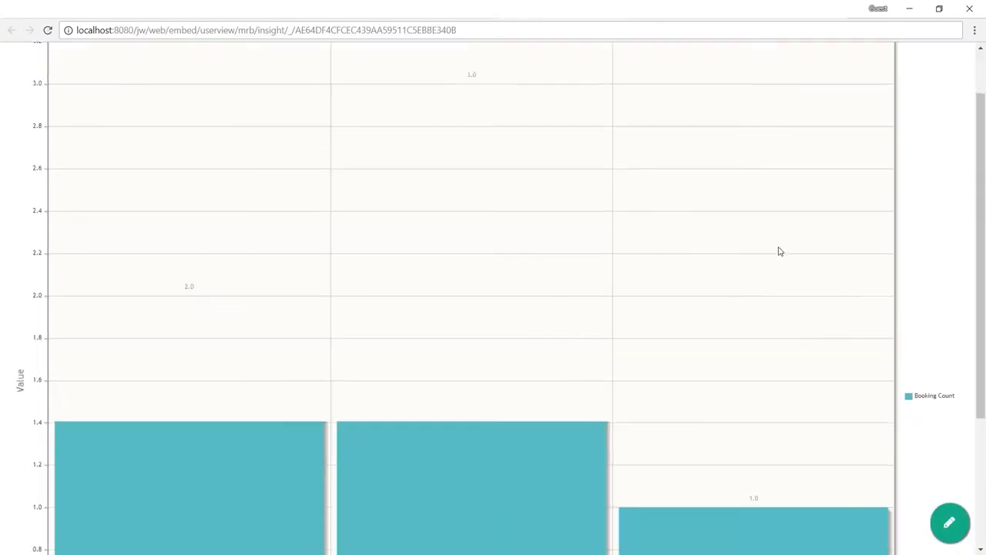
{"action": "scroll", "coordinate": [766, 225], "scroll_direction": "up", "scroll_amount": 2}
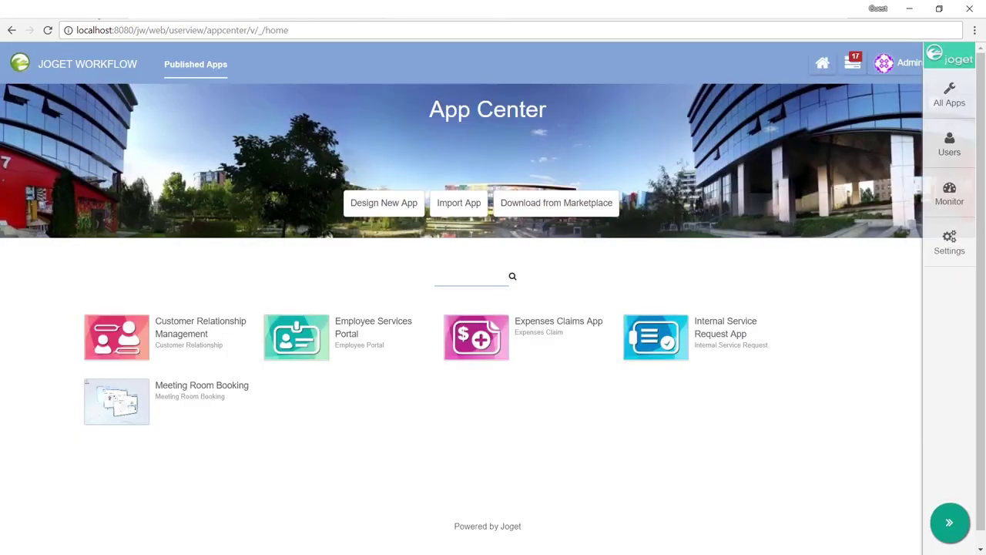
Step: Delete Welcome from the Insight userview's Home menu, save, and reload the Booking Insights dashboard
{"action": "left_click", "coordinate": [116, 401]}
{"action": "left_click", "coordinate": [694, 124]}
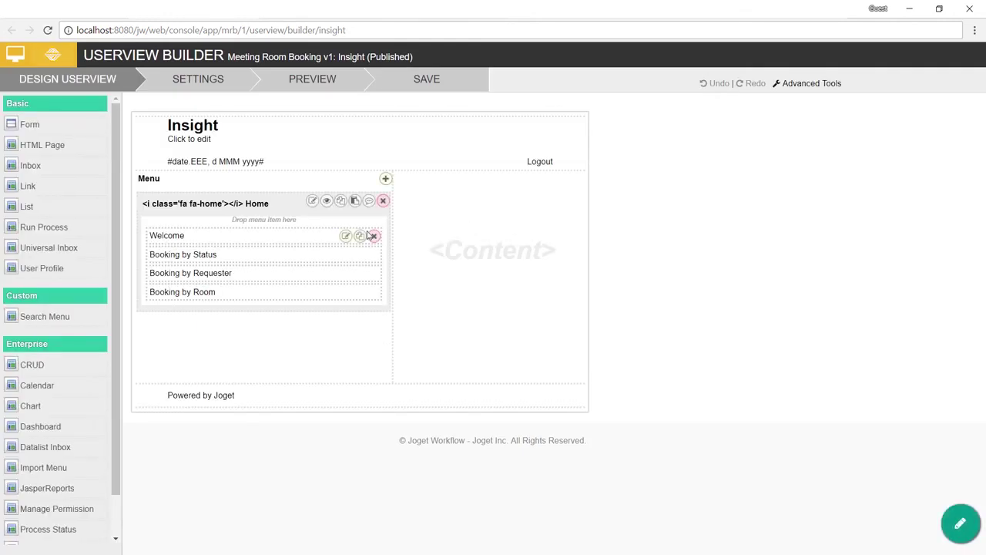
{"action": "left_click", "coordinate": [374, 236]}
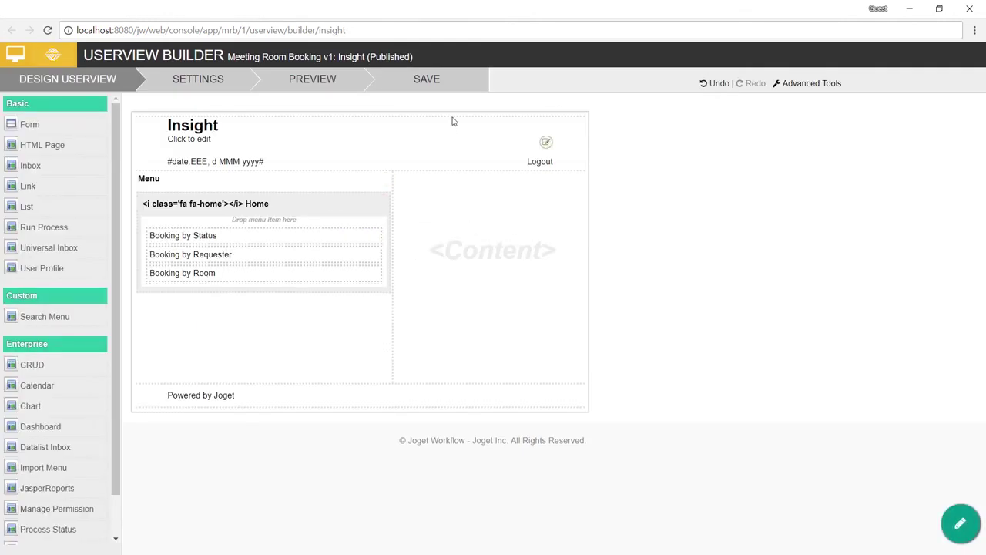
{"action": "left_click", "coordinate": [435, 80]}
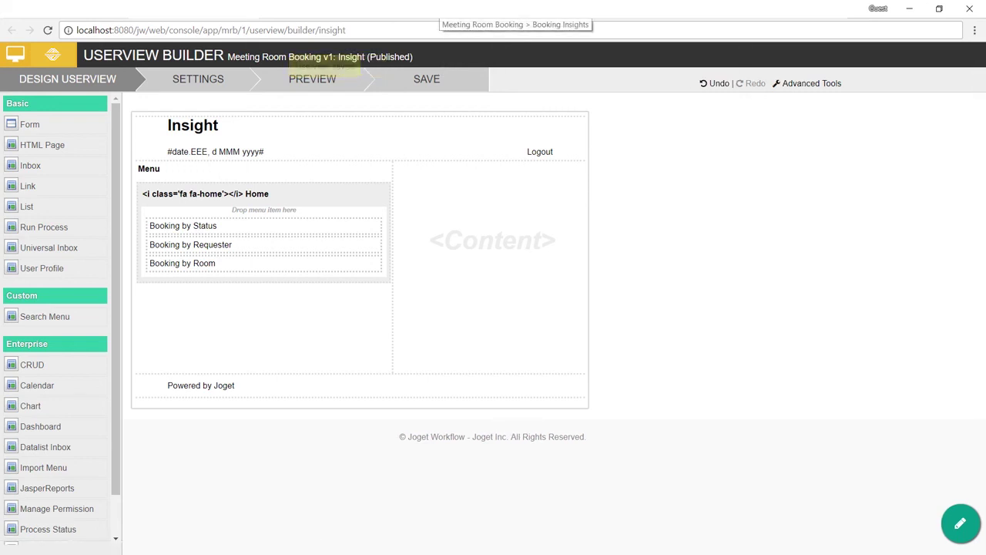
{"action": "left_click", "coordinate": [462, 9]}
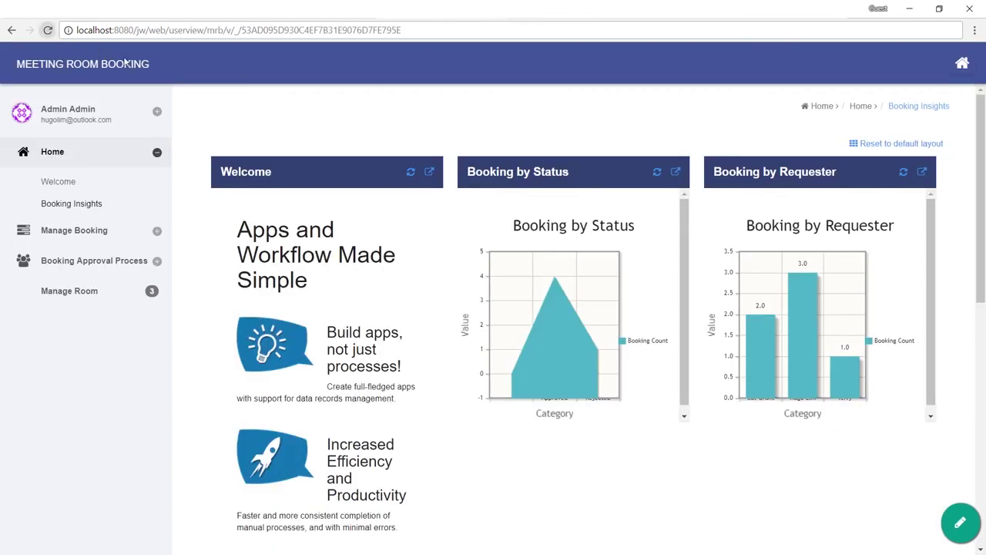
{"action": "left_click", "coordinate": [47, 30]}
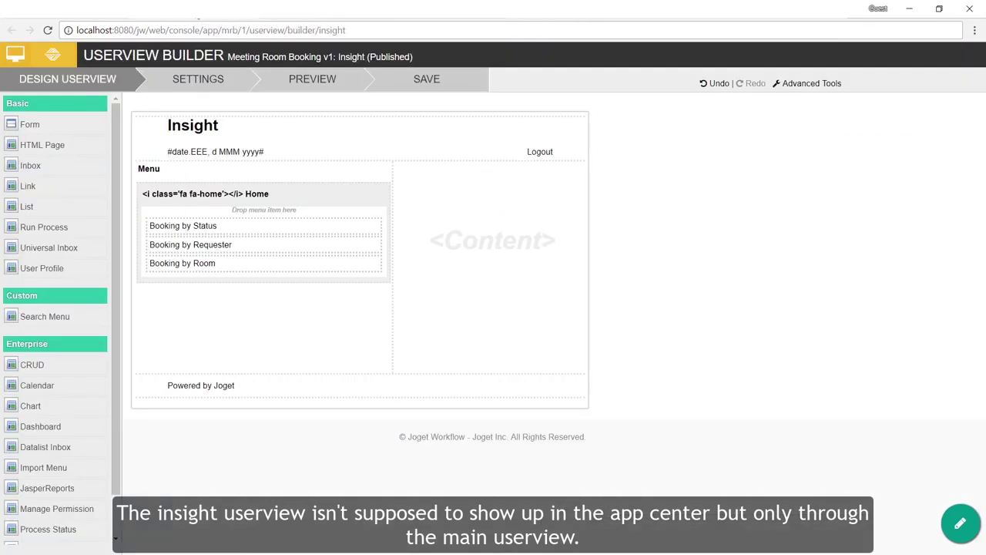
Step: Enable 'Hide this Userview in App Center' in the Insight userview settings and save
{"action": "left_click", "coordinate": [208, 84]}
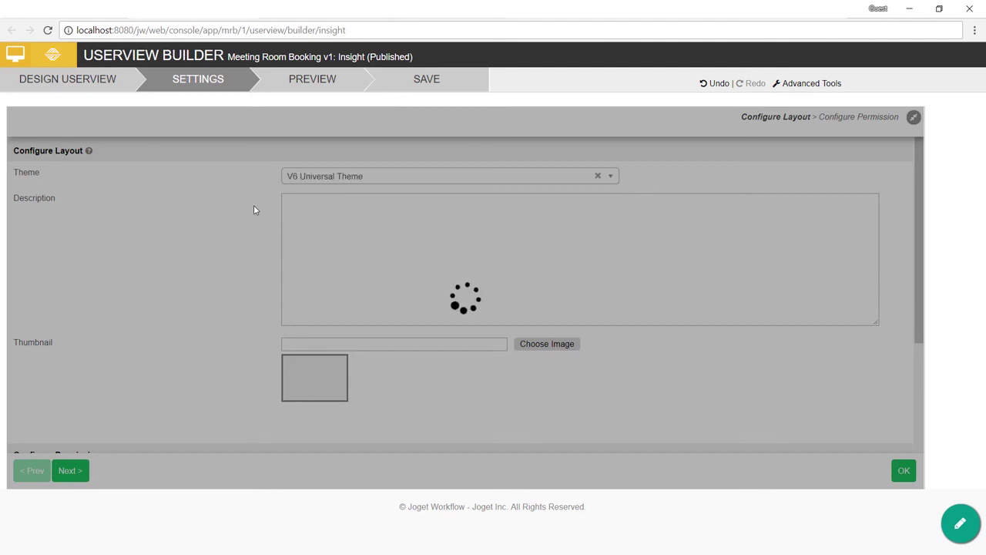
{"action": "scroll", "coordinate": [254, 209], "scroll_direction": "down", "scroll_amount": 15}
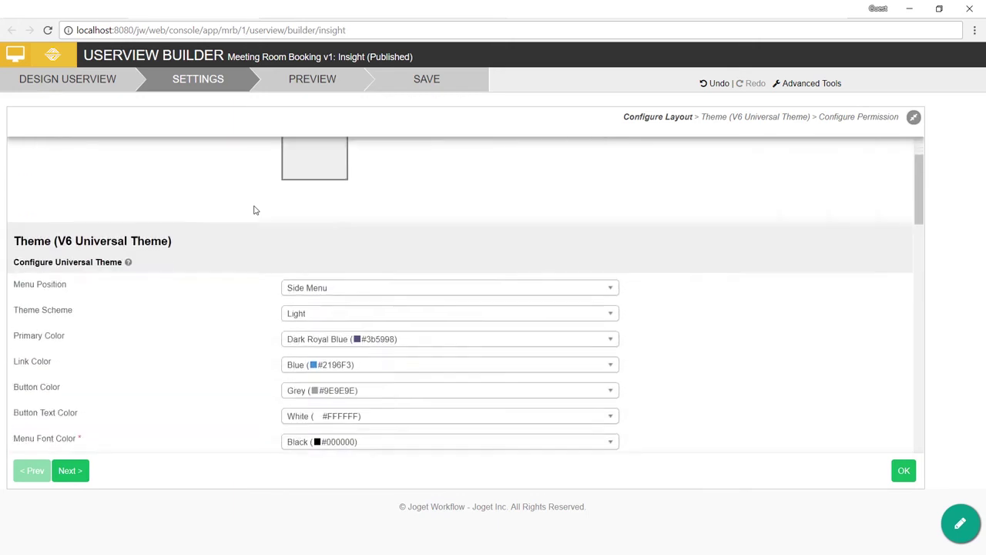
{"action": "scroll", "coordinate": [254, 210], "scroll_direction": "down", "scroll_amount": 10}
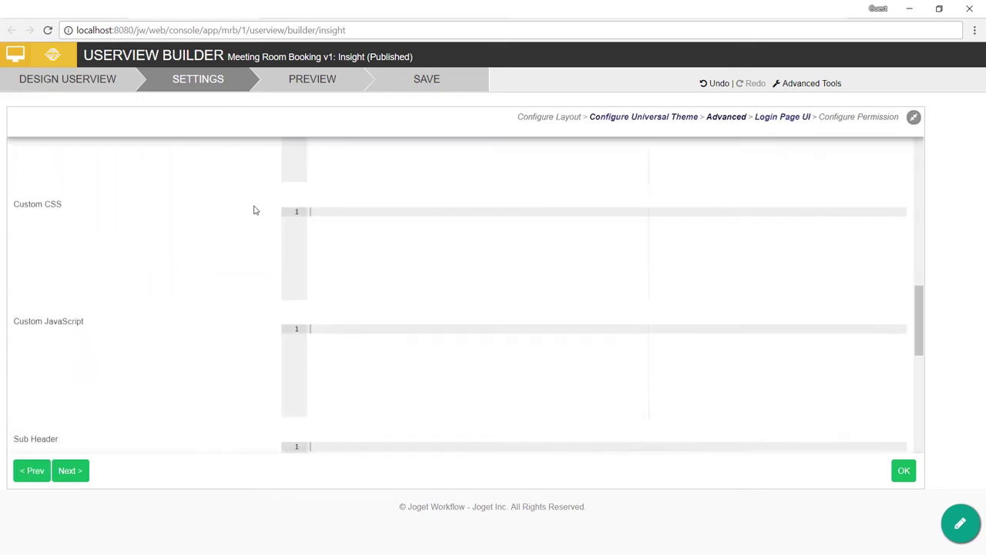
{"action": "scroll", "coordinate": [254, 210], "scroll_direction": "down", "scroll_amount": 5}
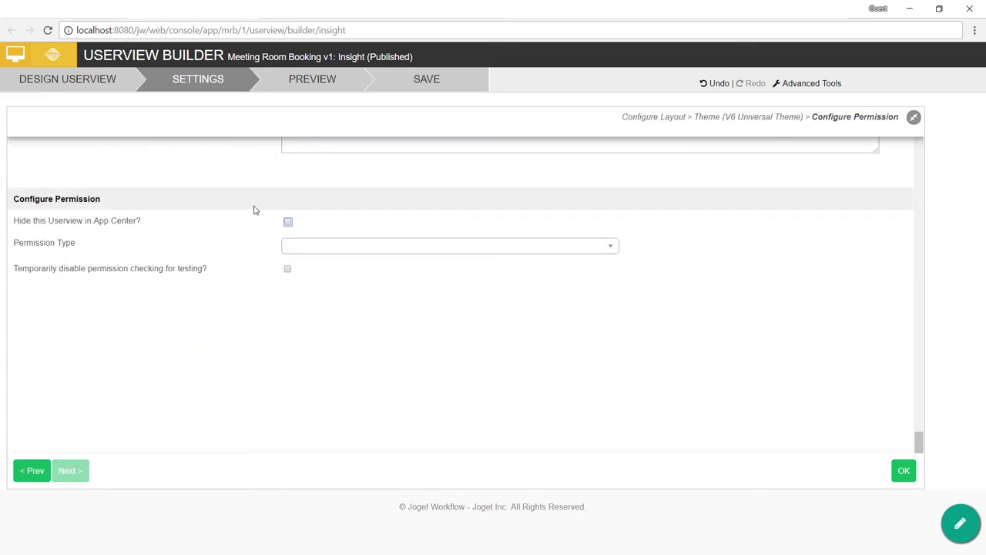
{"action": "left_click", "coordinate": [289, 223]}
{"action": "left_click", "coordinate": [903, 470]}
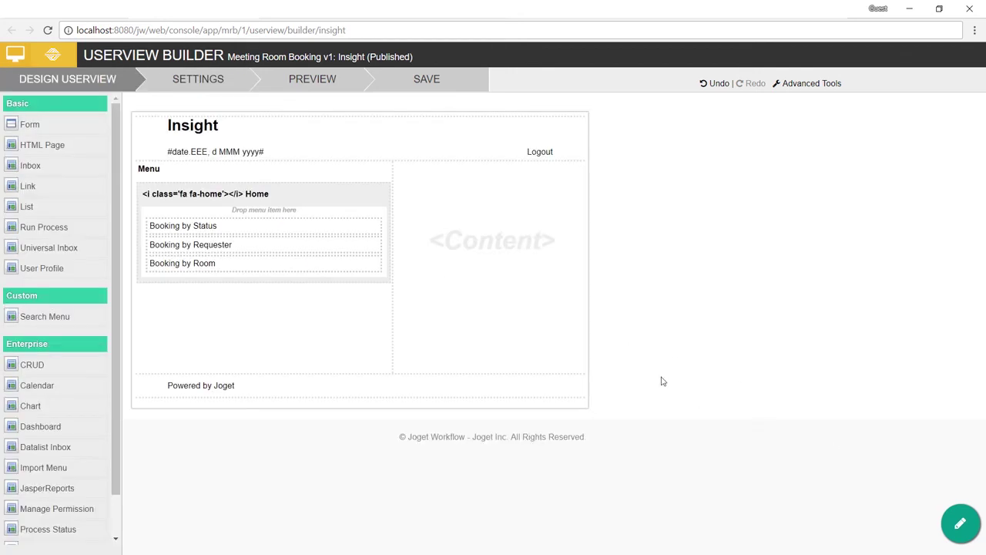
{"action": "left_click", "coordinate": [437, 82]}
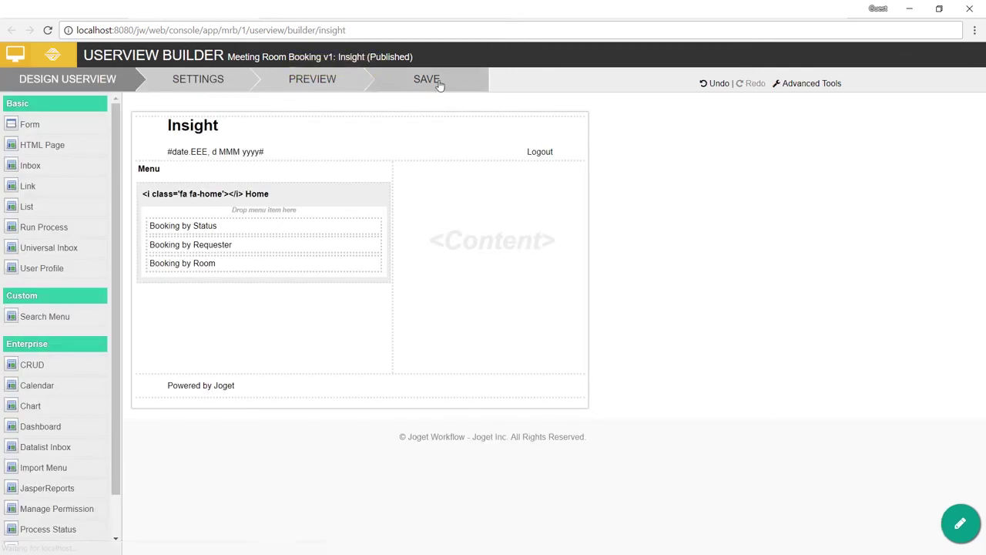